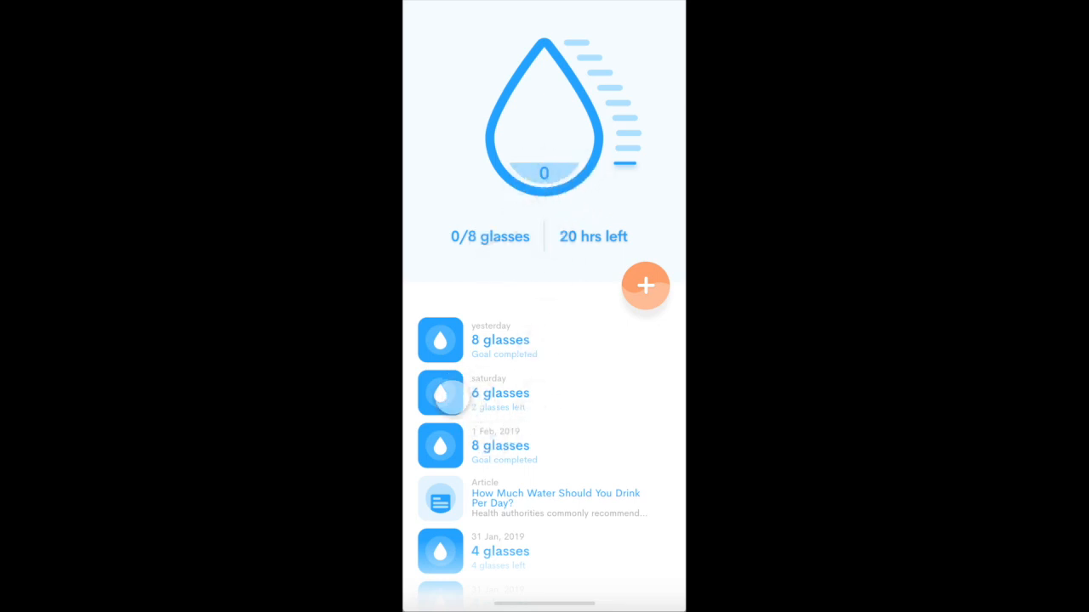
- Examine Saturday's water intake entry in the prototype's history and return to the home screen
click(493, 392)
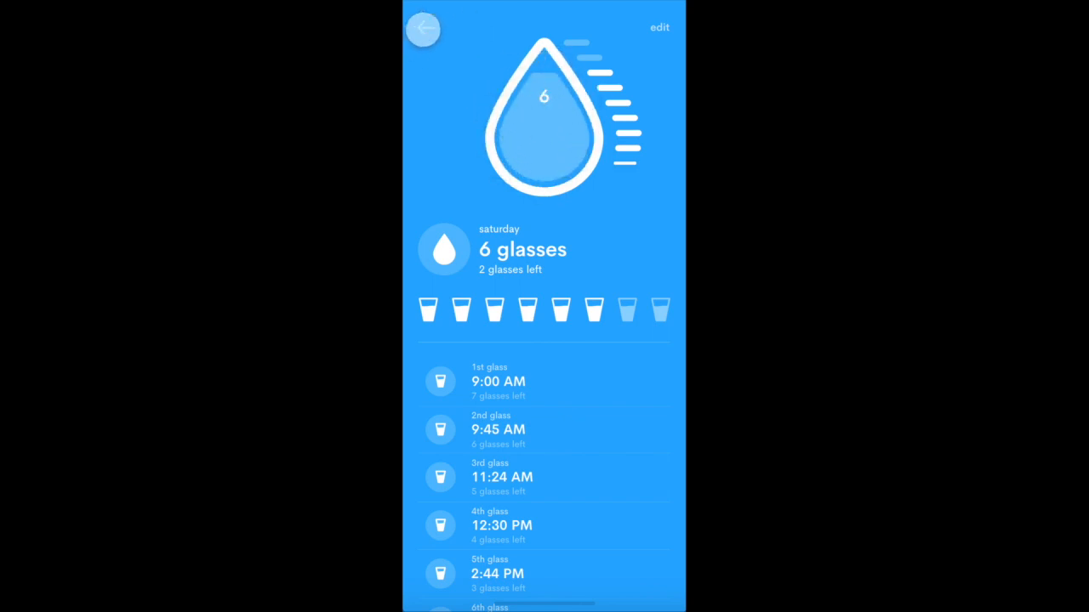
click(422, 29)
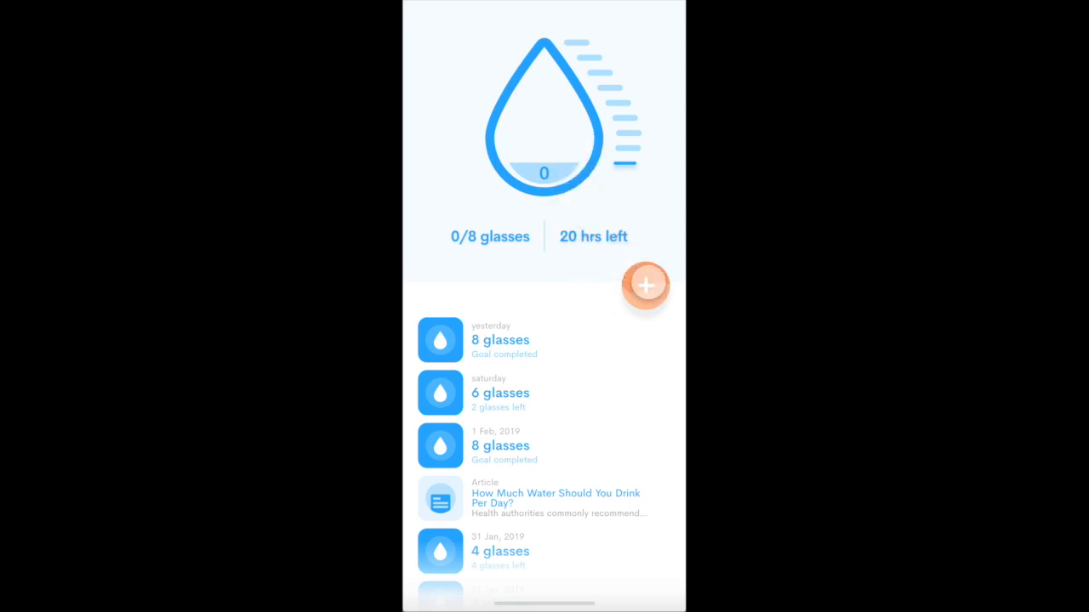
- Set the number of glasses drunk in the prototype's water entry form and add them
click(646, 285)
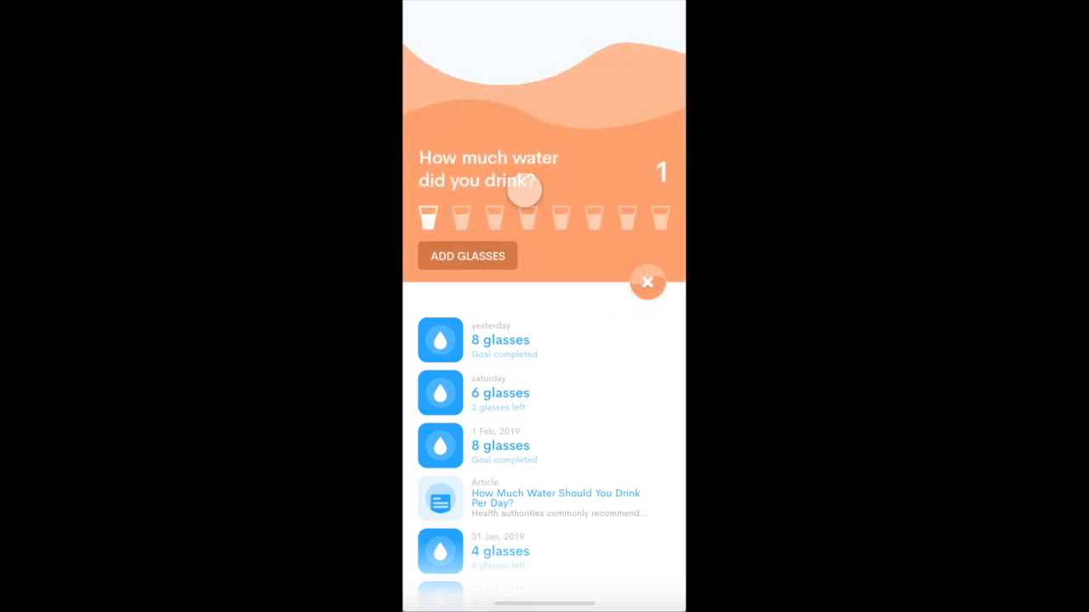
click(528, 218)
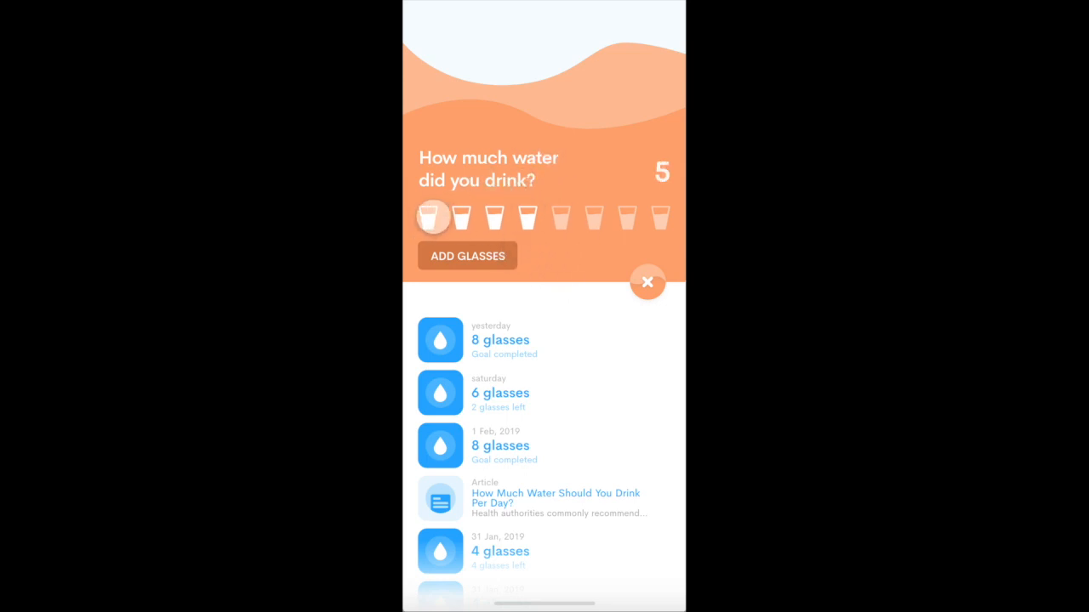
click(484, 257)
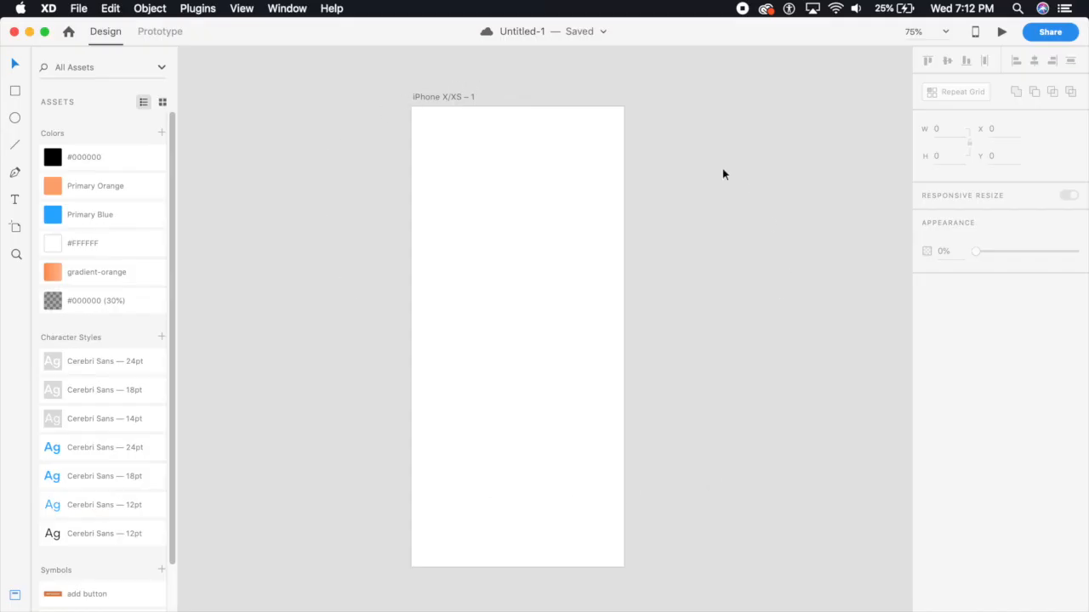
- Turn on the two-column layout grid for the iPhone X/XS – 1 artboard
click(468, 101)
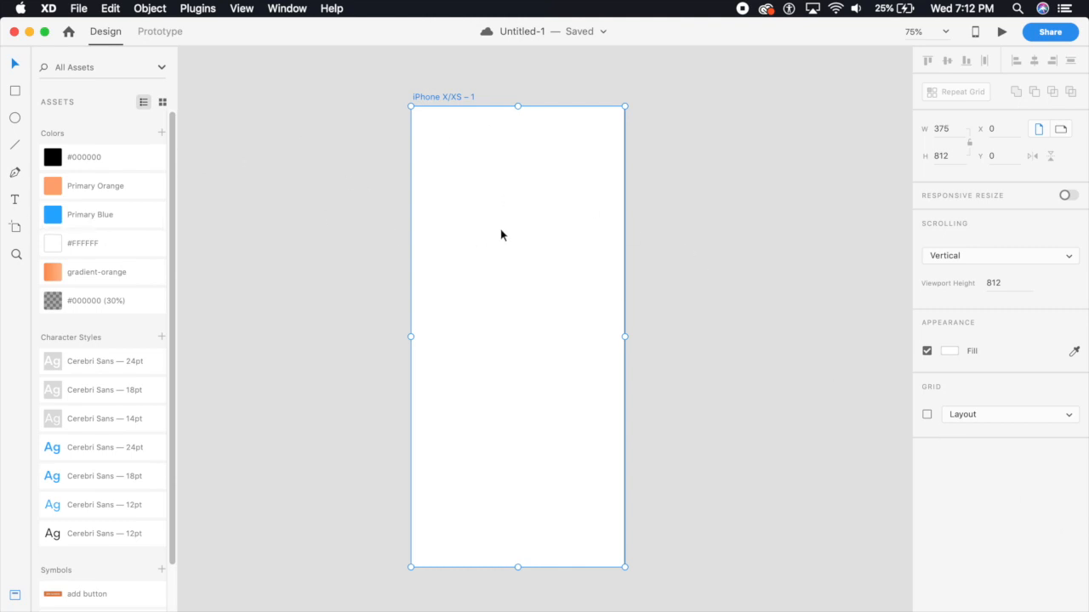
click(926, 416)
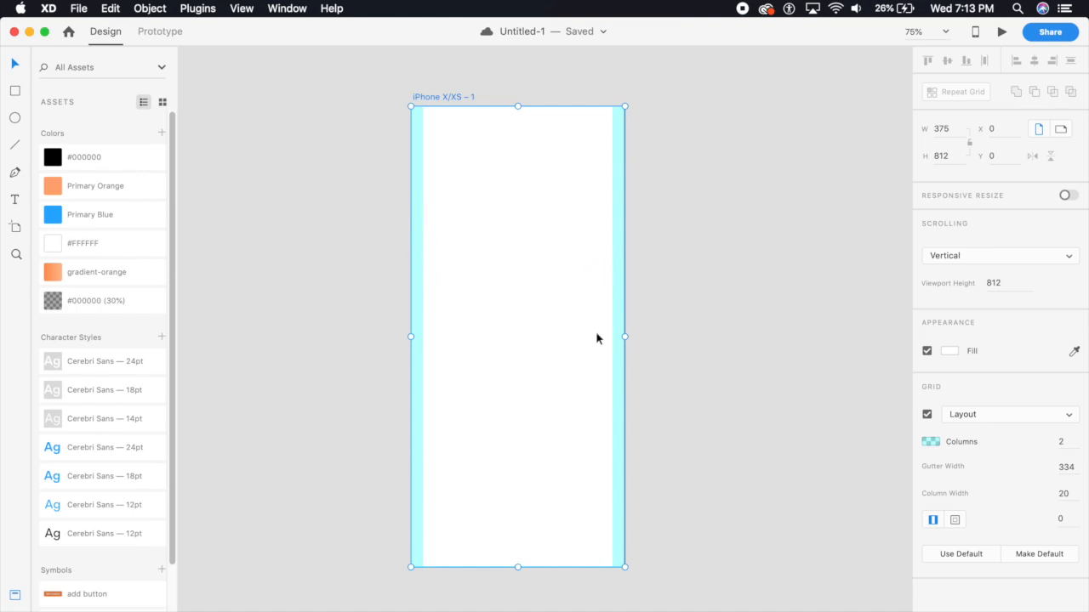
- Draw a square of about 374 × 374 across the artboard's width and align it to the top edge
drag(488, 76, 532, 91)
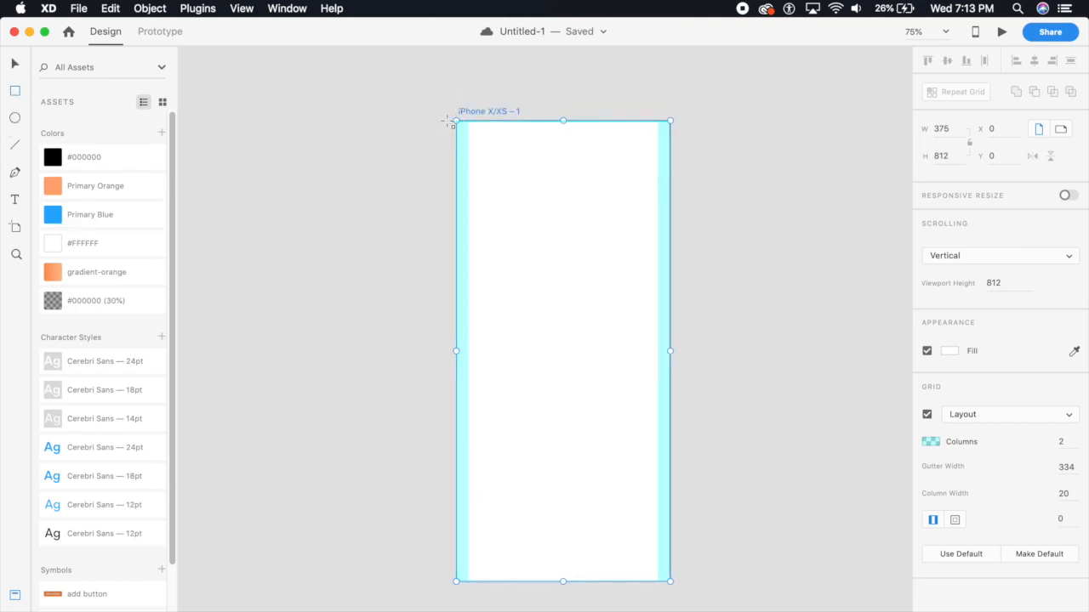
mouse_move(456, 128)
mouse_down()
mouse_move(530, 250)
mouse_move(632, 381)
mouse_move(674, 408)
mouse_up()
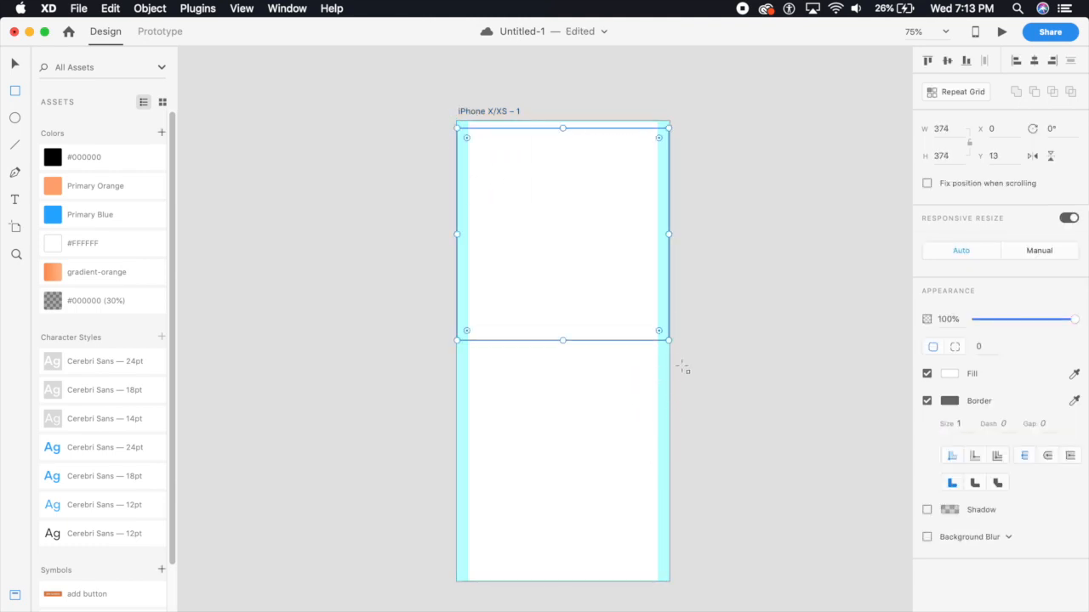
click(16, 65)
drag(592, 309, 593, 298)
click(724, 282)
- Remove the square's border and fill it with Primary Blue
click(498, 296)
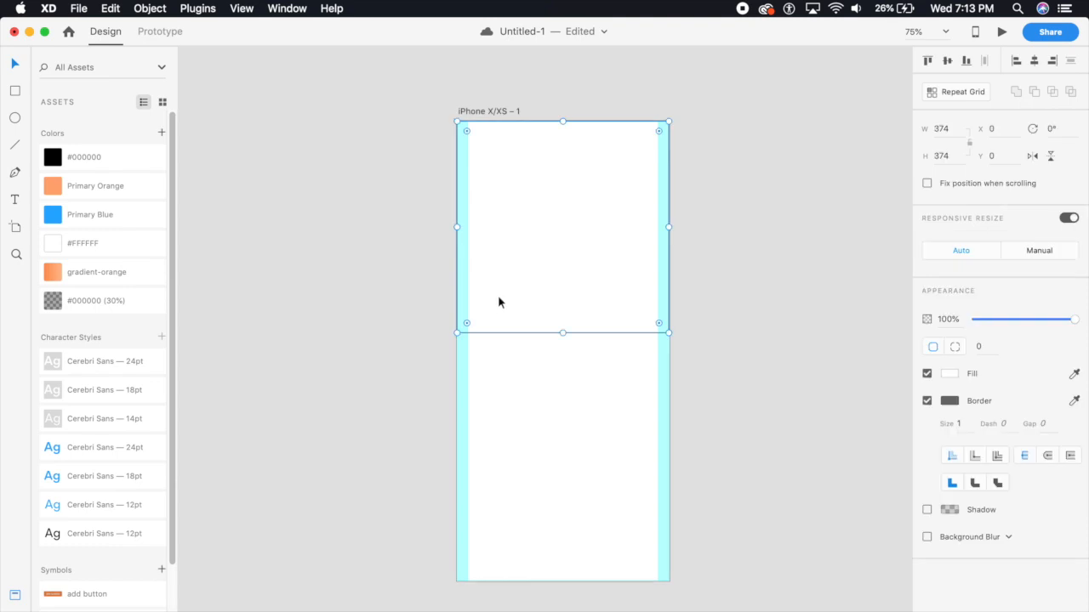
click(928, 400)
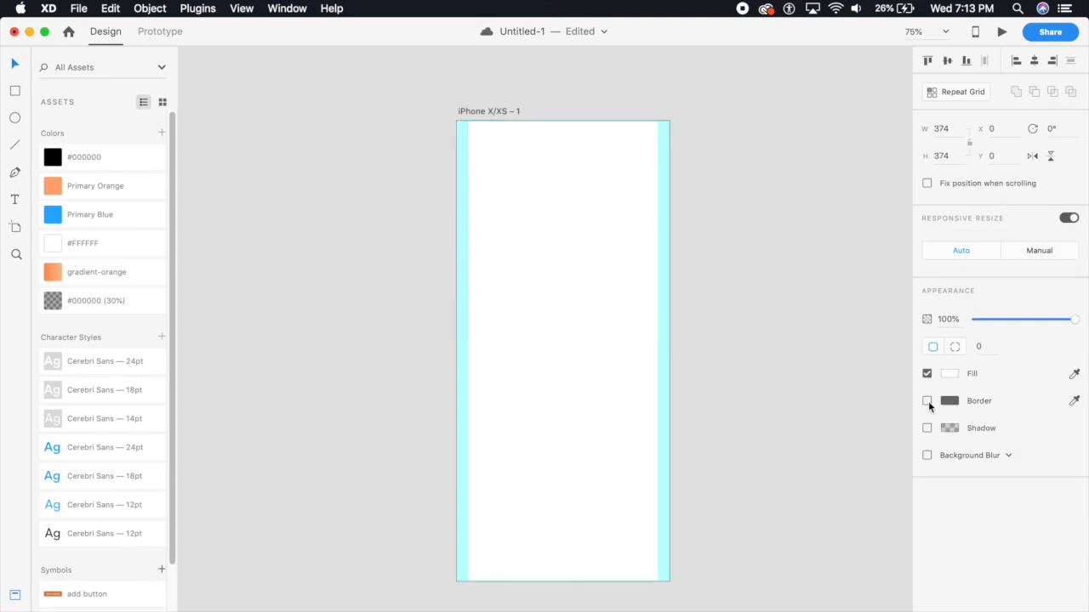
click(135, 226)
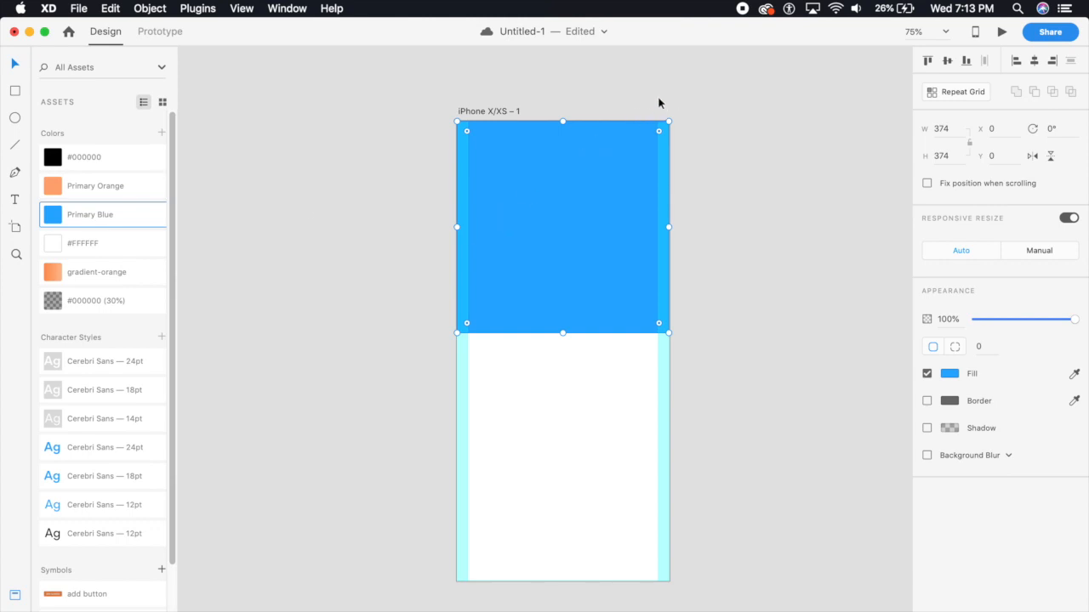
- Set the blue square's opacity to 10%
drag(639, 347, 651, 389)
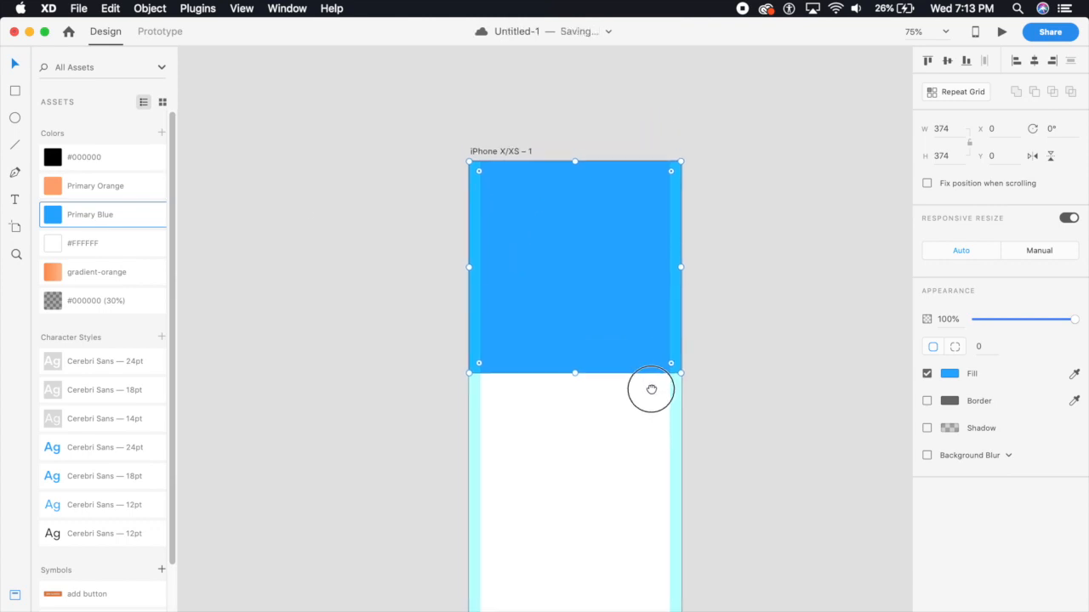
key(super+plus)
drag(667, 349, 639, 342)
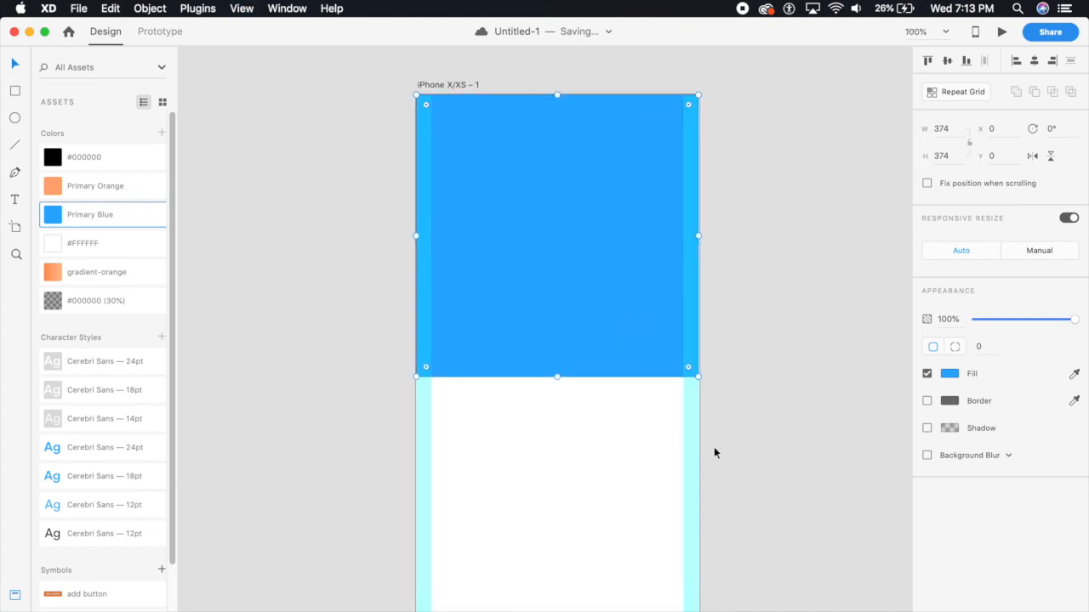
click(953, 319)
text(10)
key(Return)
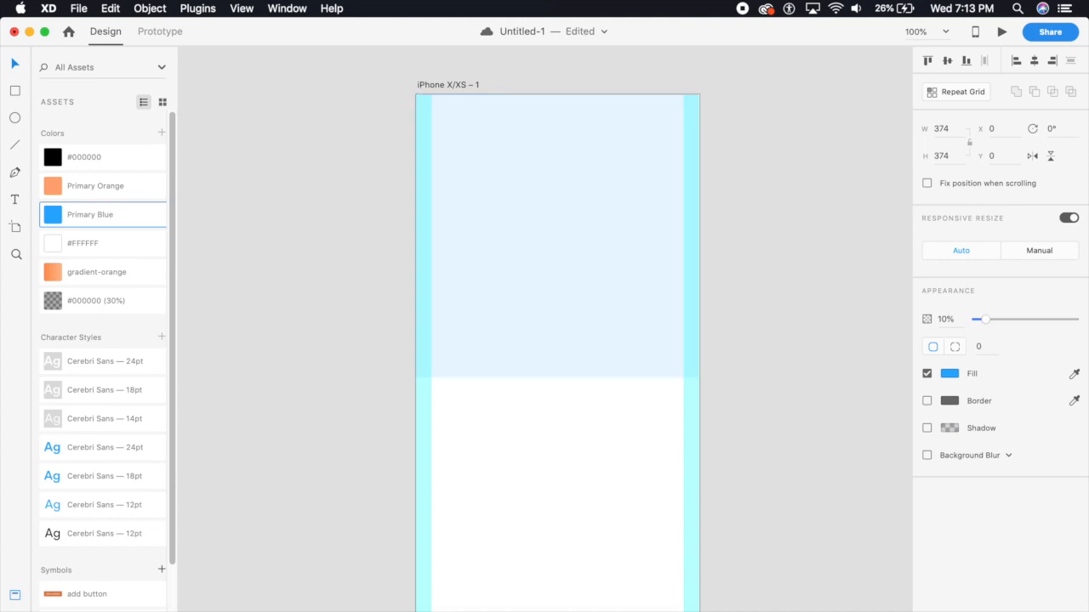
click(774, 441)
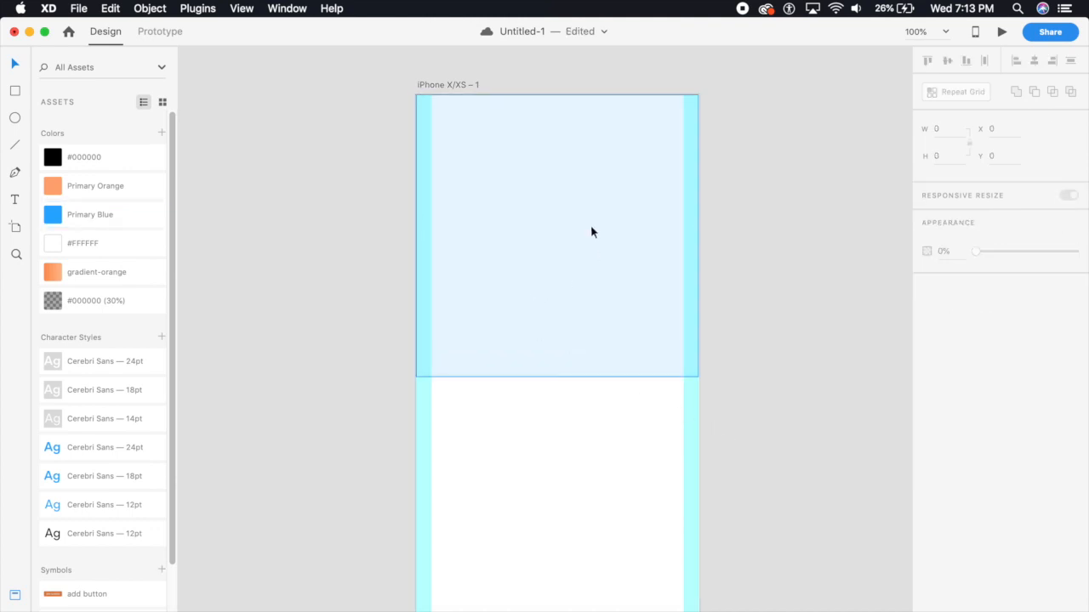
- Set the blue square's opacity to 5%
click(583, 274)
click(951, 318)
text(5)
key(Return)
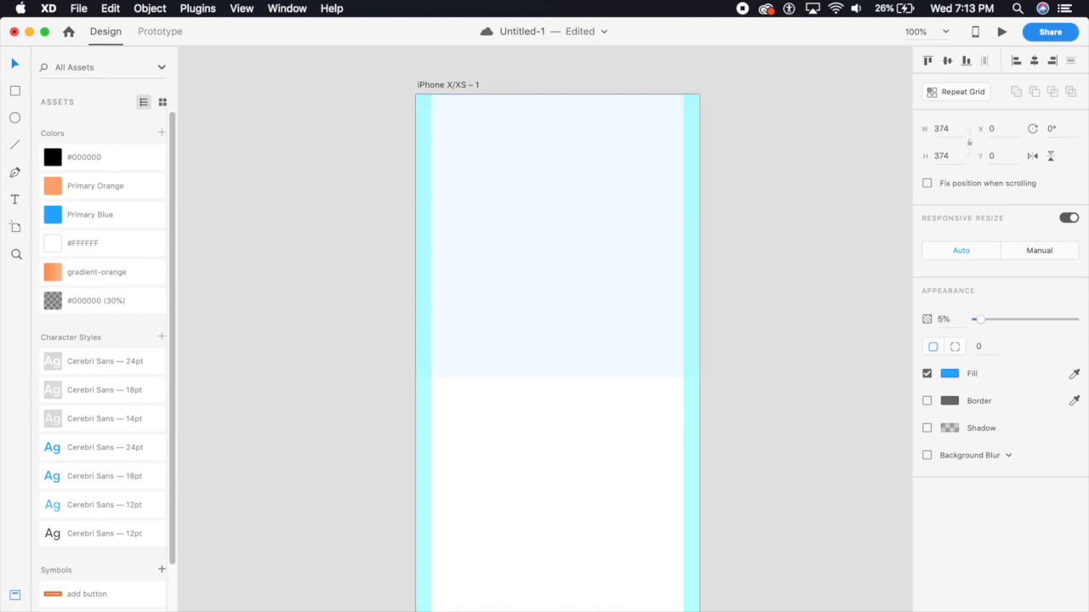
key(Escape)
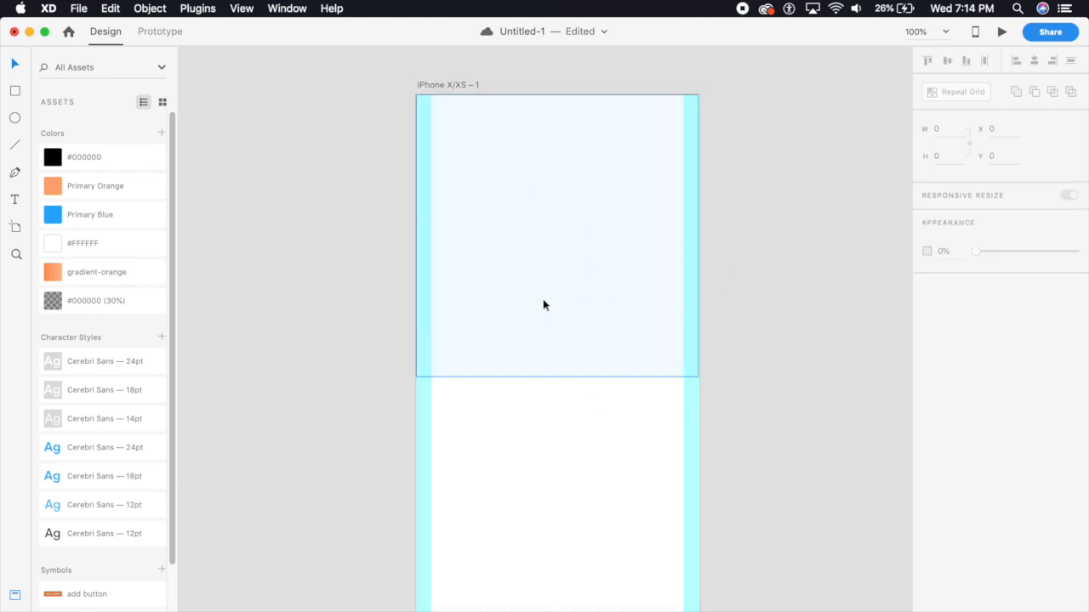
key(super+s)
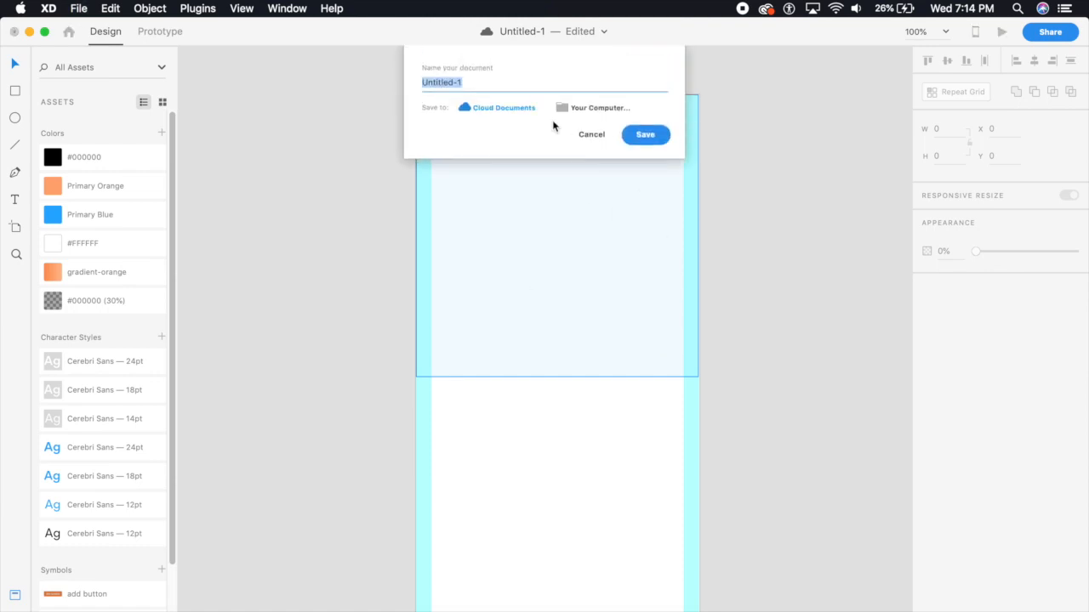
click(593, 135)
key(super+a)
drag(731, 470, 702, 445)
click(645, 213)
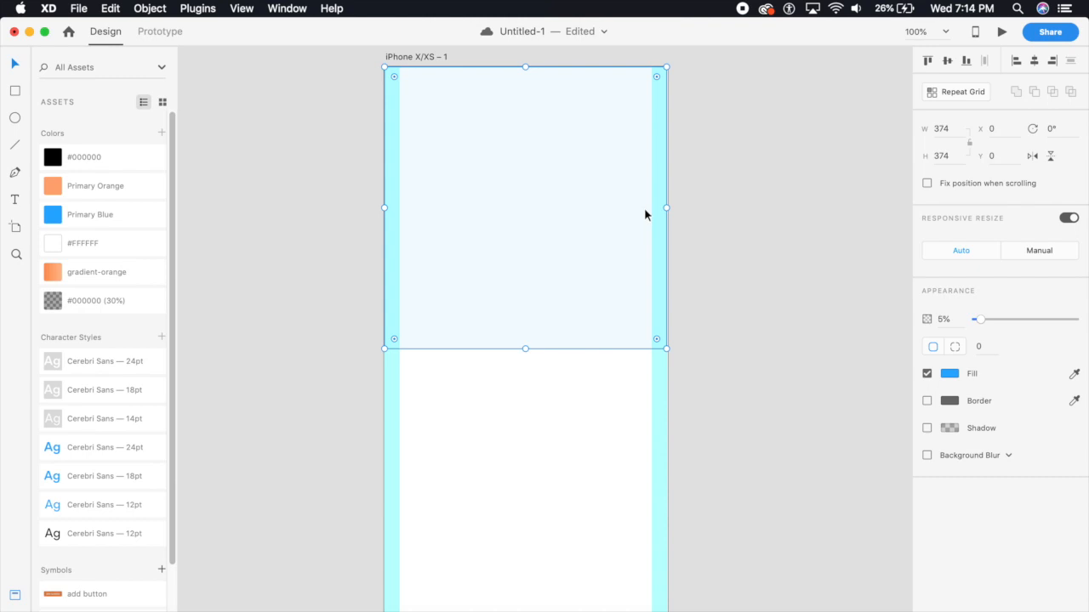
click(738, 413)
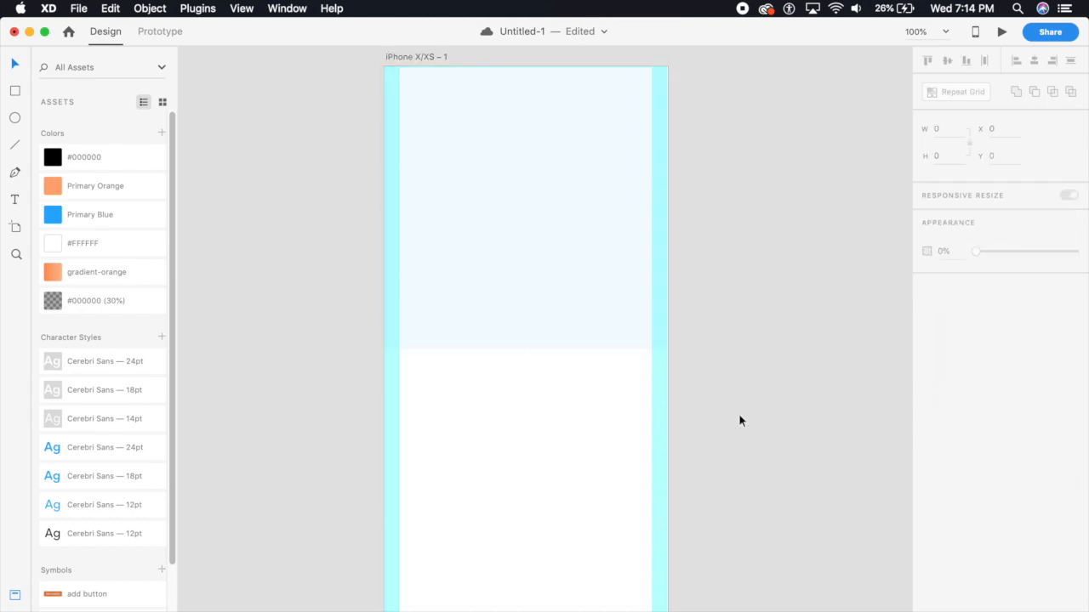
- Draw a circle of about 178 × 178 in the light blue square and centre it horizontally on the artboard
key(super+minus)
drag(530, 464, 571, 406)
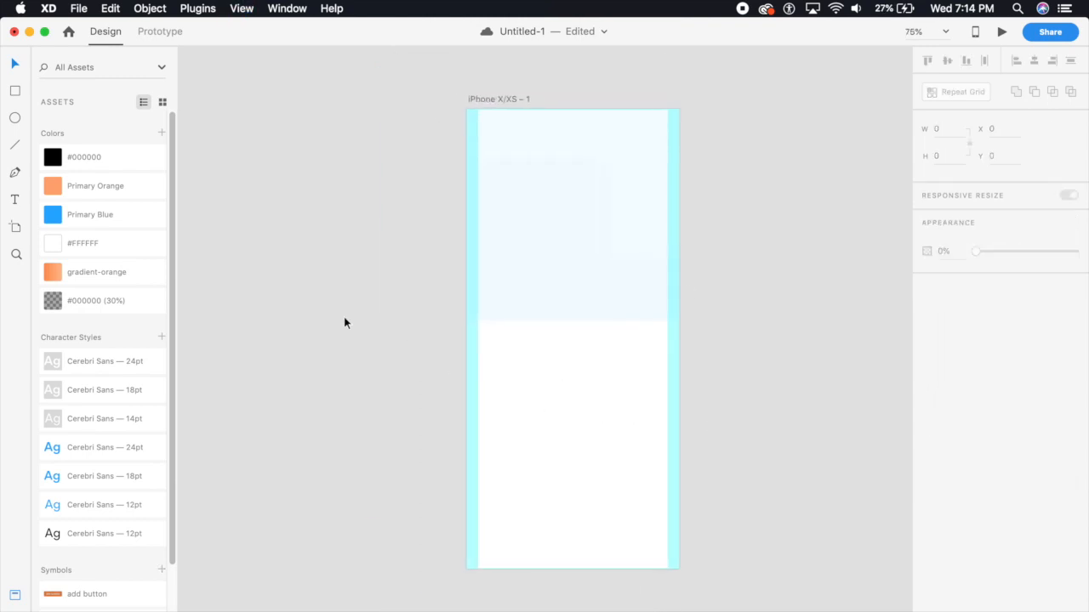
click(14, 119)
drag(531, 153, 632, 316)
click(14, 66)
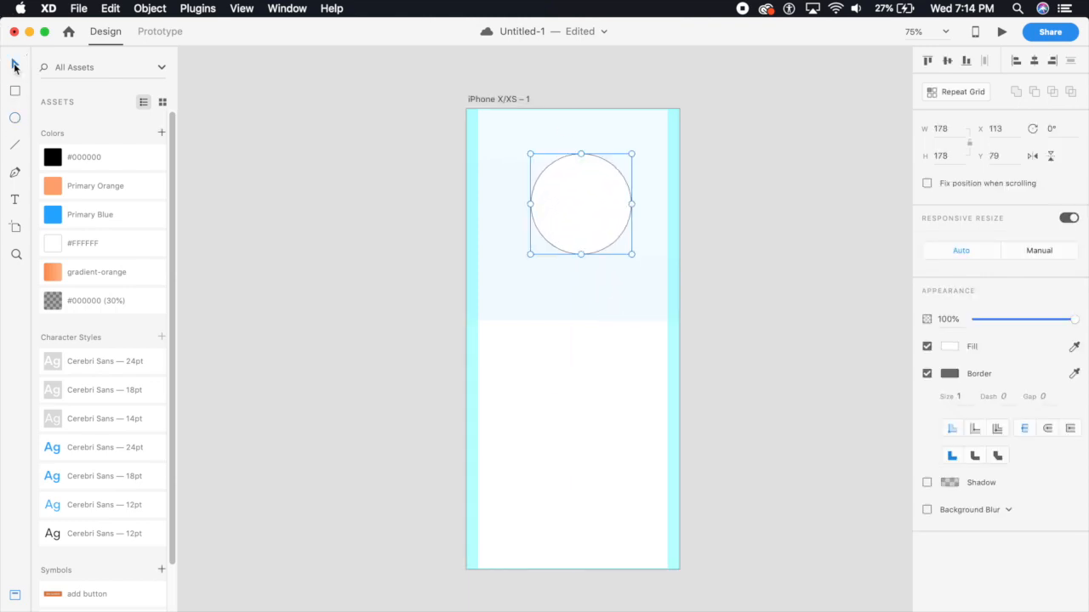
drag(589, 208, 581, 250)
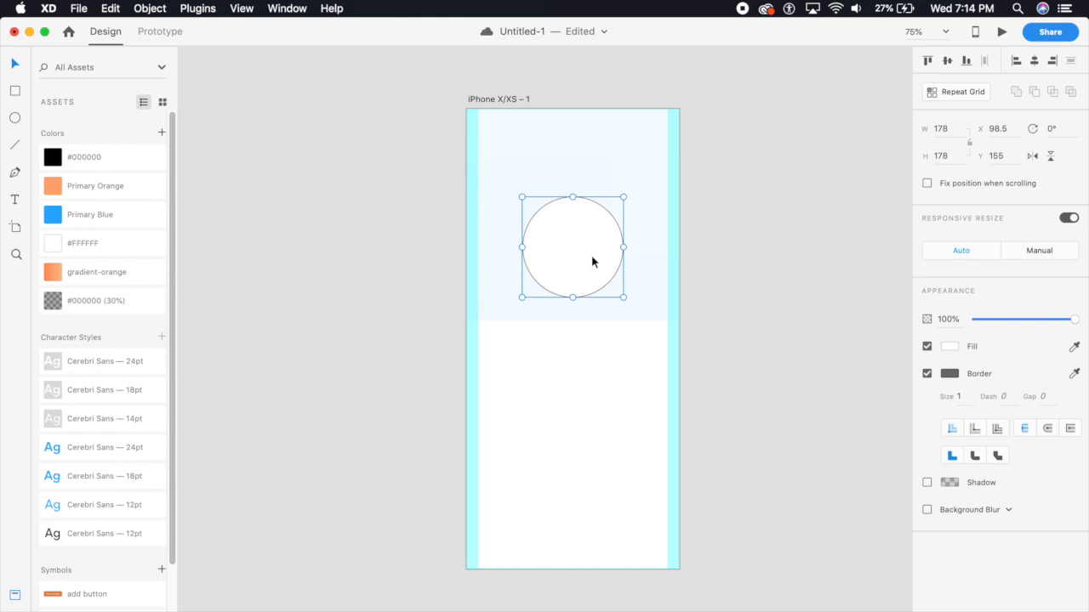
- Set the circle's size to 160 × 160 and centre it horizontally again at about Y 153
key(super+1)
drag(681, 206, 612, 227)
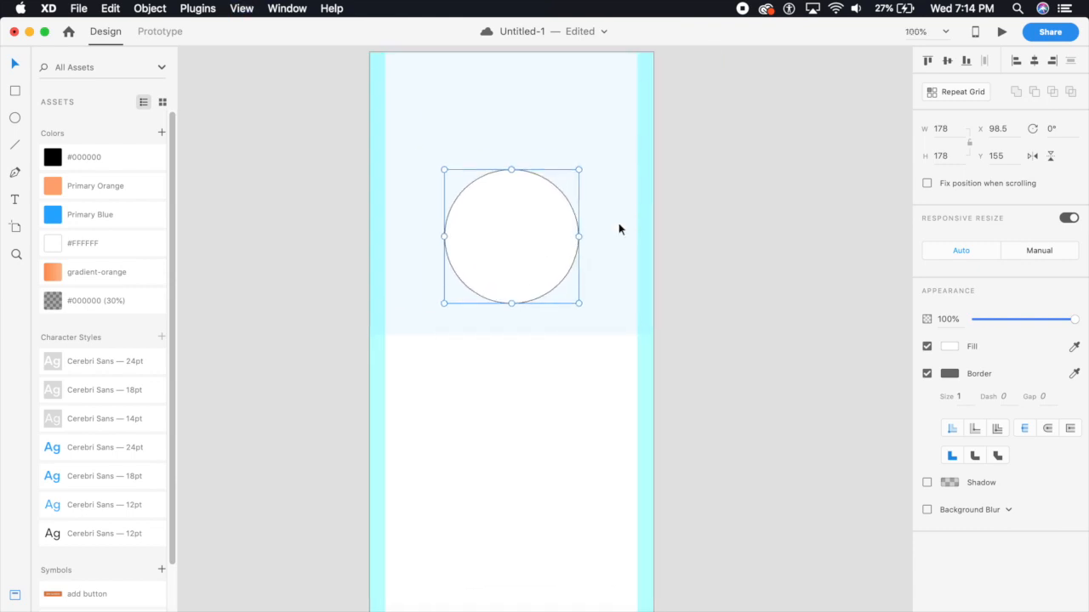
click(943, 129)
text(160)
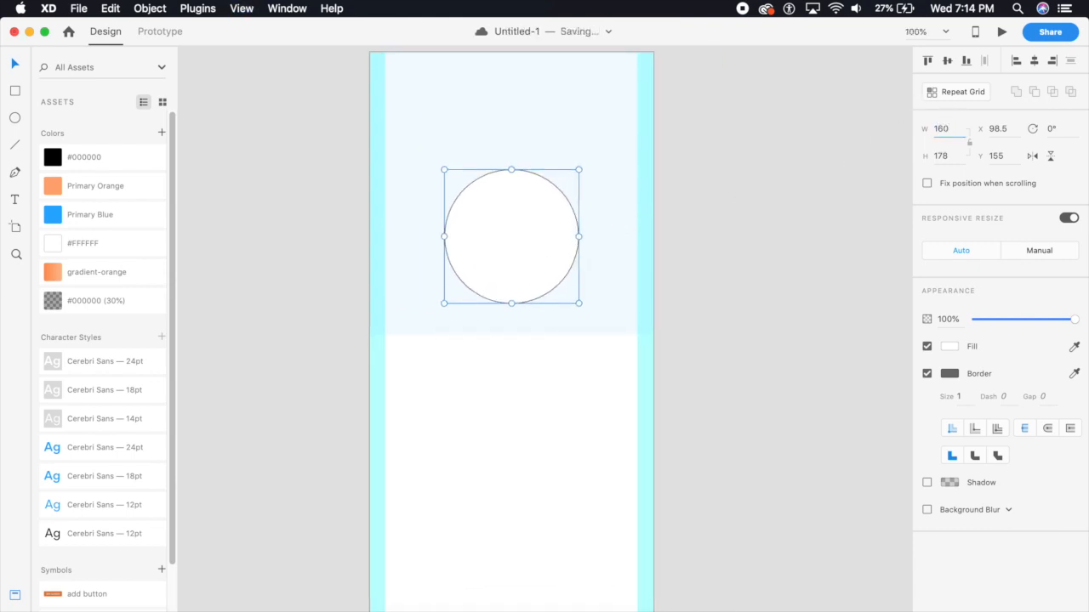
key(Tab)
text(1)
key(Return)
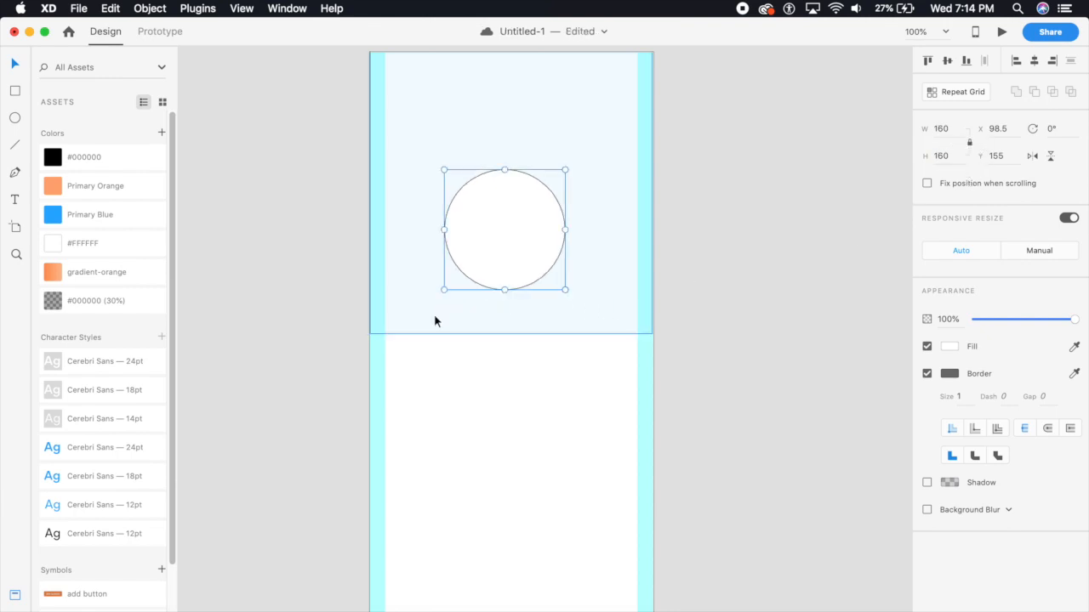
drag(484, 250, 508, 236)
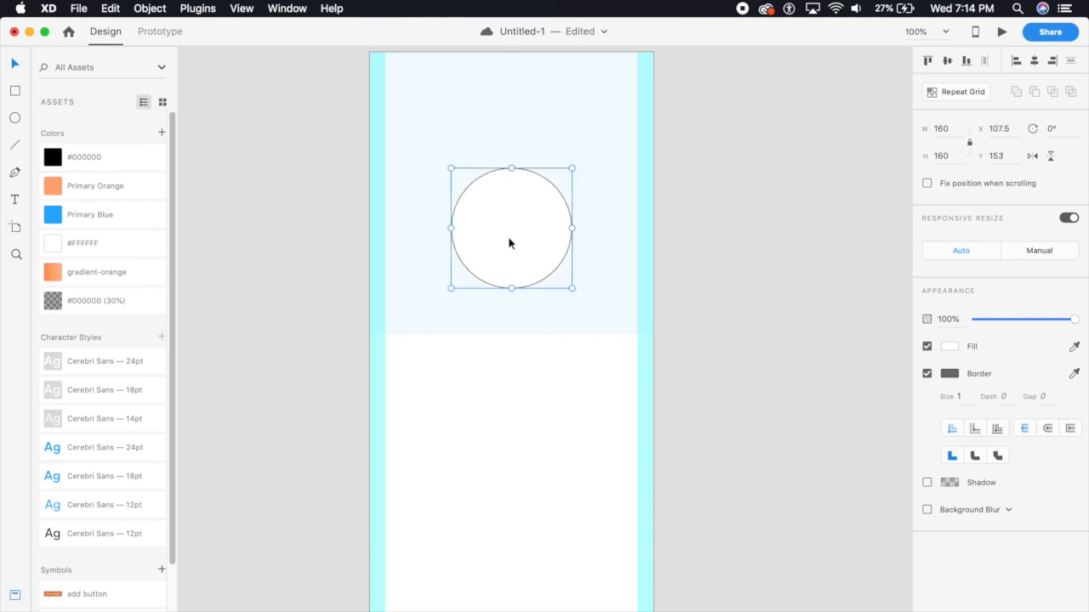
- Edit the circle's path, moving its top anchor point straight up to about Y 77 to form an egg shape
double_click(508, 243)
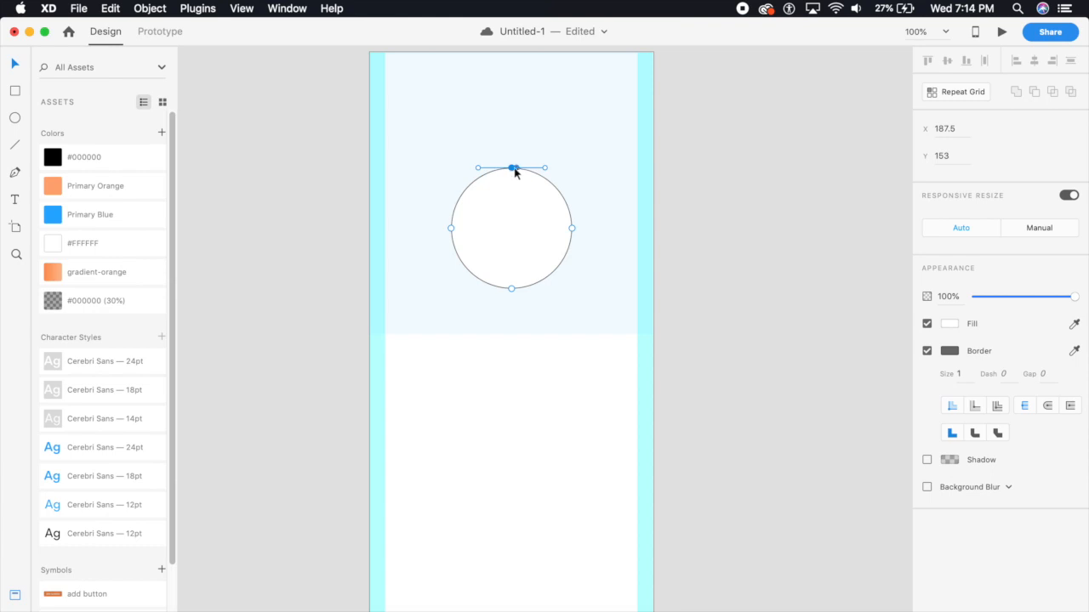
drag(512, 171, 539, 357)
key(super+plus)
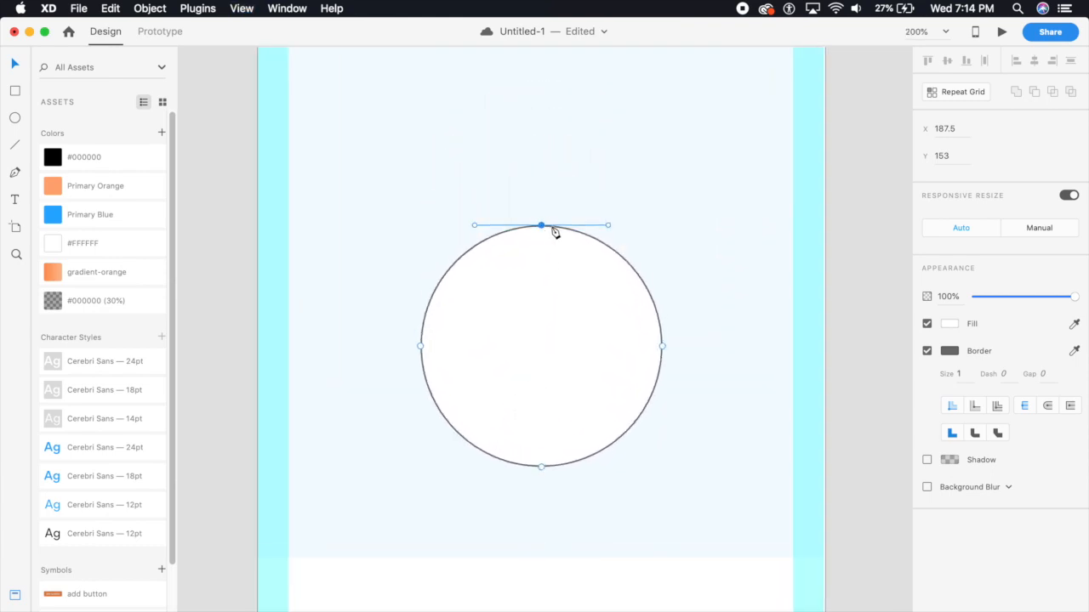
drag(543, 226, 546, 125)
mouse_move(536, 122)
mouse_down()
mouse_move(540, 136)
mouse_move(544, 115)
mouse_up()
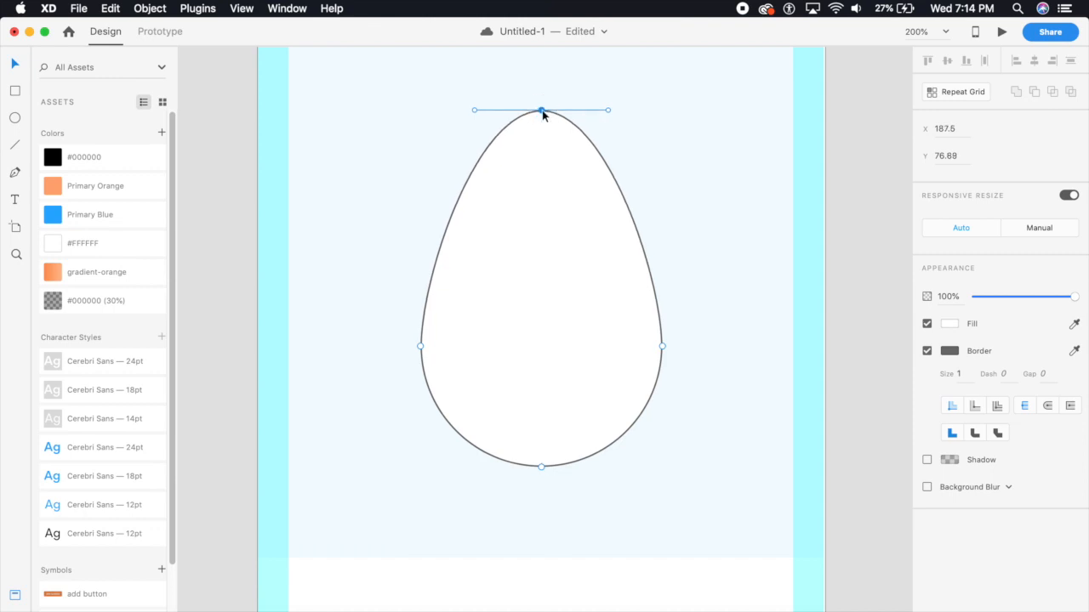
- Convert the egg shape's top anchor to a sharp corner point to make a water drop, and select the drop
click(758, 274)
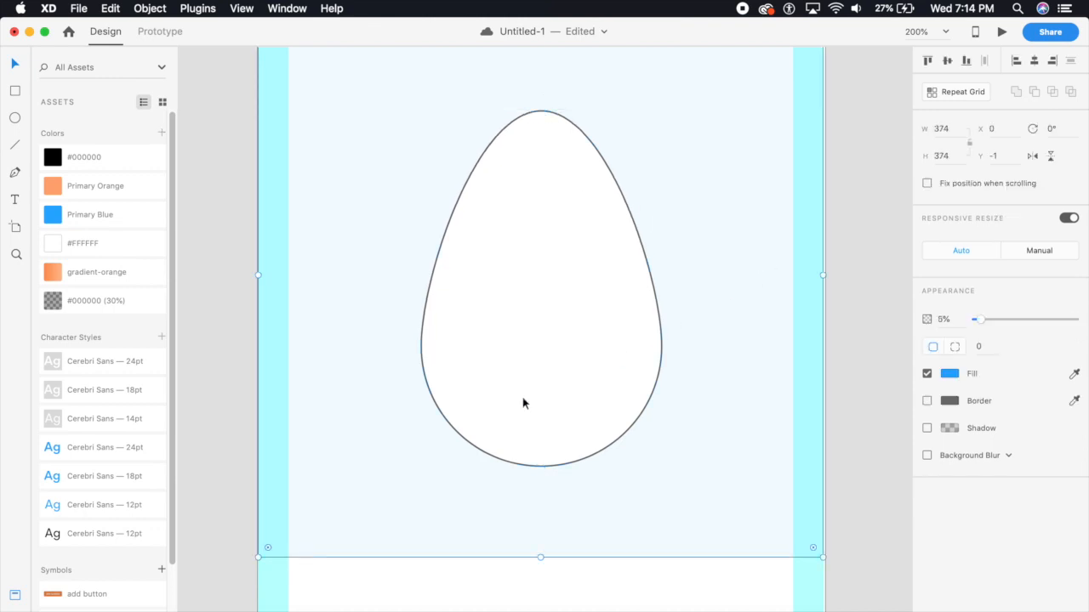
double_click(545, 314)
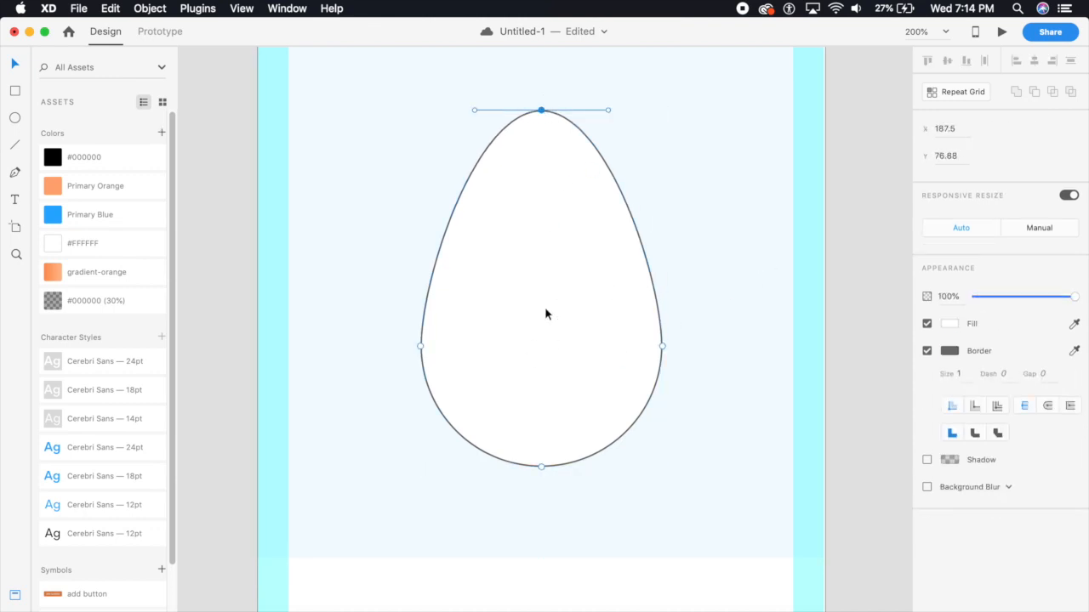
double_click(542, 111)
click(835, 360)
key(super+minus)
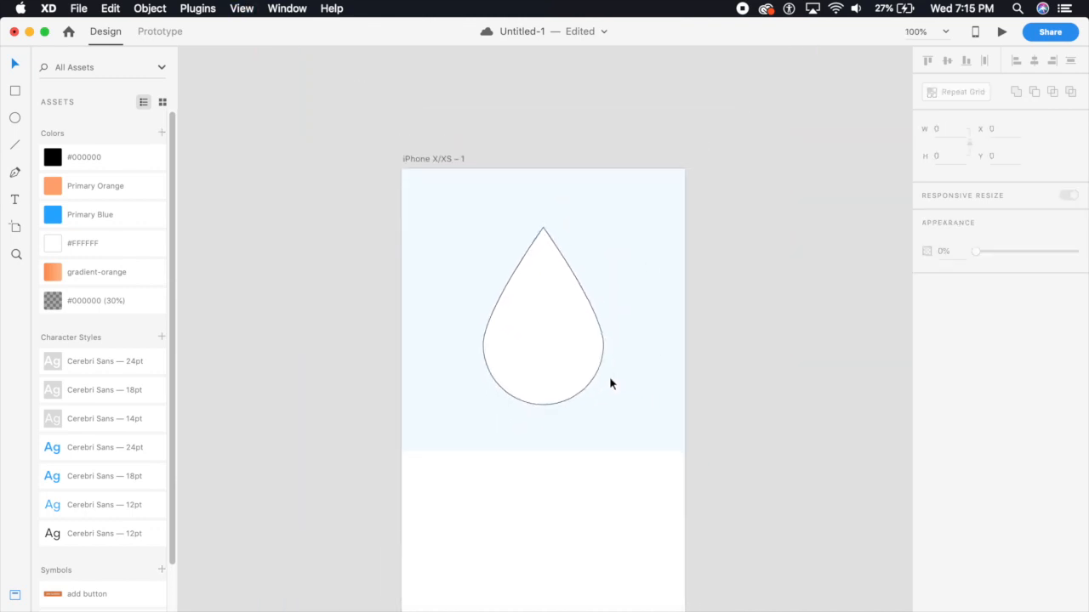
click(559, 393)
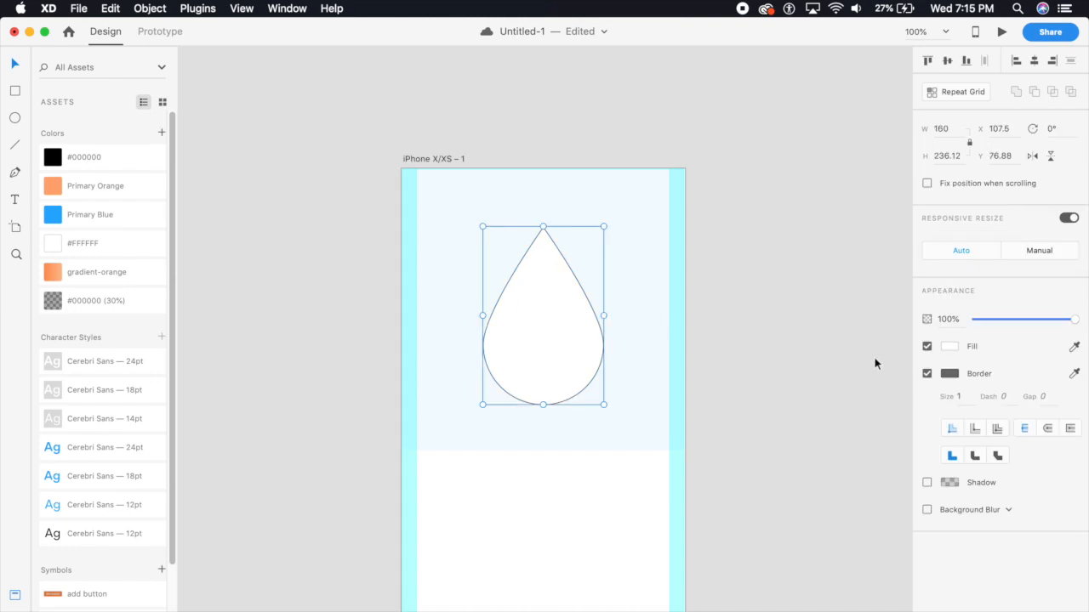
click(927, 374)
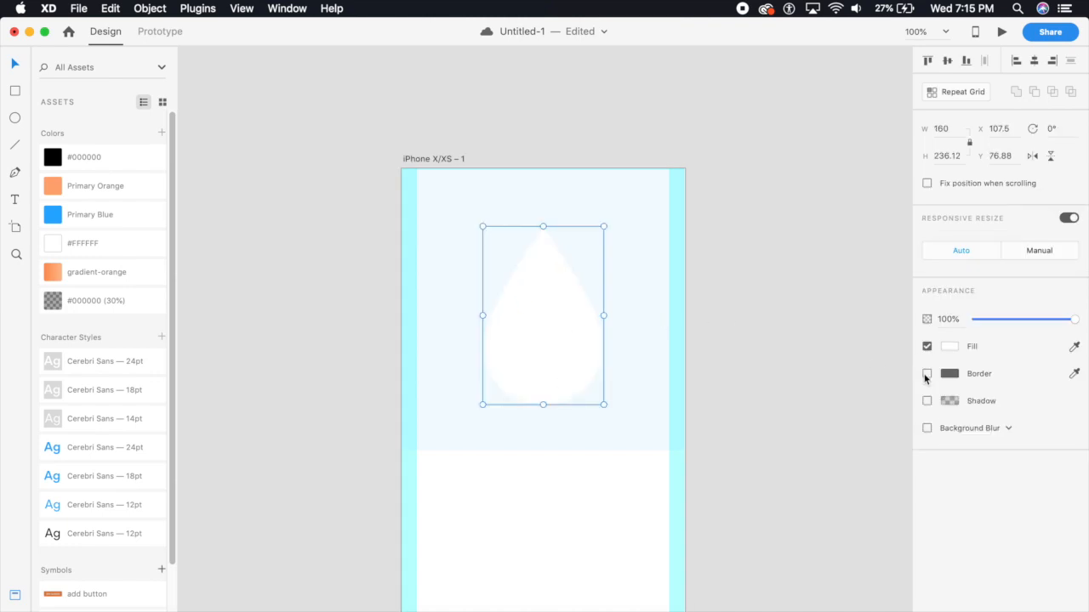
click(125, 223)
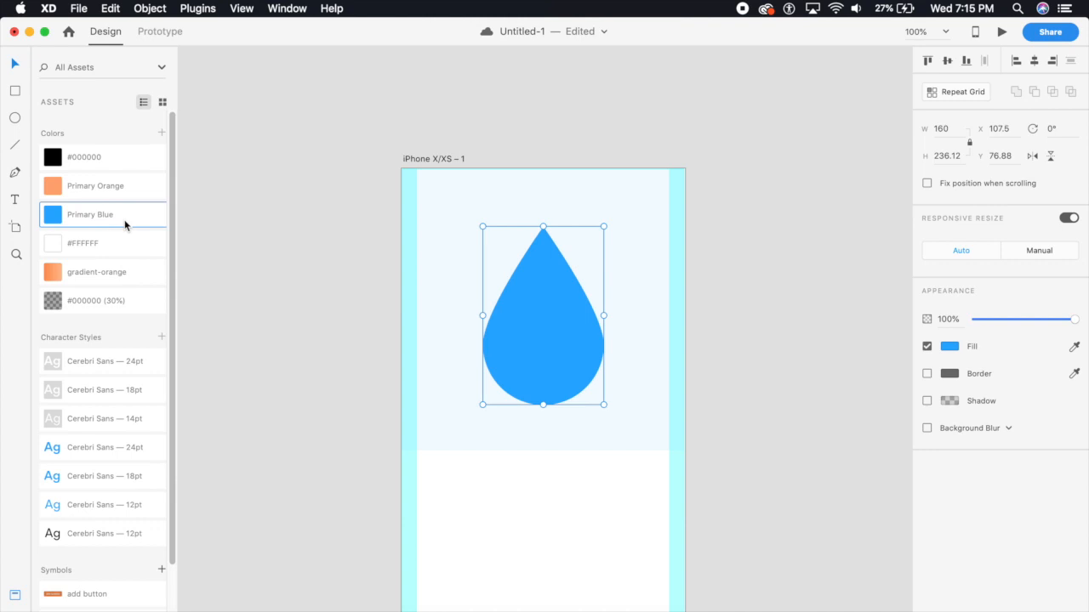
click(926, 373)
- Turn off the water drop's fill and sample the Primary Blue swatch for its border colour
click(926, 346)
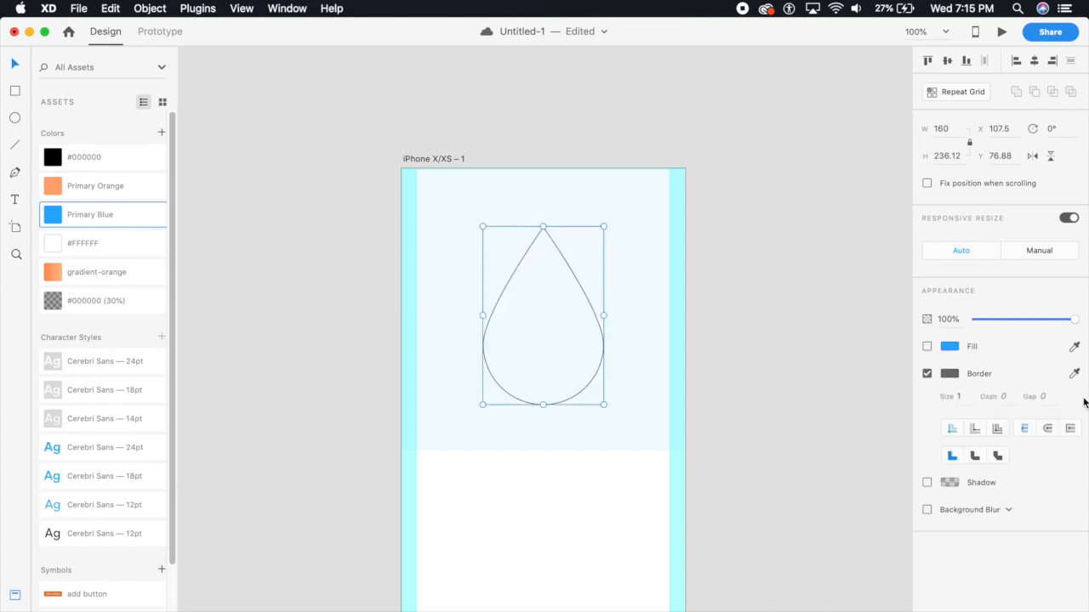
click(1075, 374)
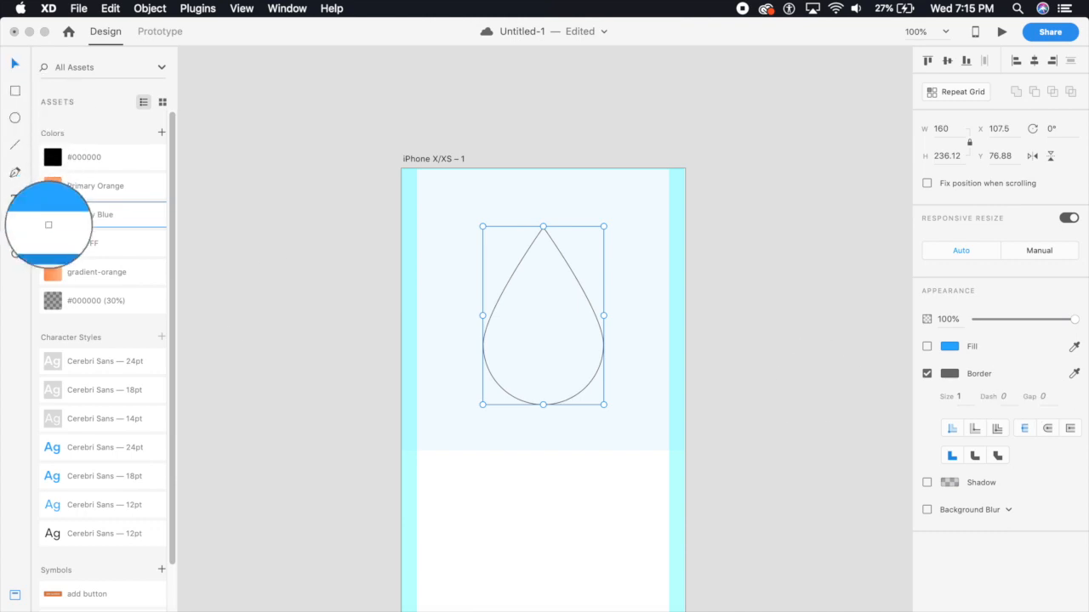
click(52, 217)
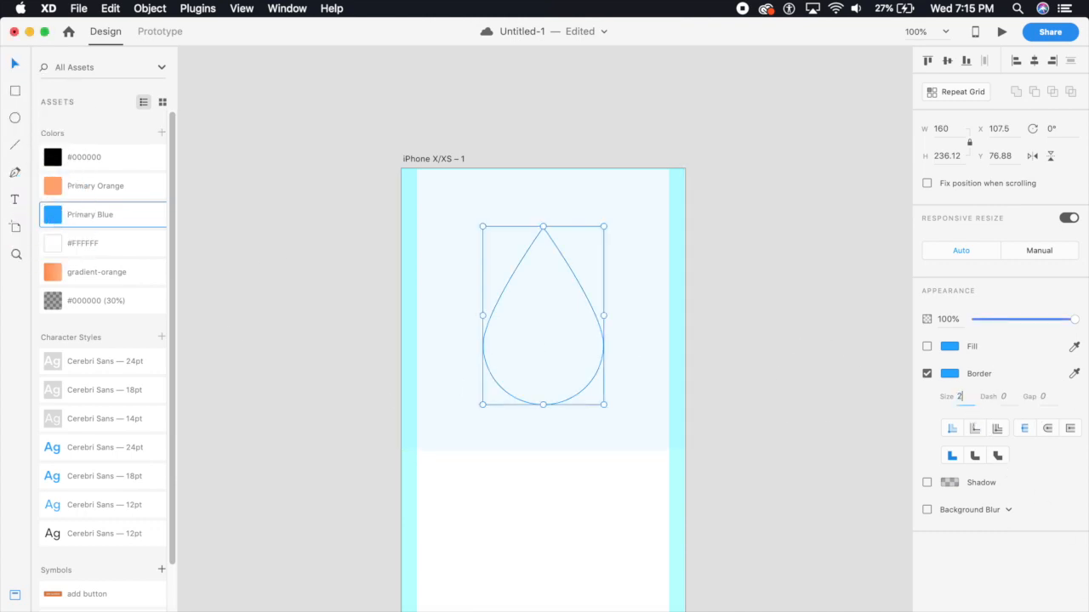
- Set the drop's border size to 10 and give it round caps and round joins
text(20)
key(Return)
click(968, 396)
text(10)
key(Return)
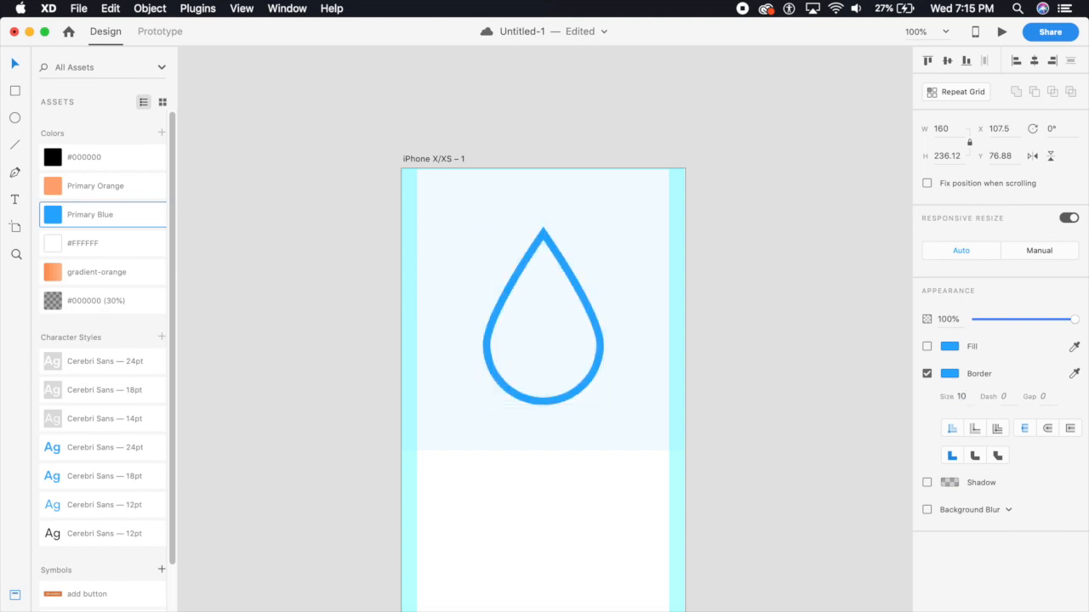
click(1048, 431)
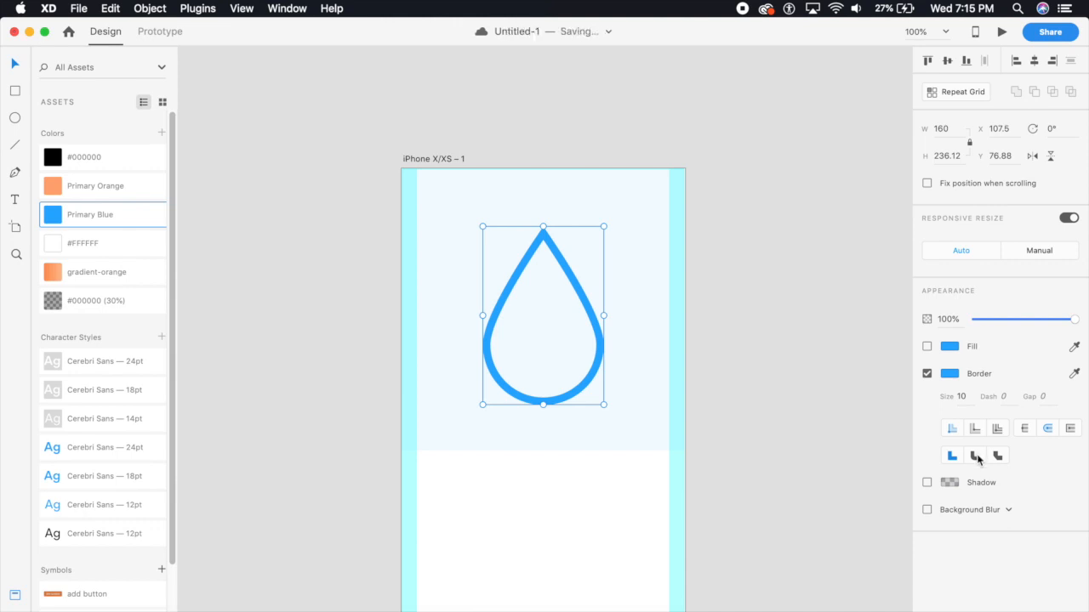
click(980, 459)
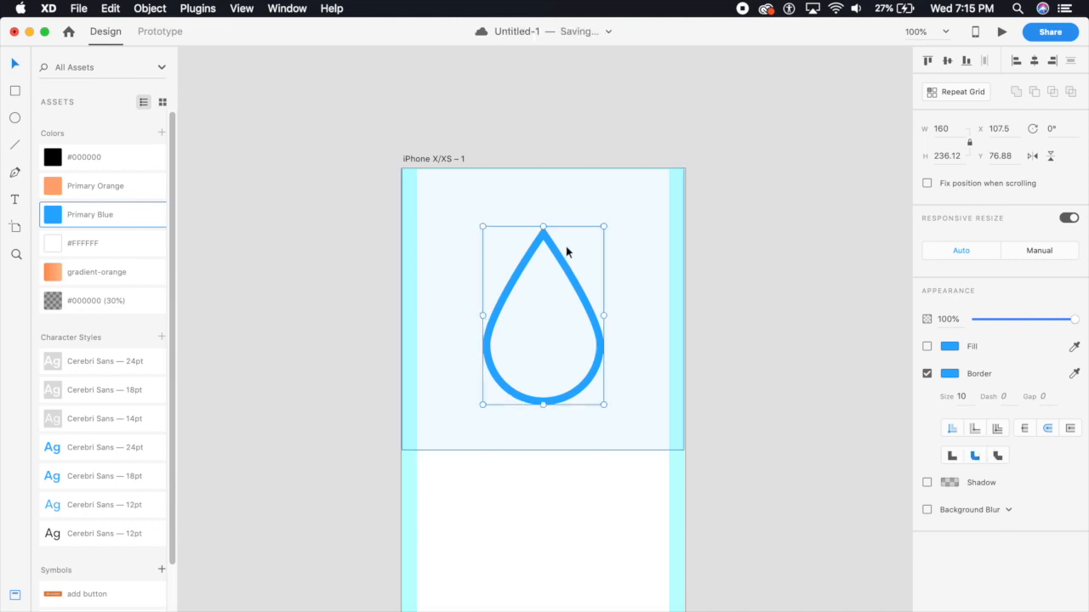
- Move the outlined drop straight up to about Y 68, keeping it centred horizontally on the artboard
click(759, 342)
drag(594, 327, 593, 314)
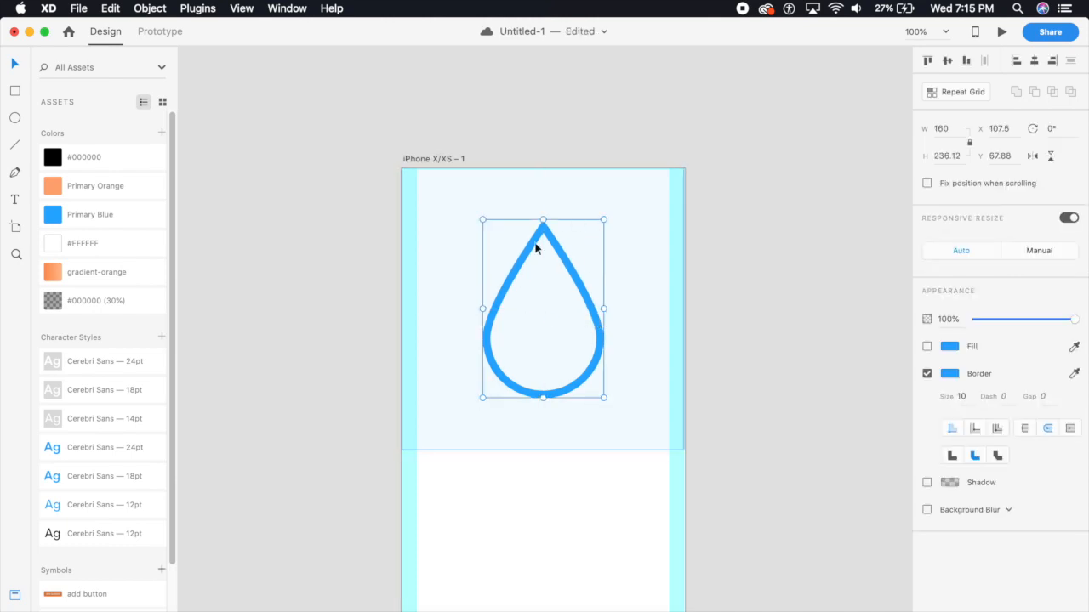
click(707, 326)
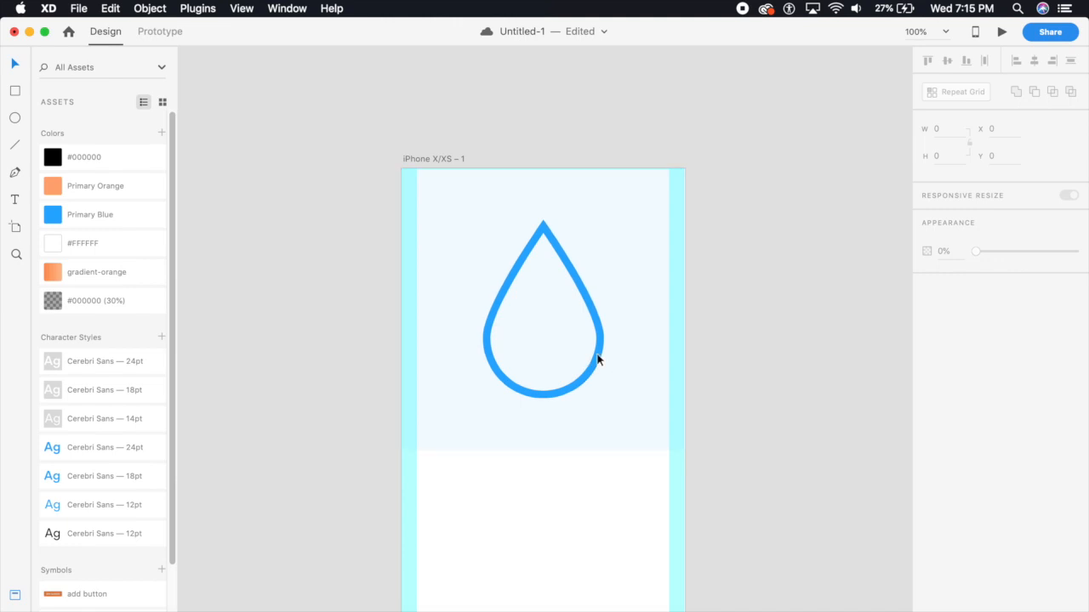
- Duplicate the outlined drop beside the original and scale the copy proportionally down to about 127 × 187
drag(598, 359, 660, 359)
click(730, 347)
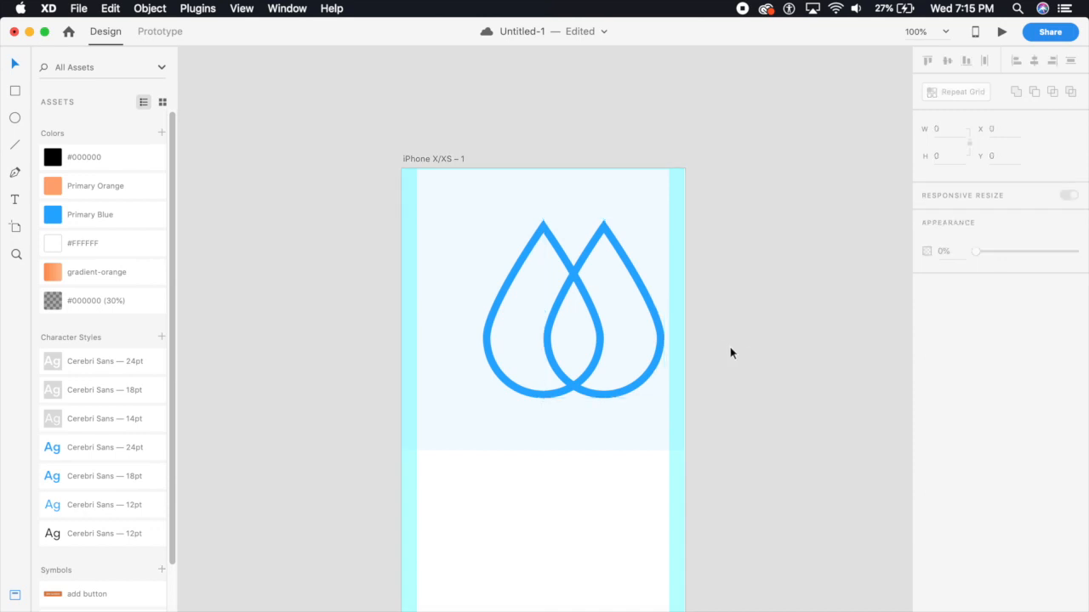
click(652, 361)
drag(664, 397, 638, 365)
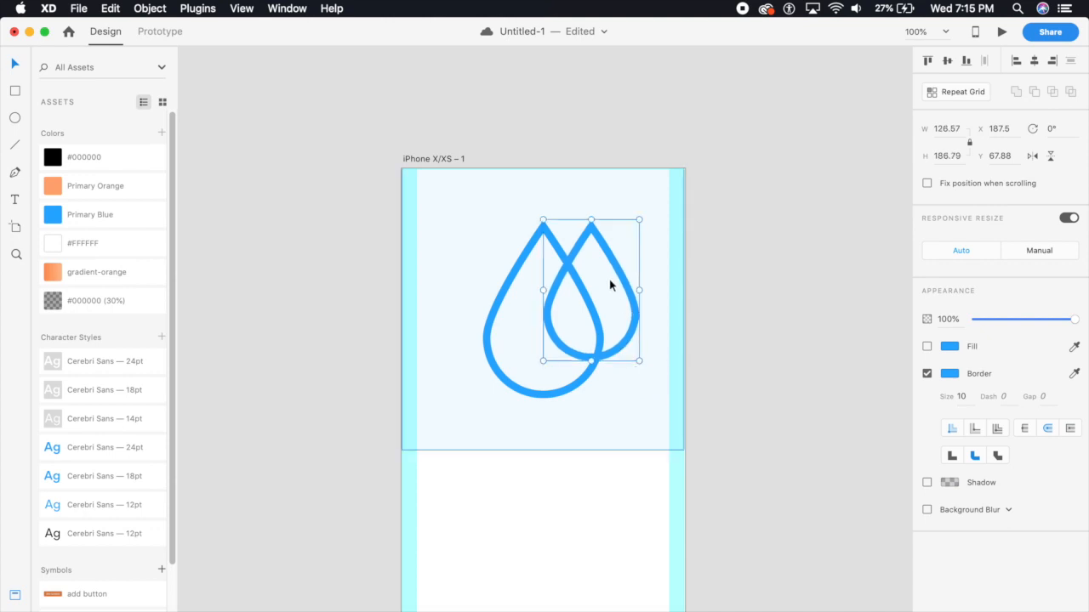
- Place the smaller drop centred inside the larger one at about X 124, Y 101
drag(626, 332, 579, 364)
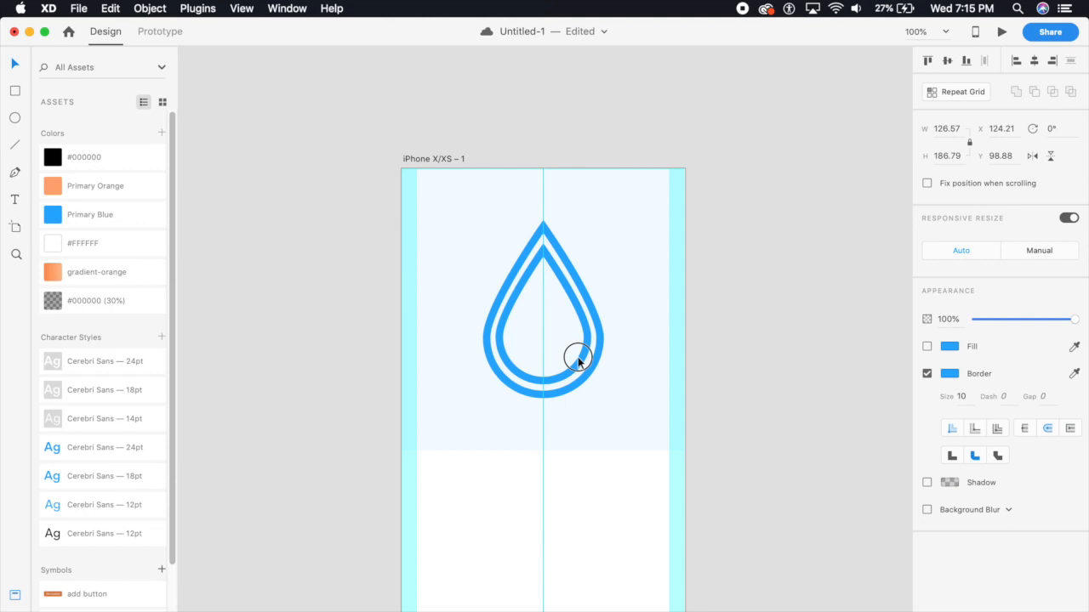
drag(580, 363, 579, 363)
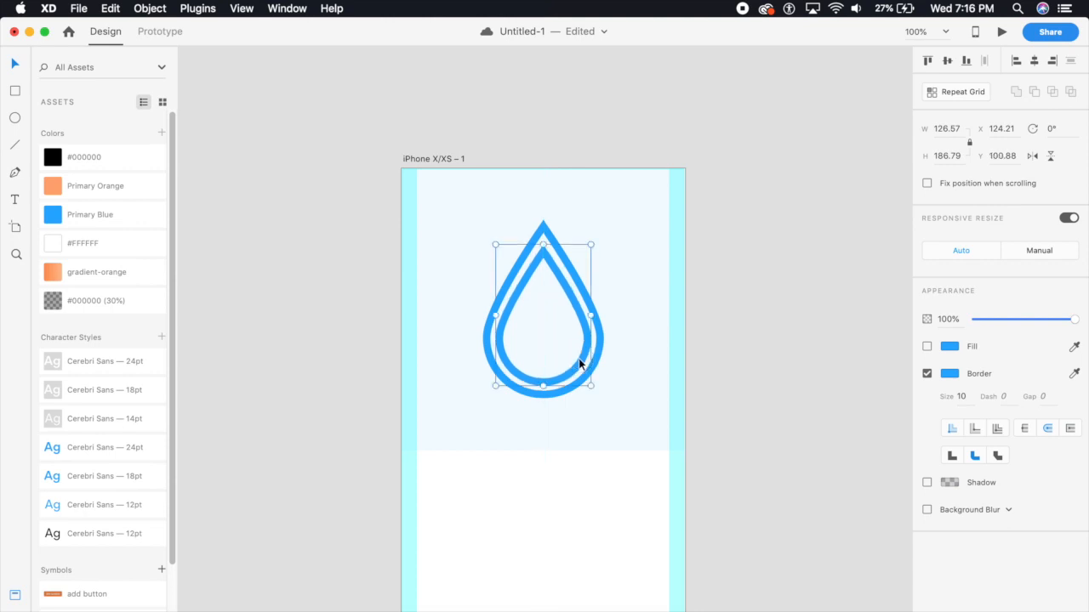
key(super+2)
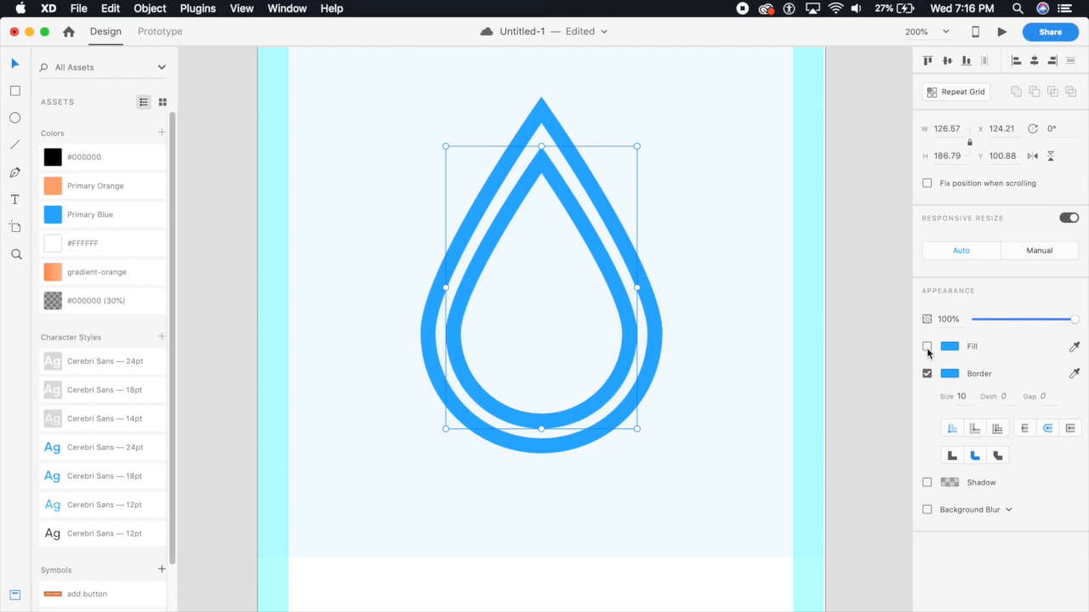
- Draw a 160 × 160 square over the lower part of the drops at about X 108, Y 186
key(super+1)
click(15, 90)
drag(484, 310, 530, 356)
drag(602, 367, 603, 430)
click(14, 65)
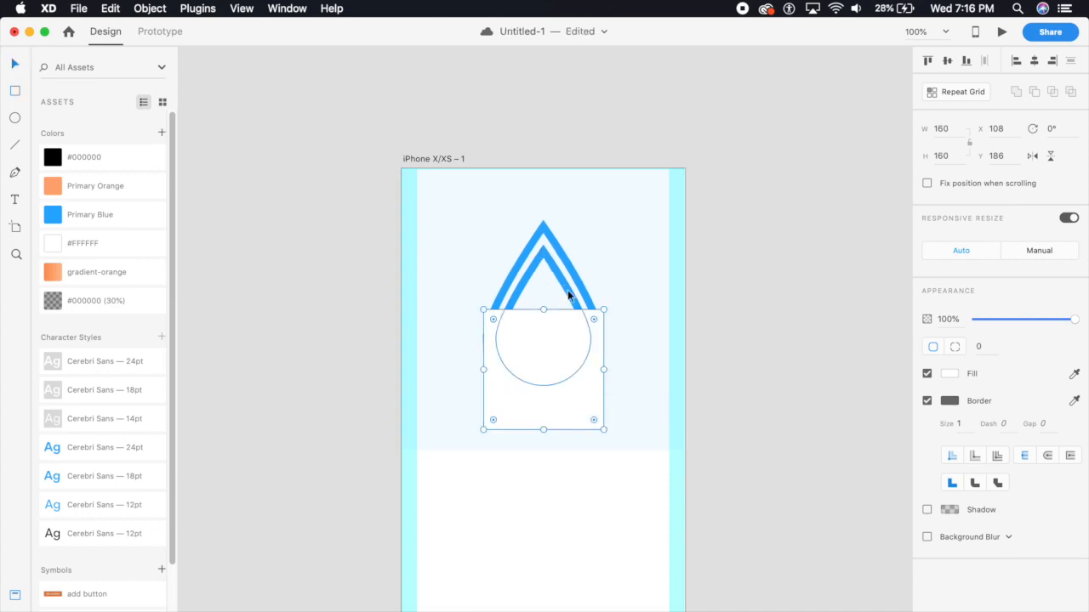
- Remove the square's border, fill it with Primary Blue and set its opacity to 50%
click(927, 401)
click(85, 215)
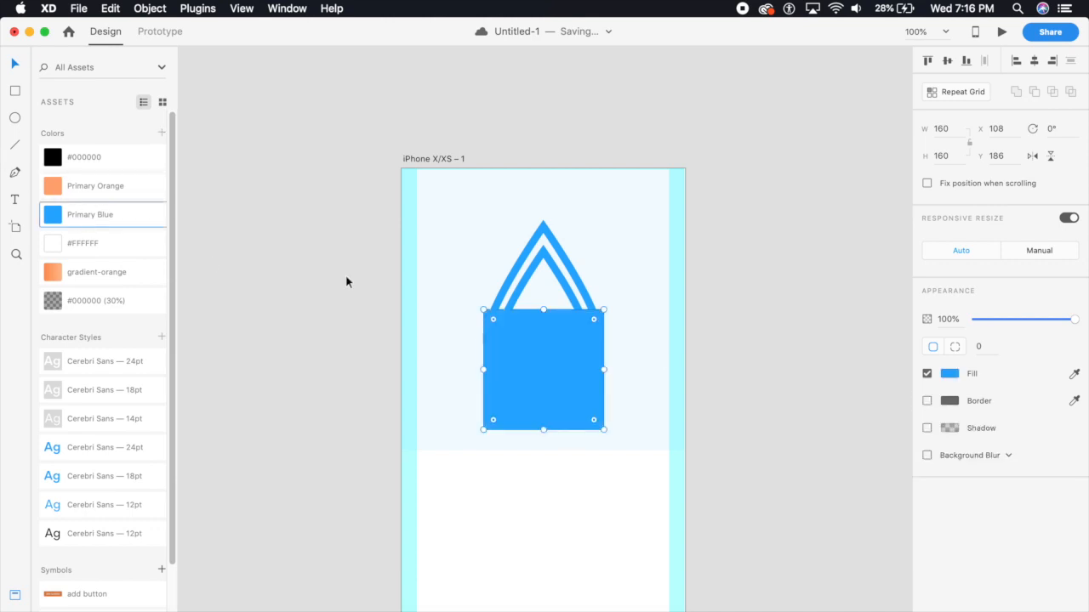
click(951, 319)
text(50)
key(Return)
- Mask the translucent square with the smaller inner drop using Mask with Shape
key(super+2)
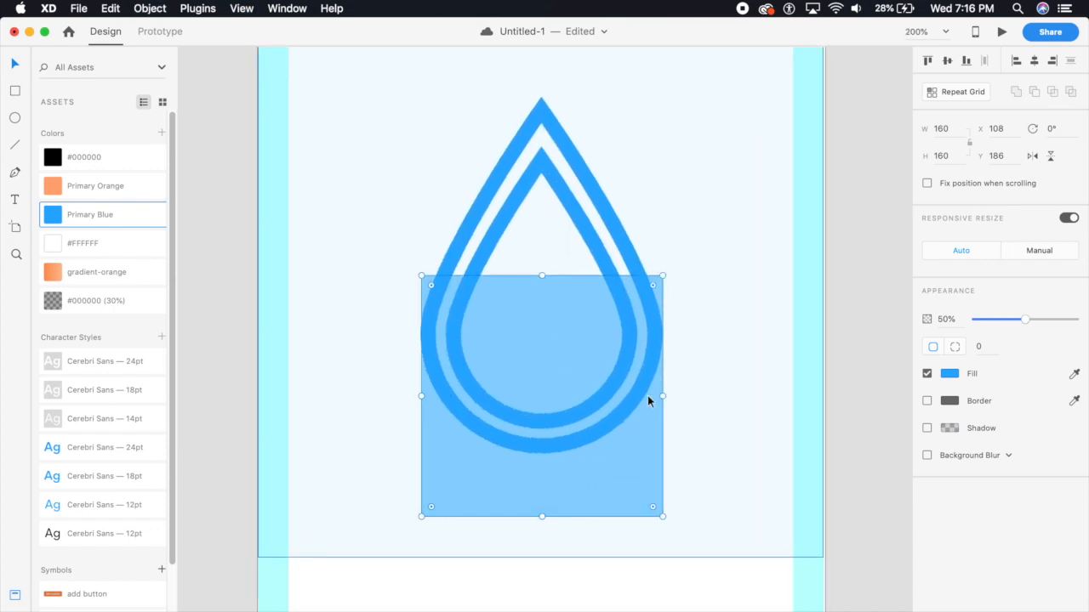
shift+click(598, 260)
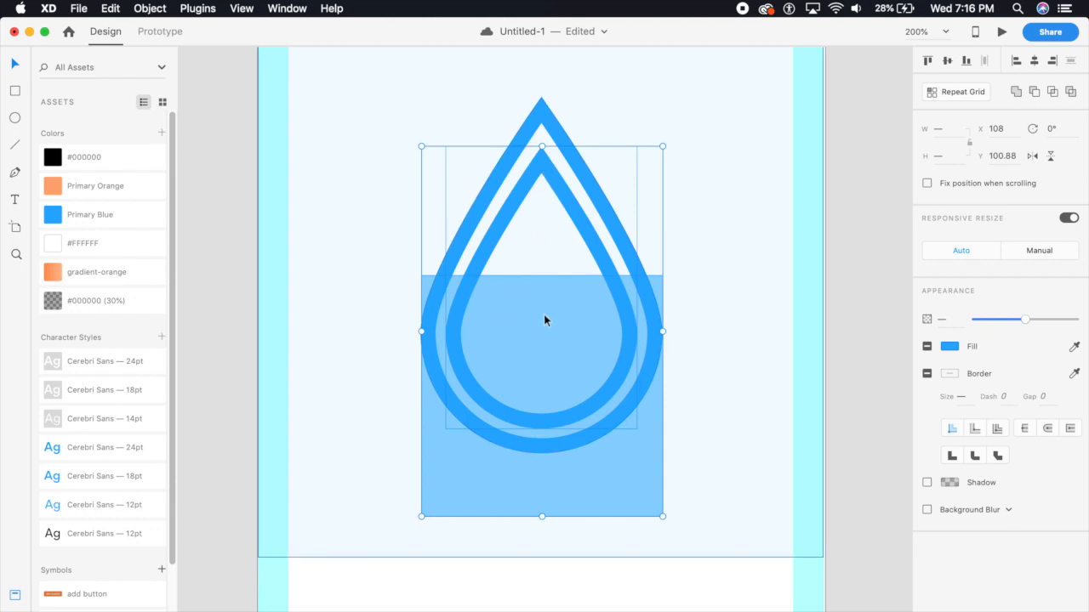
click(151, 9)
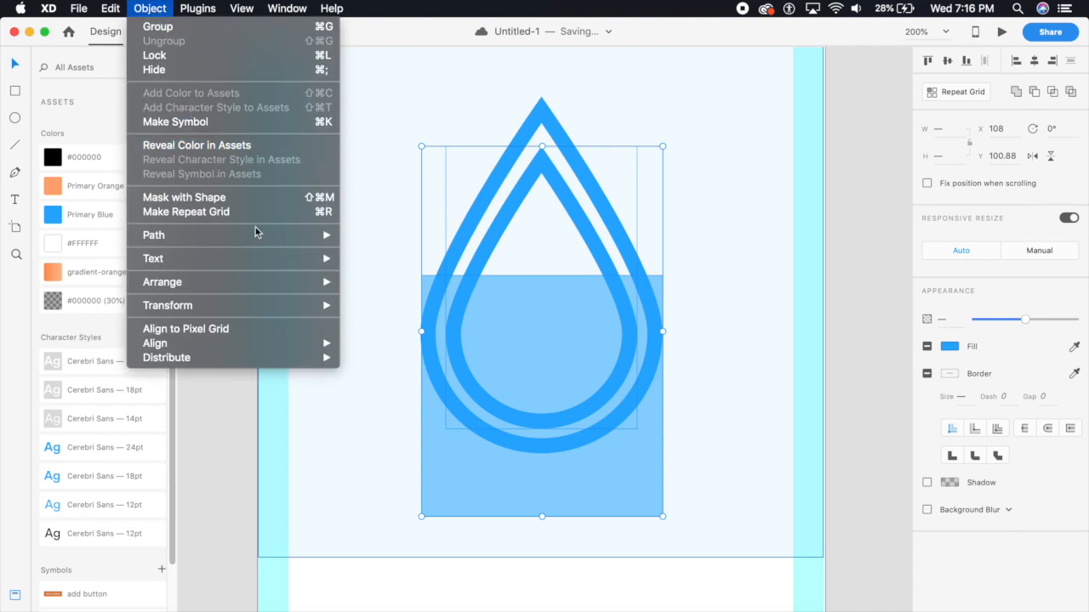
click(233, 199)
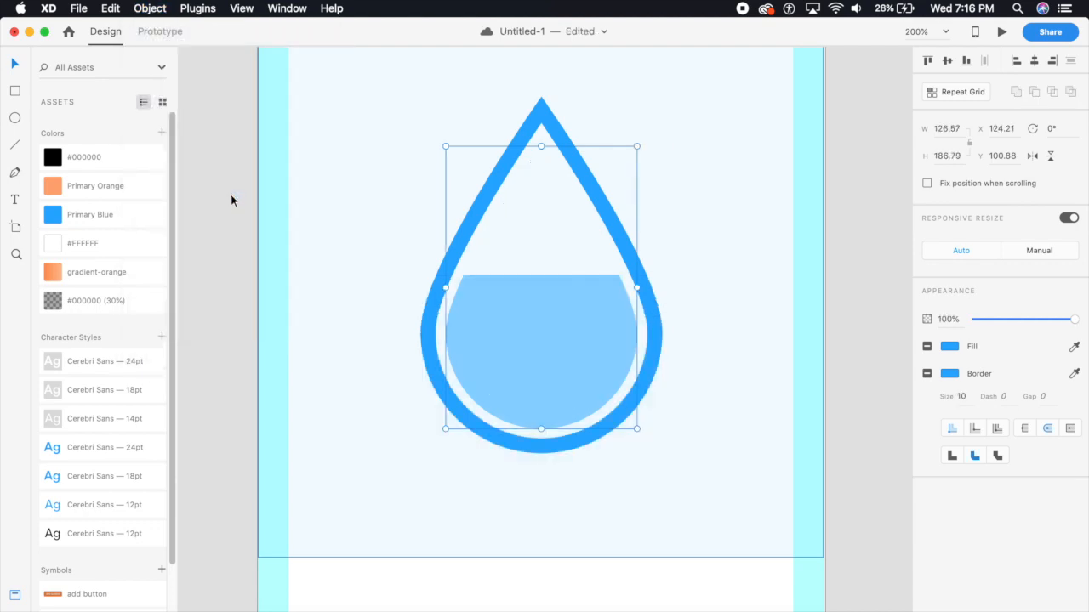
key(super+1)
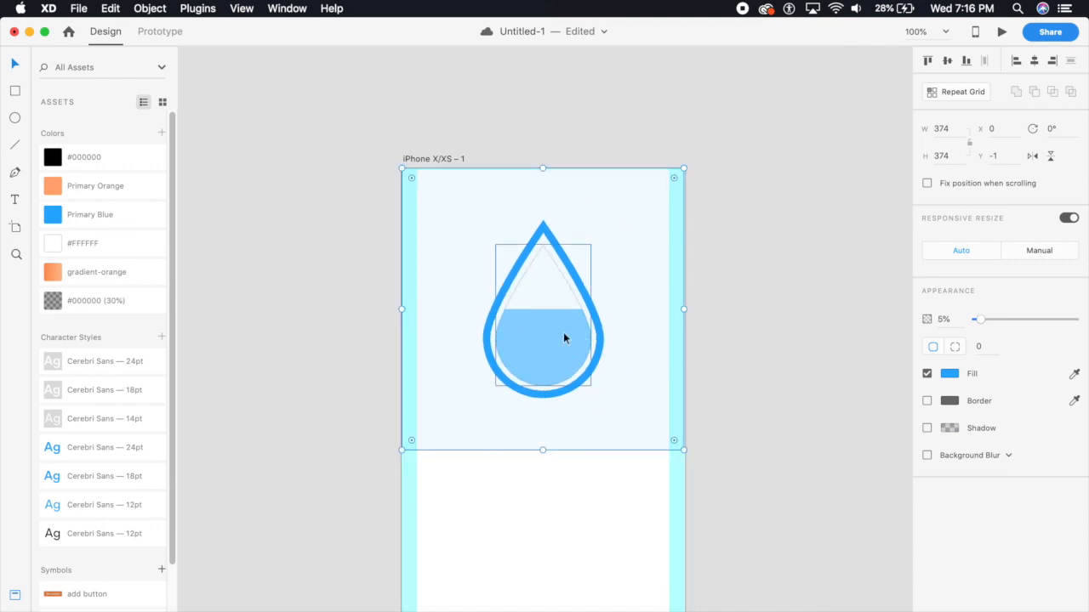
- Inside the mask group, move the blue square down so the water fills only the bottom of the drop
double_click(567, 348)
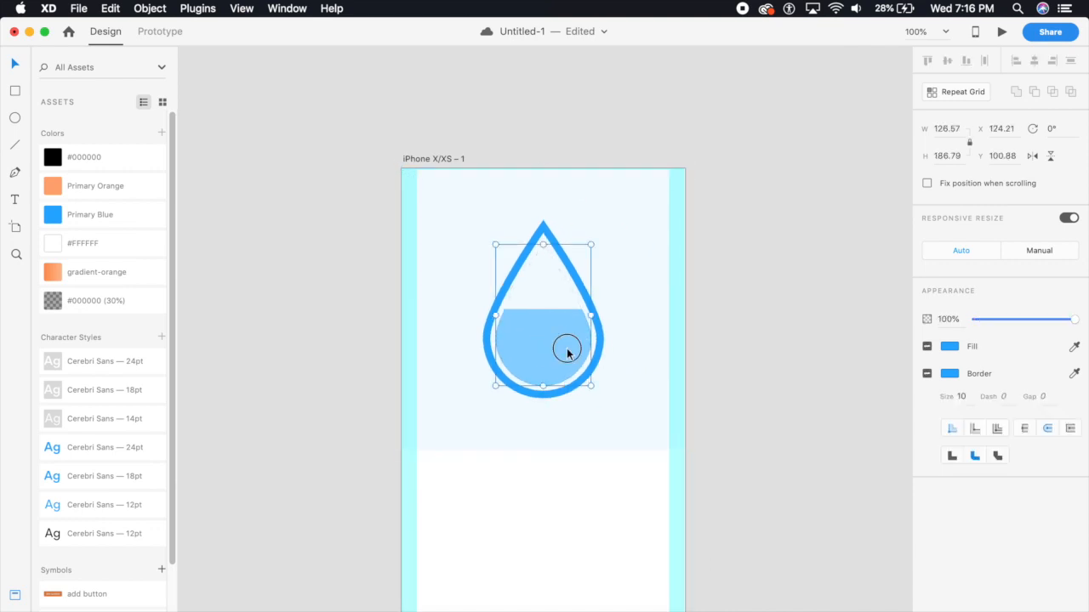
click(552, 349)
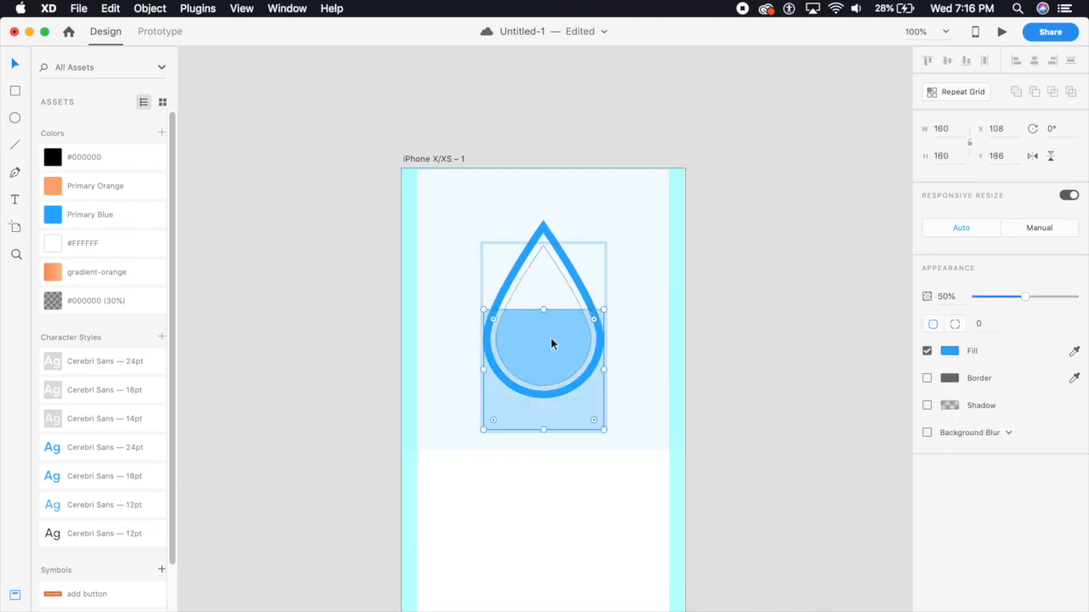
drag(555, 349, 570, 407)
click(794, 406)
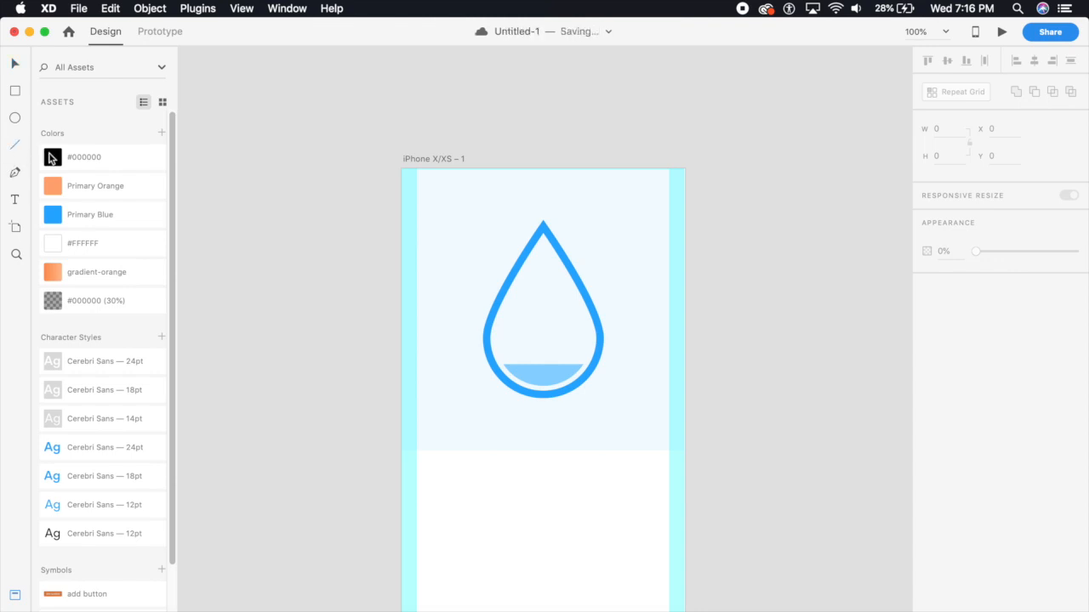
- Draw a horizontal line about 32 wide beside the drop at the water level and colour it Primary Blue
key(super+2)
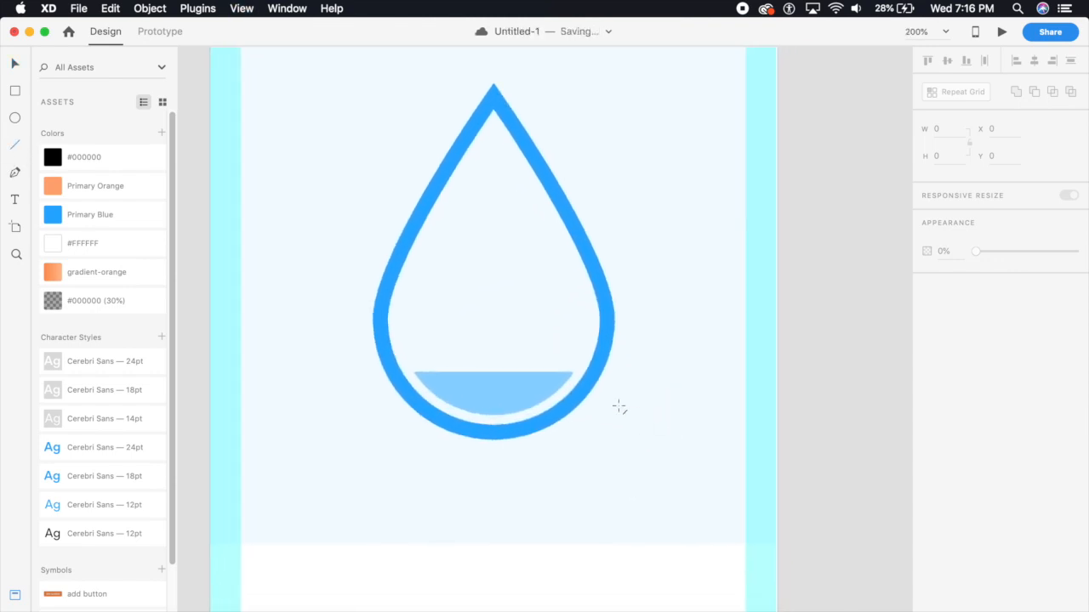
drag(615, 376, 663, 375)
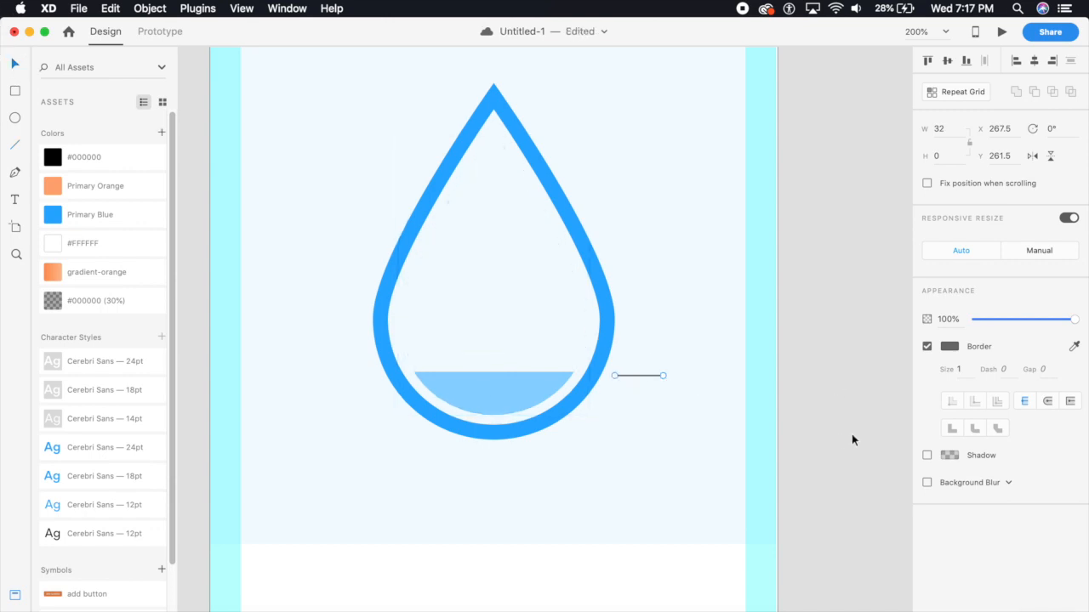
click(107, 223)
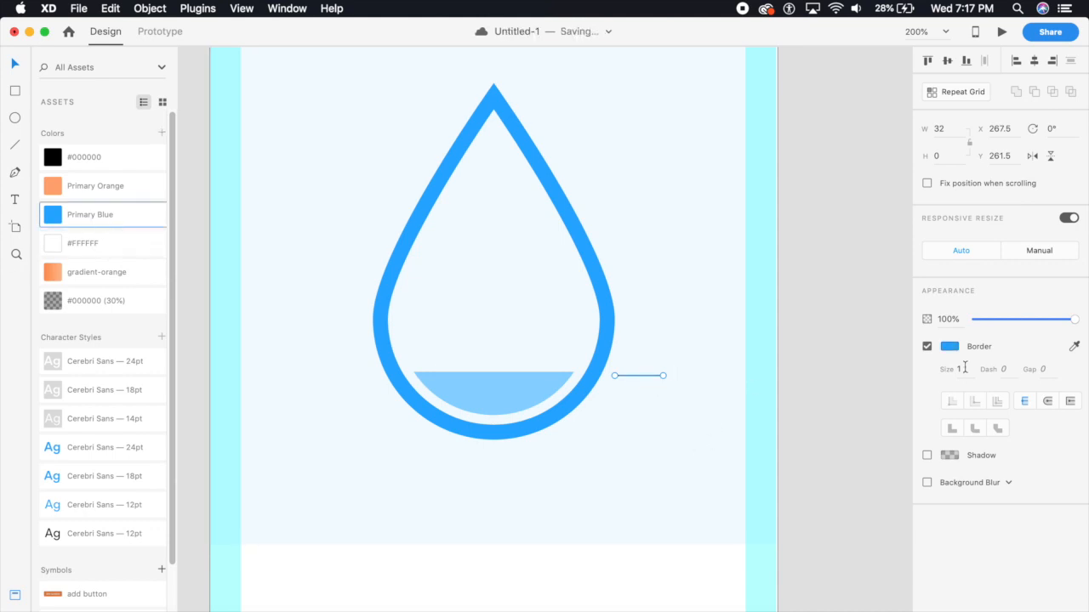
- Add a shadow to the short level line and sample Primary Blue as the shadow colour
click(949, 455)
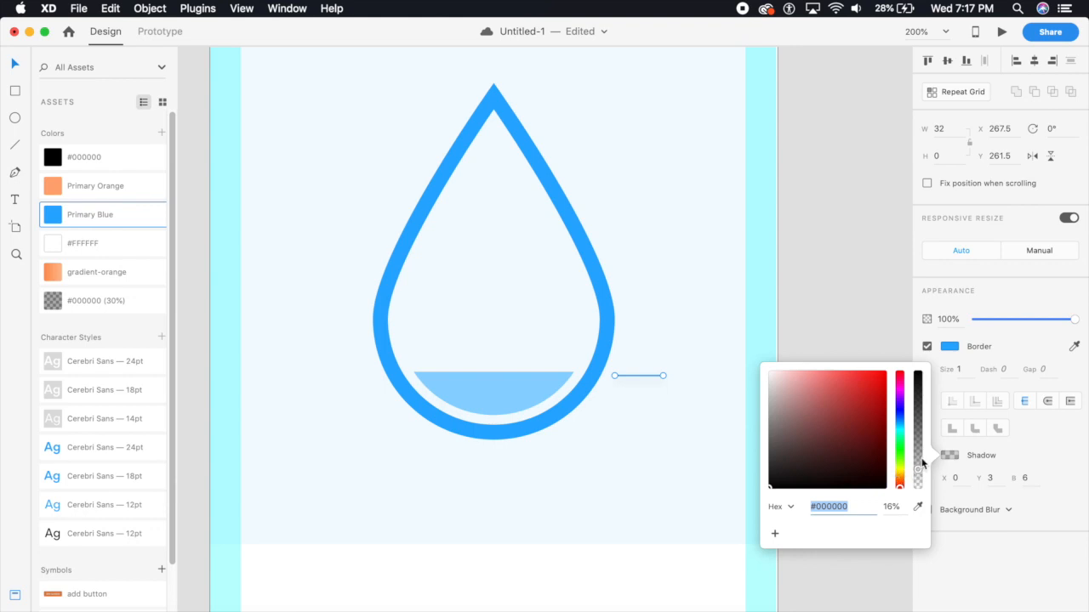
click(916, 506)
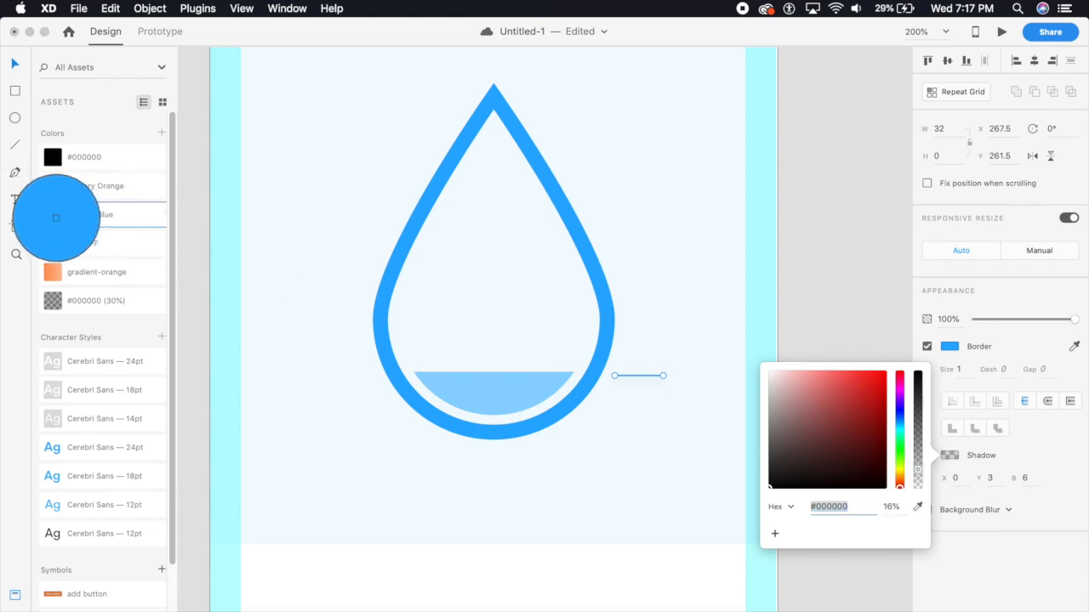
click(46, 212)
click(816, 323)
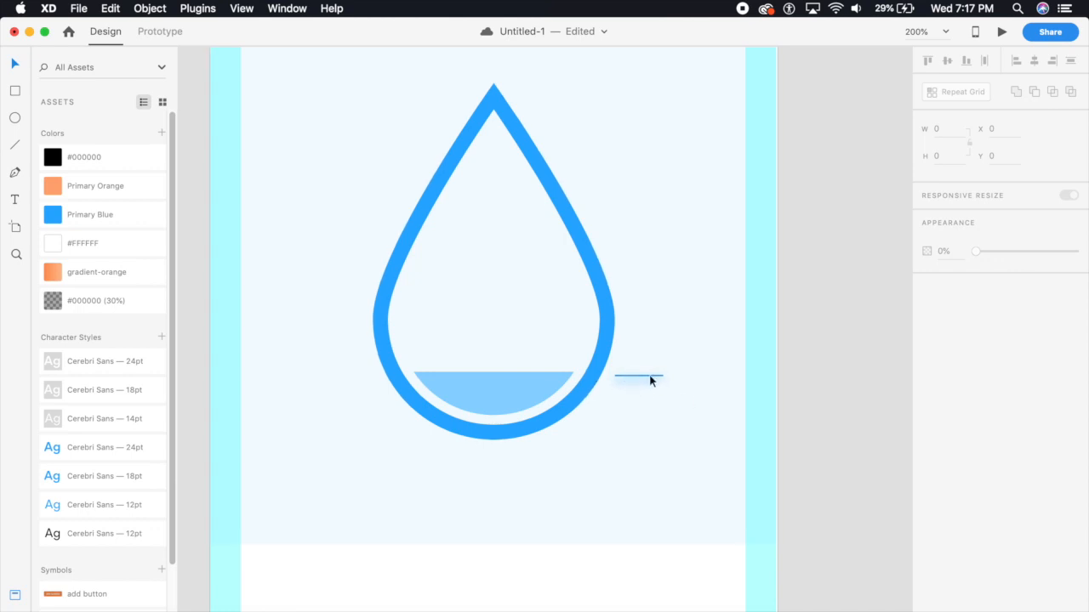
- Add a text object reading "0" on the water fill in the drop
click(13, 200)
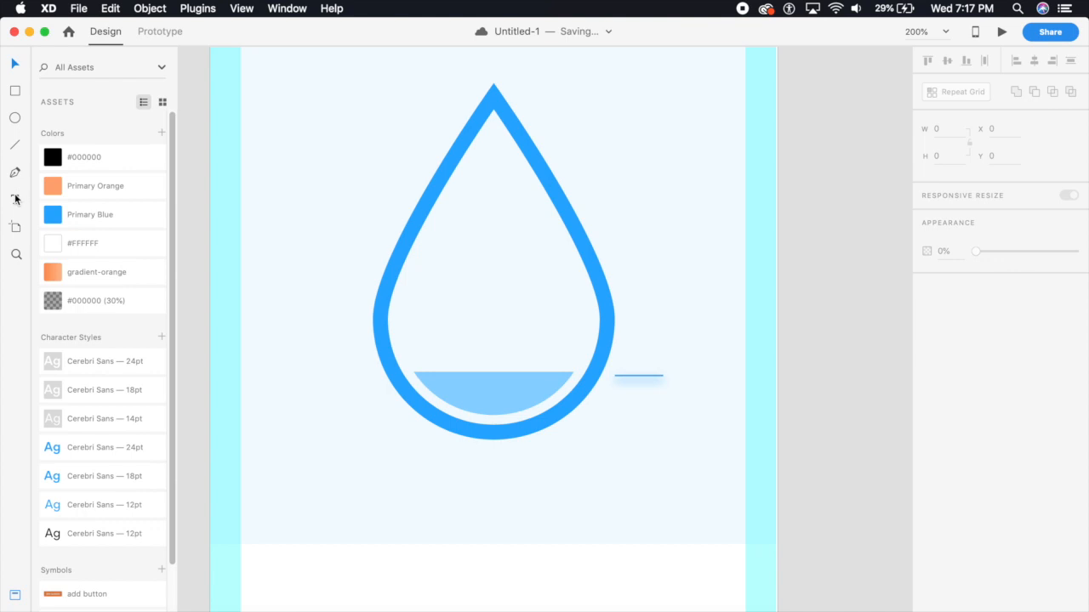
click(475, 387)
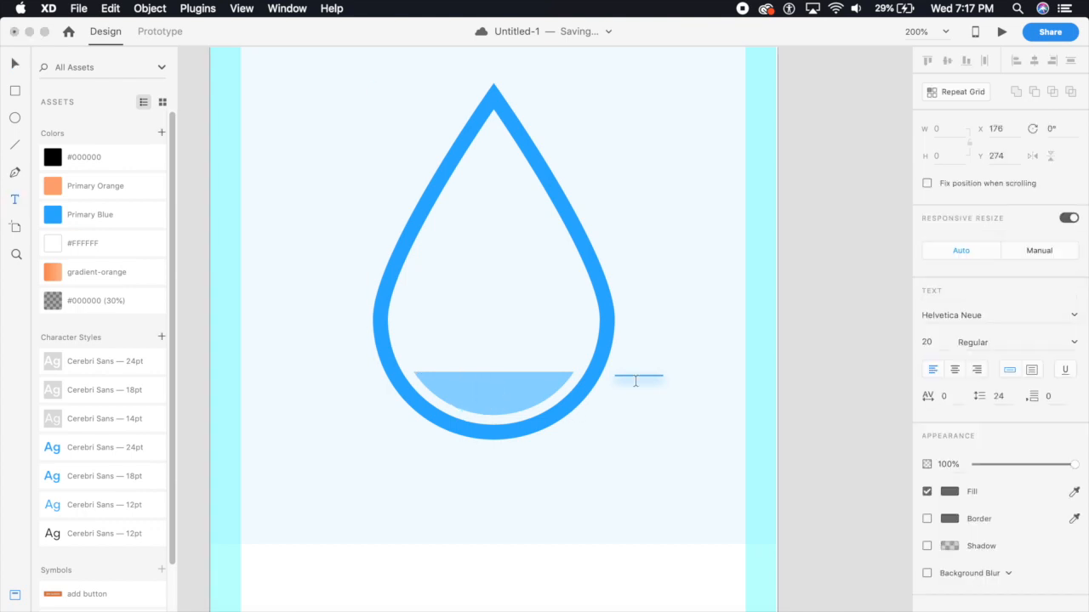
text(0)
click(15, 63)
- Set the "0" text's font to Cerebri Sans and centre it in the water fill at about X 182, Y 262
click(996, 314)
text(Cerebri Sans)
key(Return)
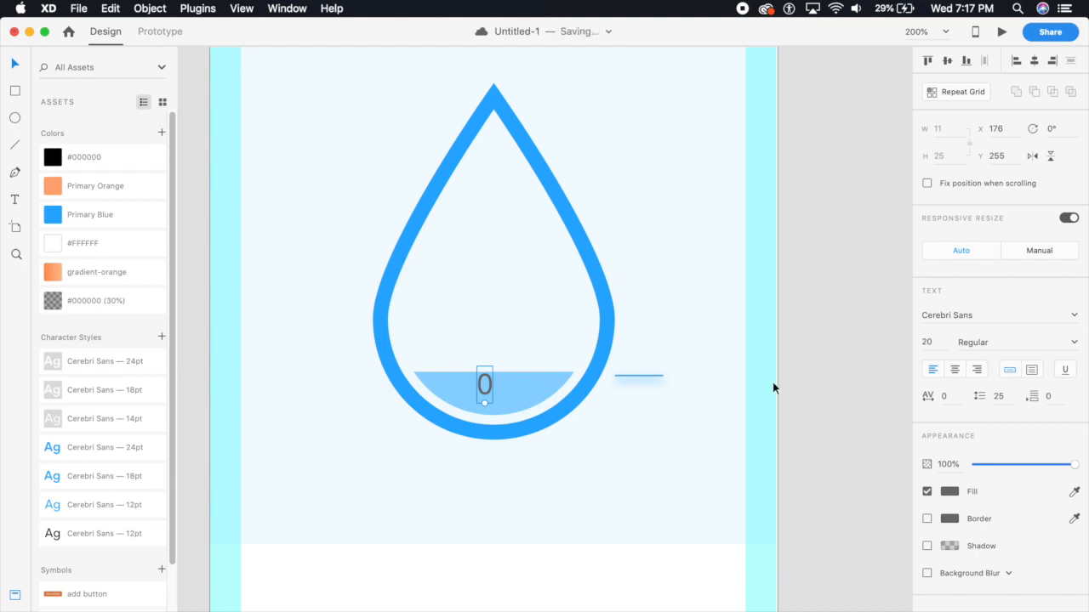
drag(490, 384, 502, 395)
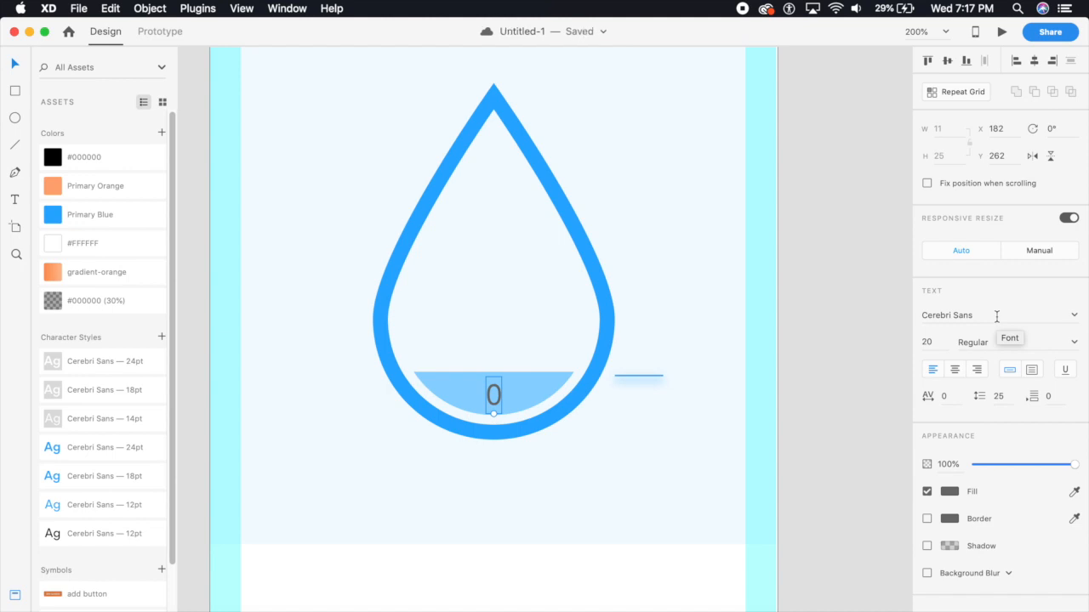
- Colour the "0" text Primary Blue and apply the blue Cerebri Sans 24pt character style to it
click(126, 223)
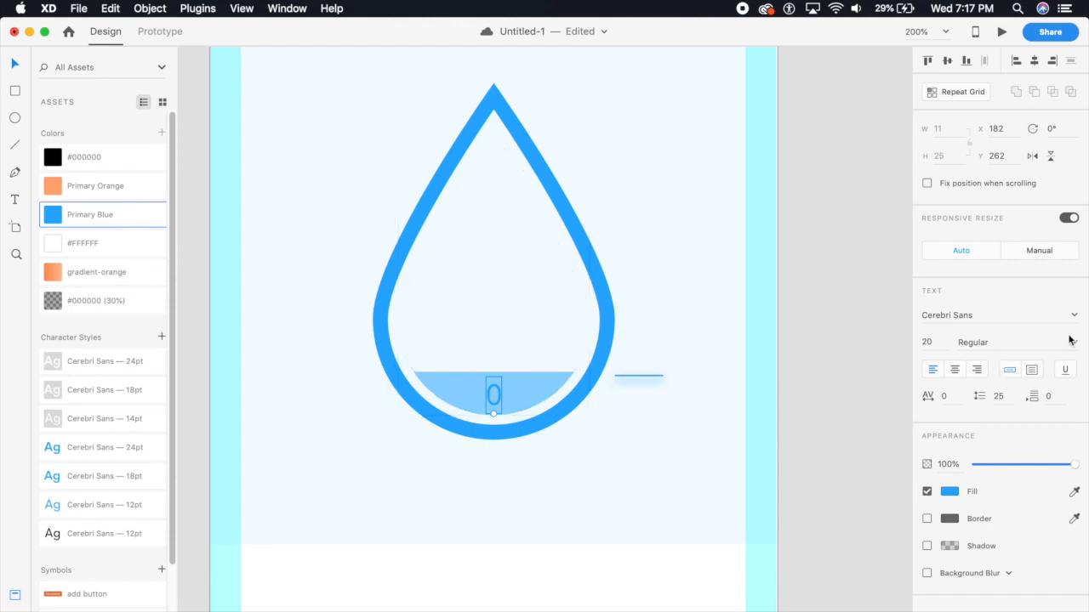
click(125, 448)
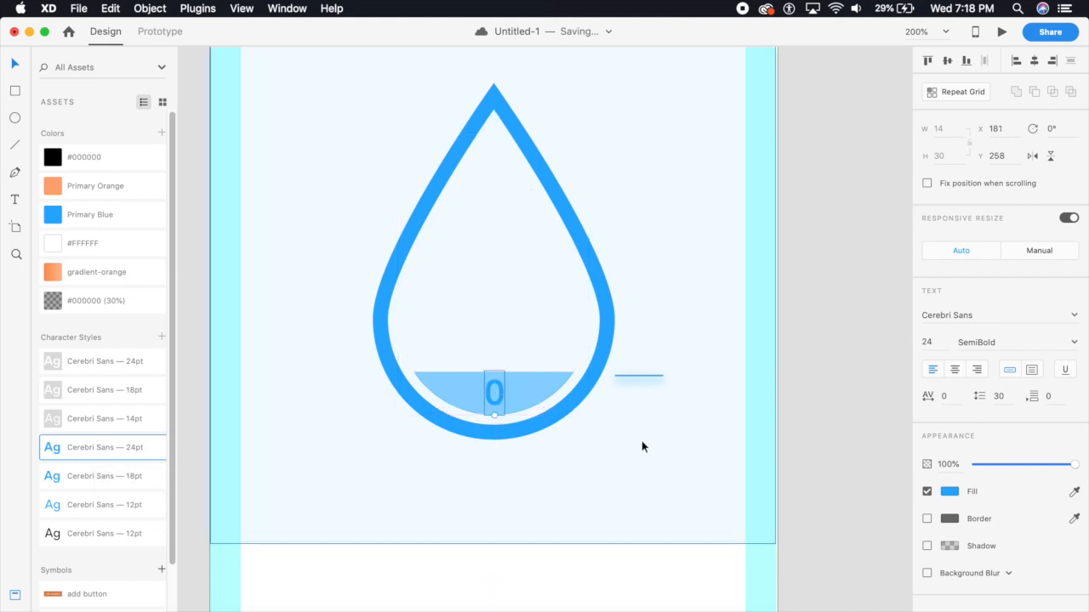
click(828, 427)
key(super+1)
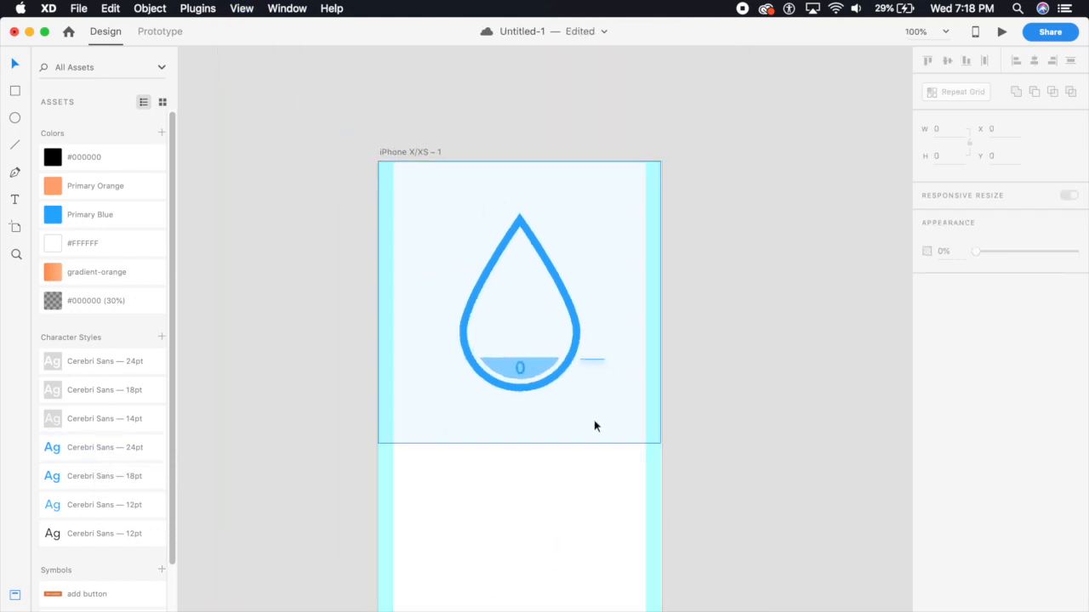
click(520, 366)
click(680, 450)
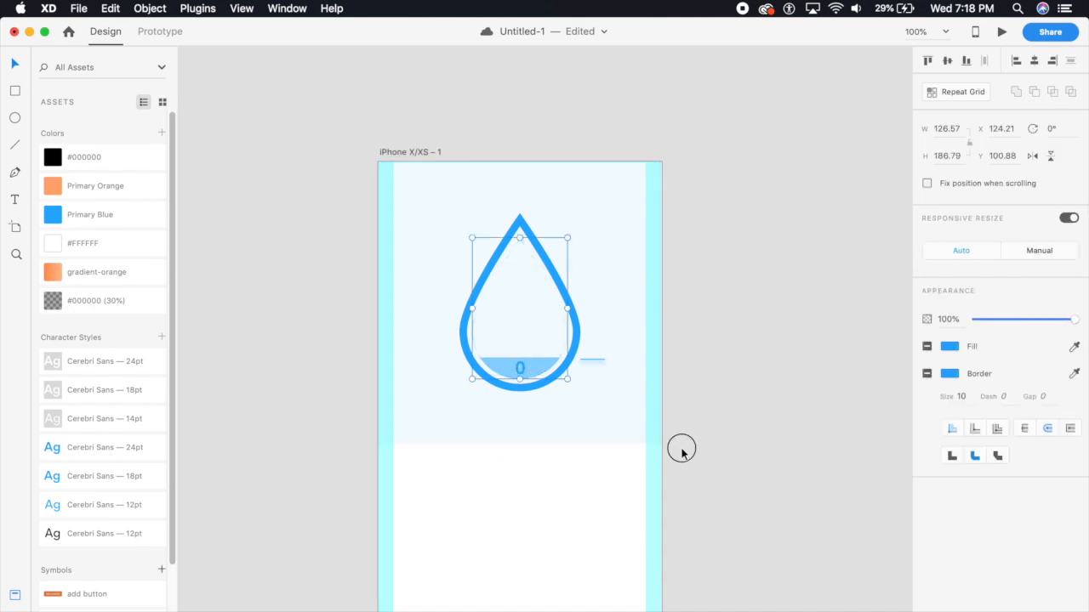
- Duplicate the short level line 20 above the original and shift the copy outward to X 277.5, Y 241.5
click(589, 362)
key(super+2)
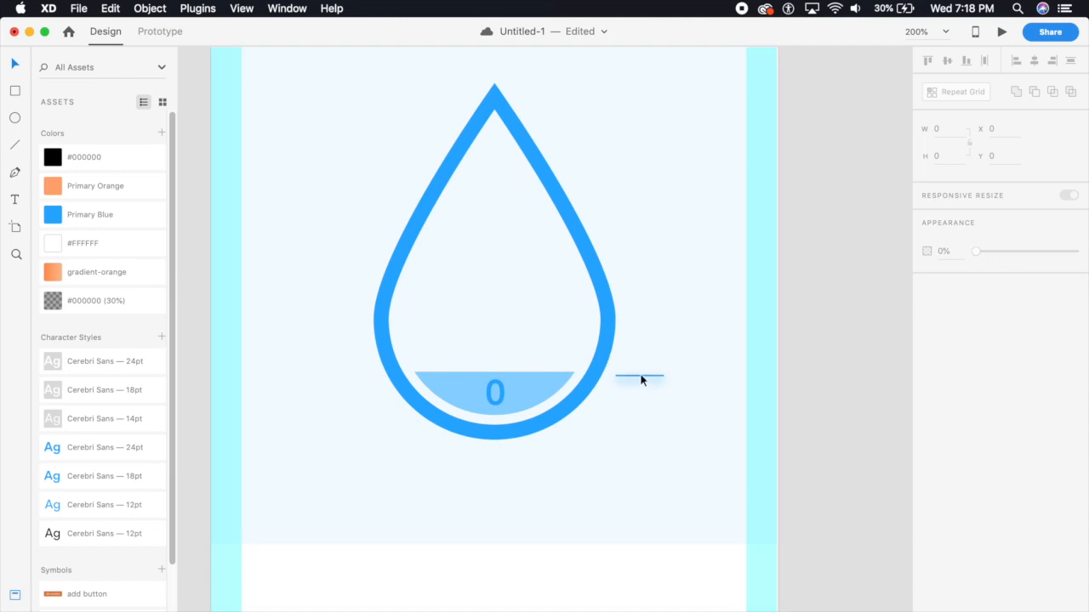
drag(640, 378, 643, 348)
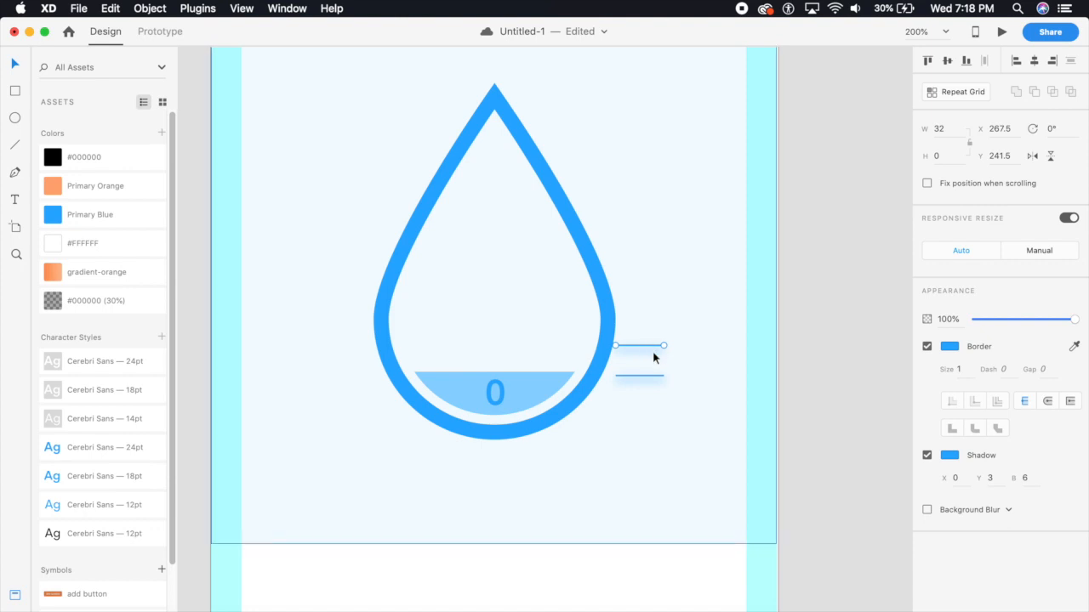
key(shift+Right)
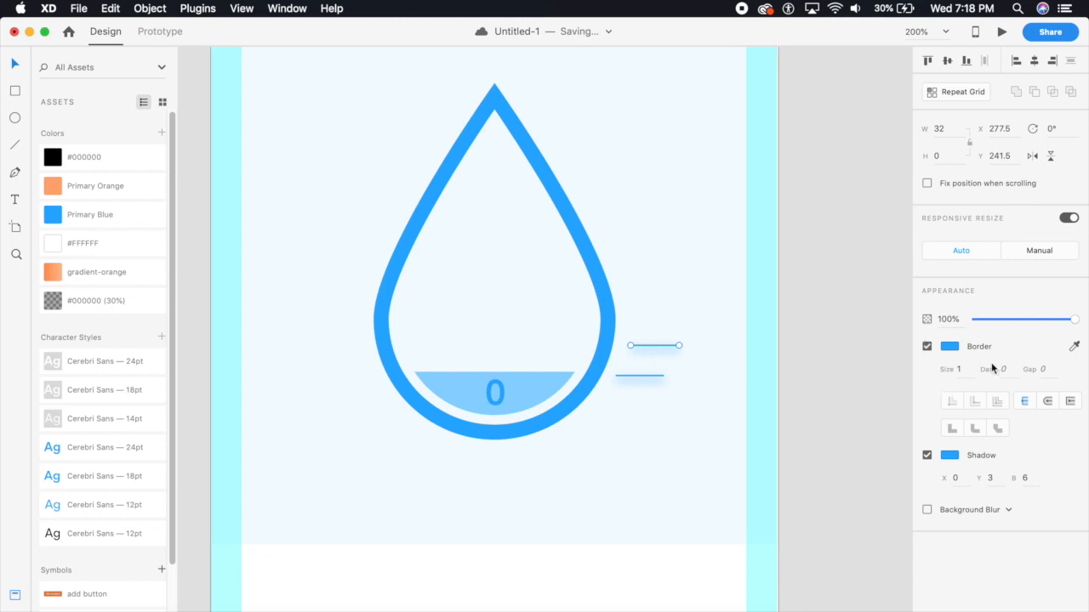
- Turn off the copied line's shadow and give it a border size of 5 with round caps
click(927, 455)
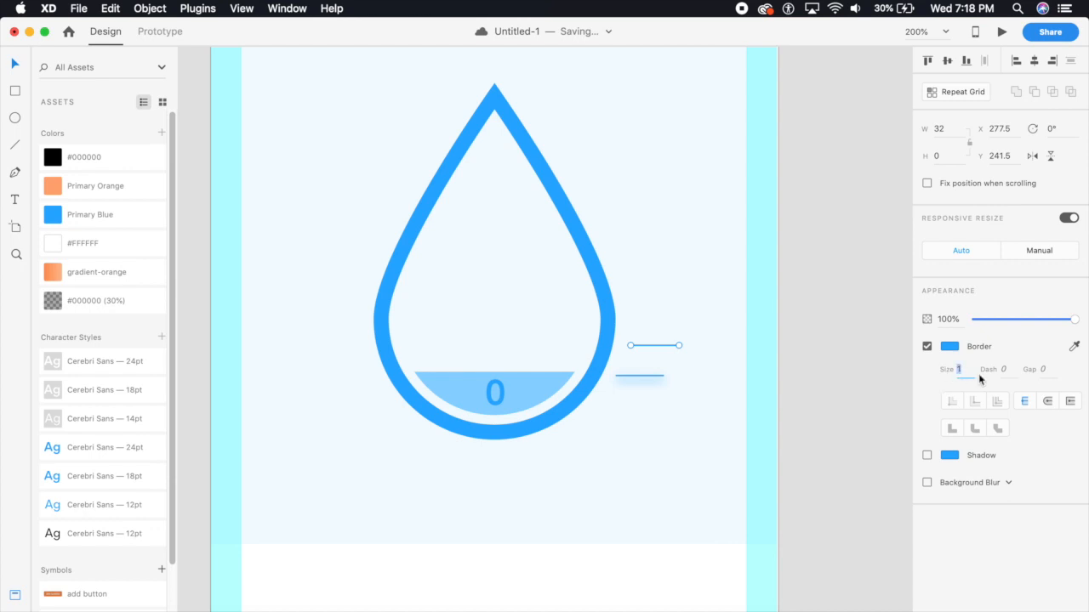
text(10)
key(Return)
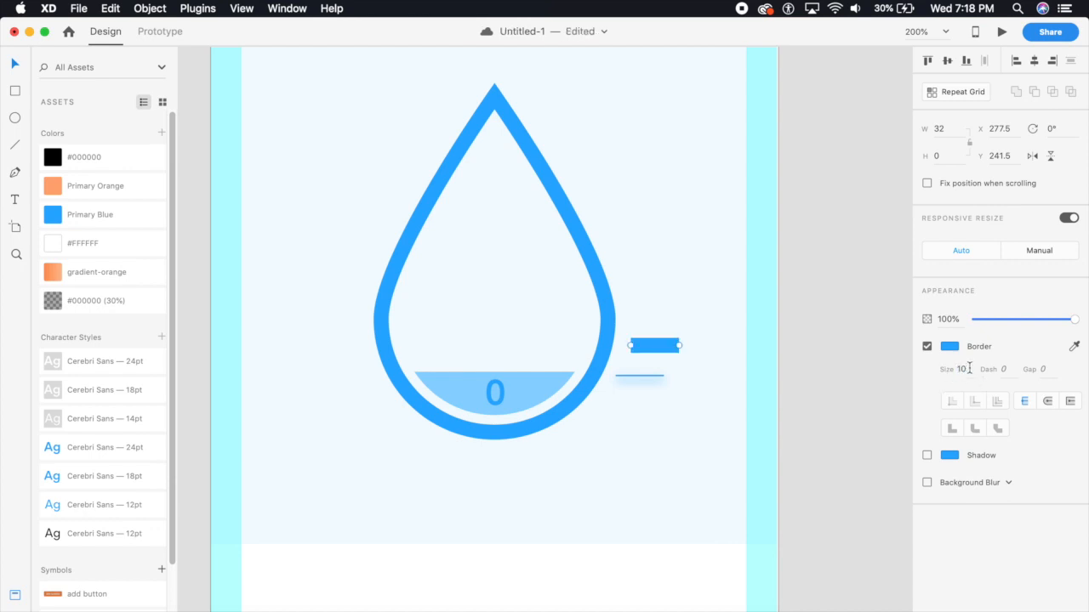
click(1048, 404)
click(962, 369)
text(5)
key(Return)
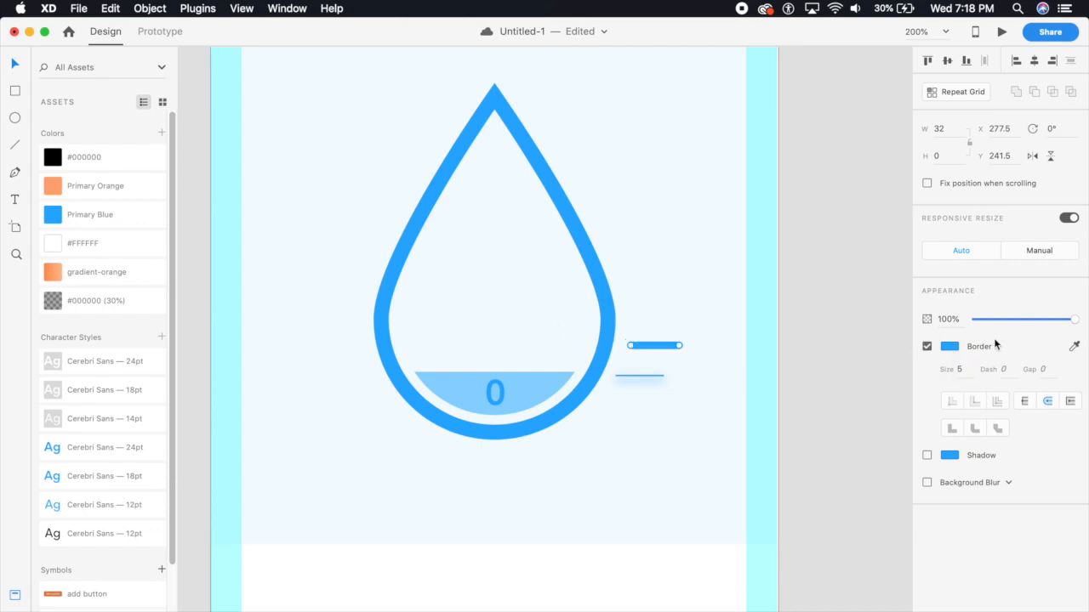
- Set the copied level line's opacity to 25%
click(950, 318)
text(50)
key(Return)
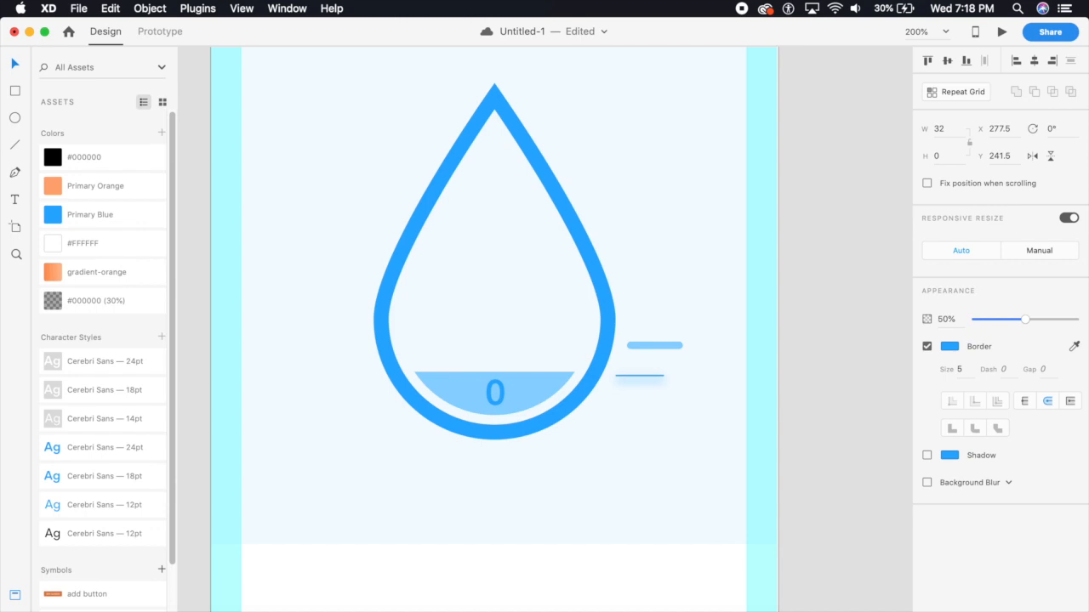
click(950, 318)
text(25)
key(Return)
key(super+minus)
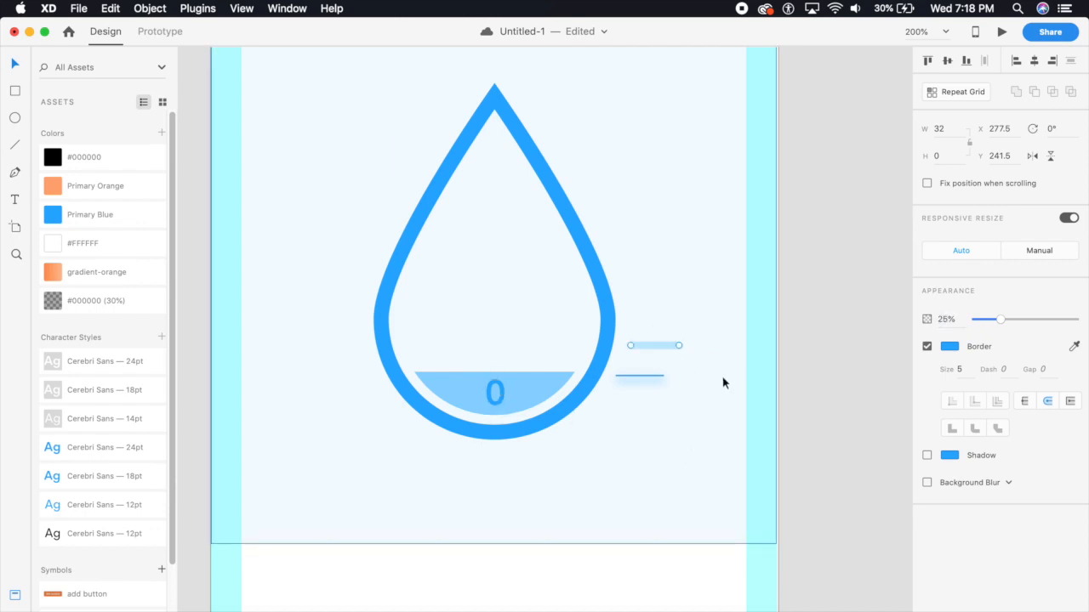
click(721, 374)
key(super+plus)
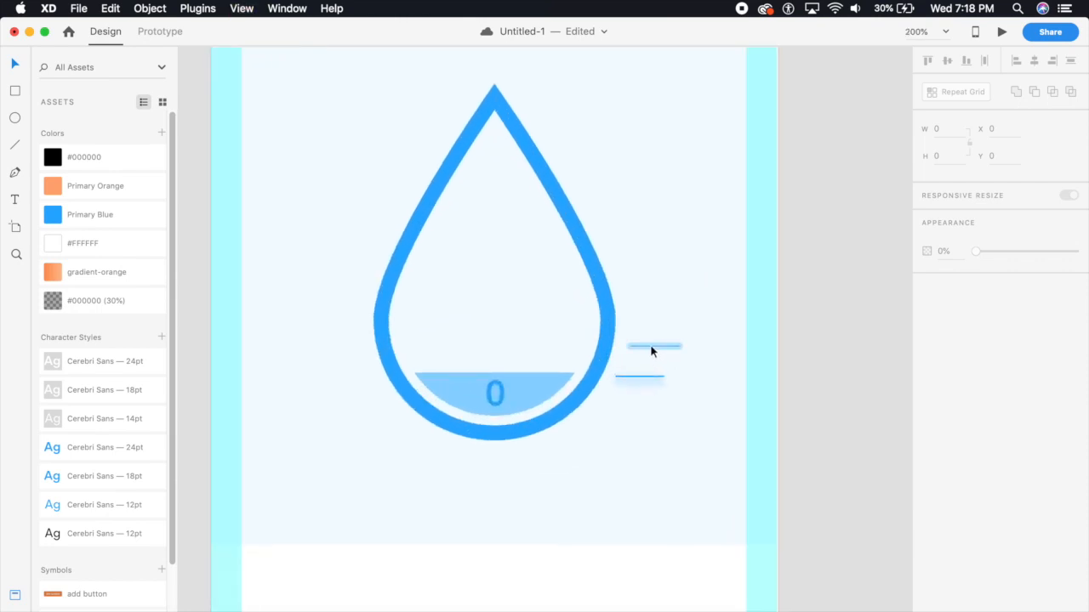
- Duplicate the pale level line upward to Y 221.5 and nudge the copy outward to X 282.5
drag(652, 352, 651, 316)
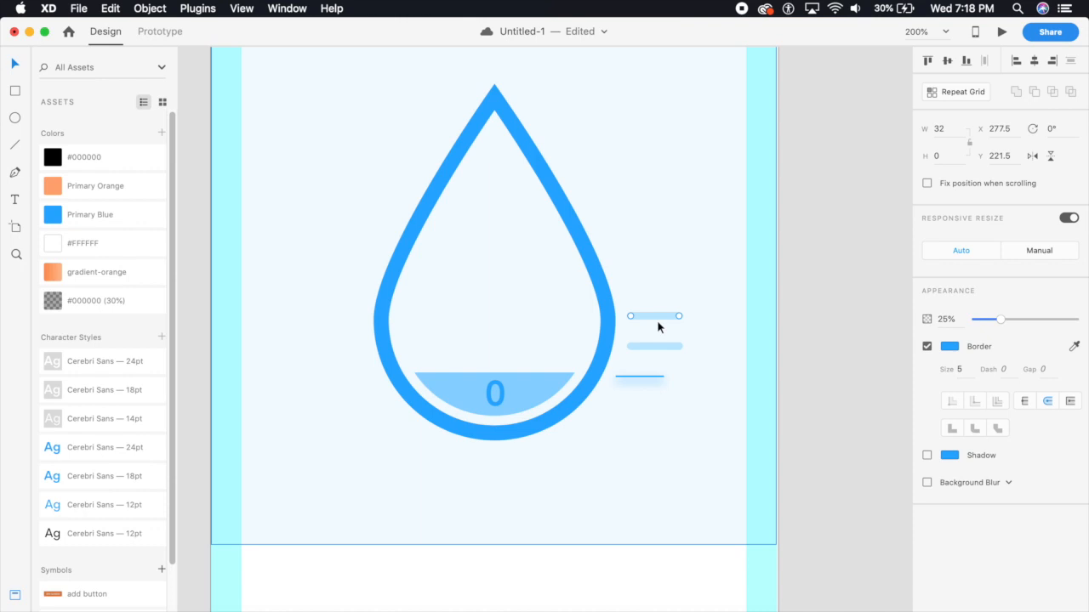
key(shift+Right)
key(shift+Left)
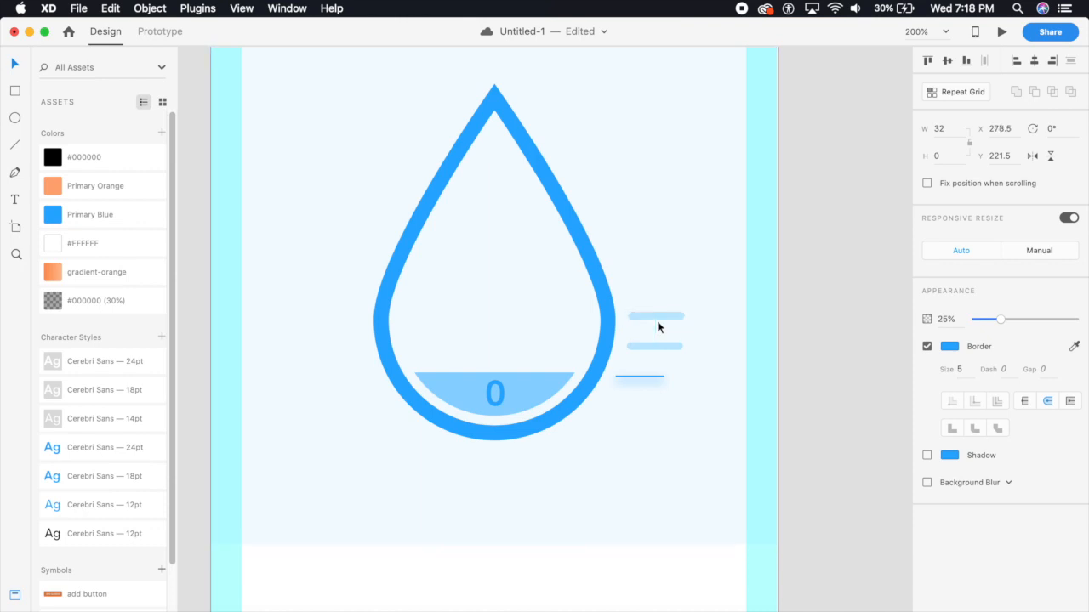
key(Right)
- Duplicate the top pale line up to Y 201.5 and nudge the copy toward the drop to X 277.5
scroll(657, 323, up, 2)
drag(673, 385, 675, 364)
key(super+equal)
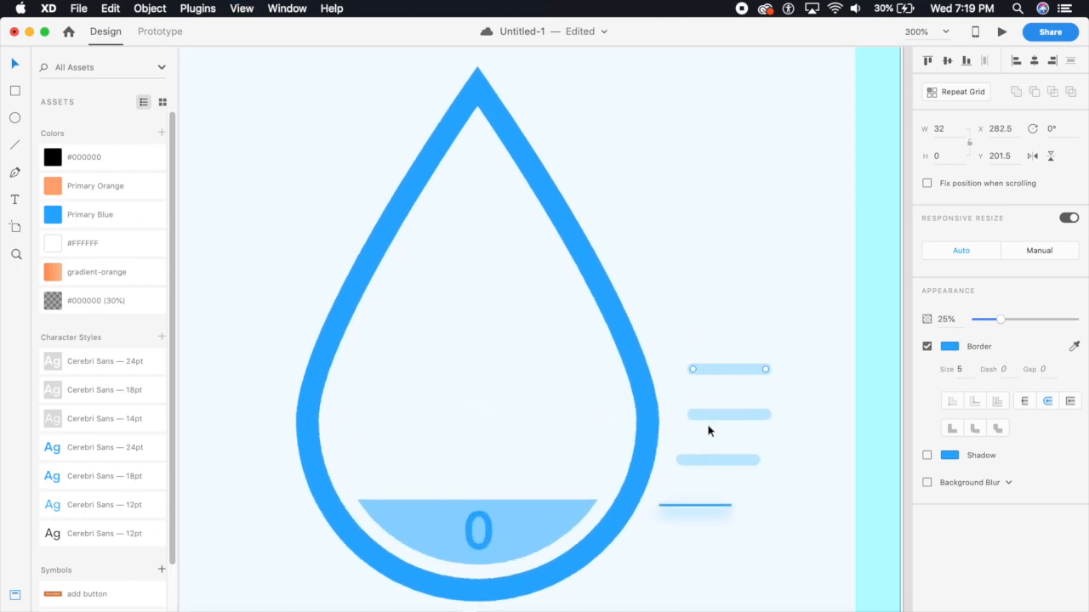
key(Left)
key(Left)
key(Left)
key(Left)
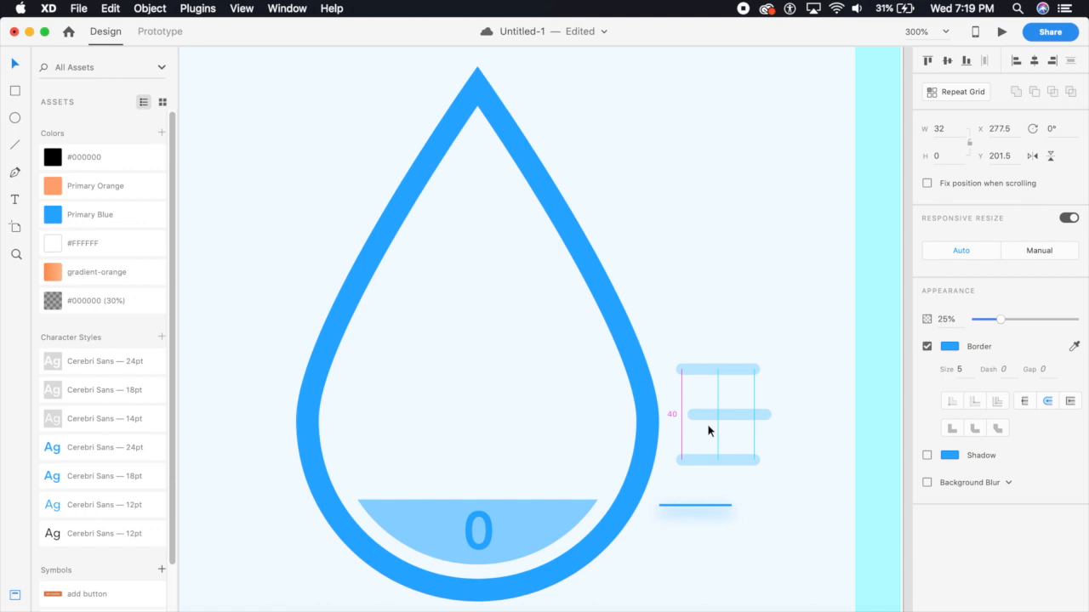
- Duplicate the top pale line up to Y 181.5 and nudge the copy 5 closer to the drop
drag(711, 373, 710, 325)
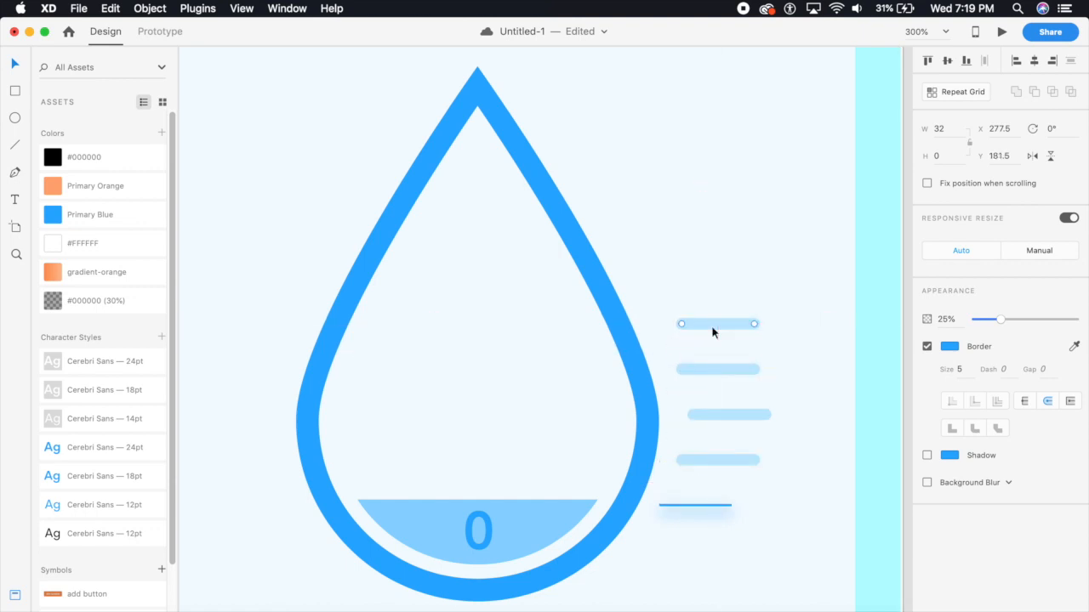
key(Left)
key(Left)
key(Left)
key(Left)
key(Left)
key(Left)
key(Right)
key(Right)
key(Right)
key(Right)
key(Right)
key(Right)
key(Left)
key(Left)
key(Left)
key(Left)
key(Left)
- Add another copy of the top pale line 20 higher and nudge it toward the drop to X 267.5
drag(712, 326, 711, 279)
key(Left)
key(Left)
key(Left)
key(Left)
key(Left)
- Duplicate the top pale line up to Y 141.5 and nudge the copy toward the drop to X 262.5
click(712, 281)
drag(712, 282, 716, 244)
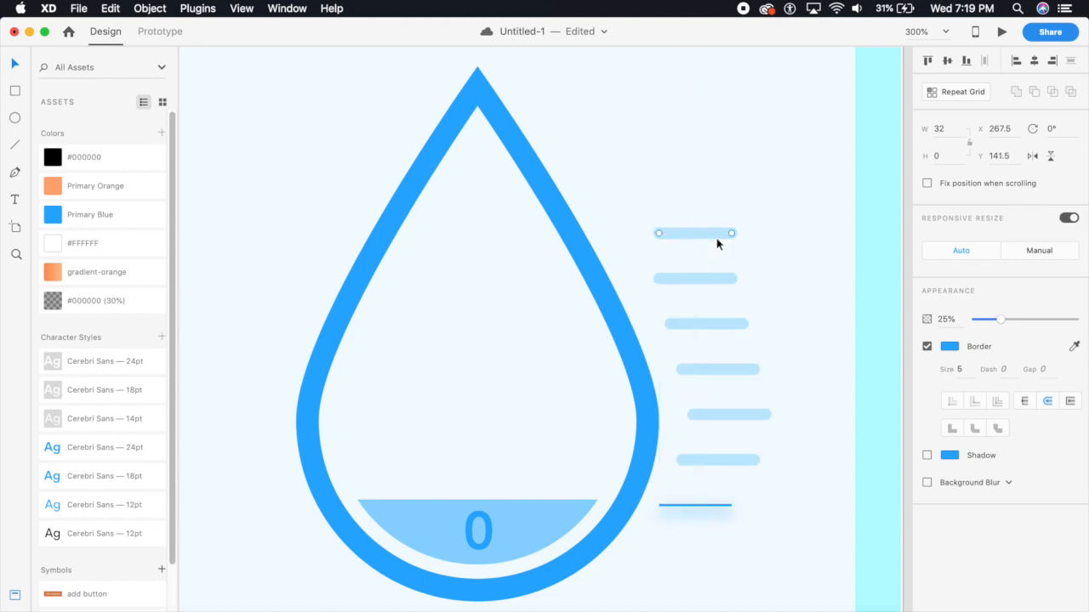
key(Left)
key(Left)
key(Left)
key(Left)
key(Left)
- Add two more pale line copies at Y 121.5 and Y 101.5, stepping each closer to the drop's slanted edge
drag(716, 238, 692, 143)
key(Left)
key(Left)
key(Left)
key(Left)
key(Left)
key(super+minus)
key(shift+Left)
- Move the second-highest pale line toward the drop to X 247.5 and the highest one to X 232.5
click(623, 241)
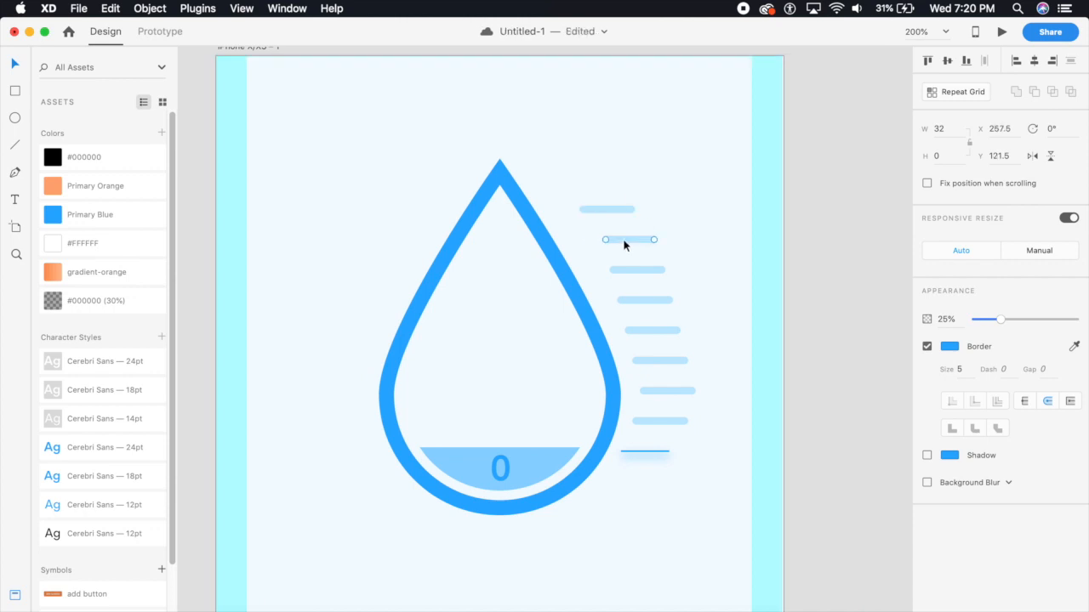
key(shift+Left)
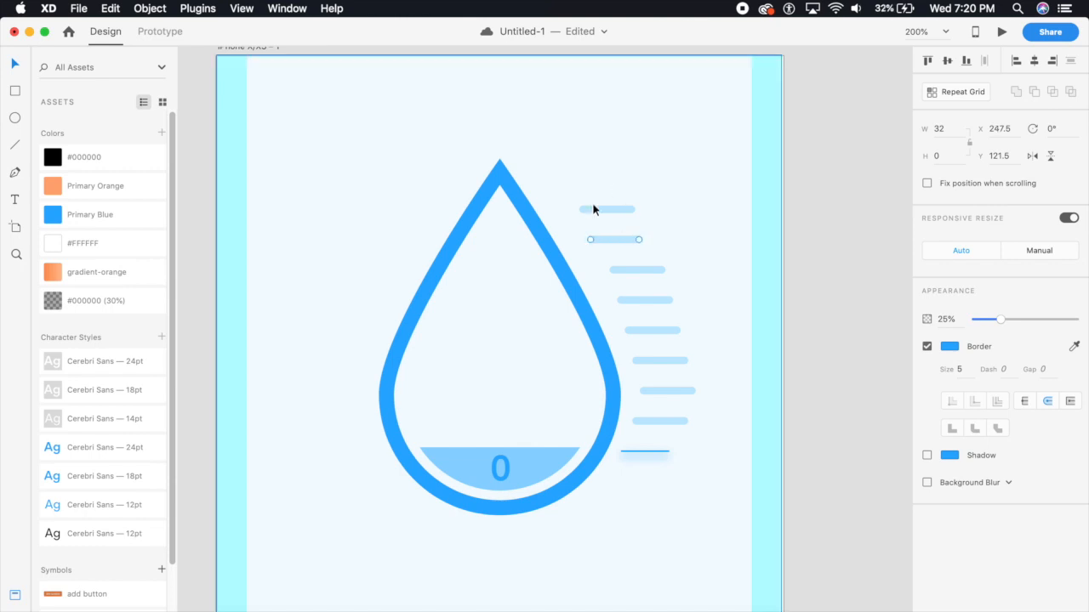
click(600, 206)
click(601, 209)
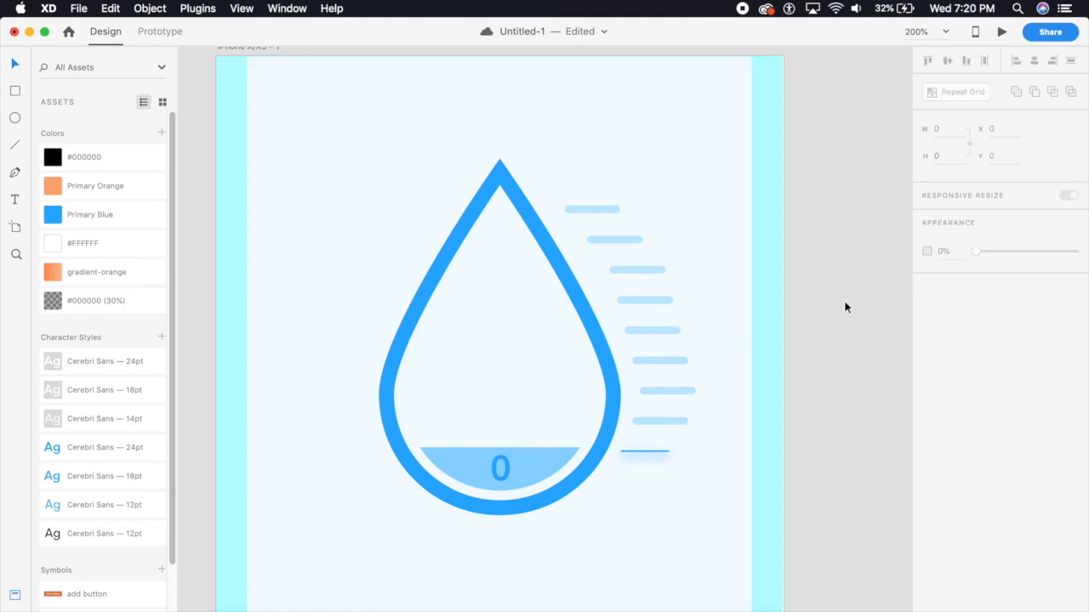
- Move each of the three highest pale lines another 10 toward the drop so they follow its outline
click(646, 271)
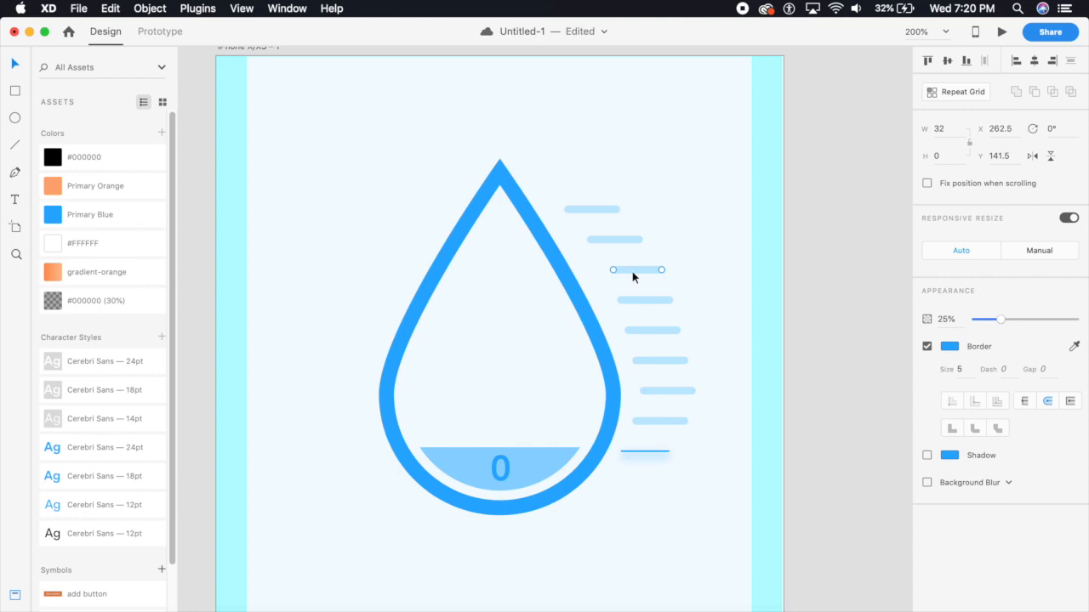
click(625, 241)
key(shift+Left)
click(584, 205)
click(591, 210)
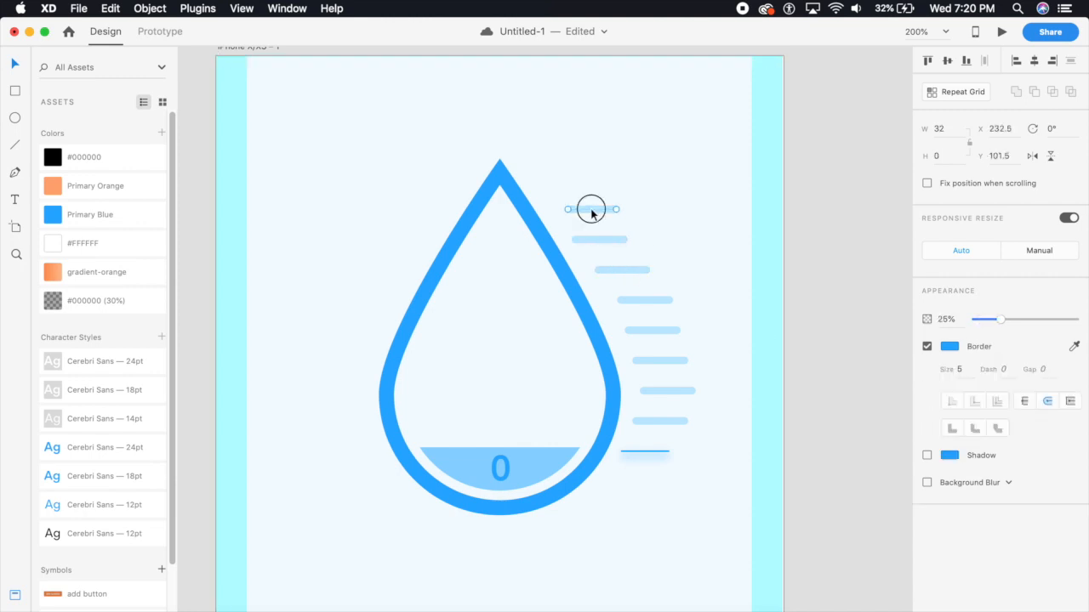
key(shift+Left)
click(788, 412)
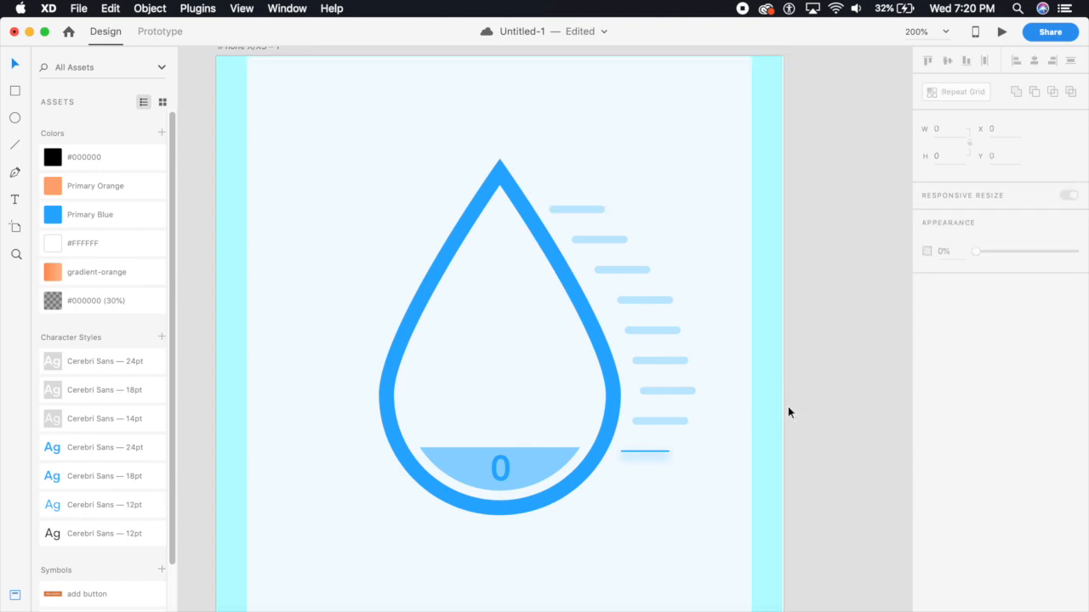
- Lock the light blue header rectangle, then group the water drop, its "0" text and all the level lines
key(super+1)
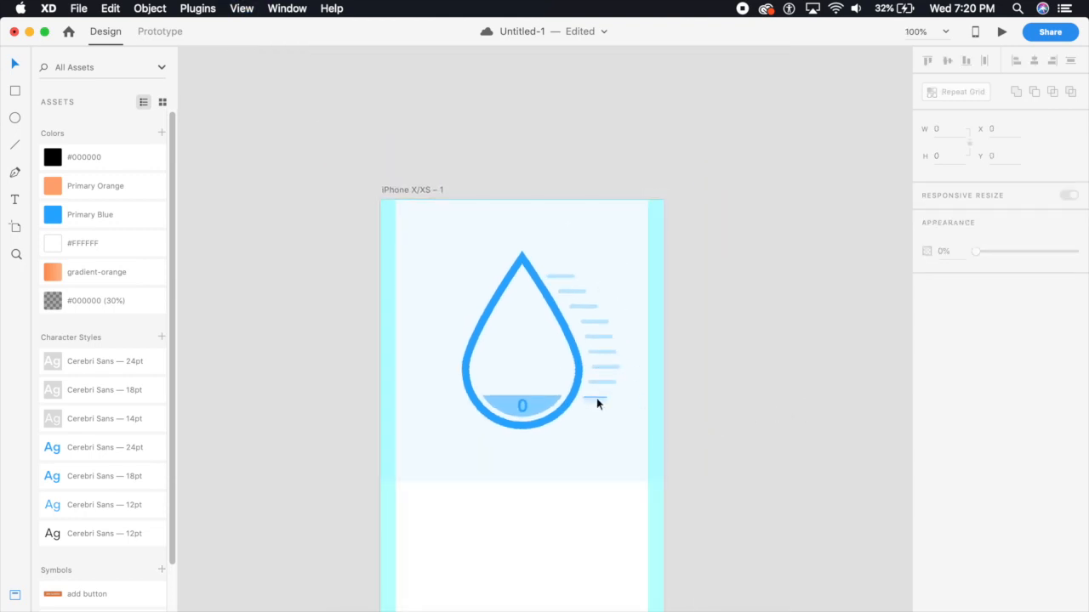
click(630, 454)
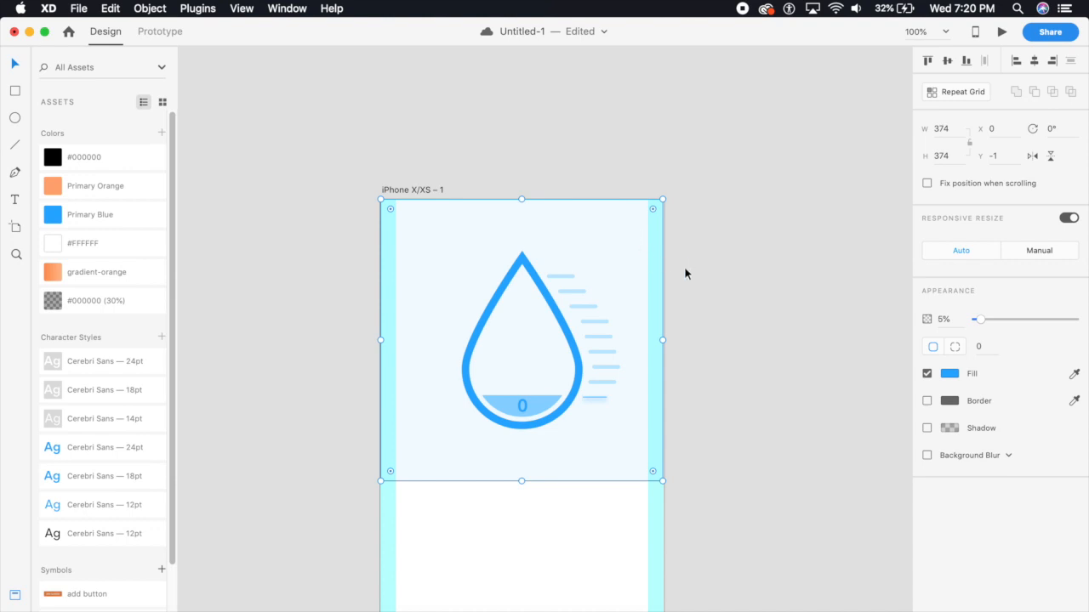
key(super+l)
key(super+2)
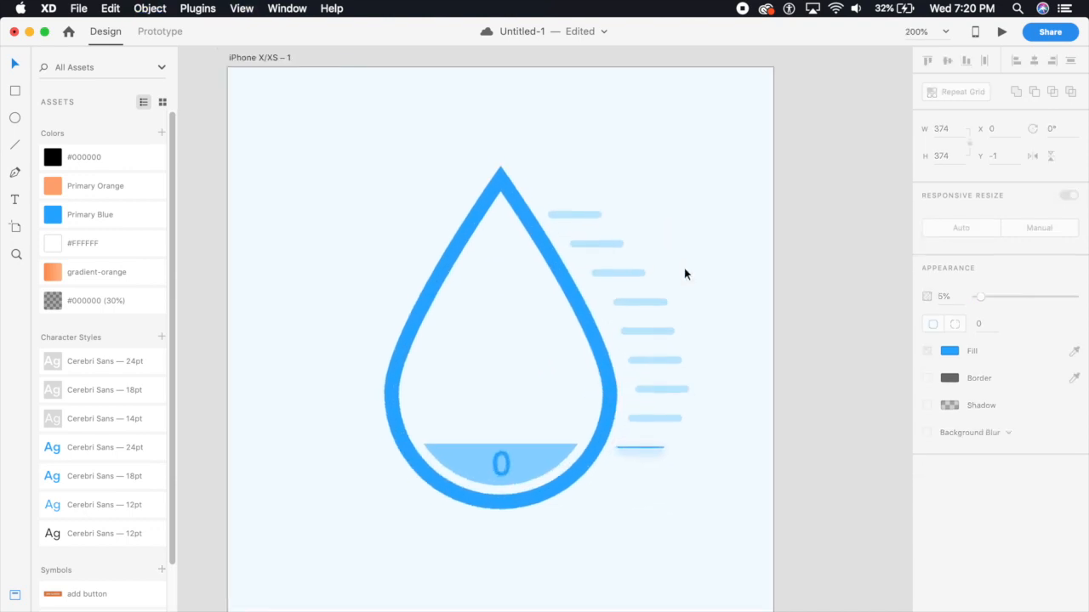
drag(347, 147, 712, 536)
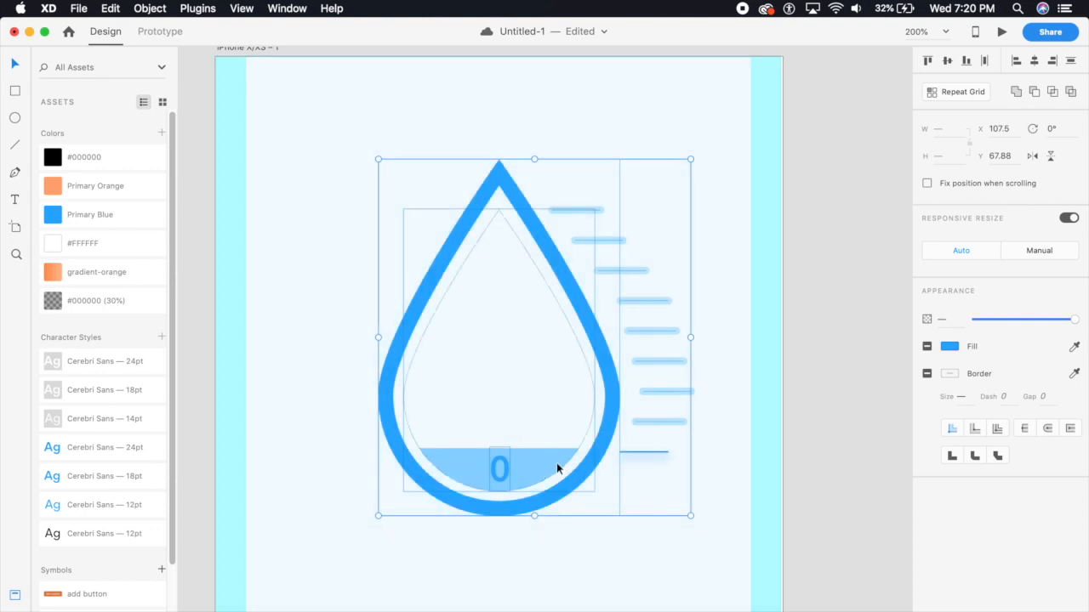
key(super+g)
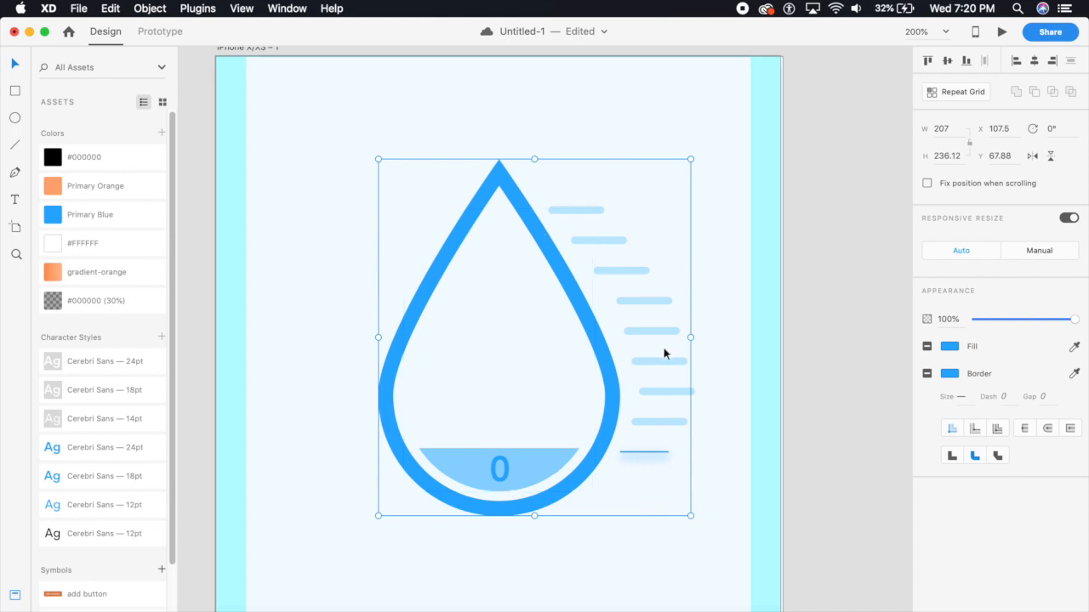
- Draw a square below the header at X 20, Y 397 and set its width and height to 62
key(super+1)
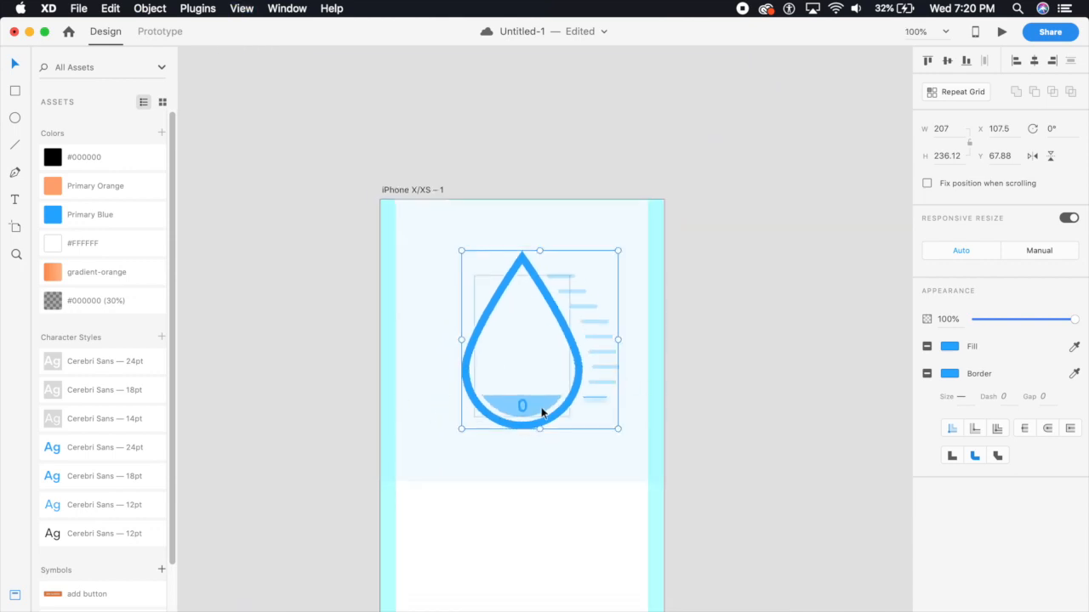
key(super+minus)
key(super+plus)
drag(550, 565, 576, 358)
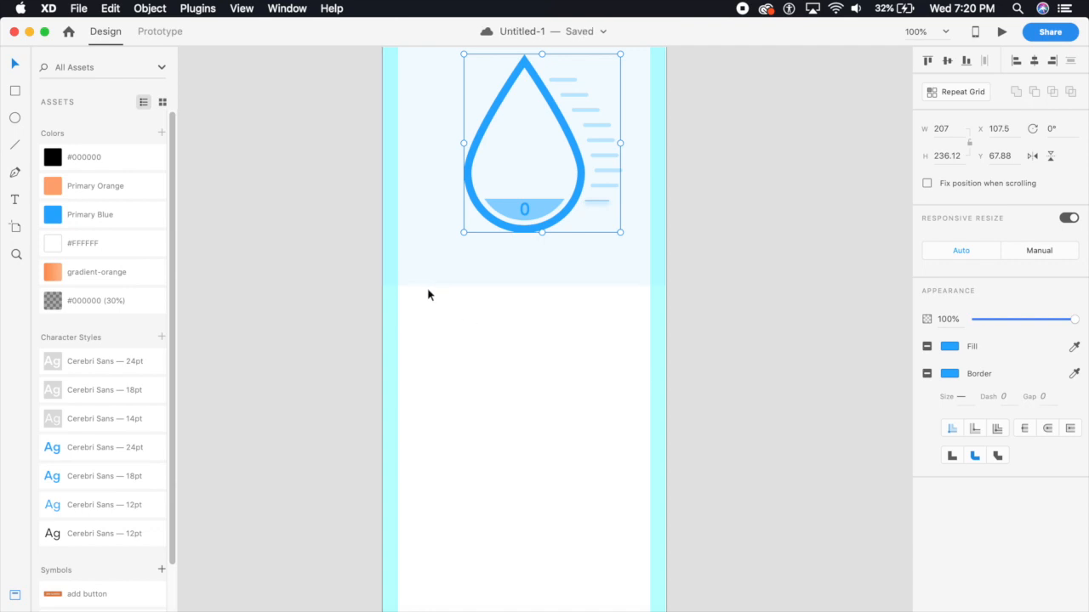
click(16, 96)
drag(398, 303, 437, 341)
click(16, 66)
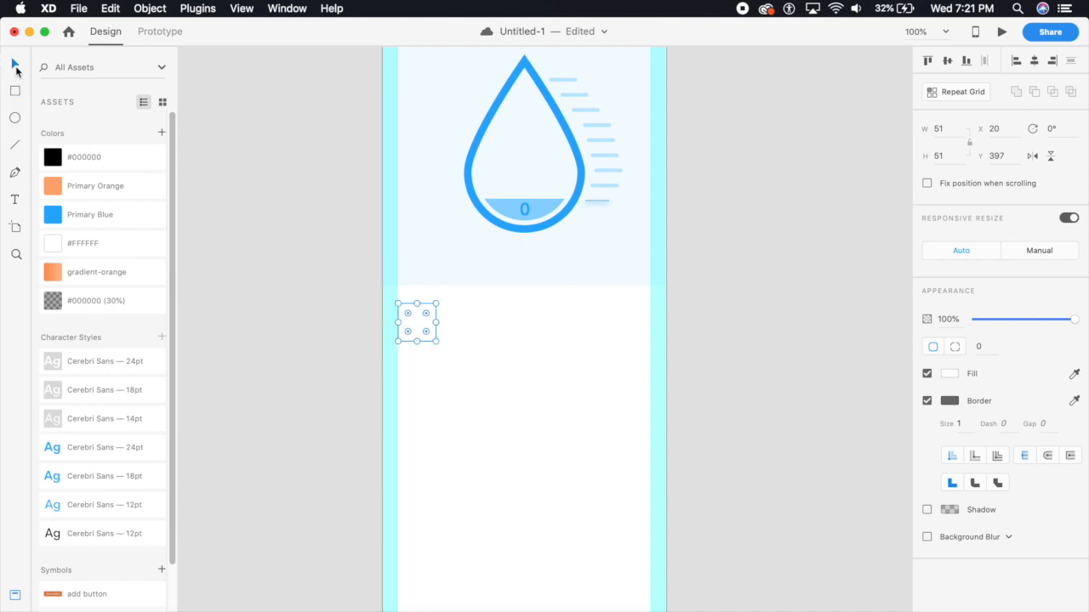
click(942, 130)
text(62)
key(Return)
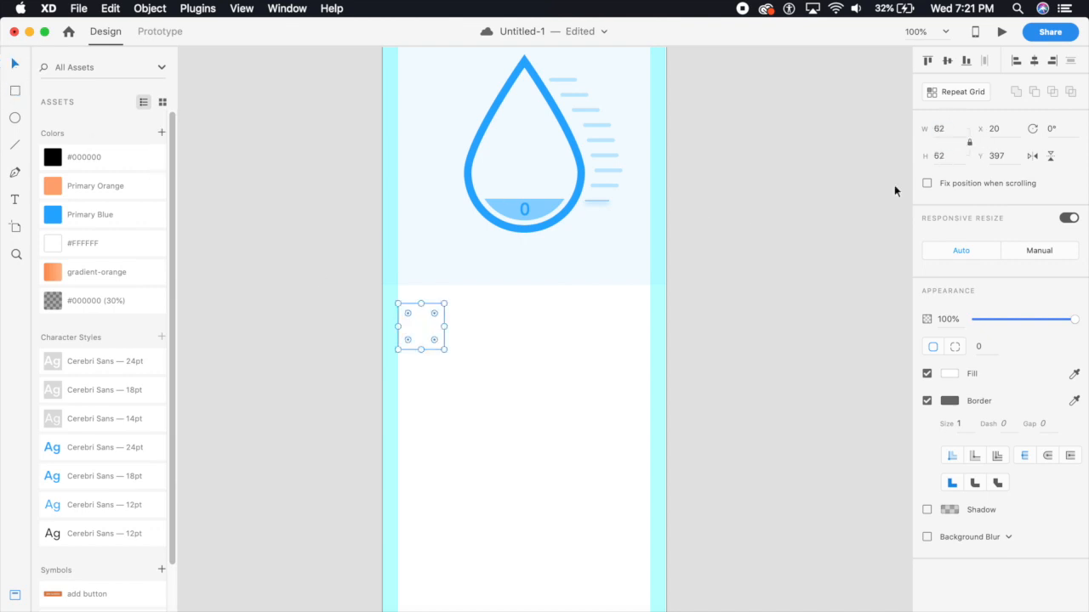
click(638, 323)
click(428, 346)
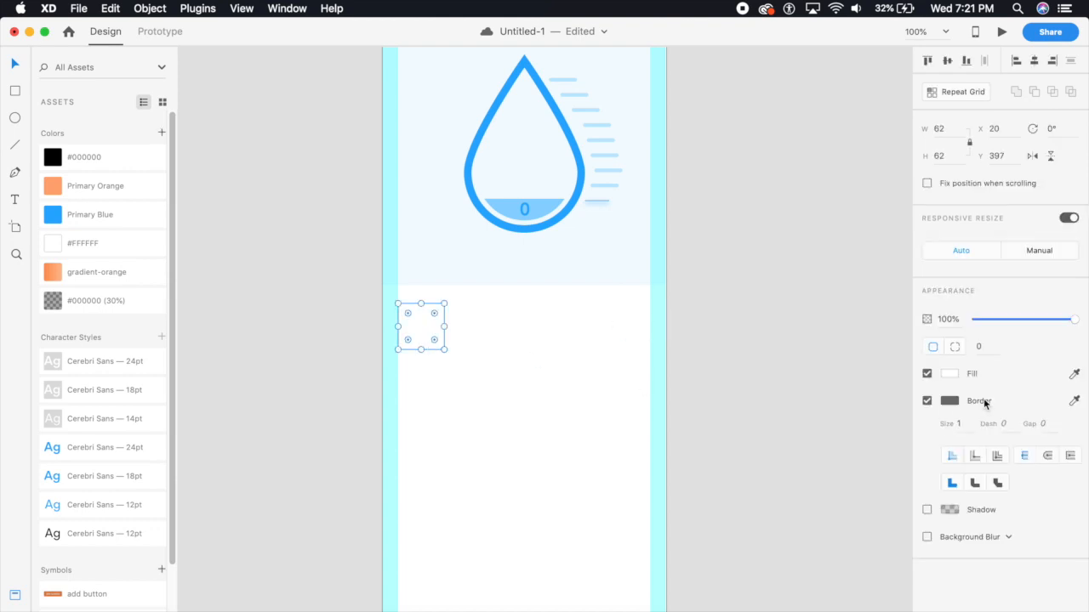
- Remove the border of the square below the header, round its corners to 10, and fill it with Primary Blue
click(927, 401)
click(979, 347)
text(10)
key(Return)
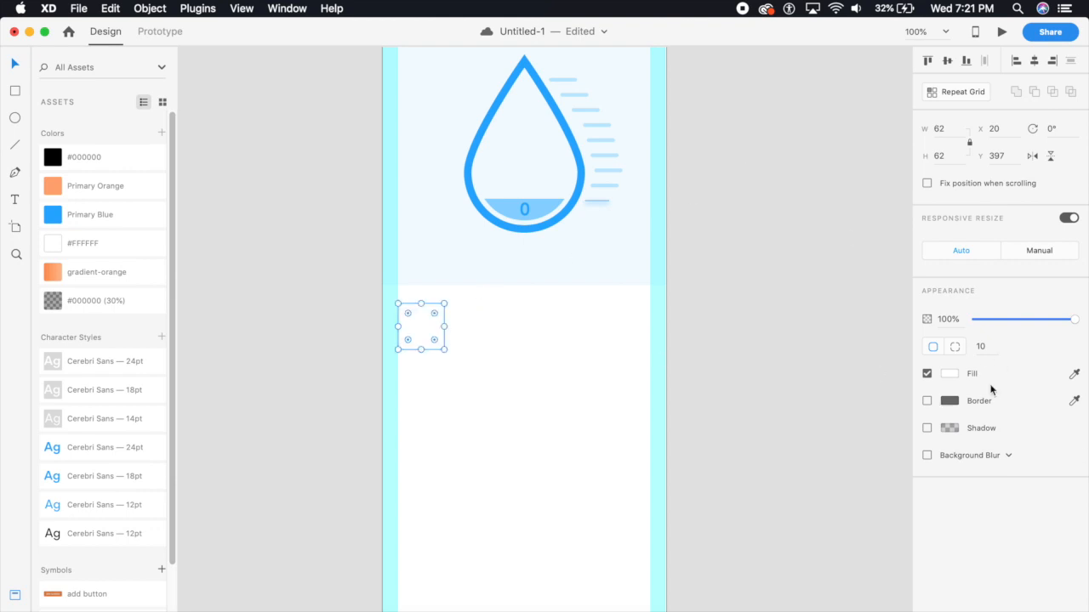
click(124, 220)
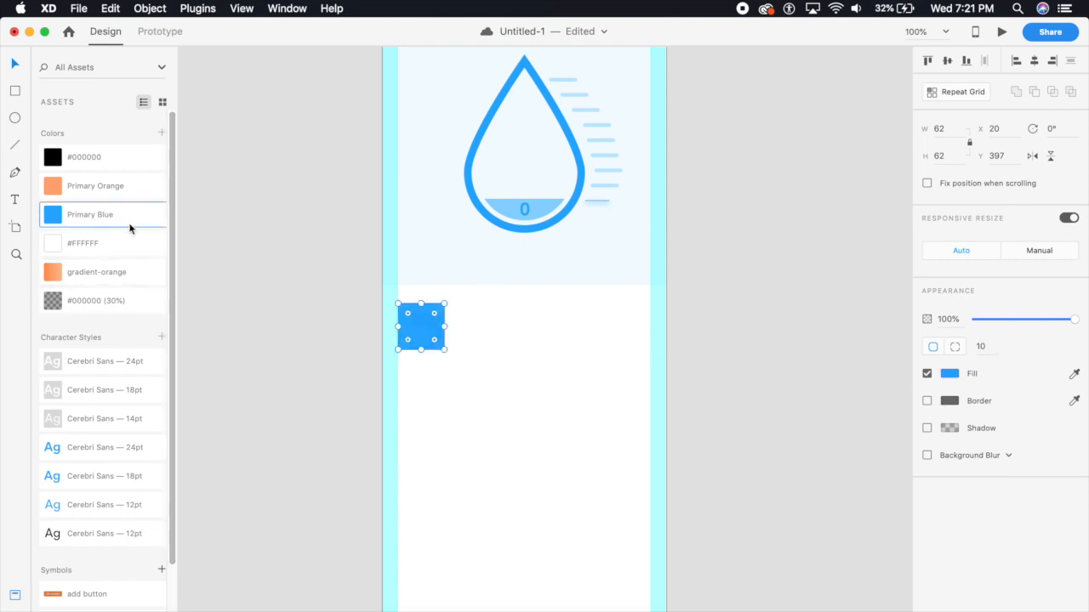
click(531, 349)
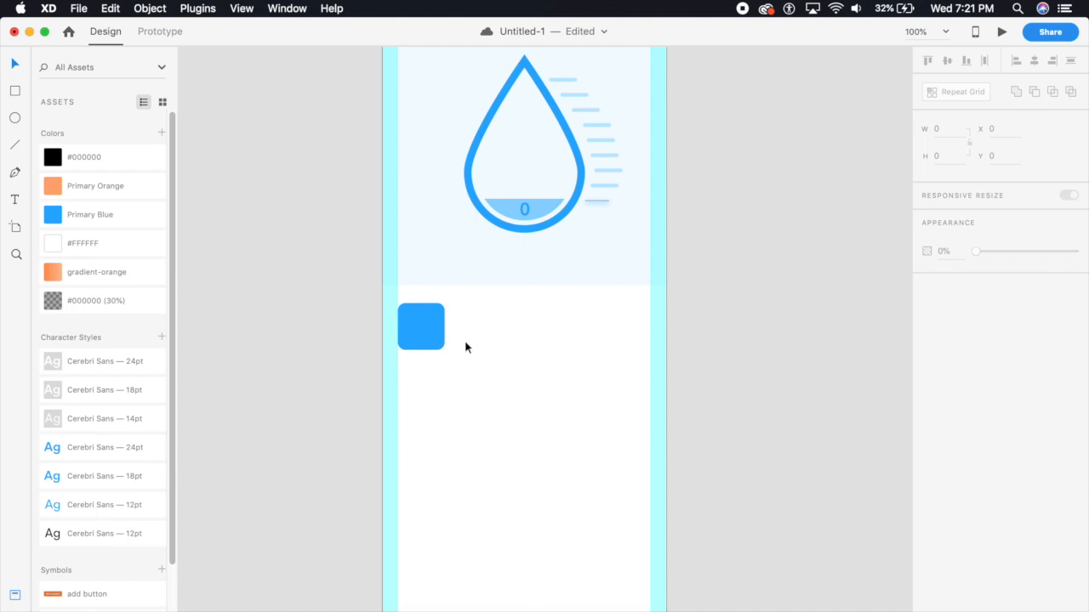
- Copy the water drop outline from the header group and place the copy below the original at X 107.5, Y 331.88
key(super+2)
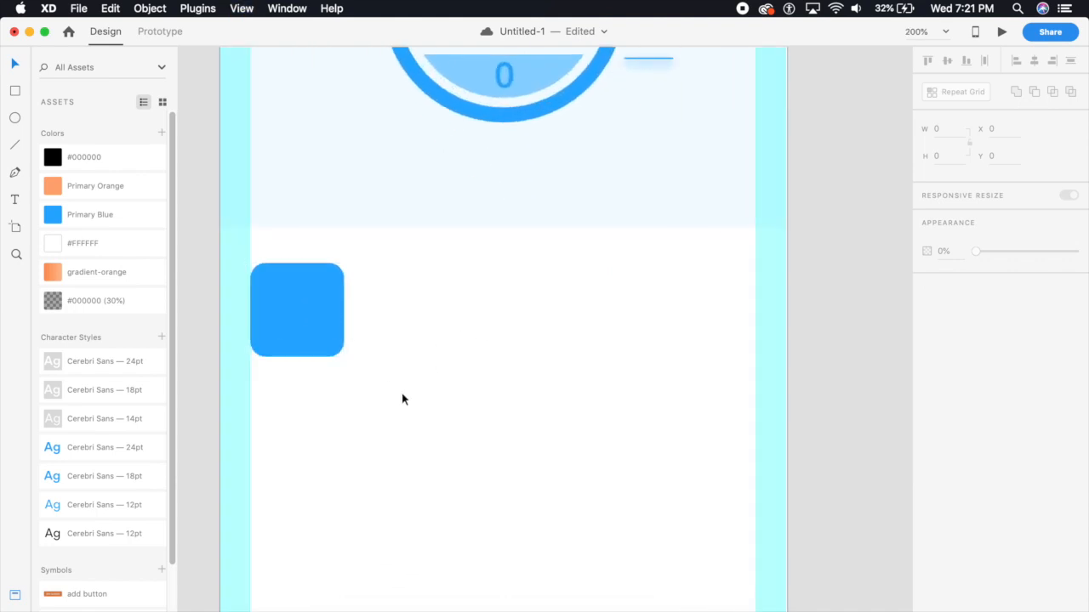
key(super+1)
double_click(583, 171)
key(super+x)
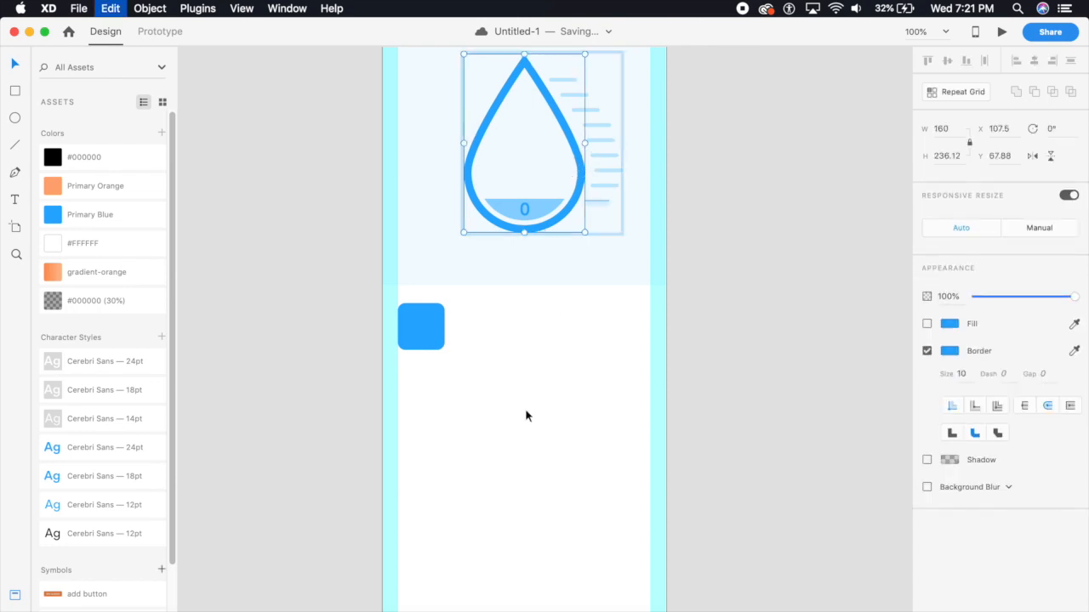
key(super+v)
drag(576, 191, 571, 388)
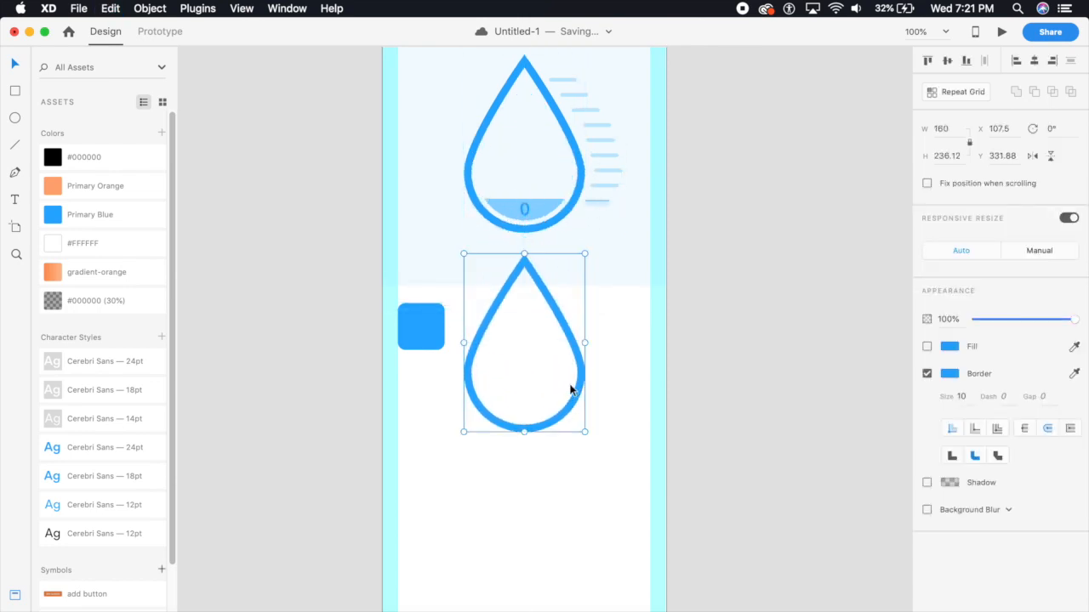
- Give the copied drop a #FFFFFF fill without a border, and scale it to about 18 by 27, centred on the blue square
click(927, 346)
click(119, 250)
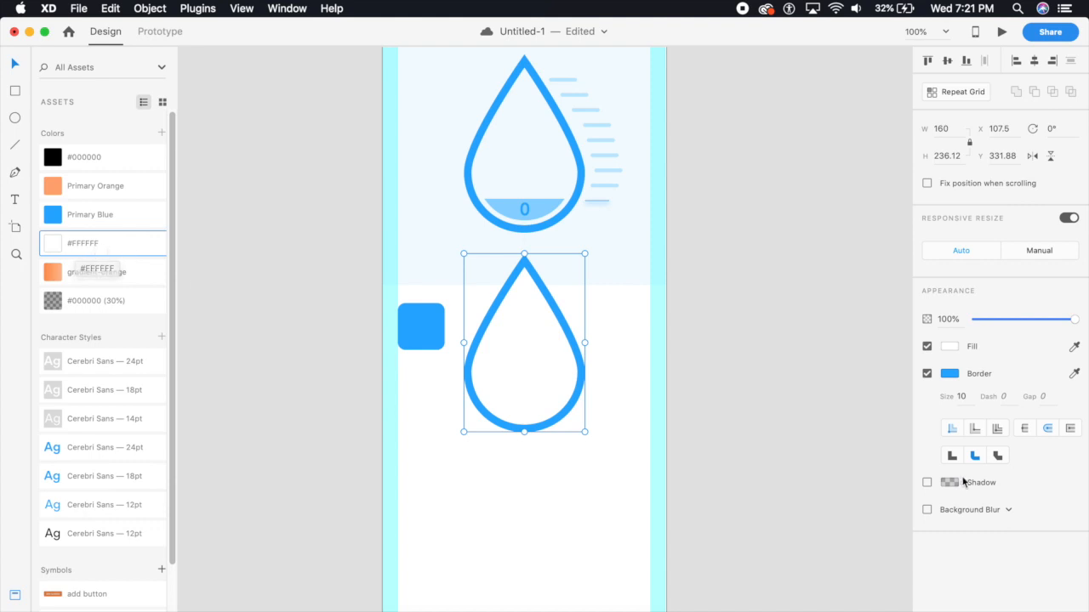
click(927, 373)
click(527, 381)
drag(585, 432, 422, 330)
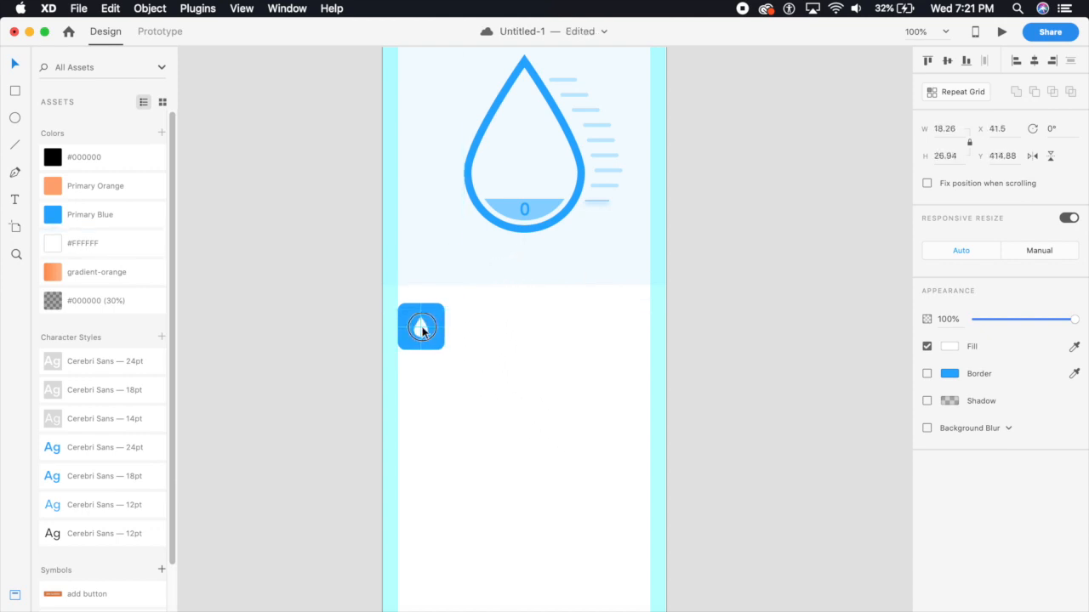
- Draw a circle 42 wide and 42 high over the white drop in the blue square
click(476, 347)
scroll(450, 357, up, 5)
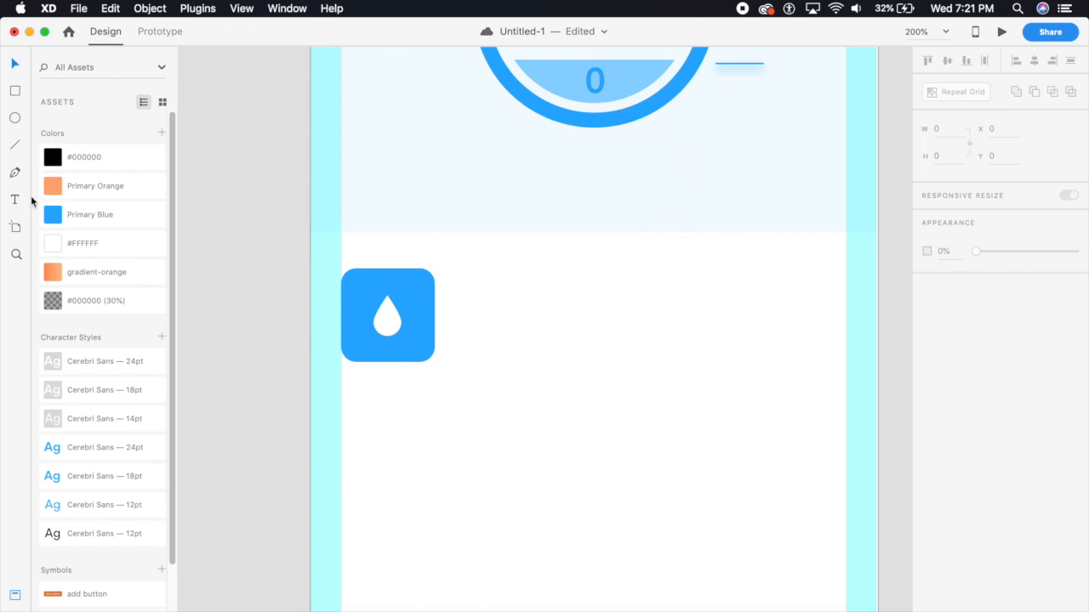
click(15, 118)
drag(361, 283, 422, 345)
click(14, 65)
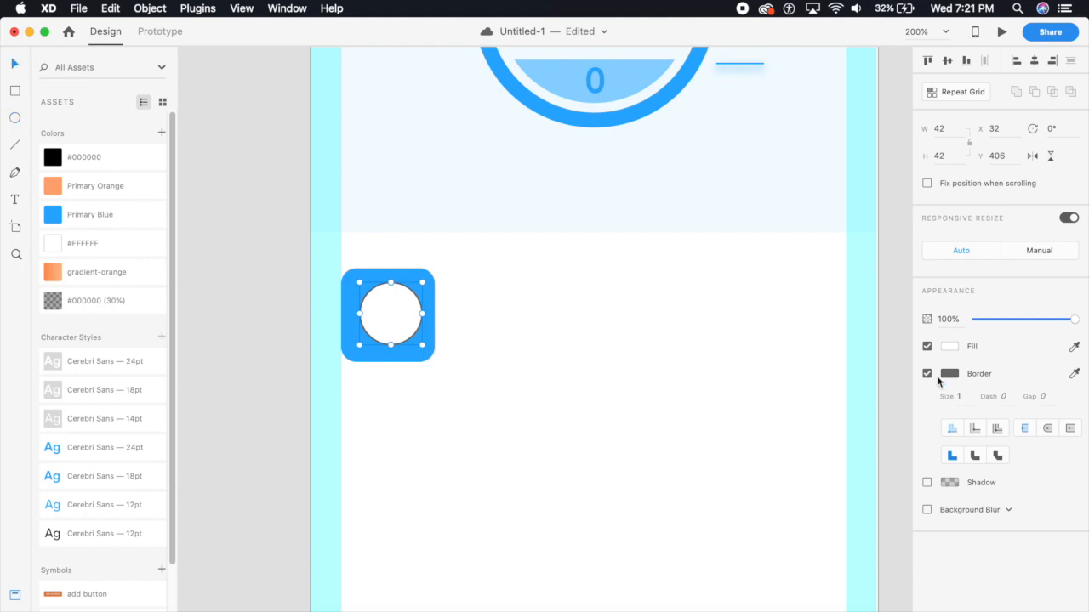
- Remove the circle's border and set its opacity to 40%
click(927, 375)
click(959, 322)
text(4)
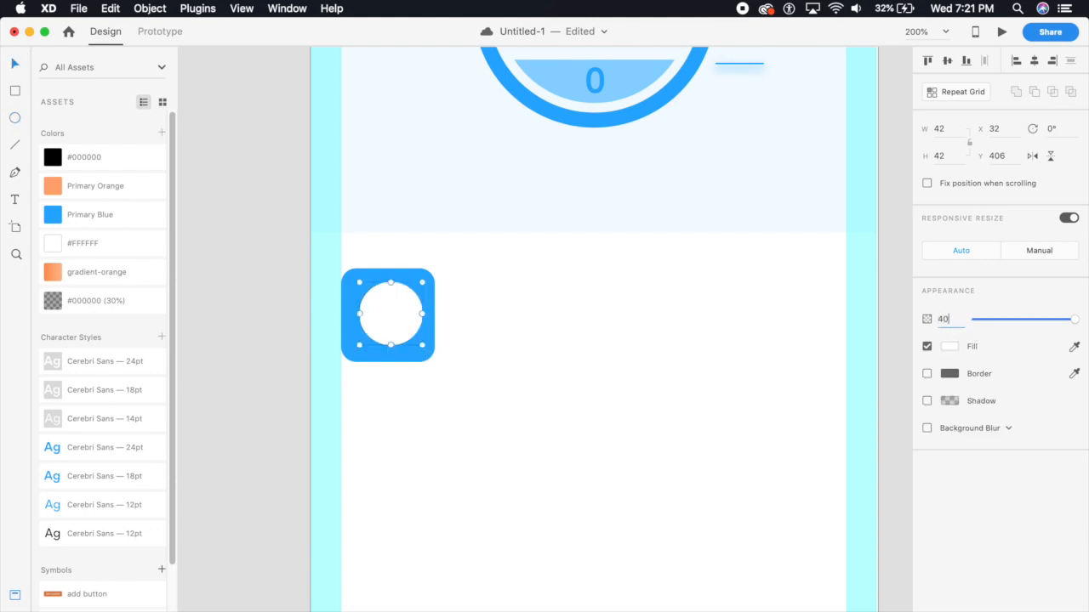
text(0)
key(Return)
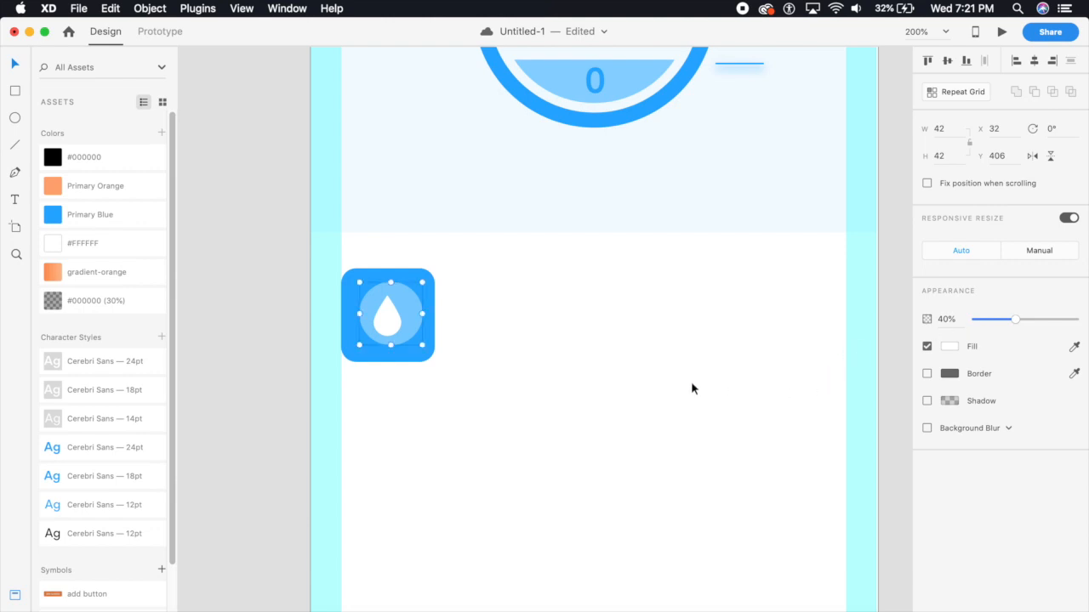
- Arrange the circle behind the white drop but above the blue square, and centre it on the square at X 30, Y 407
key(shift+super+bracketleft)
key(super+bracketright)
key(Left)
key(Left)
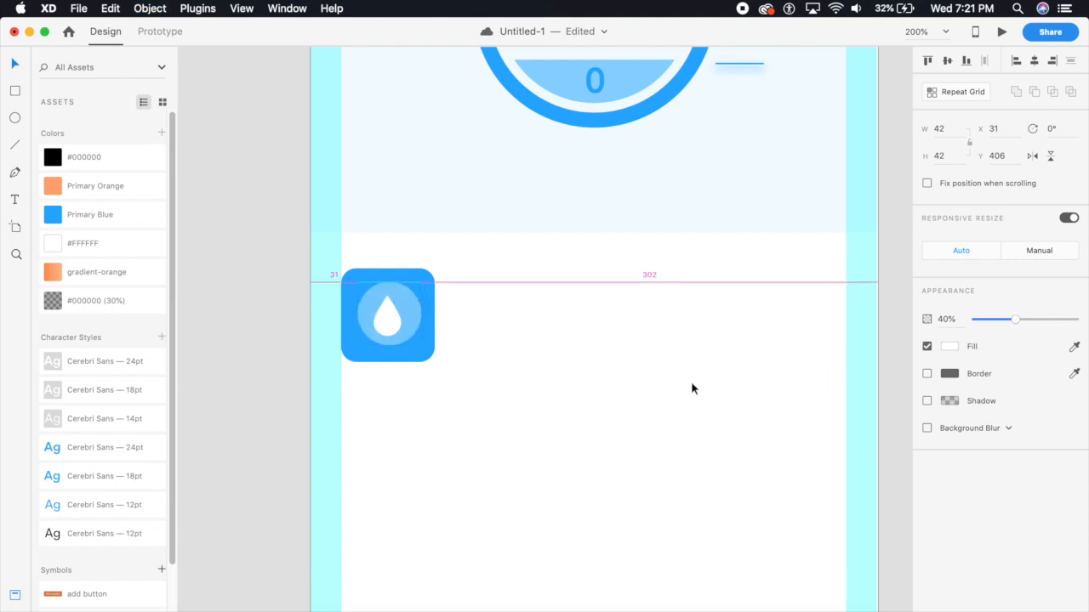
key(Down)
key(Down)
key(Up)
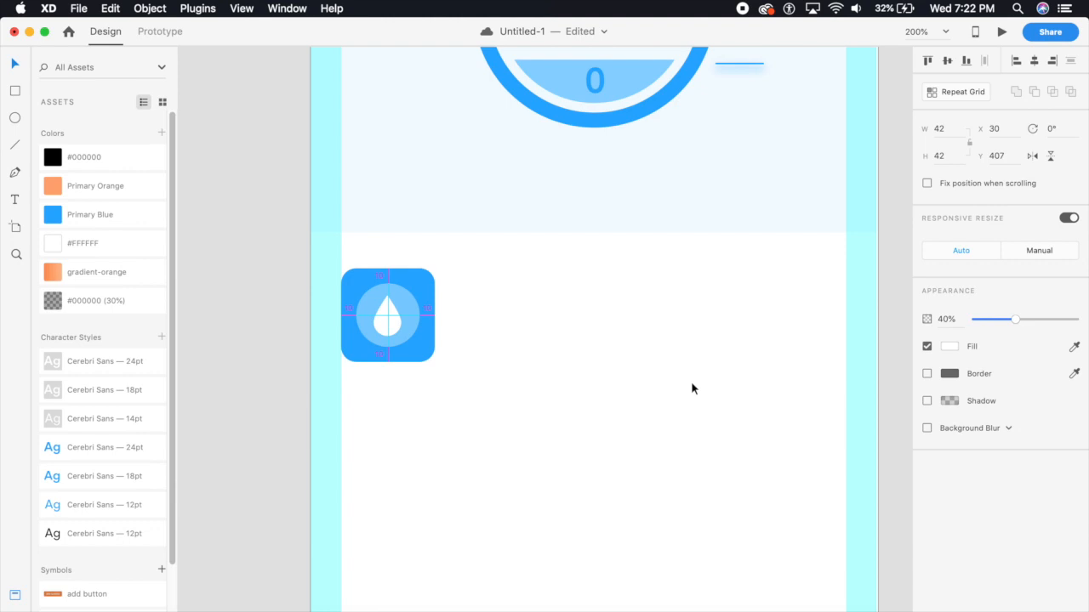
click(687, 385)
- Set the opacity of the circle behind the small drop to 25%
key(super+minus)
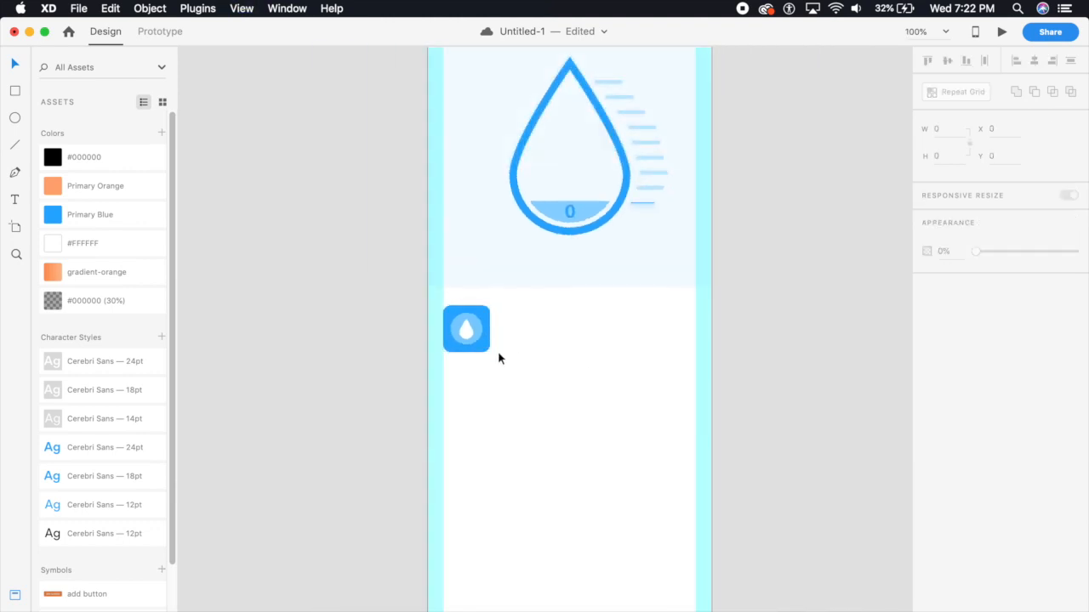
key(super+equal)
key(super+equal)
click(351, 305)
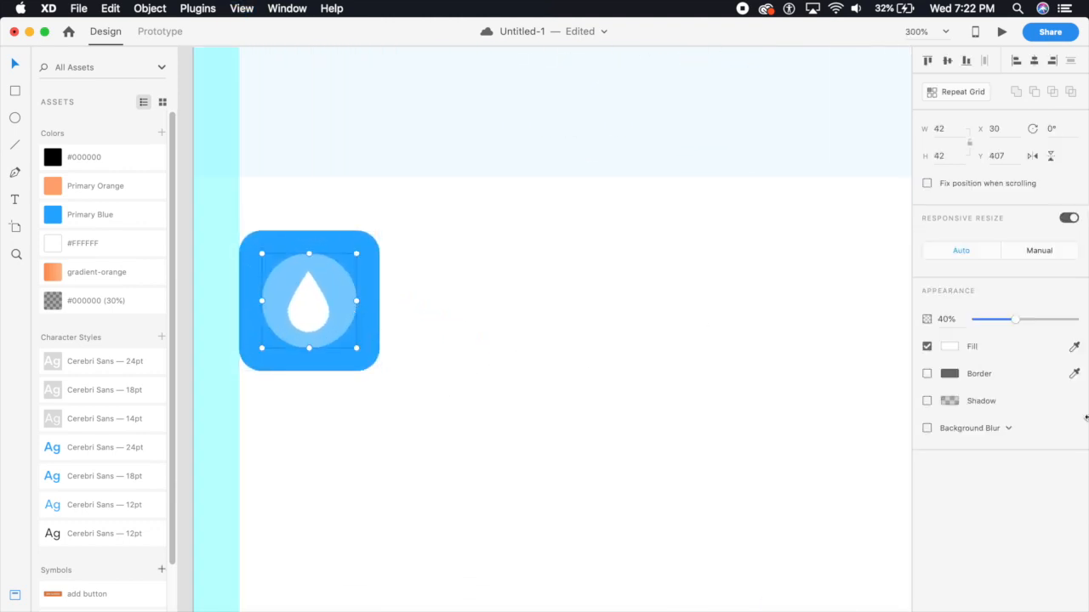
click(947, 319)
text(25)
key(Return)
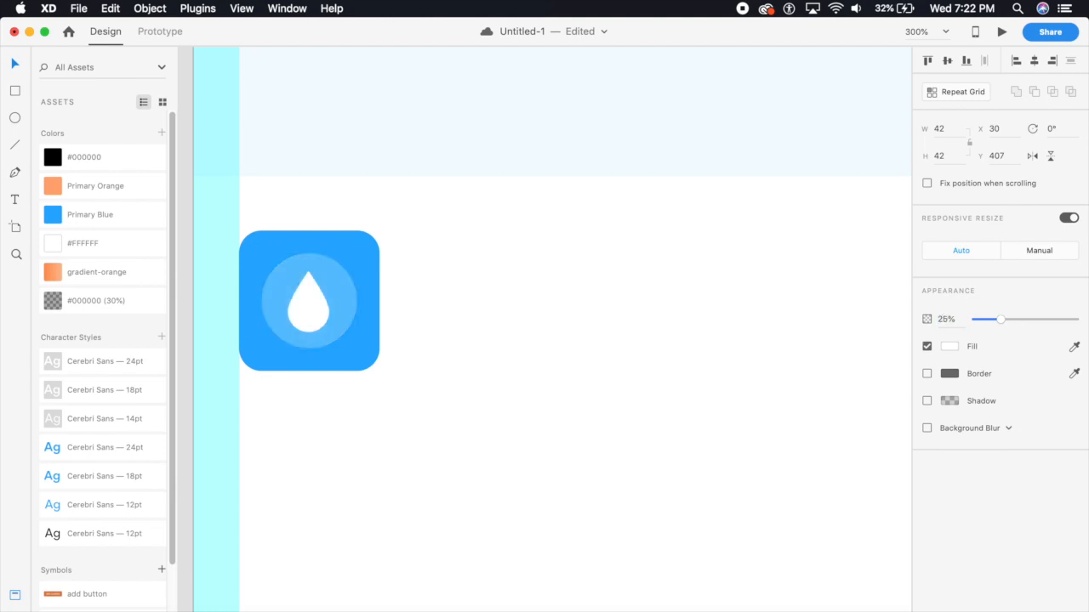
click(710, 404)
- Group the blue square, the translucent circle and the white drop into one icon
key(super+minus)
key(super+minus)
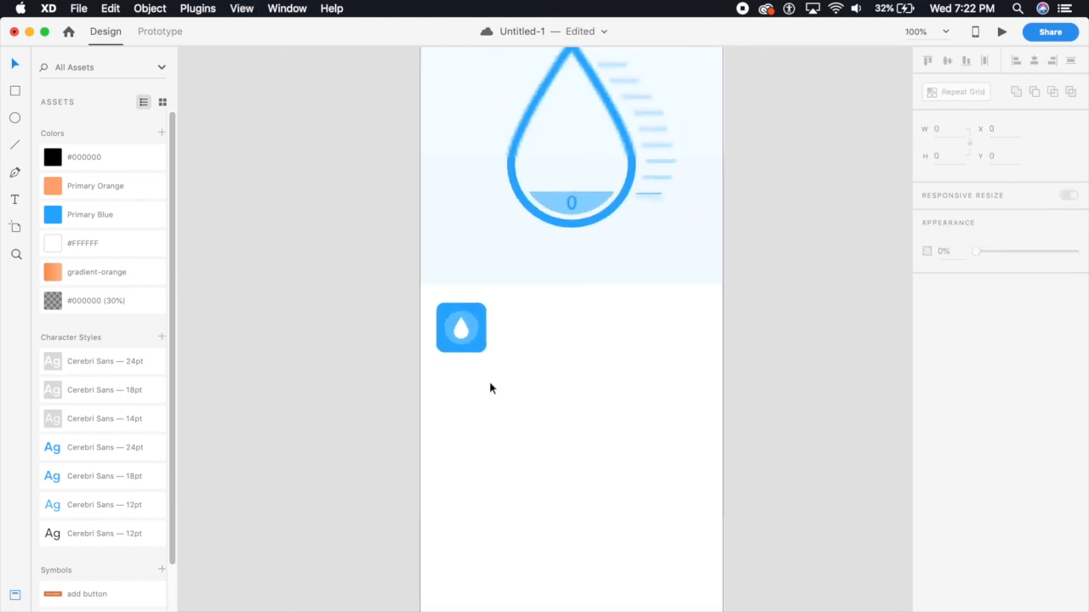
drag(531, 375, 438, 313)
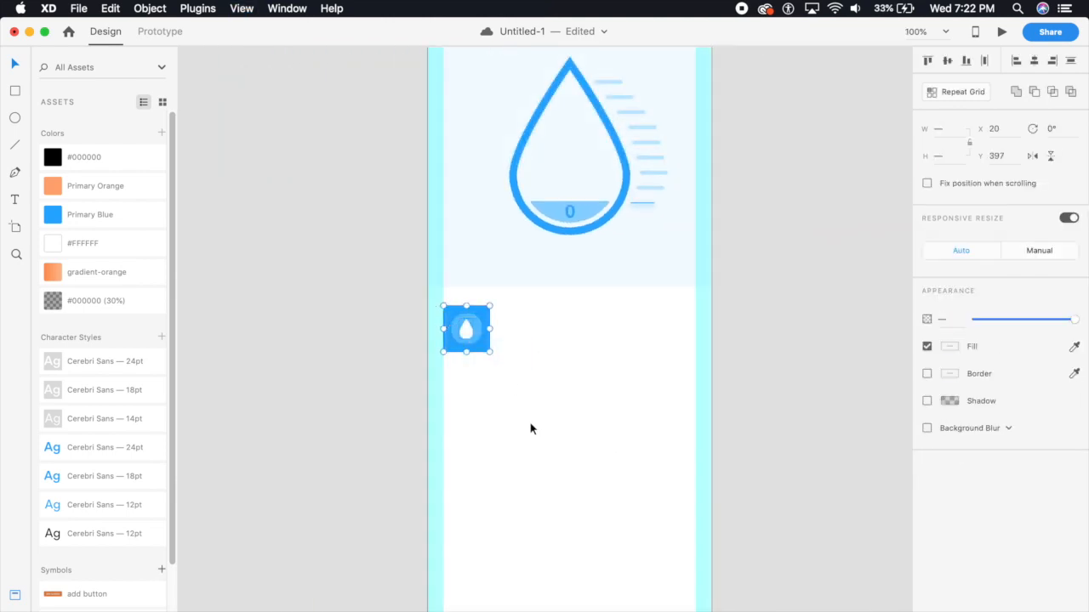
key(super+g)
- Add the text "yesterday" beside the drop icon and apply the black Cerebri Sans 12pt character style
key(super+equal)
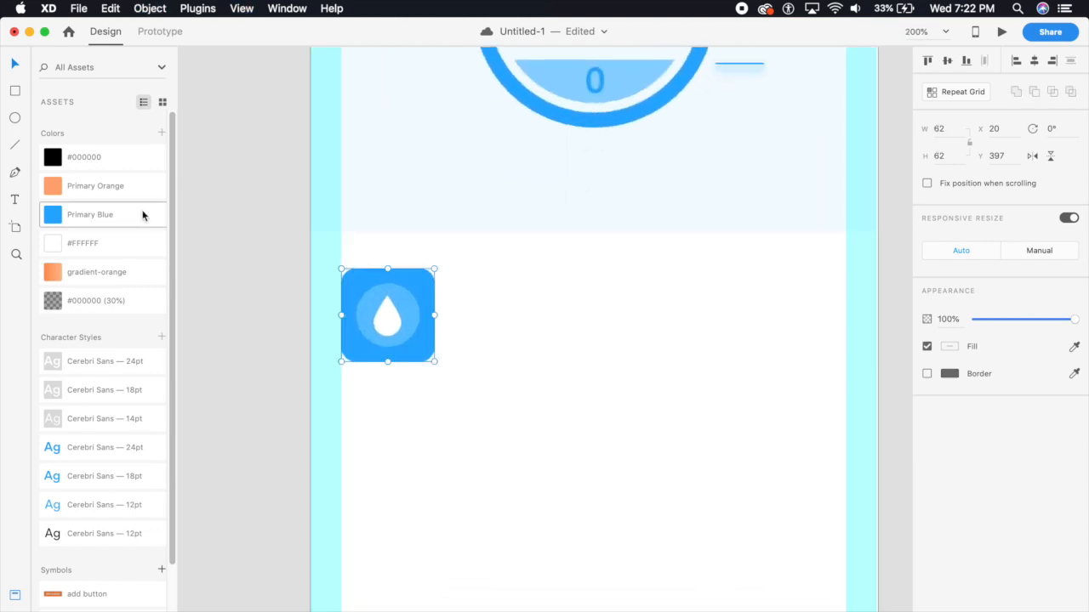
click(15, 201)
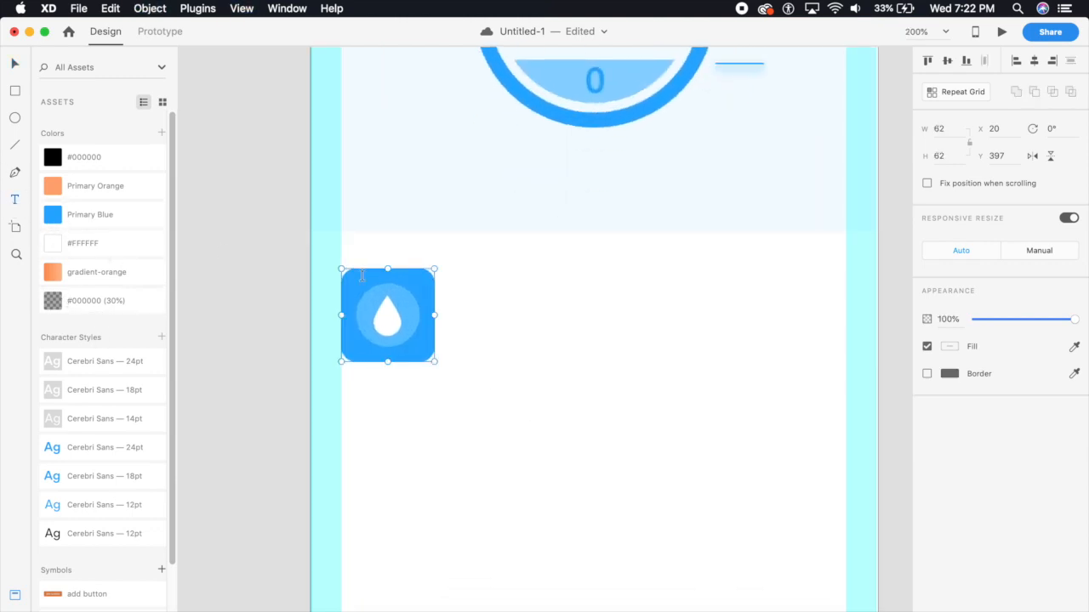
click(455, 289)
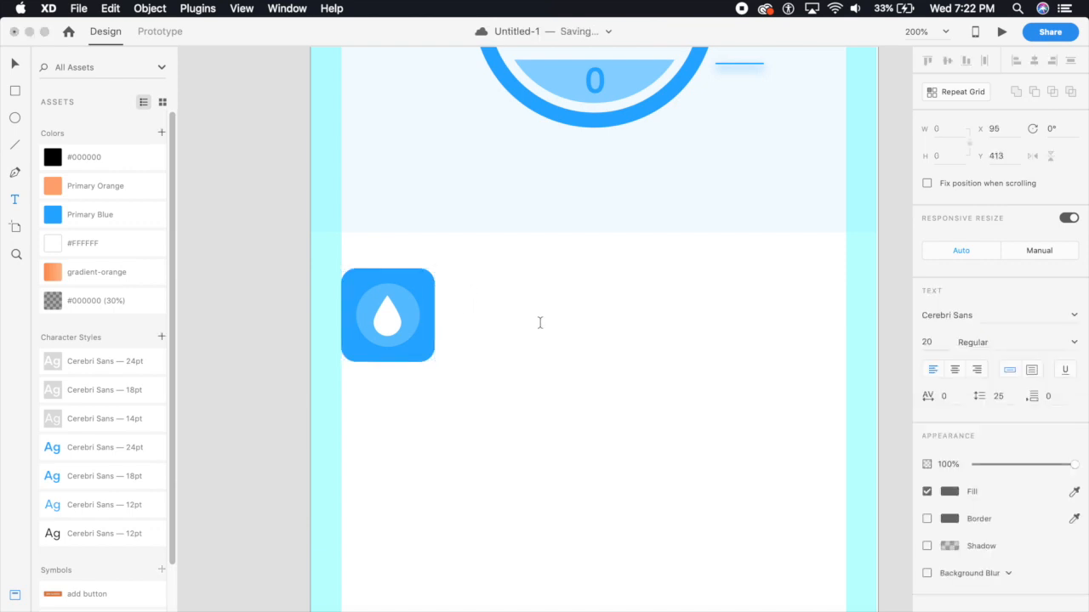
text(yester)
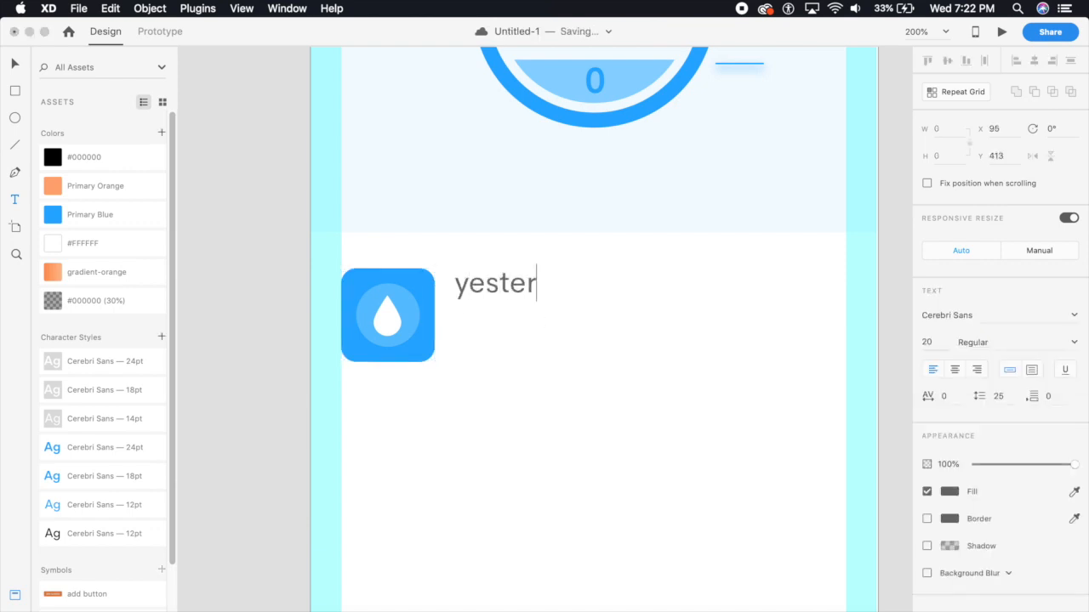
text(day)
key(Escape)
click(115, 542)
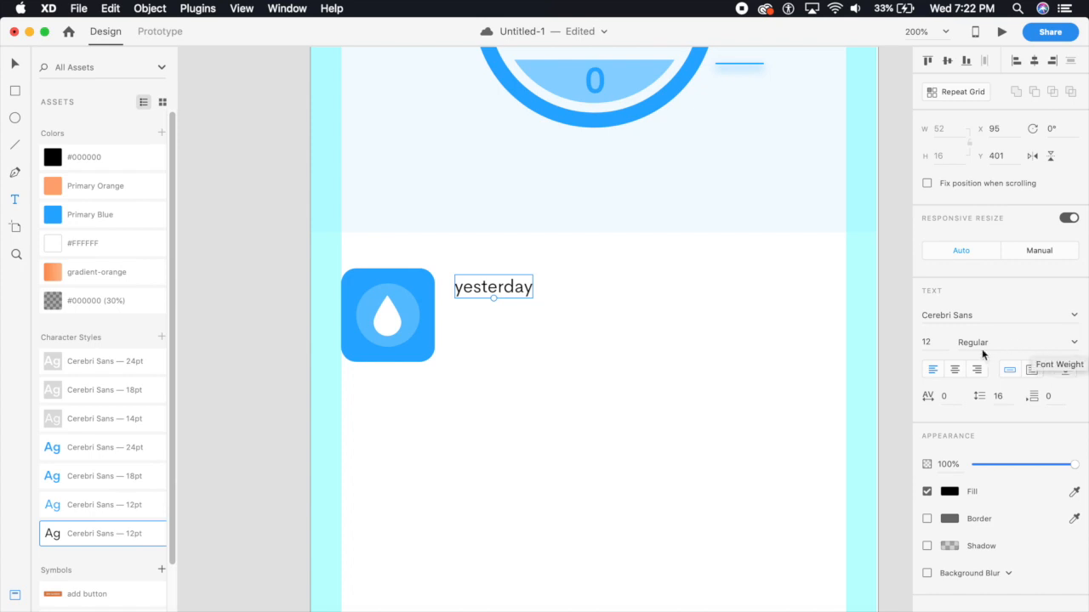
- Set the opacity of the "yesterday" text to 50%
click(961, 462)
text(50)
key(Return)
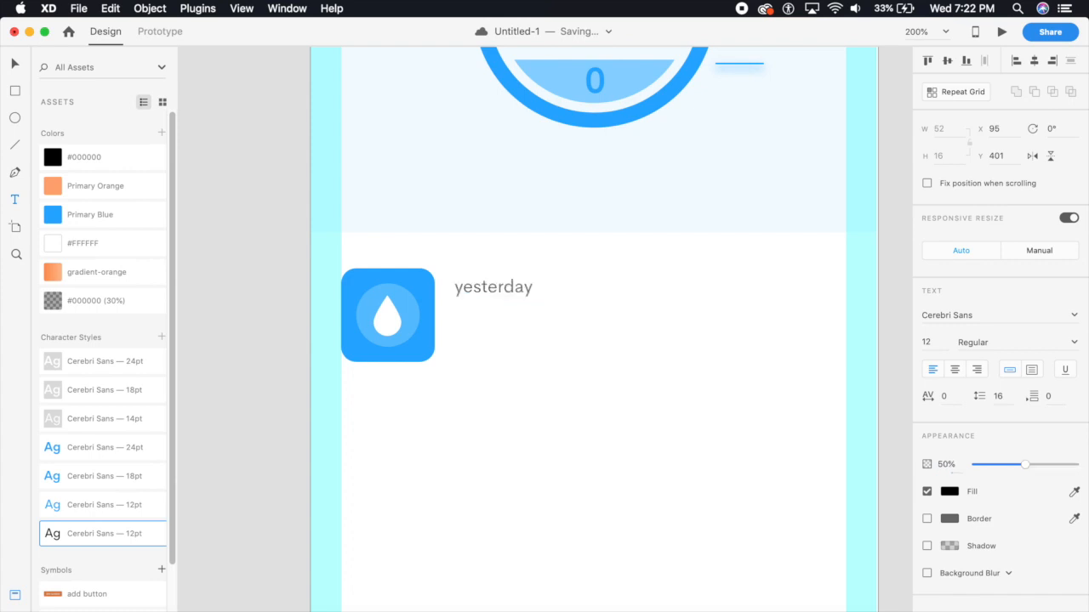
- Move the "yesterday" text to X 92, Y 402, leaving a gap of 10 from the icon
click(17, 64)
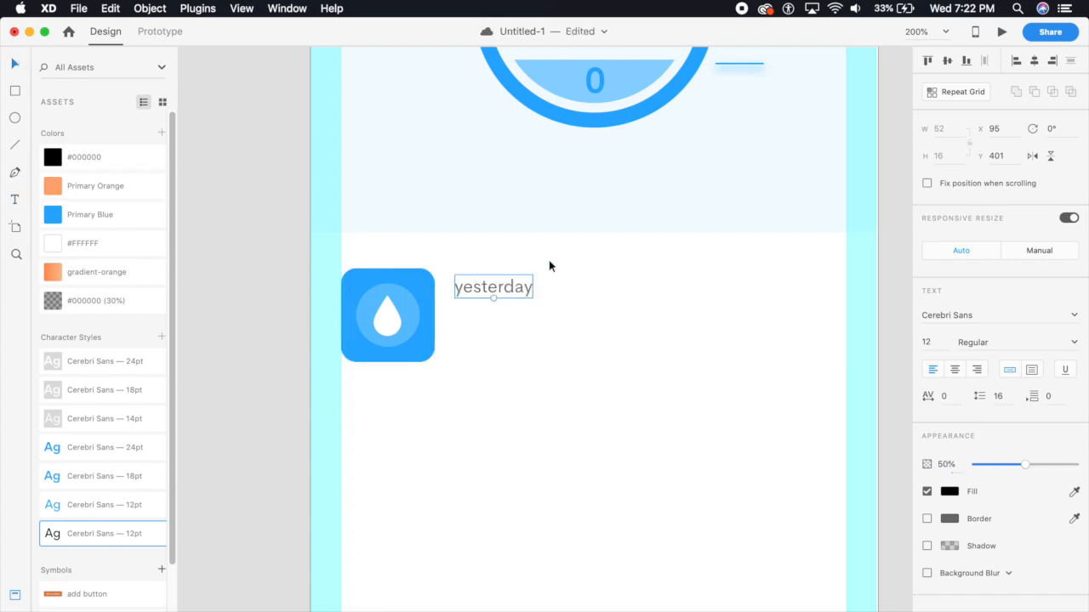
key(Down)
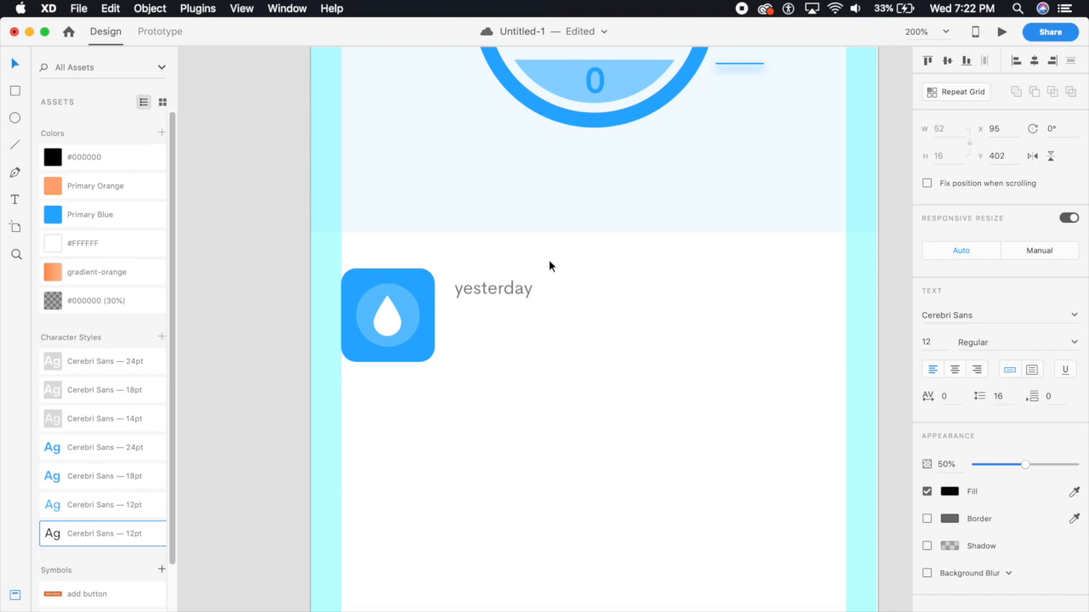
key(Left)
key(Left)
key(Left)
key(Left)
key(Left)
key(Left)
key(Left)
key(Left)
key(Left)
key(Left)
key(Left)
key(Left)
key(Left)
key(Left)
key(Right)
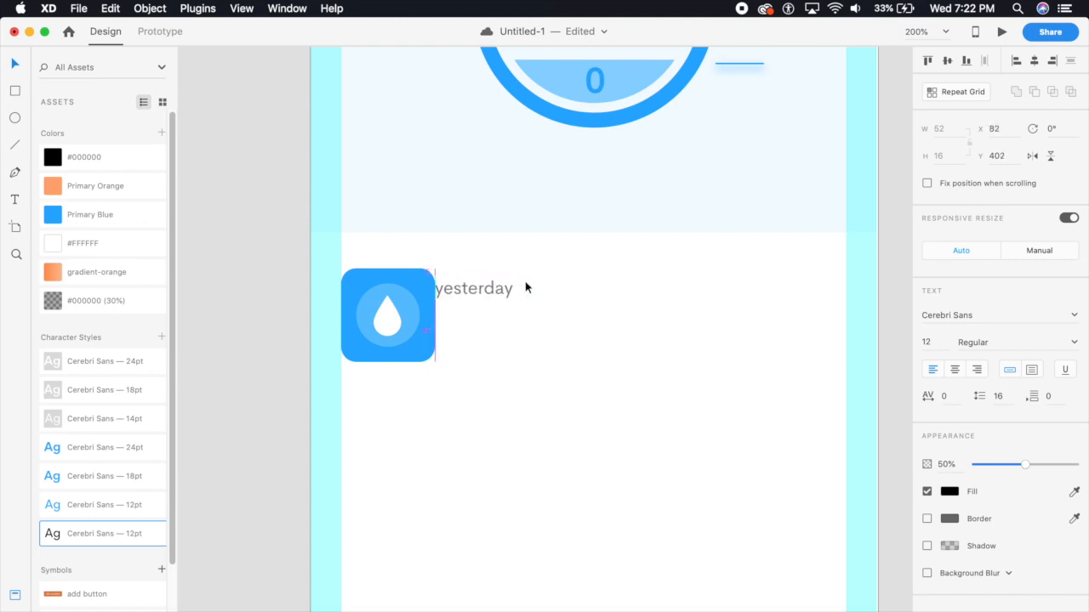
key(shift+Right)
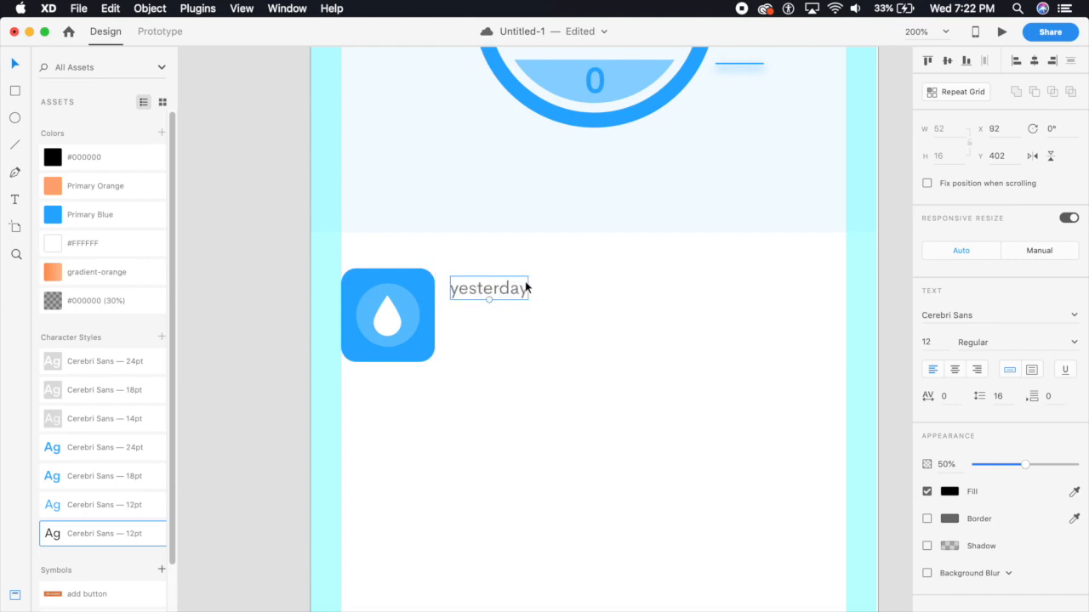
- Duplicate the "yesterday" text directly beneath itself at Y 418 and change the copy to "6 glasses"
drag(513, 292, 512, 316)
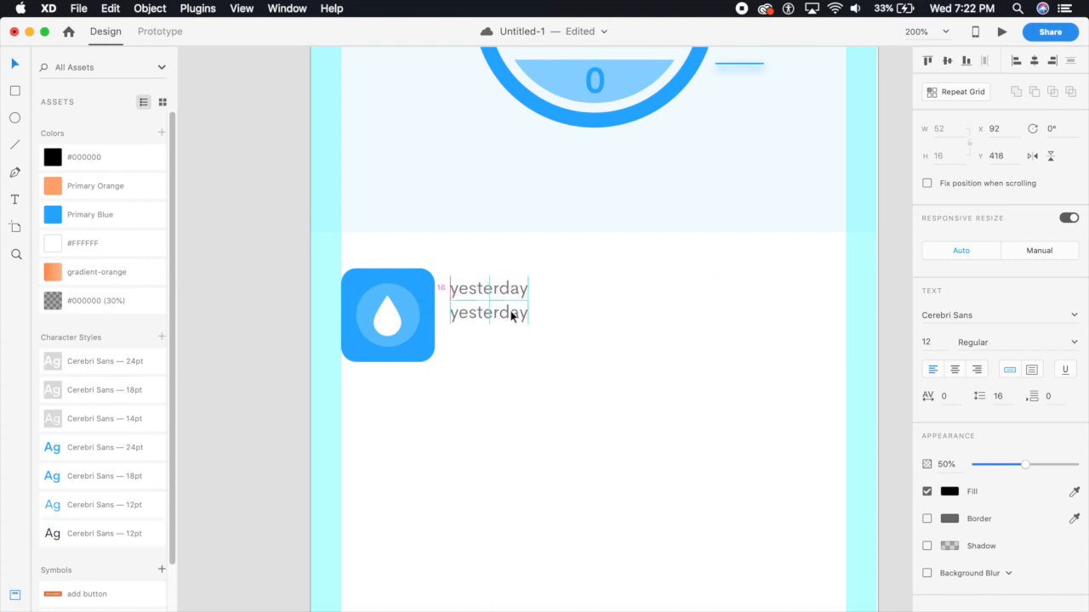
double_click(511, 312)
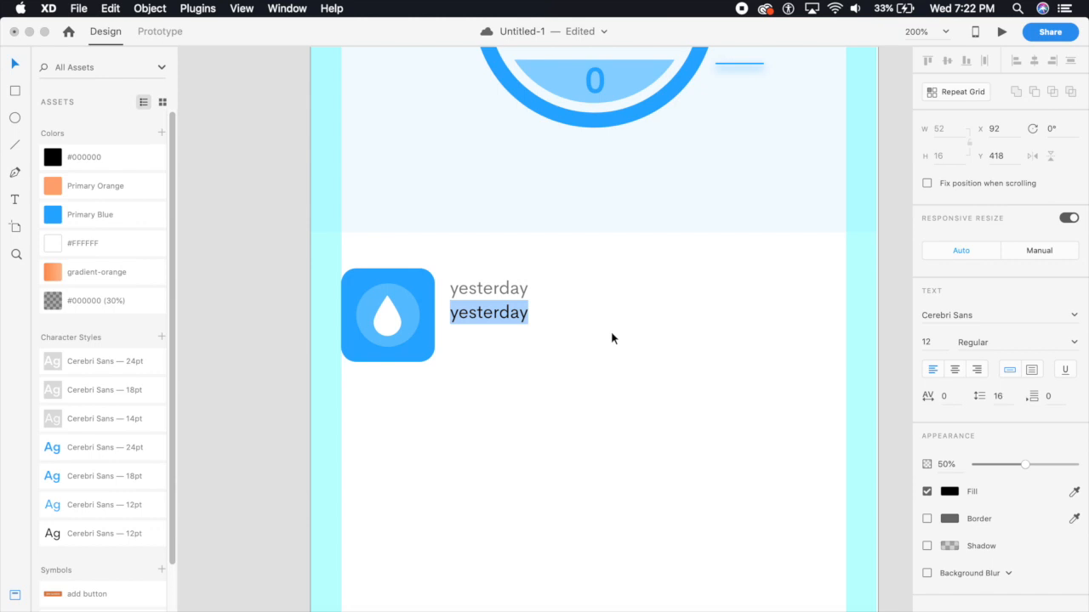
text(6 G)
key(BackSpace)
text(glasses)
click(16, 64)
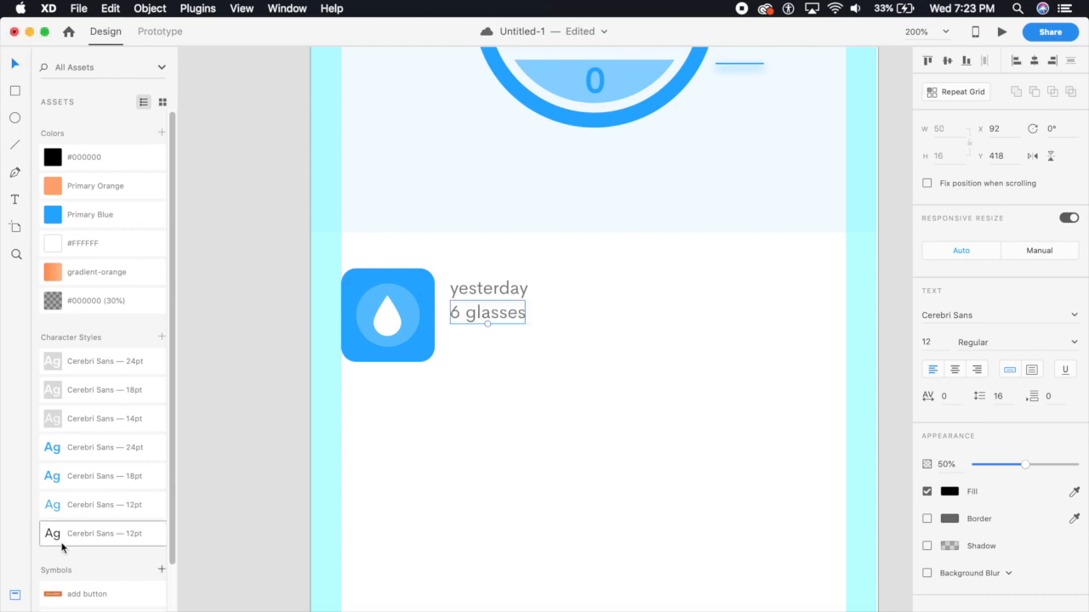
- Apply the blue Cerebri Sans 18pt character style to "6 glasses" and set its opacity to 100%
click(127, 446)
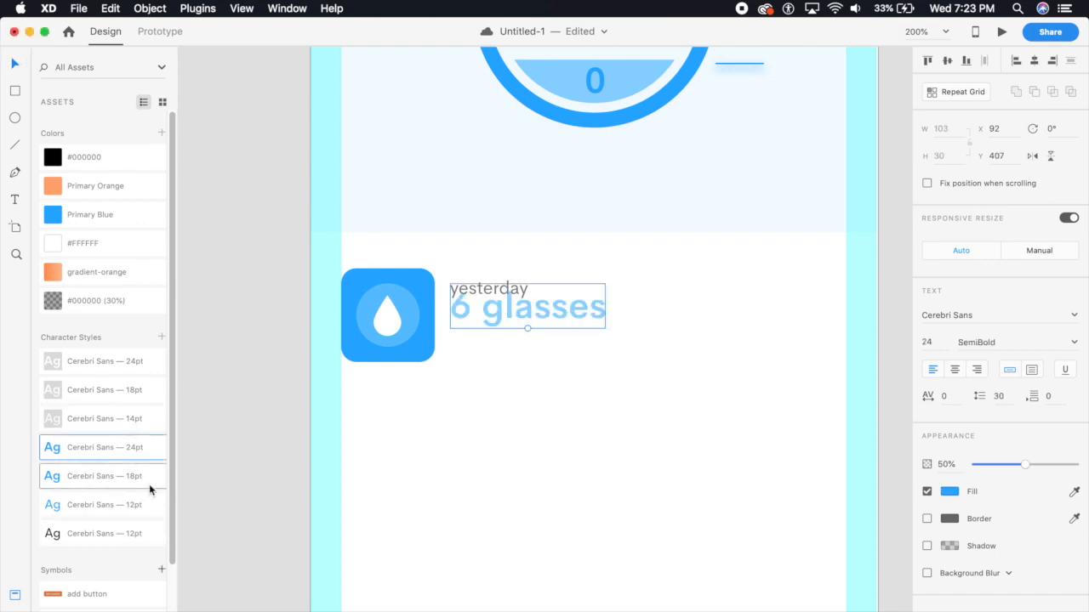
click(157, 475)
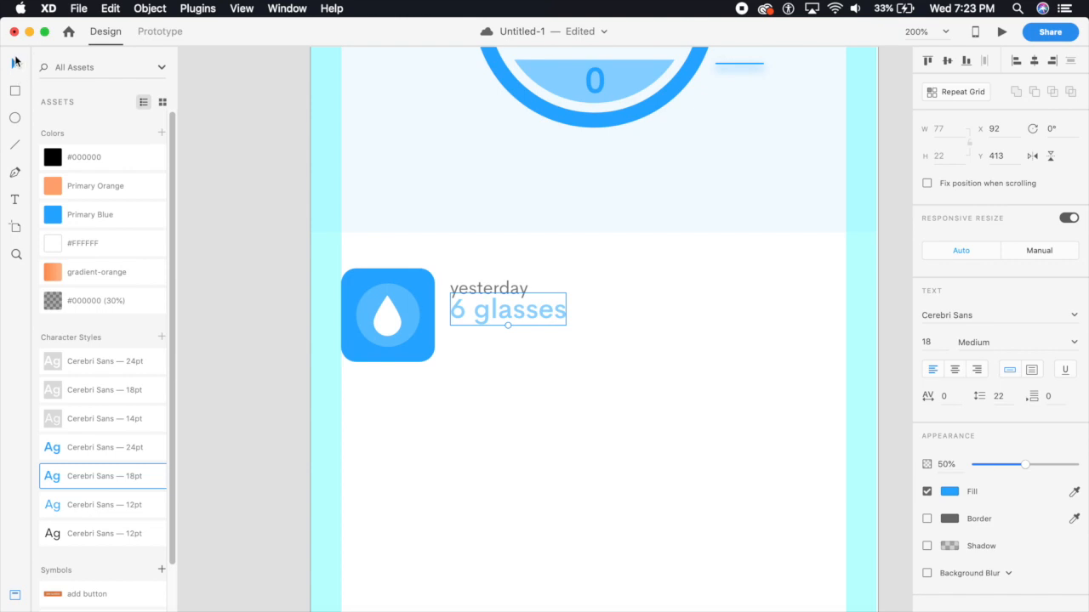
click(445, 481)
click(510, 328)
click(1035, 465)
drag(1058, 468, 1078, 473)
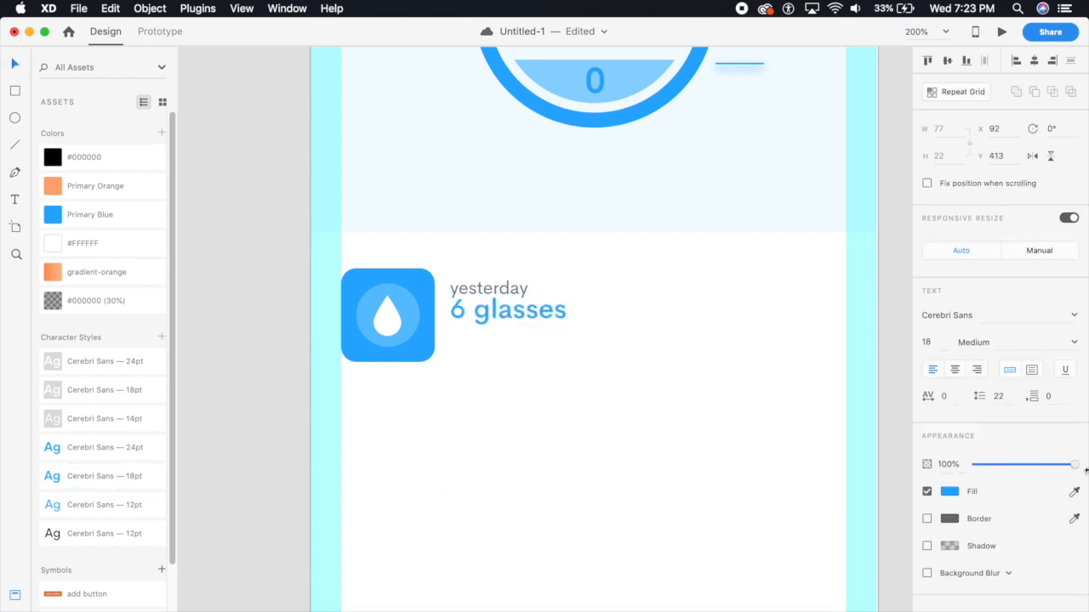
- Lower the "6 glasses" text slightly and duplicate the "yesterday" text beneath it at X 92, Y 439
drag(512, 316, 515, 319)
click(536, 396)
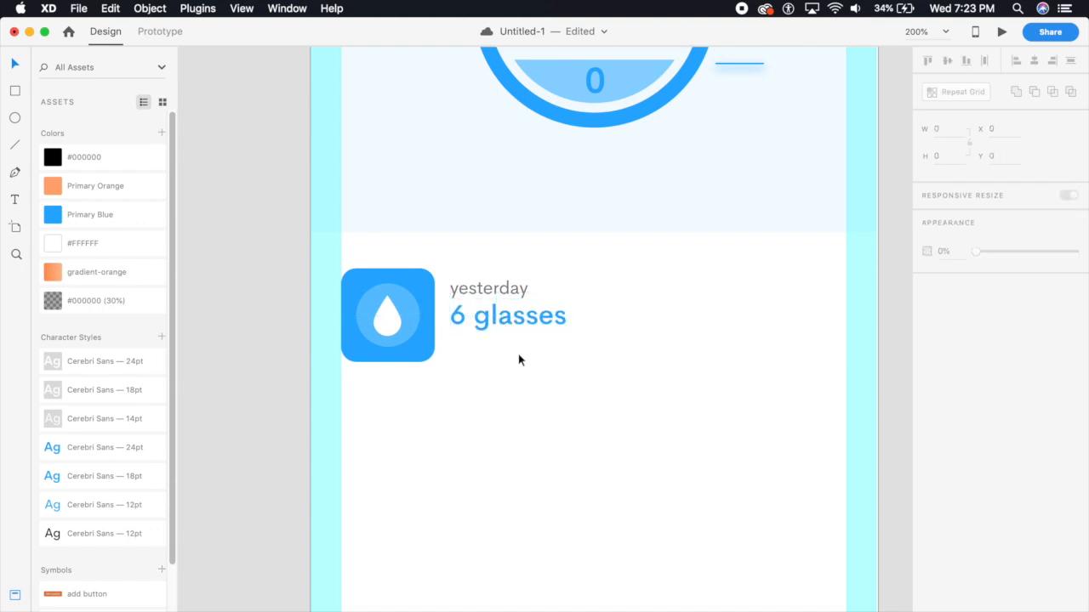
drag(506, 293, 517, 347)
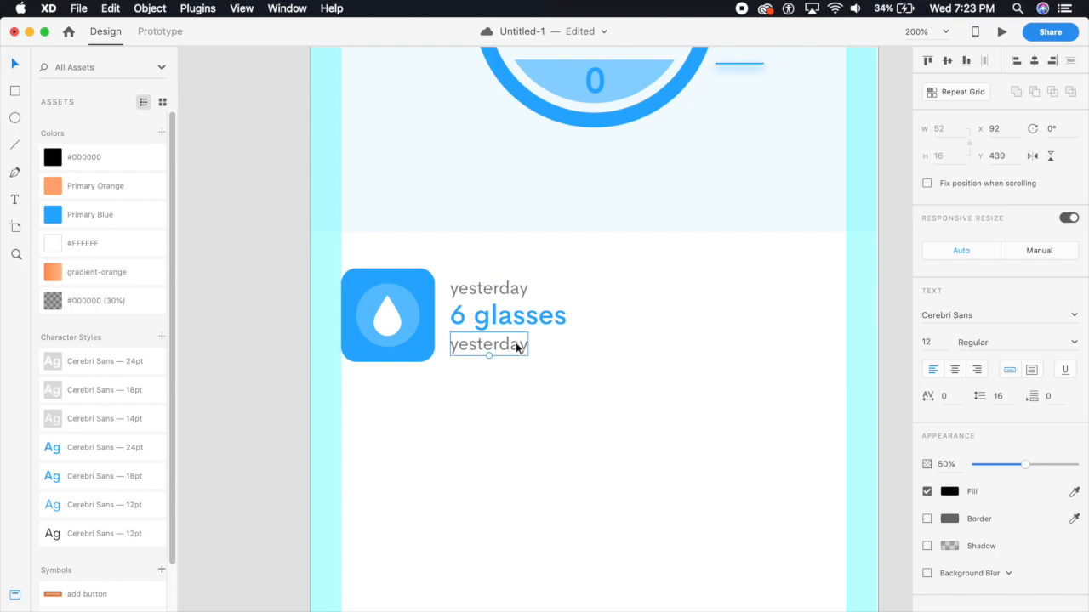
- Apply the blue Cerebri Sans 12pt character style to the lower "yesterday" copy and change its text to "2 glasses left"
click(107, 507)
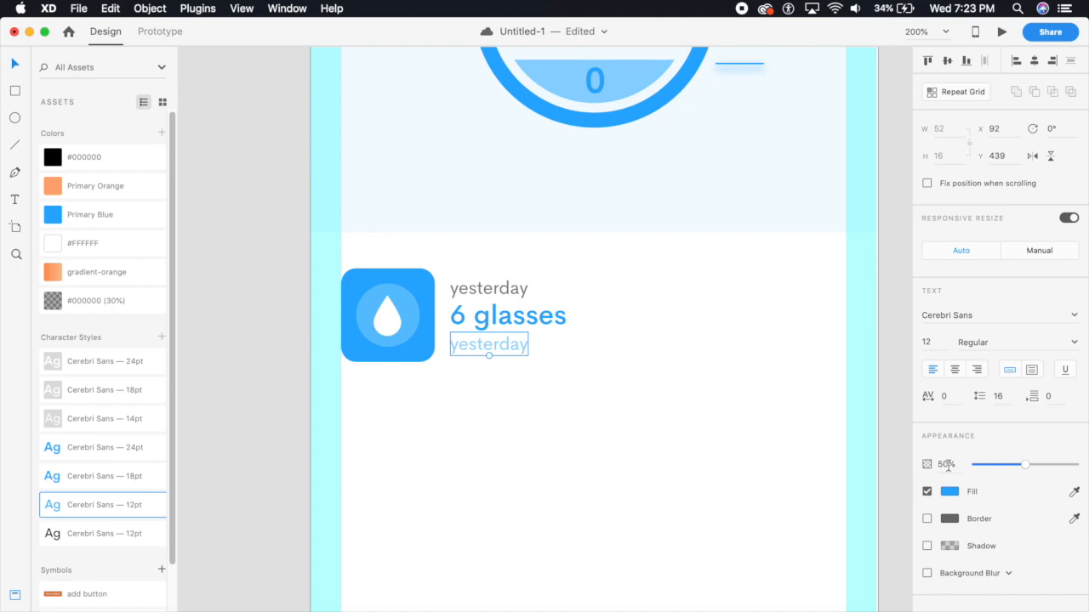
double_click(514, 342)
text(2 g)
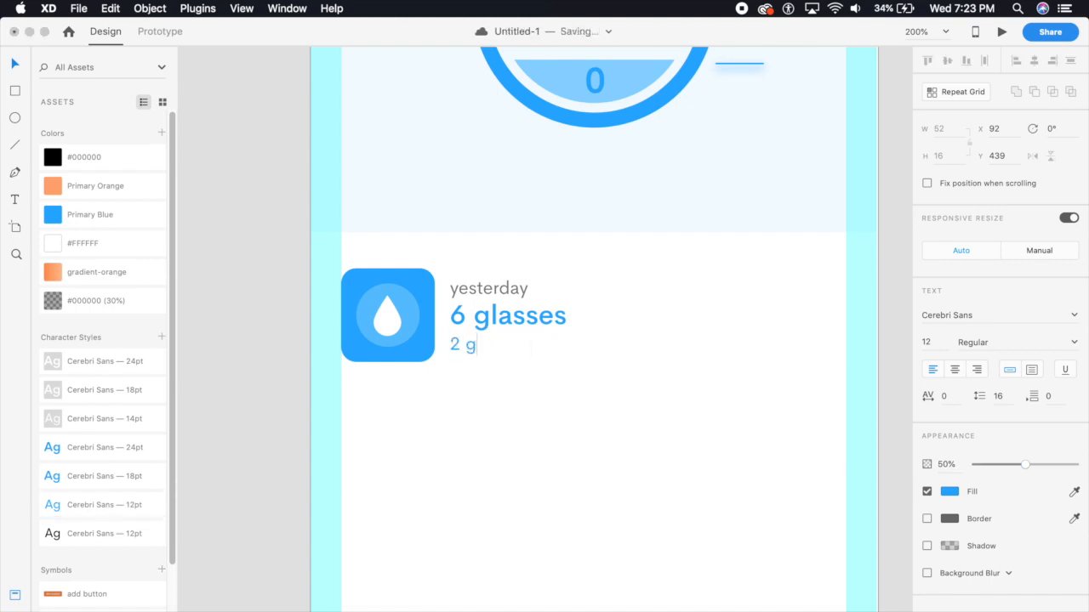
text(lasses left)
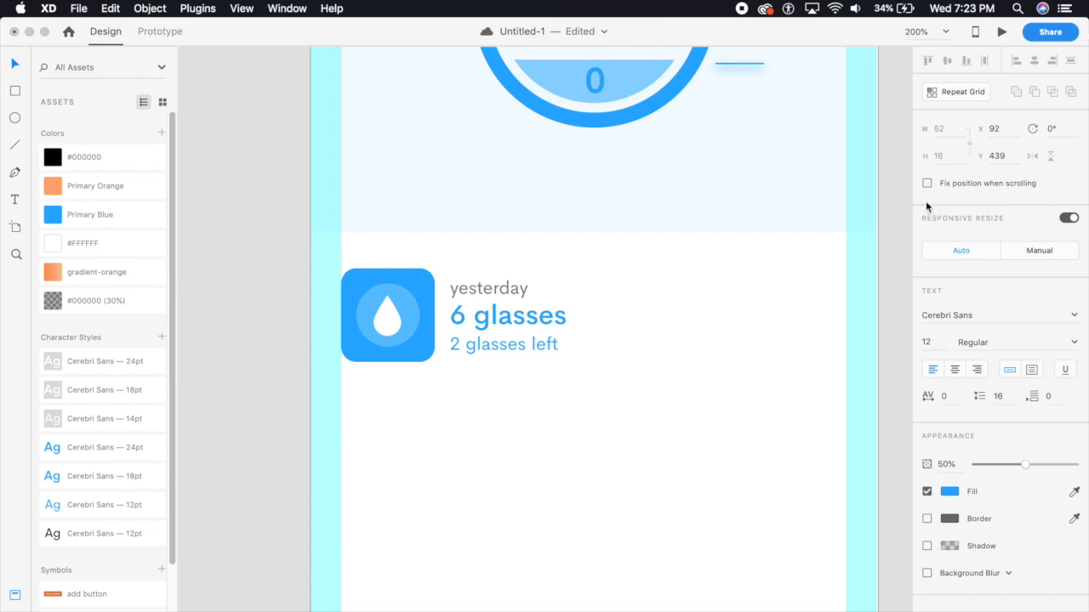
key(Escape)
- Group the drop icon with its three text lines, "yesterday", "6 glasses" and "2 glasses left"
key(super+1)
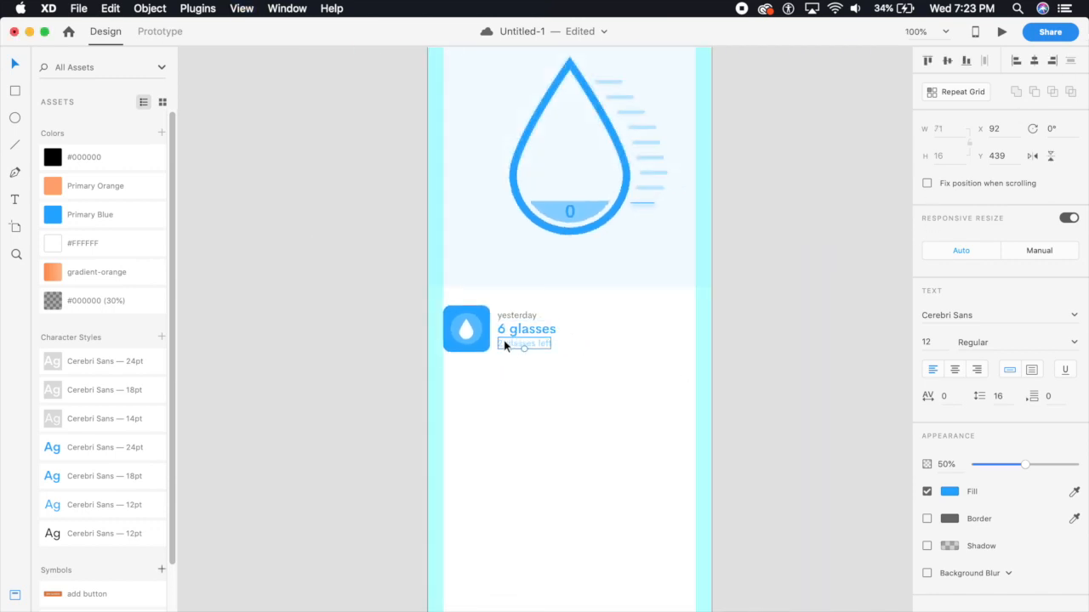
drag(575, 383, 449, 313)
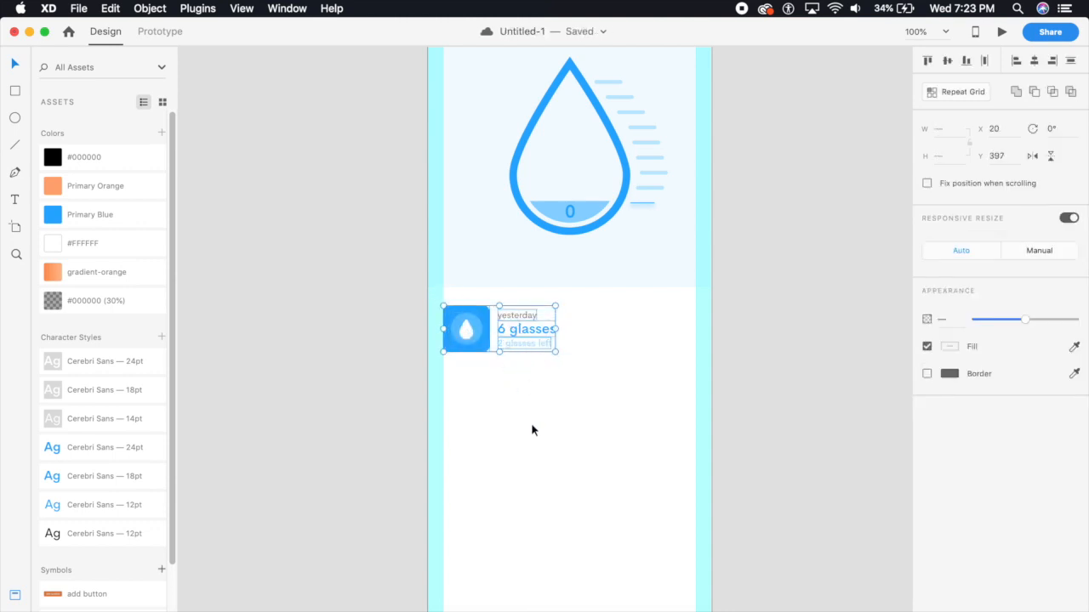
key(super+g)
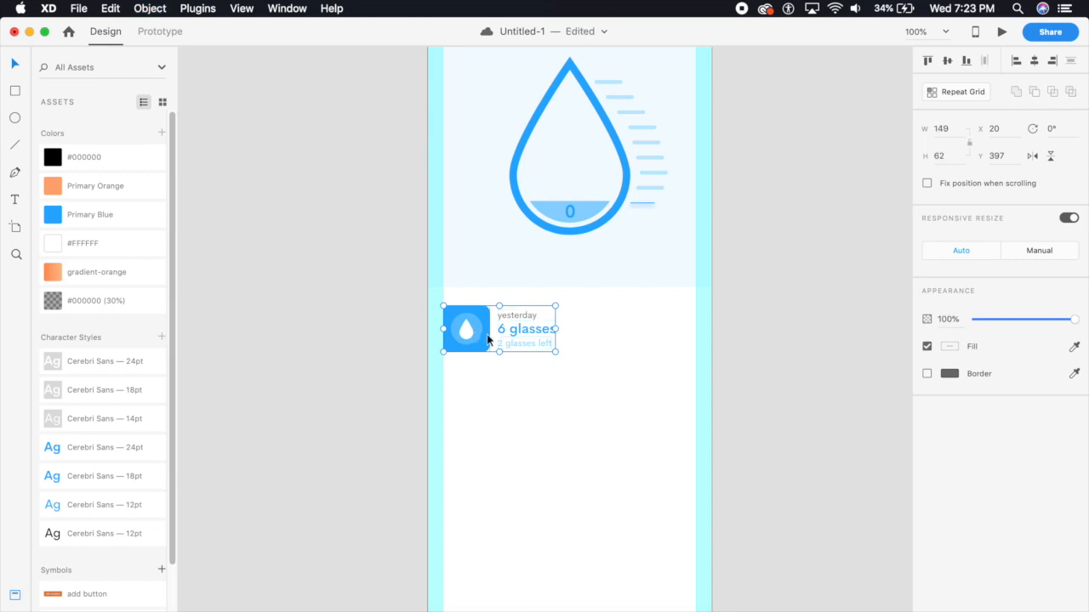
- Turn the history row group into a repeat grid and extend it downward into a list filling the lower part of the artboard
click(967, 95)
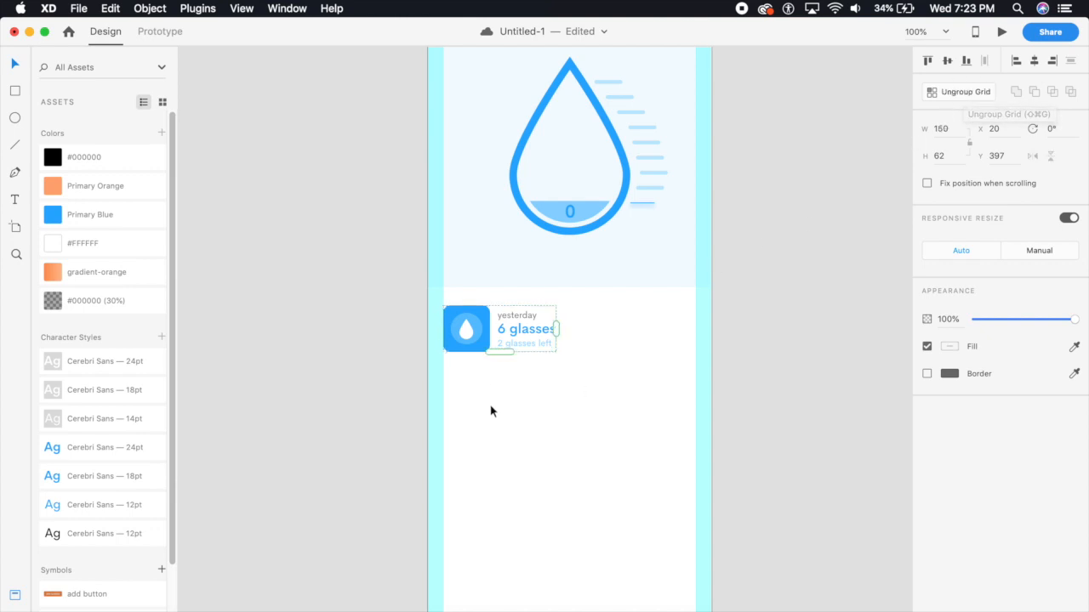
drag(502, 353, 515, 611)
click(633, 575)
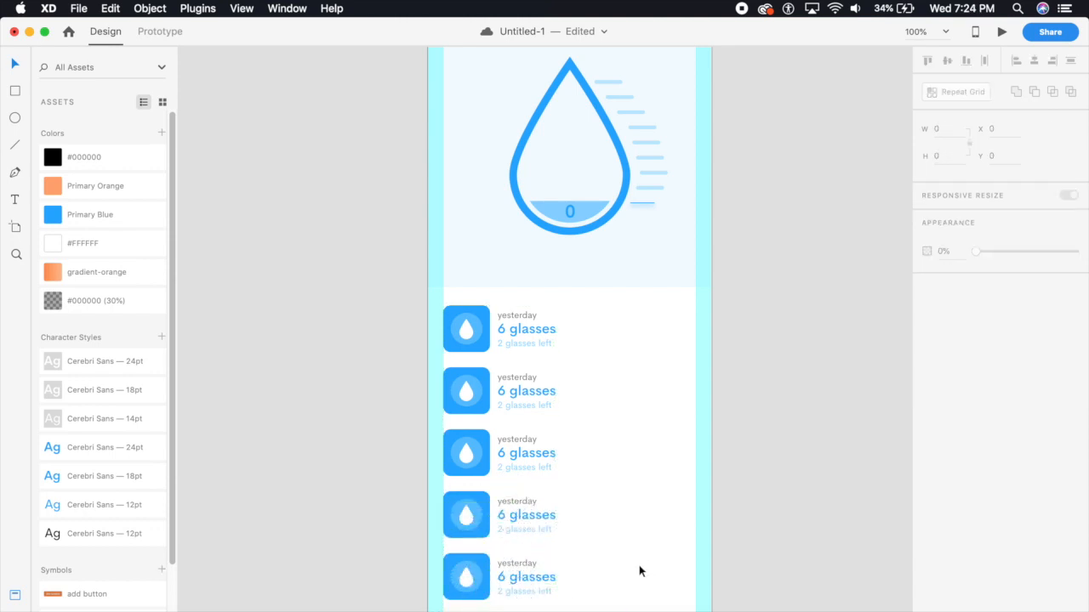
- Reduce the vertical gap between the rows of the repeat grid to about half
double_click(471, 468)
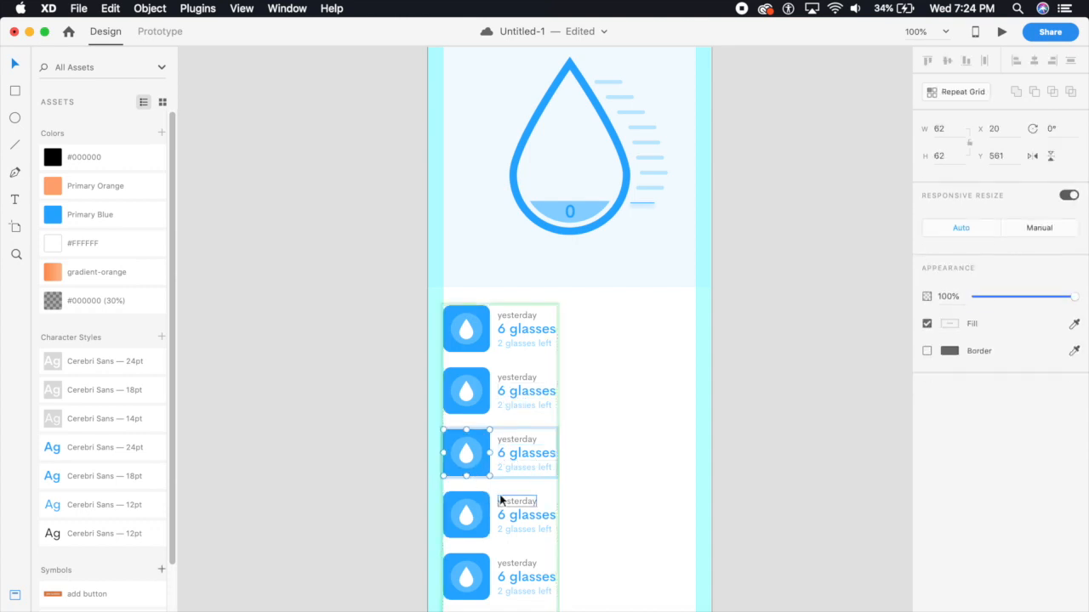
click(579, 432)
click(513, 400)
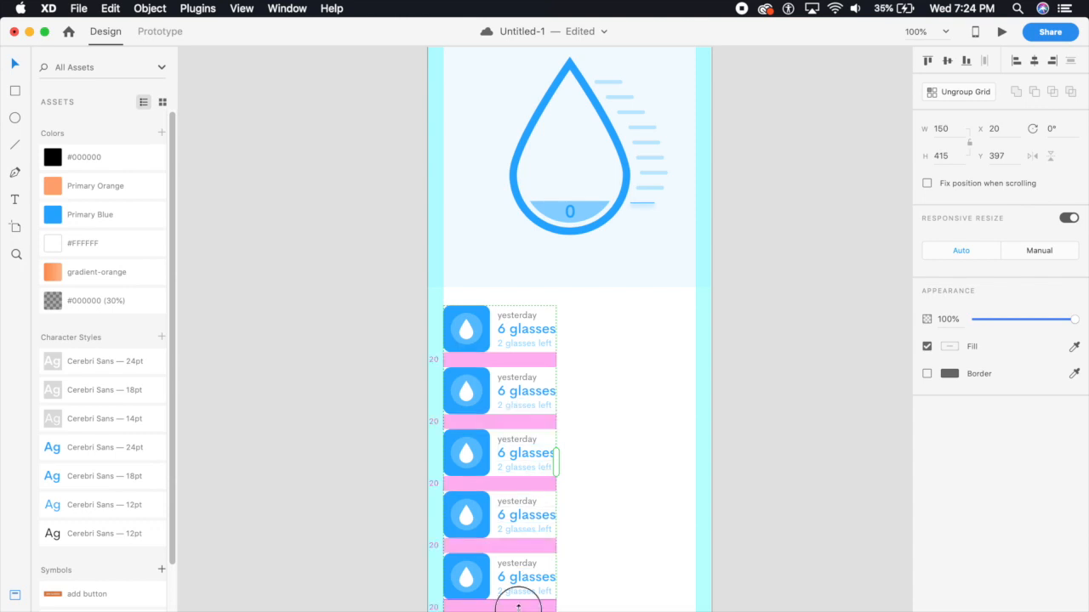
mouse_move(510, 601)
mouse_down()
mouse_move(486, 568)
mouse_move(503, 582)
mouse_move(503, 611)
mouse_up()
click(616, 556)
click(489, 543)
click(675, 580)
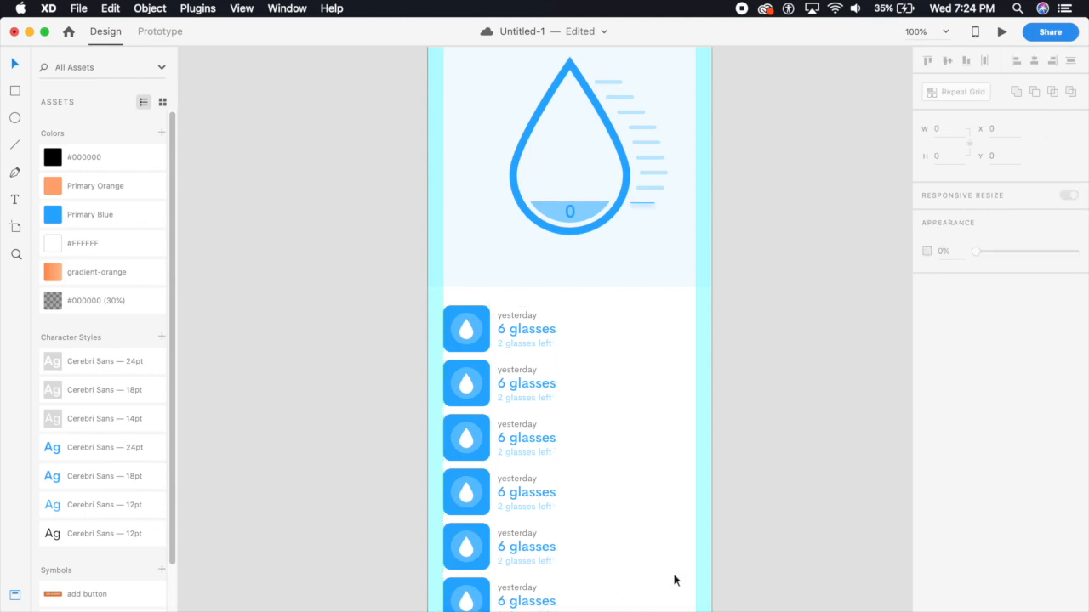
- Ungroup the repeat grid so that each history row is a separate group
click(527, 384)
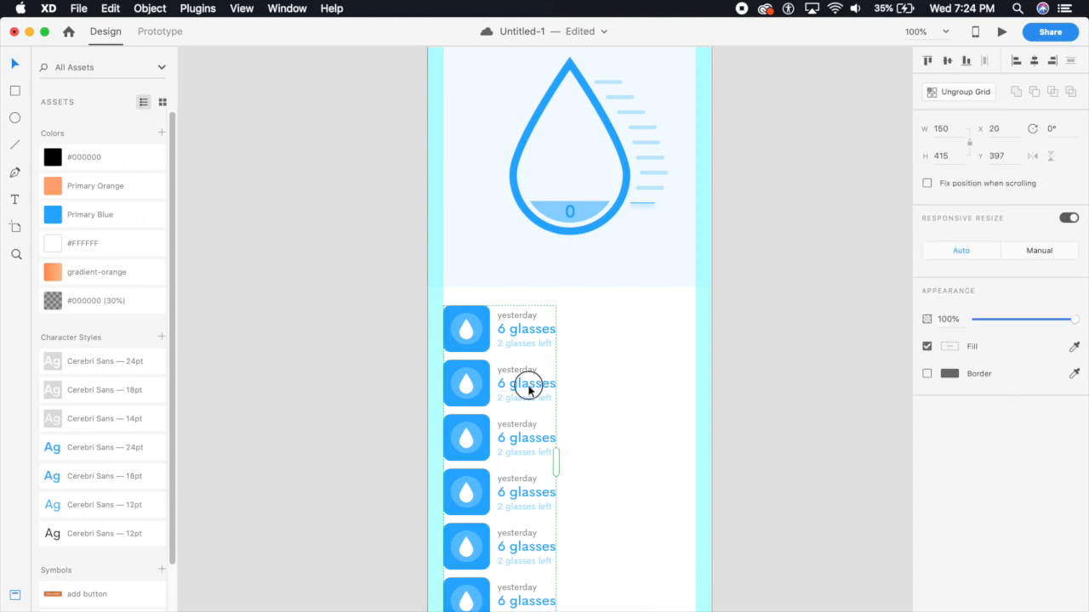
click(966, 92)
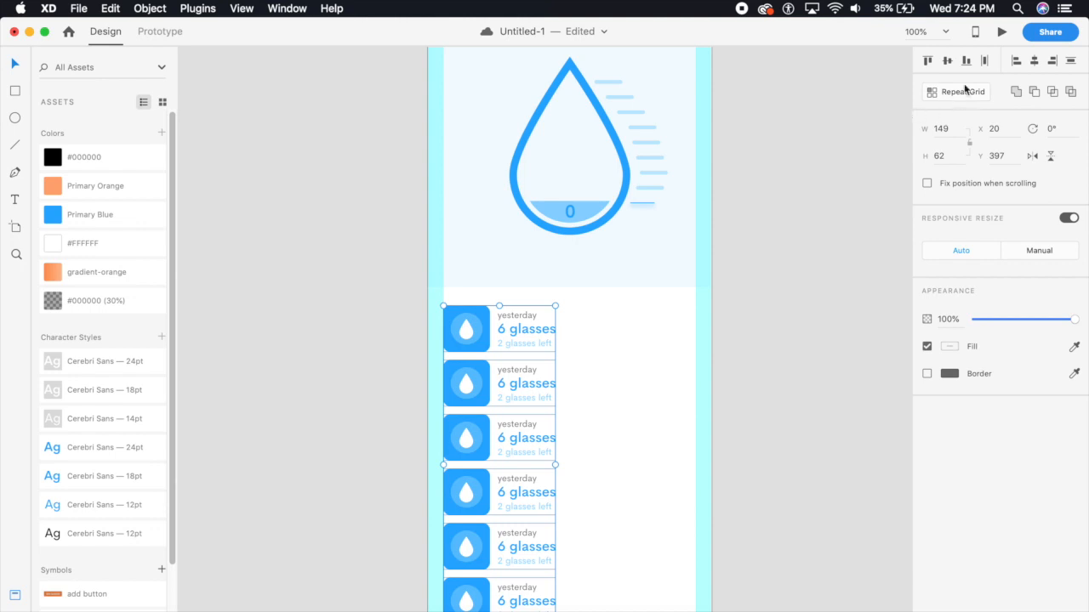
click(594, 527)
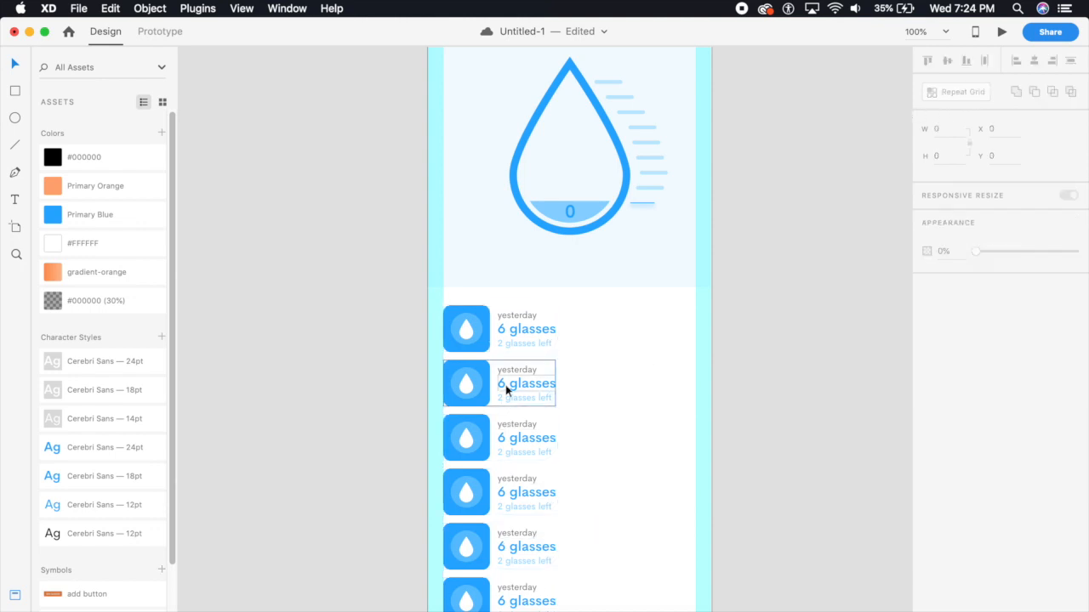
- Add the text "0/8 glasses left |" in the light-blue header below the large water drop
scroll(595, 428, up, 1)
scroll(595, 428, right, 1)
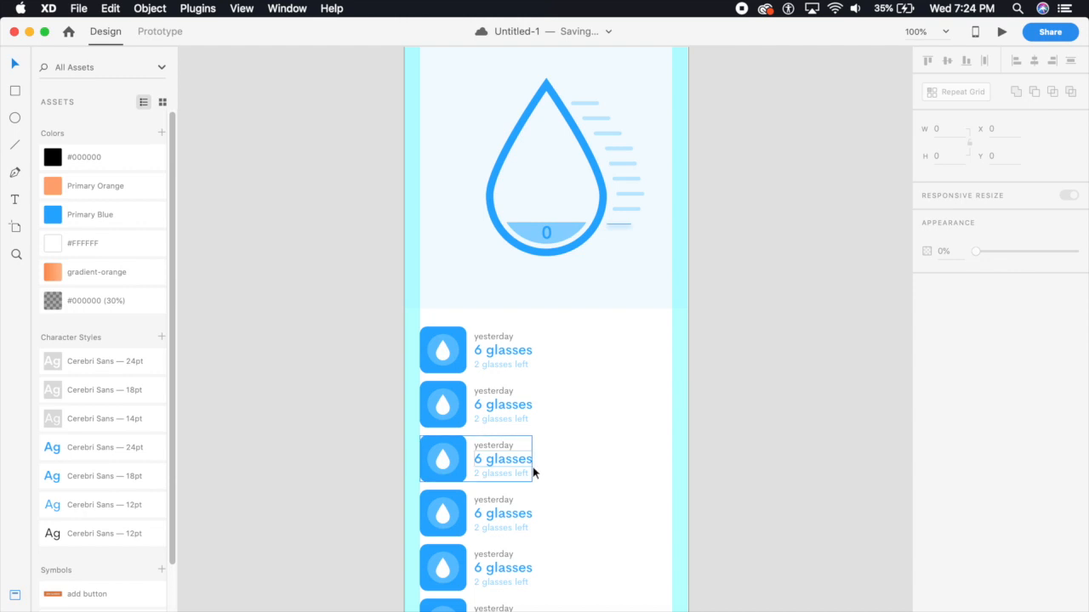
drag(610, 411, 513, 372)
scroll(602, 461, up, 3)
key(super+2)
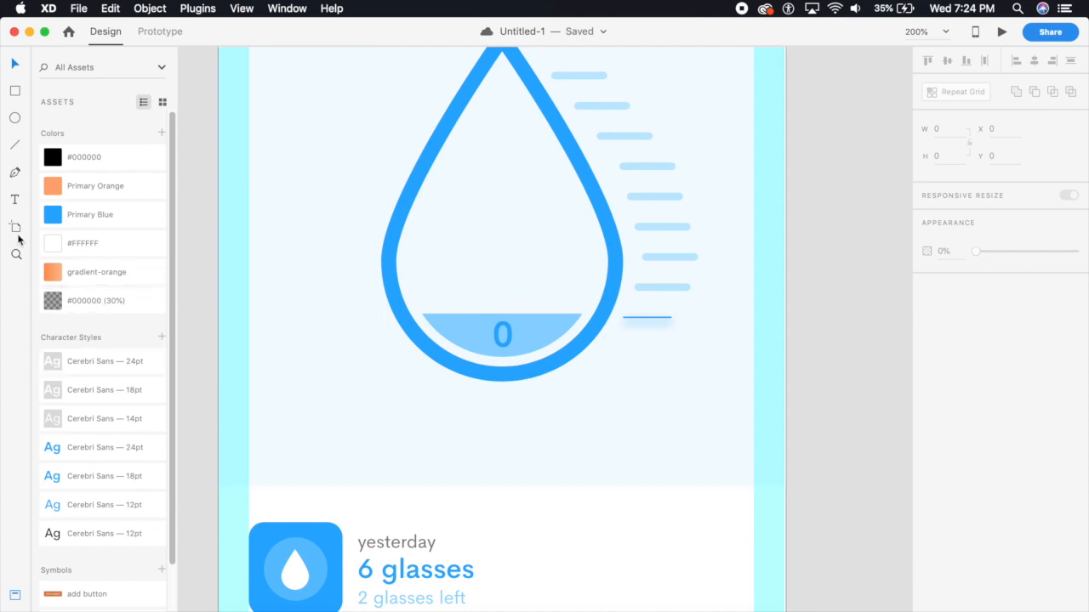
click(15, 200)
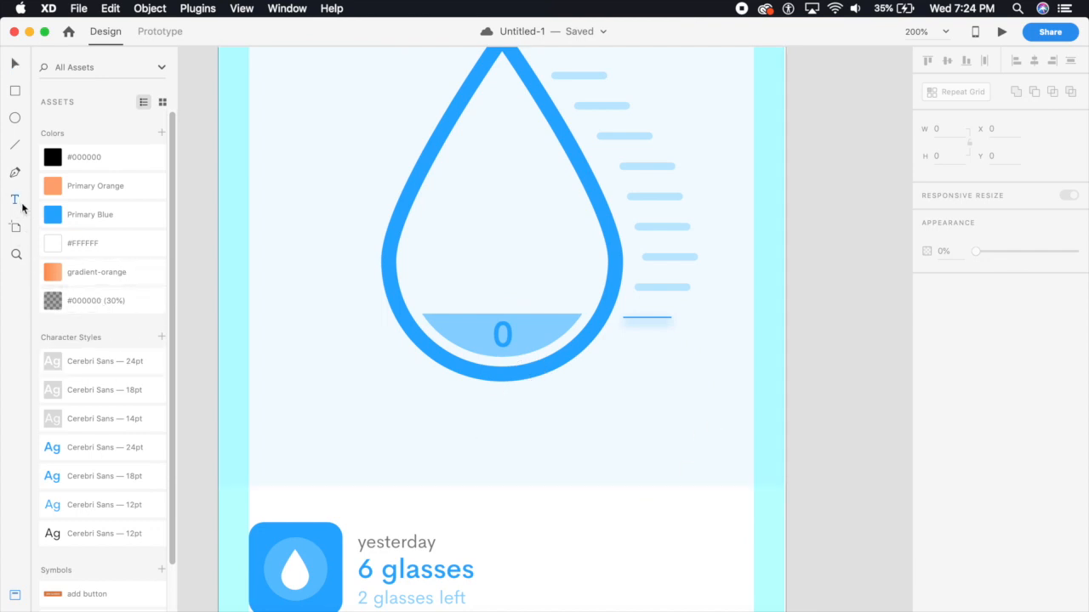
click(324, 417)
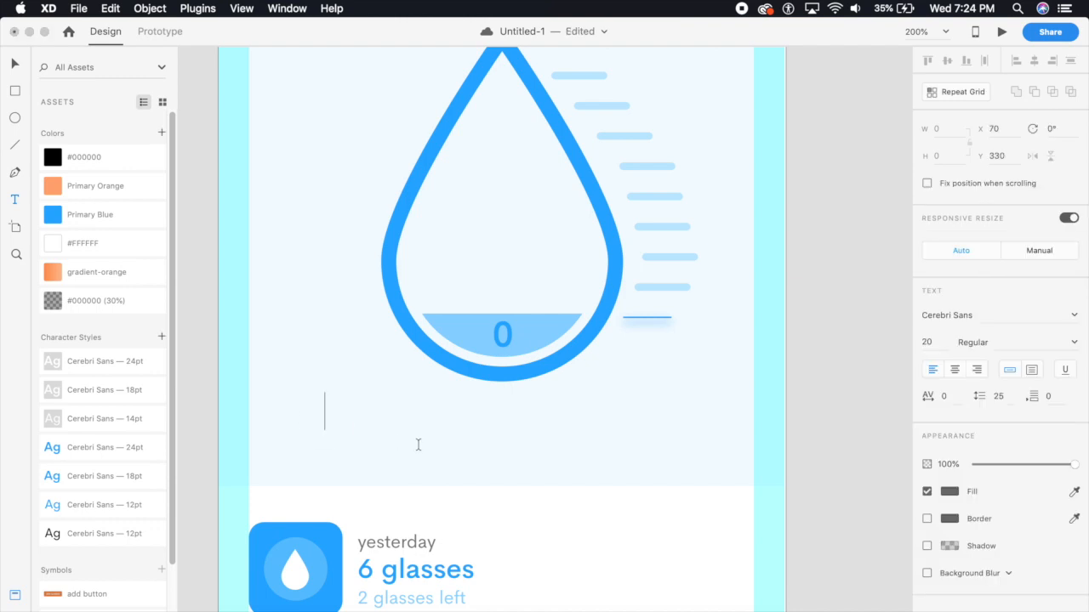
text(0/8 glas)
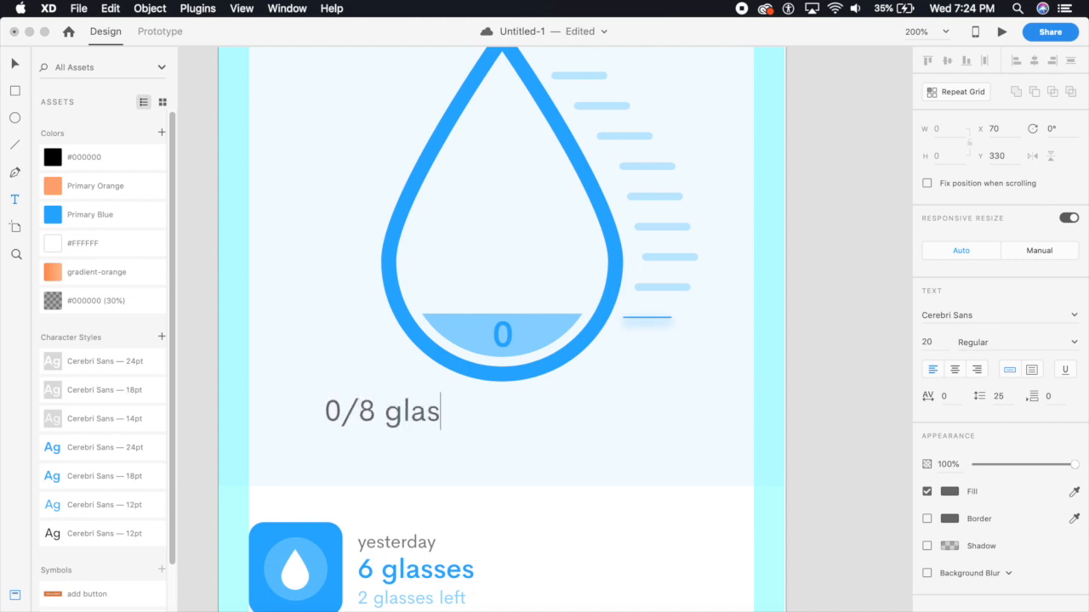
text(ses left)
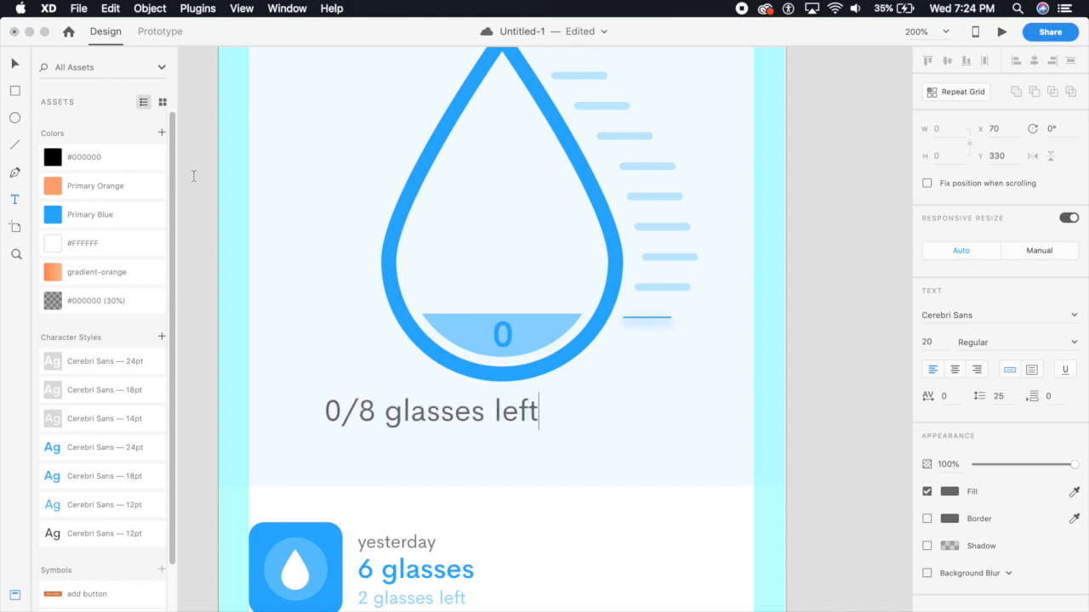
text( |)
click(14, 67)
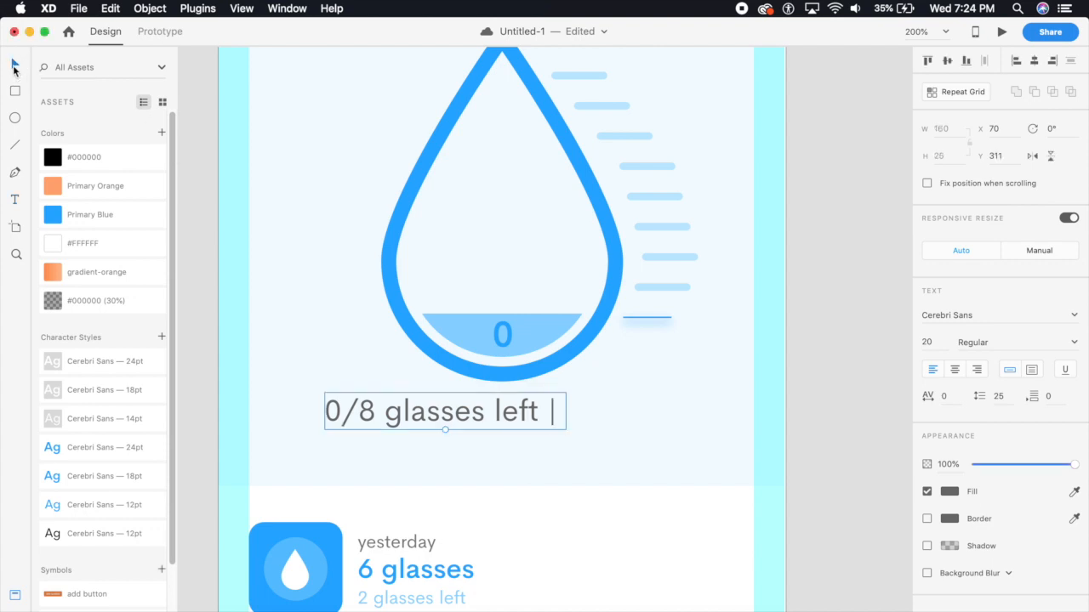
- Append "20 hrs left" to the header text line and give it the blue Cerebri Sans 18pt character style
double_click(562, 410)
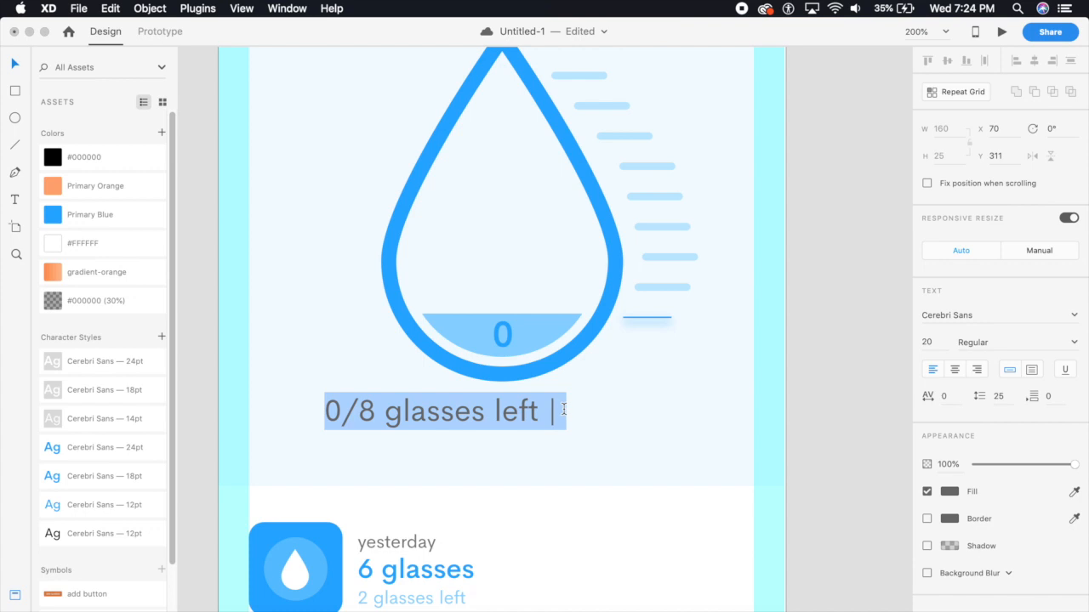
key(Right)
text(0)
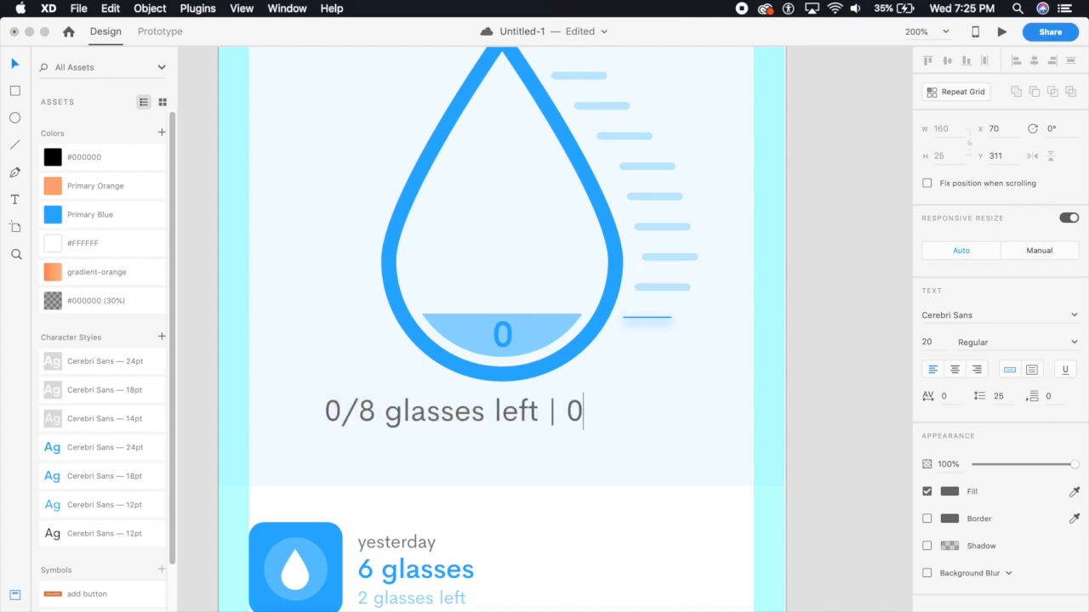
key(BackSpace)
text(20 hrs left)
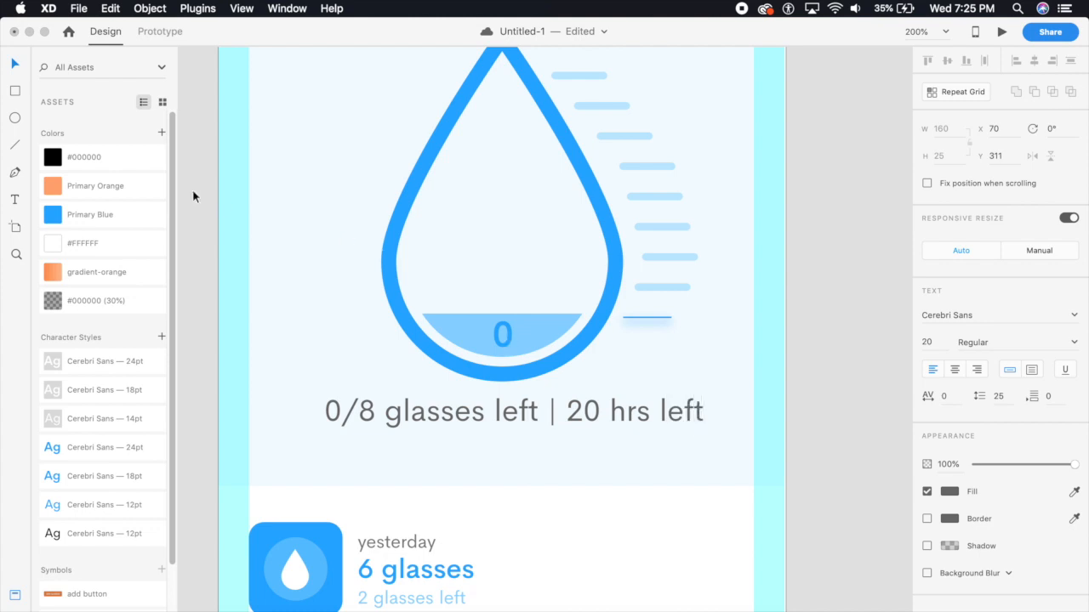
key(Escape)
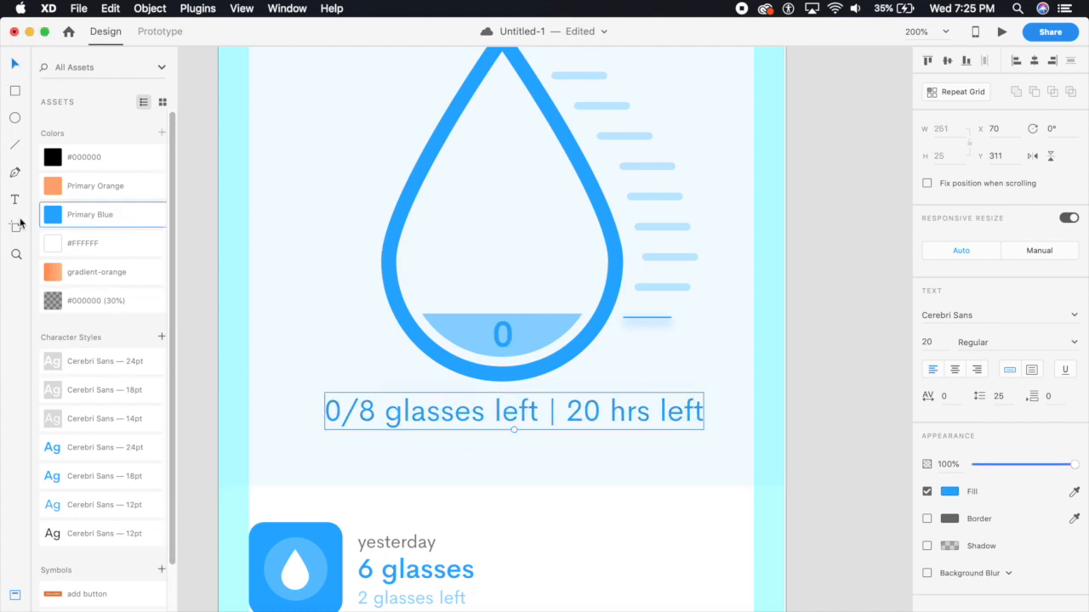
click(127, 473)
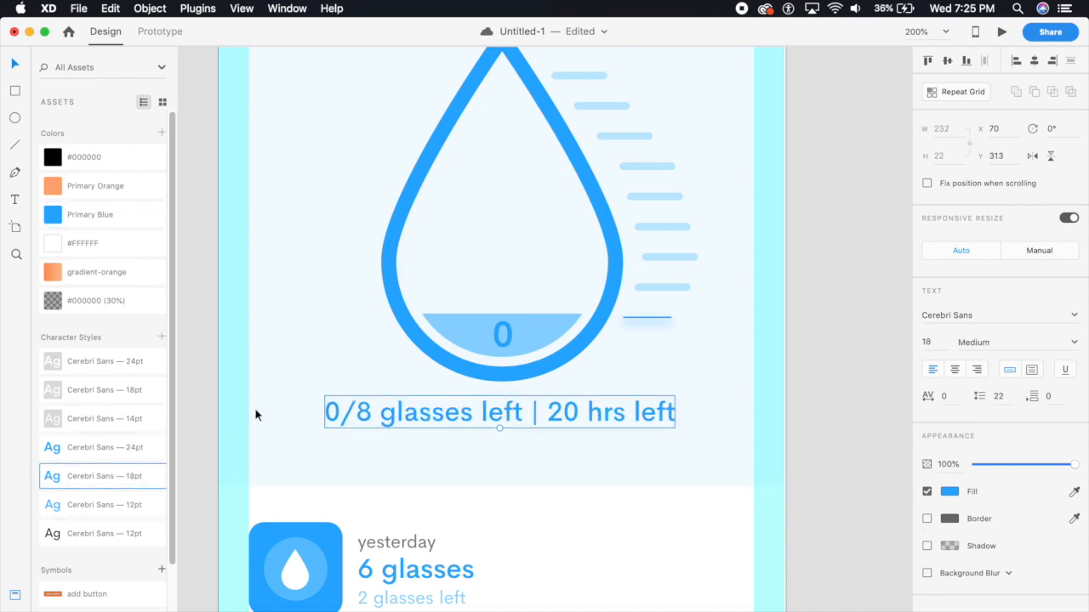
- Centre the "0/8 glasses left | 20 hrs left" text vertically and horizontally on the artboard, at X 72, Y 395
drag(514, 416, 490, 431)
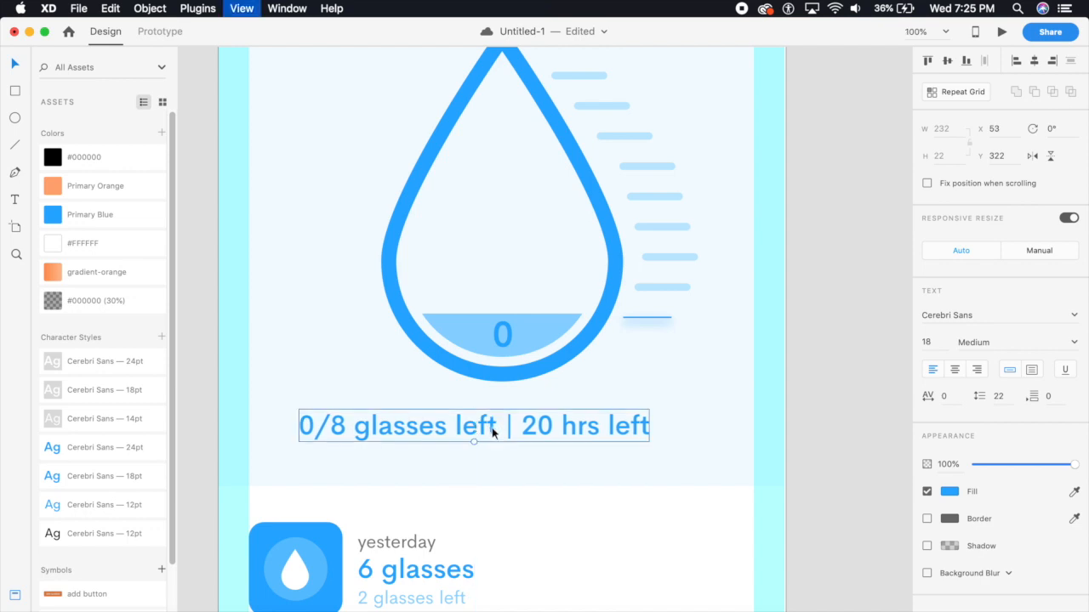
key(super+minus)
drag(548, 380, 559, 387)
click(950, 62)
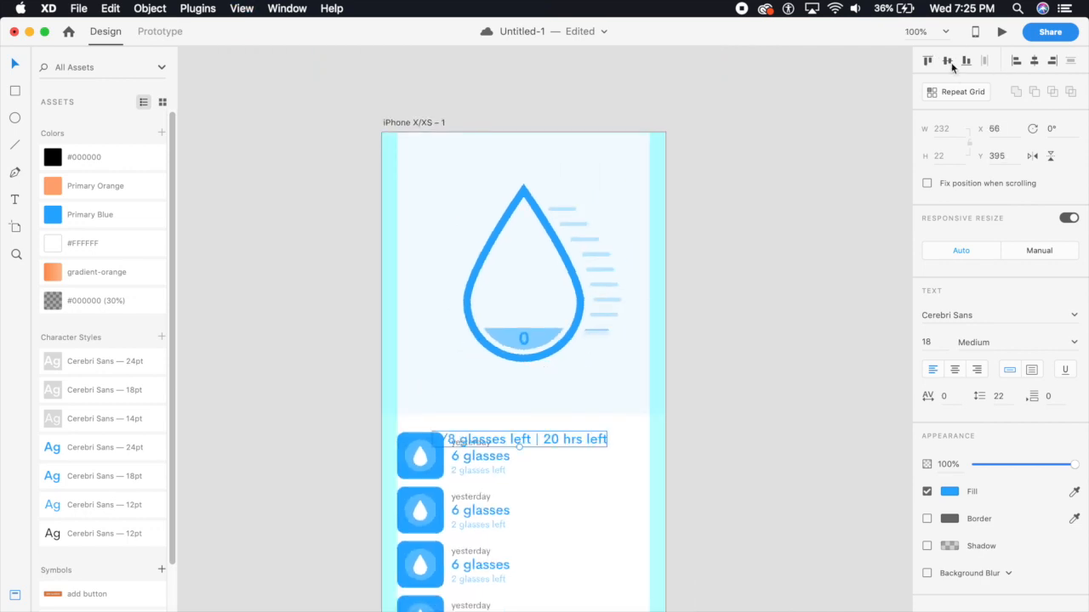
click(1037, 62)
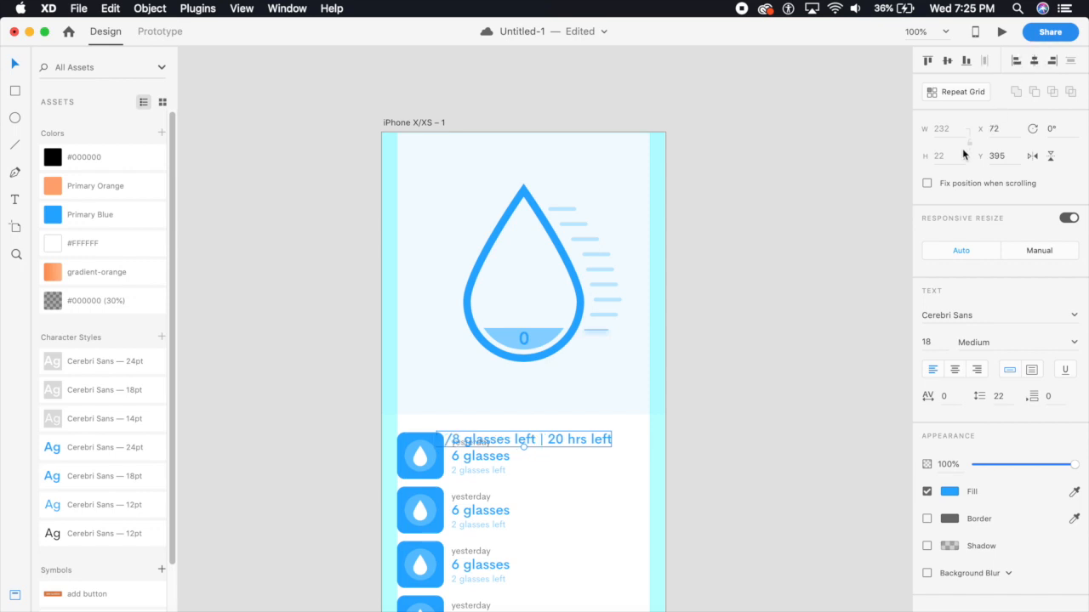
- Raise the centred text line into the light-blue header so it sits just beneath the large water drop
key(shift+Up)
key(shift+Up)
key(shift+Up)
key(shift+Up)
key(shift+Up)
key(shift+Up)
key(shift+Up)
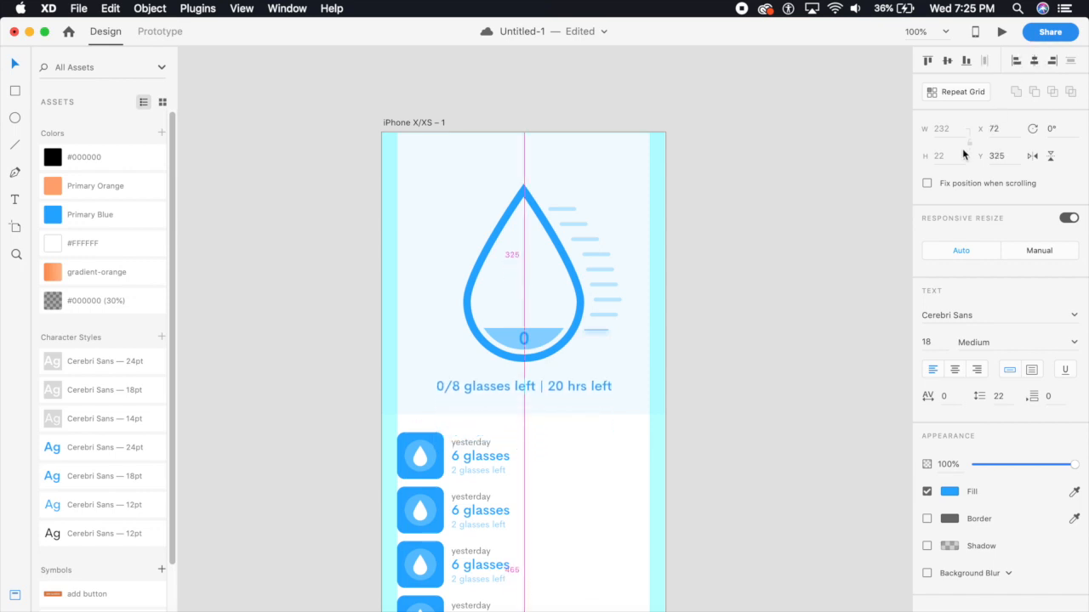
key(Up)
key(Up)
key(Up)
key(Up)
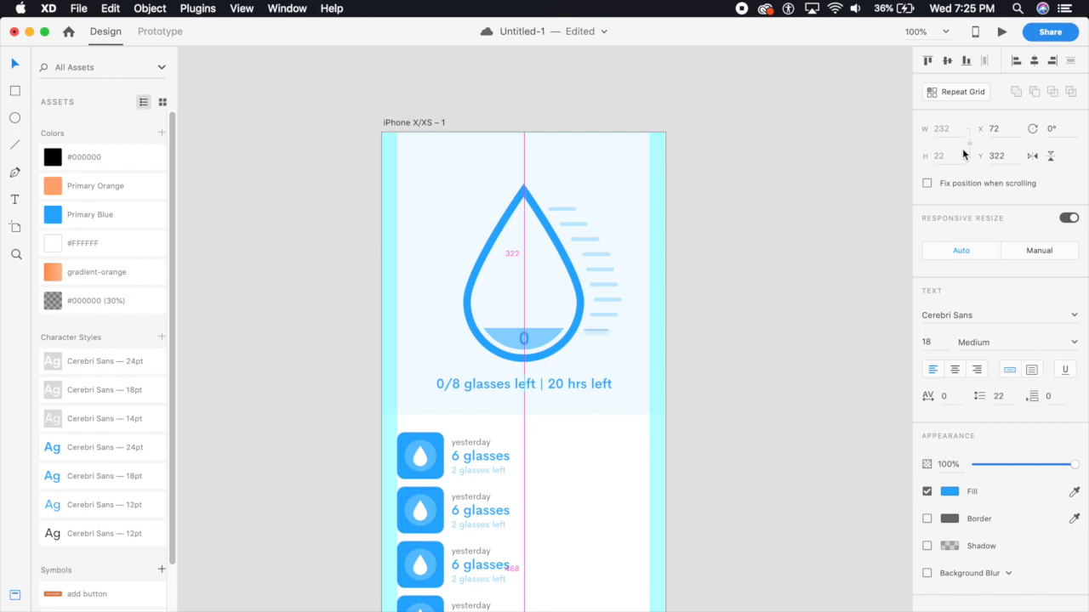
key(Down)
key(Down)
key(Down)
key(Down)
key(Down)
key(Up)
key(Up)
key(Up)
key(Up)
key(Up)
key(Up)
click(722, 482)
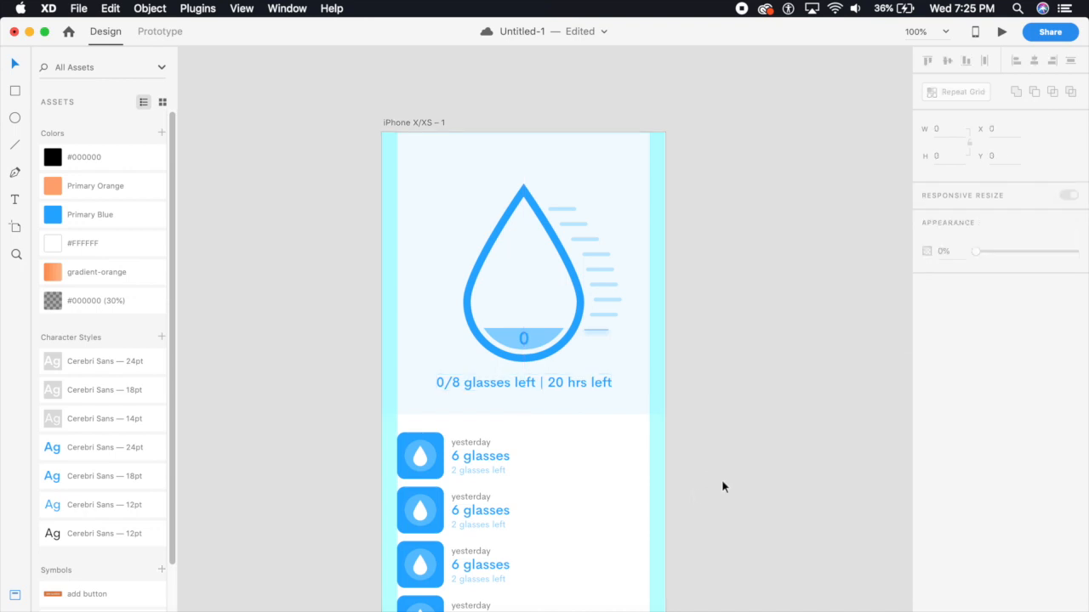
- Place the orange add symbol over the light-blue header's lower edge, against the right column guide, at X 290, Y 342
drag(679, 528, 637, 439)
scroll(140, 559, down, 4)
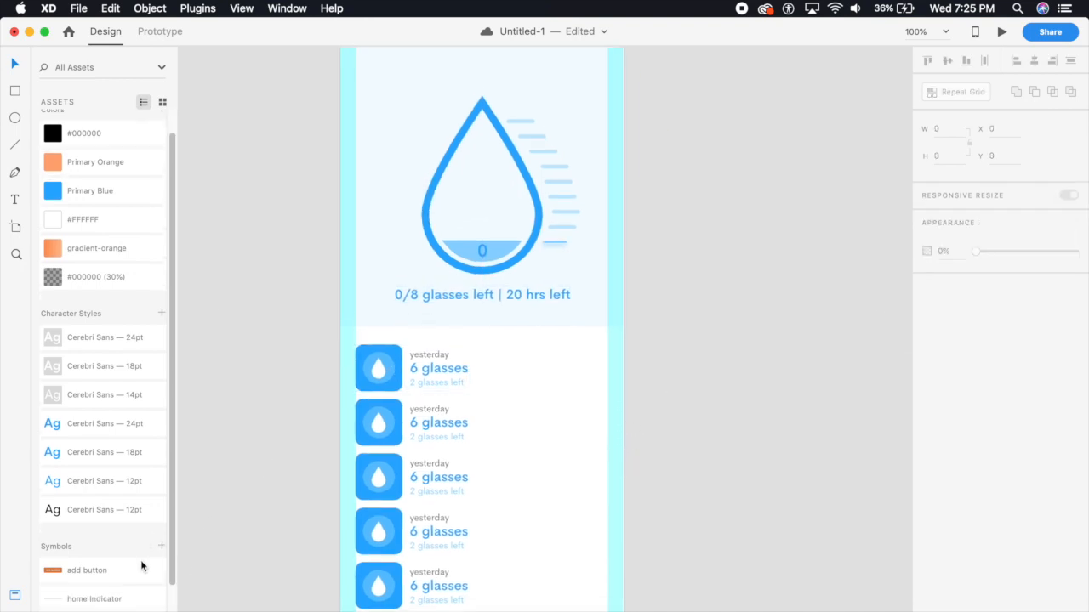
drag(75, 572, 574, 345)
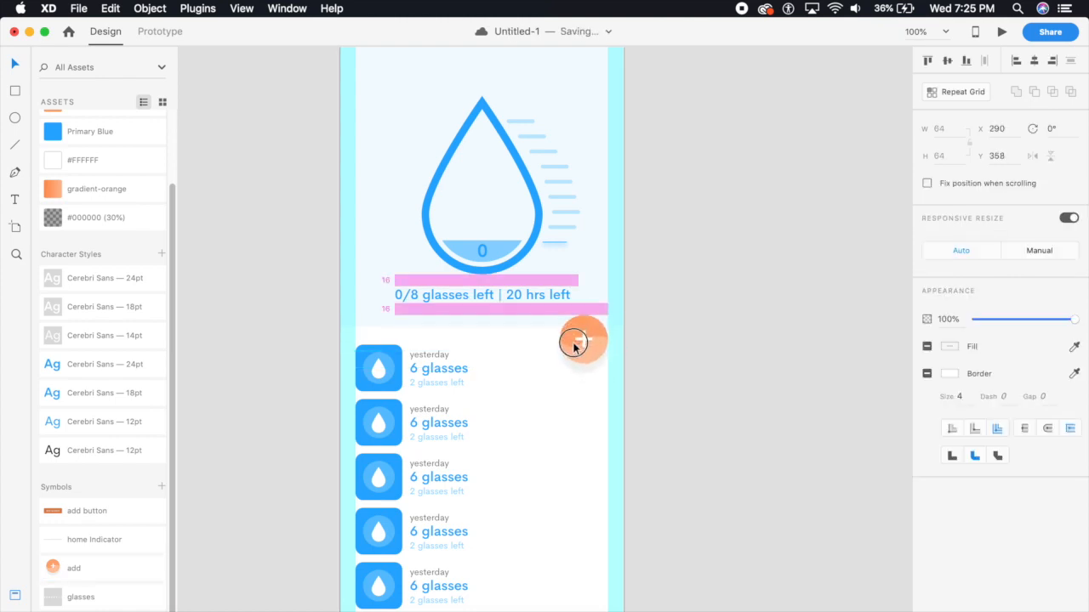
click(539, 394)
drag(590, 347, 593, 333)
click(586, 411)
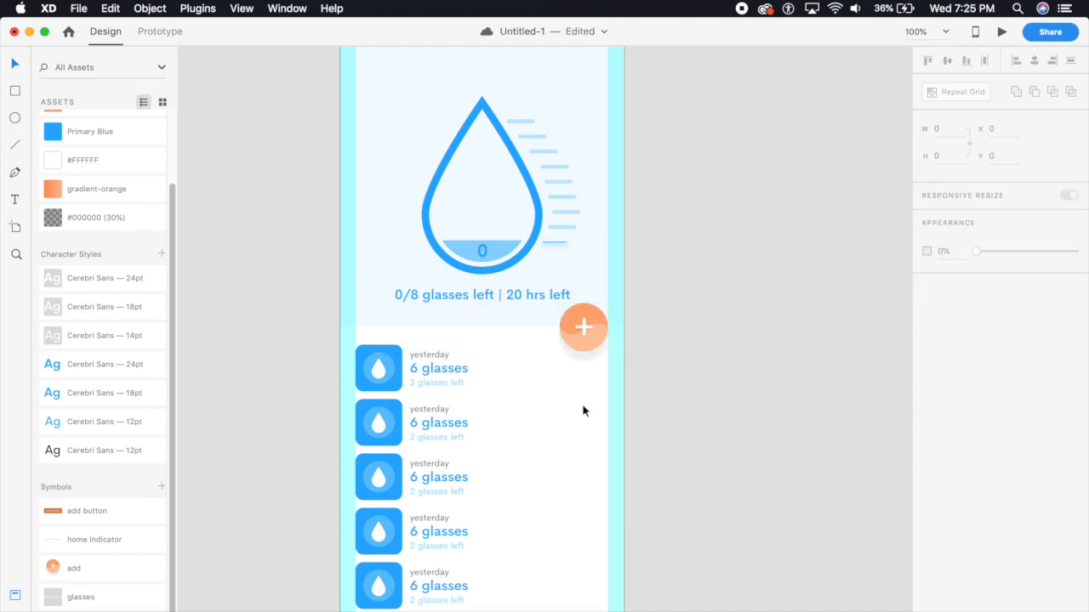
- Nudge the "0/8 glasses left | 20 hrs left" text line slightly up towards the large water drop
drag(547, 296, 547, 295)
click(532, 398)
drag(529, 403, 529, 450)
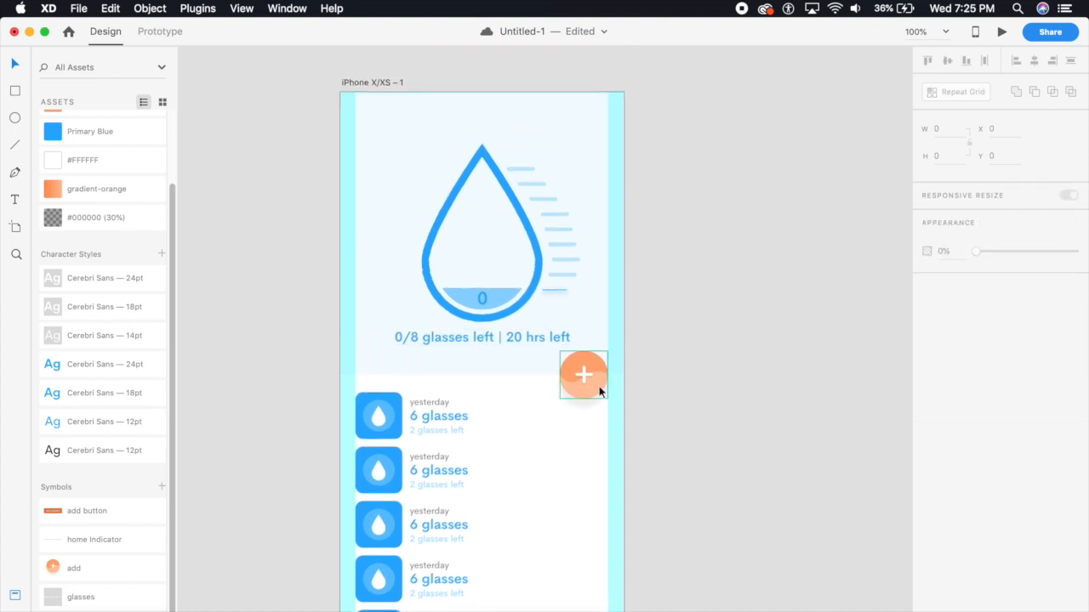
- Ungroup the orange add button symbol on the artboard so that its circle and plus icon can be edited individually
key(super+minus)
key(super+equal)
key(super+equal)
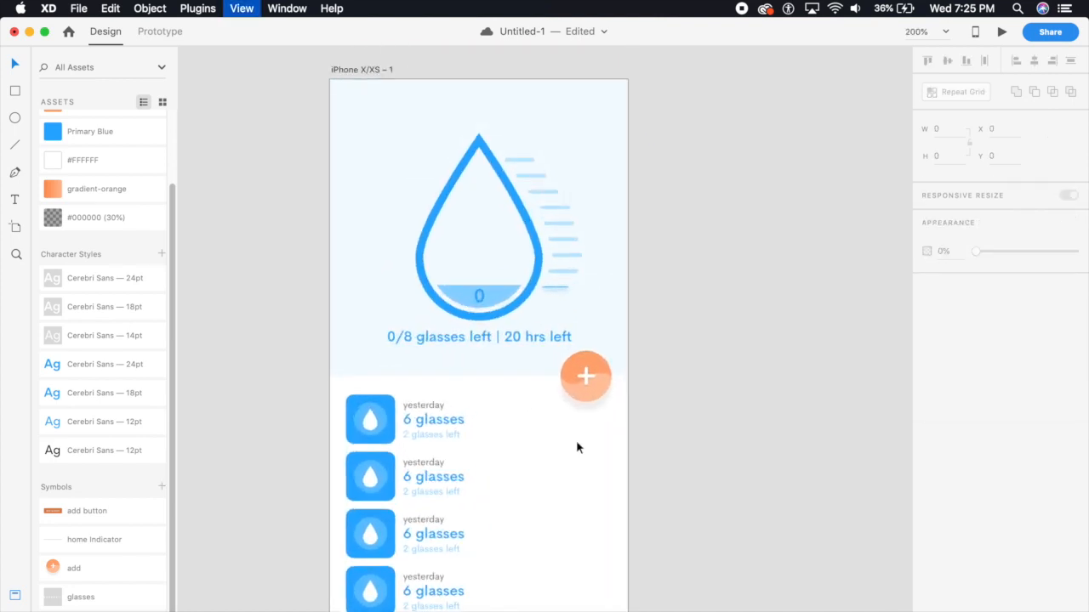
key(shift+super+apostrophe)
drag(609, 501, 568, 500)
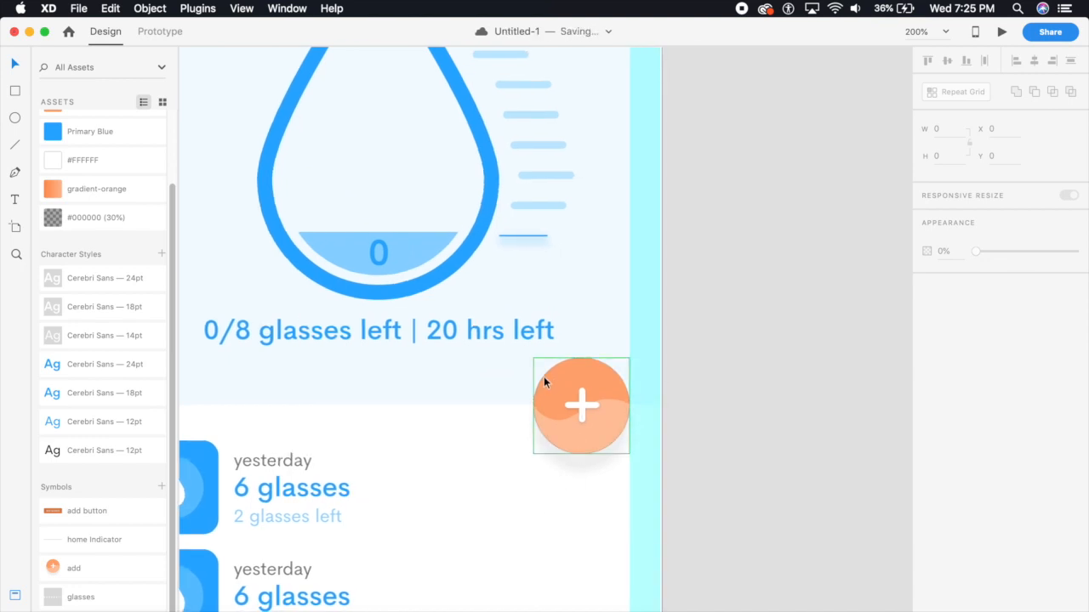
right_click(557, 406)
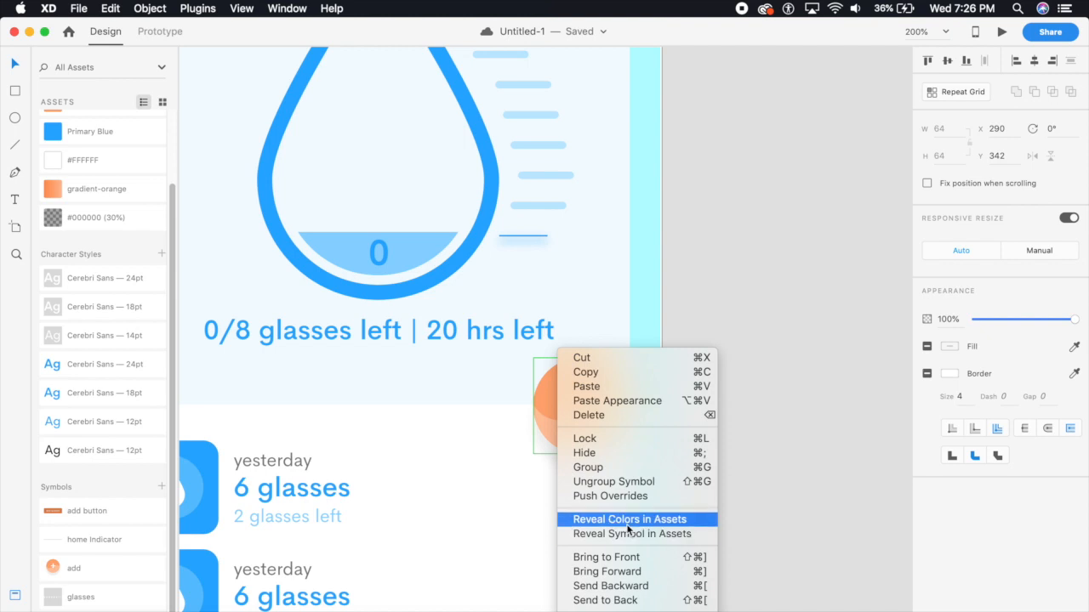
click(613, 481)
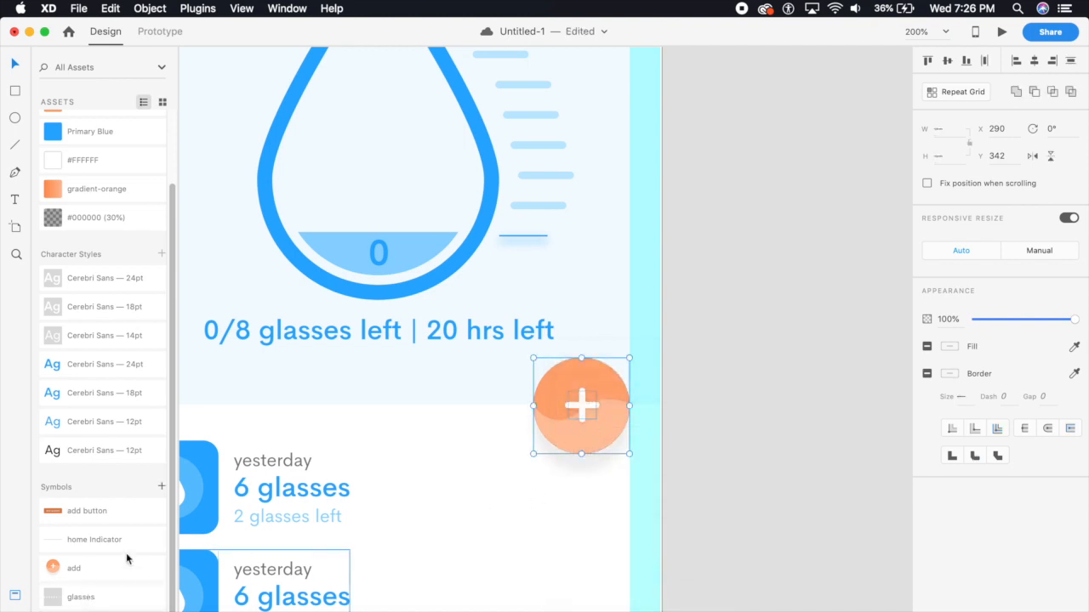
click(681, 530)
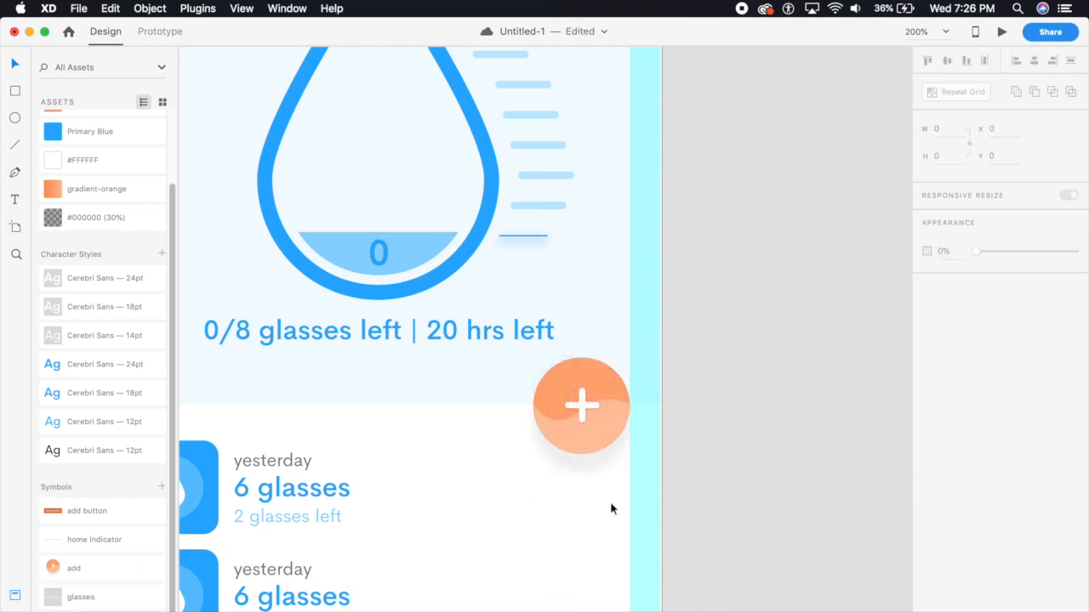
click(596, 429)
double_click(580, 407)
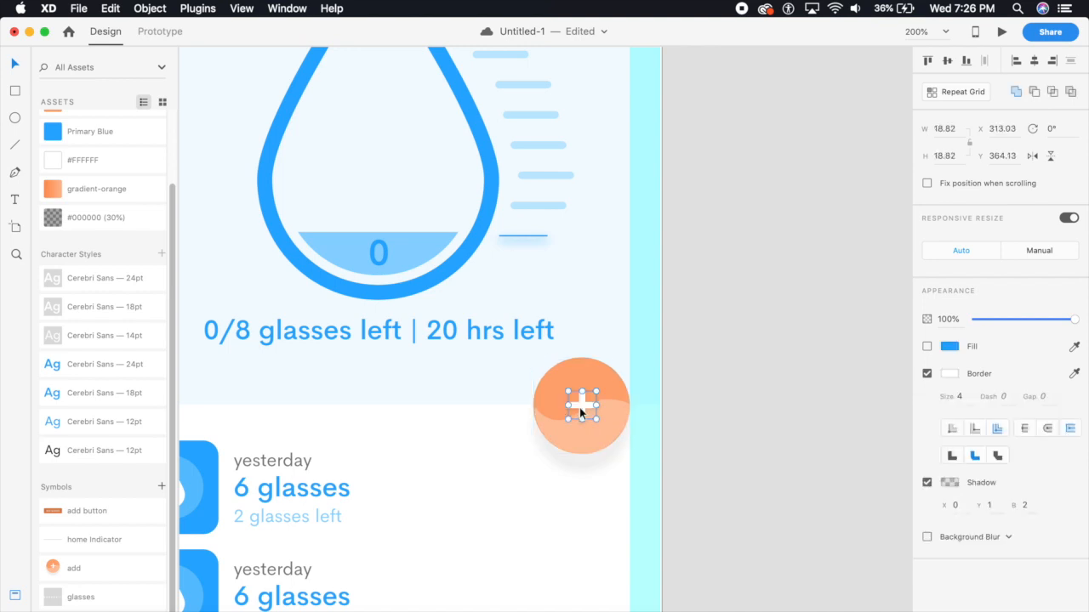
key(Escape)
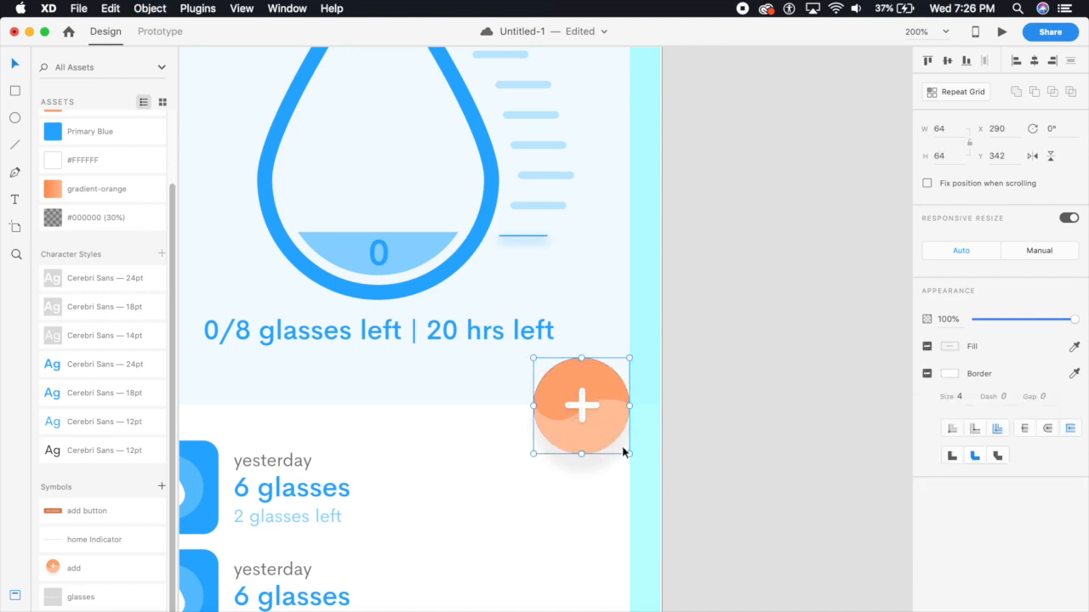
- Rename the iPhone X/XS artboard as "home"
key(super+1)
key(super+minus)
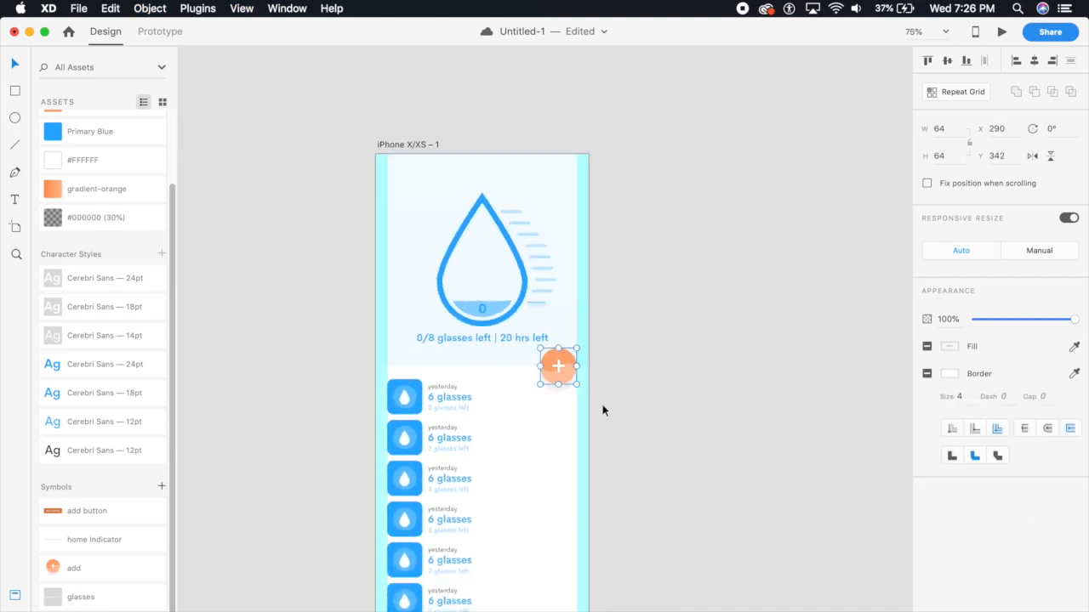
drag(485, 436, 506, 414)
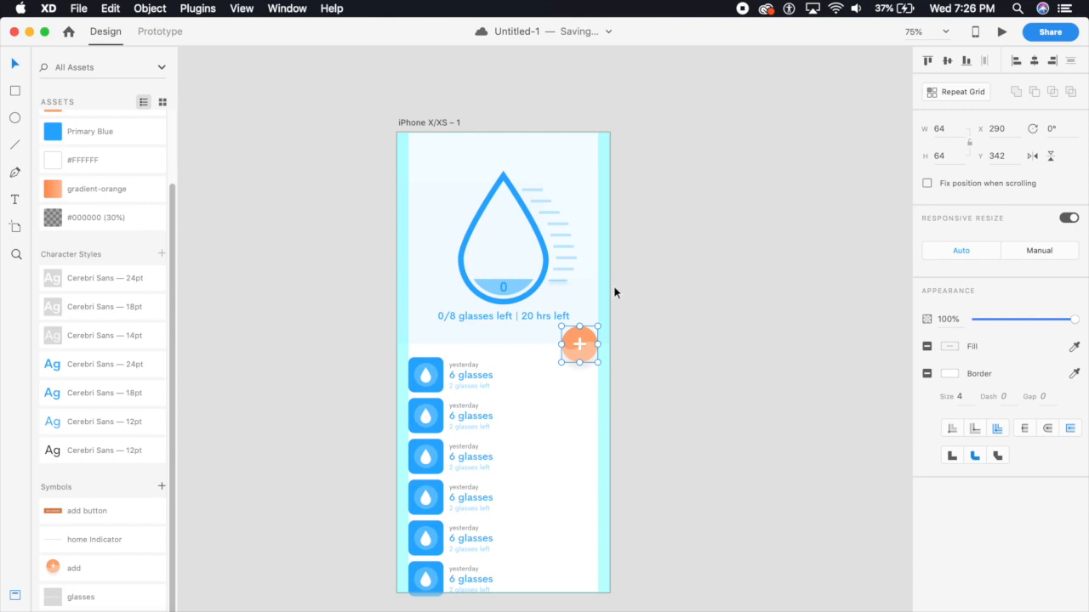
drag(627, 348, 488, 363)
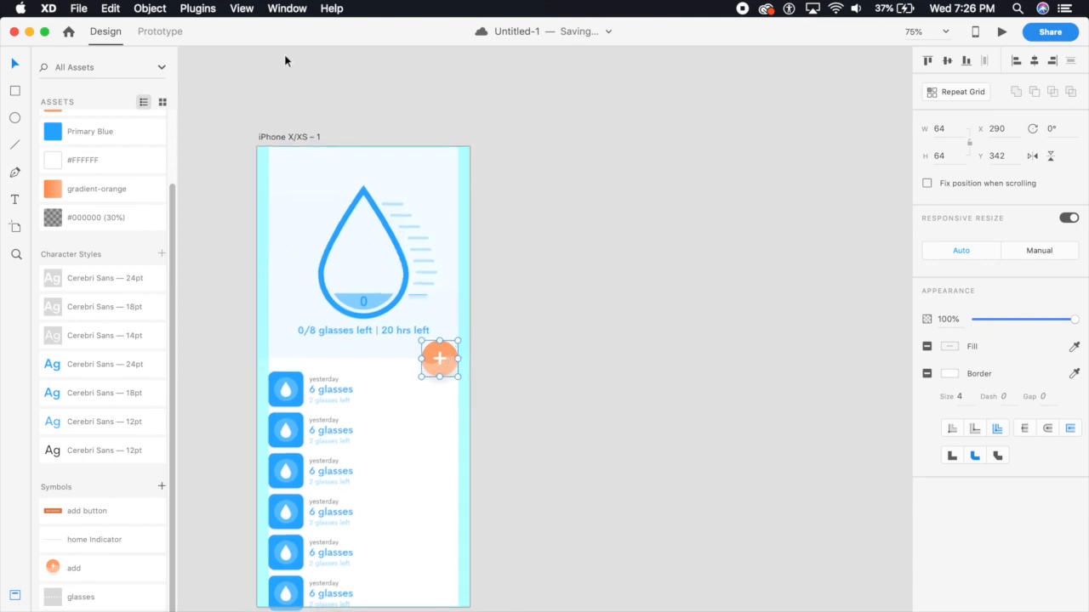
double_click(311, 137)
text(home)
key(Return)
click(498, 262)
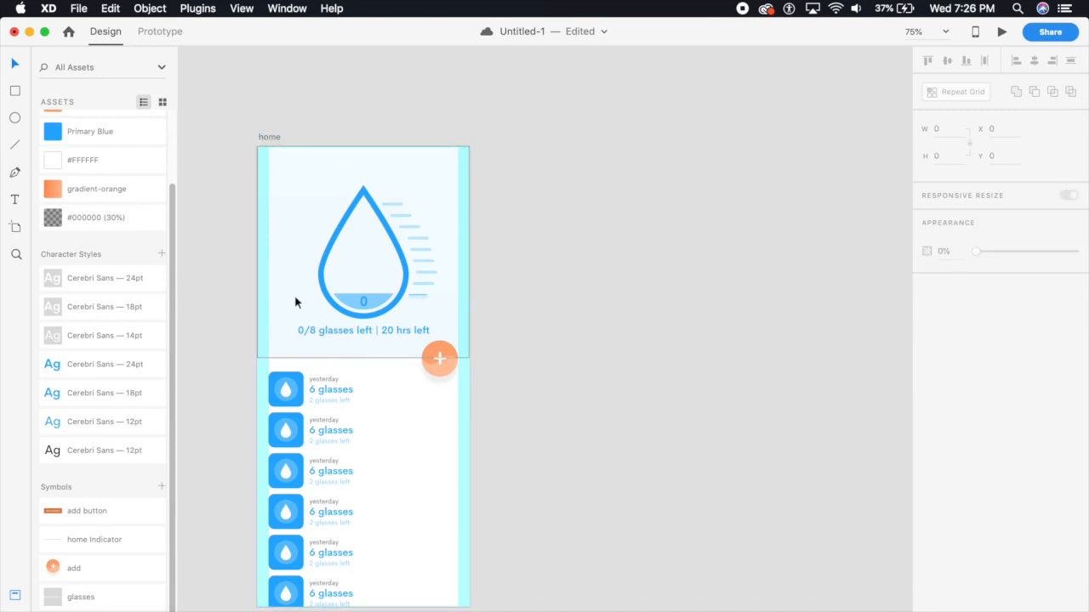
- Duplicate the home artboard to create a second screen beside it
click(266, 137)
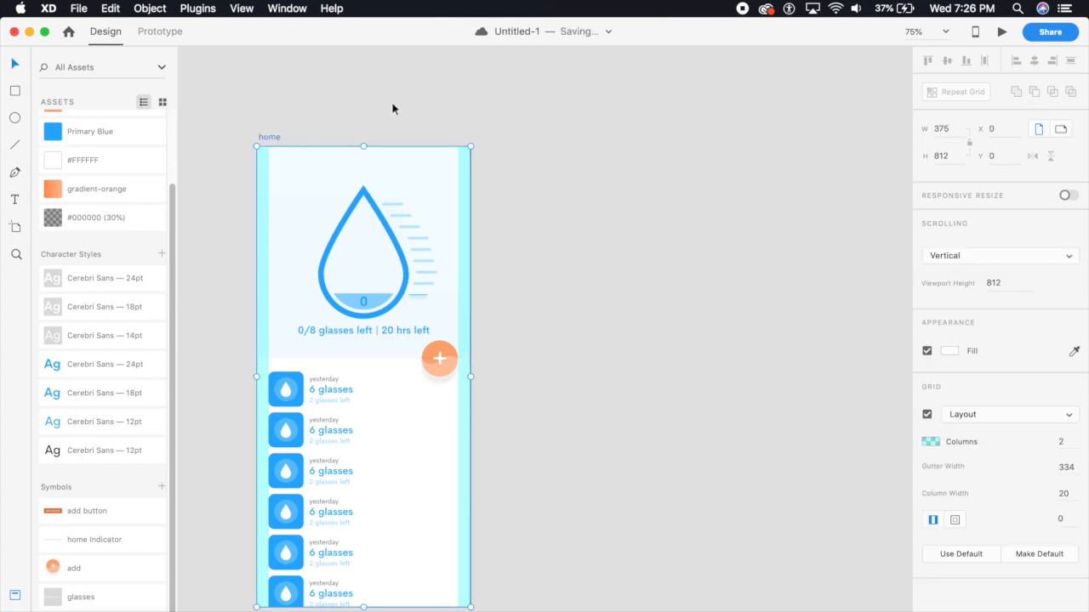
key(super+d)
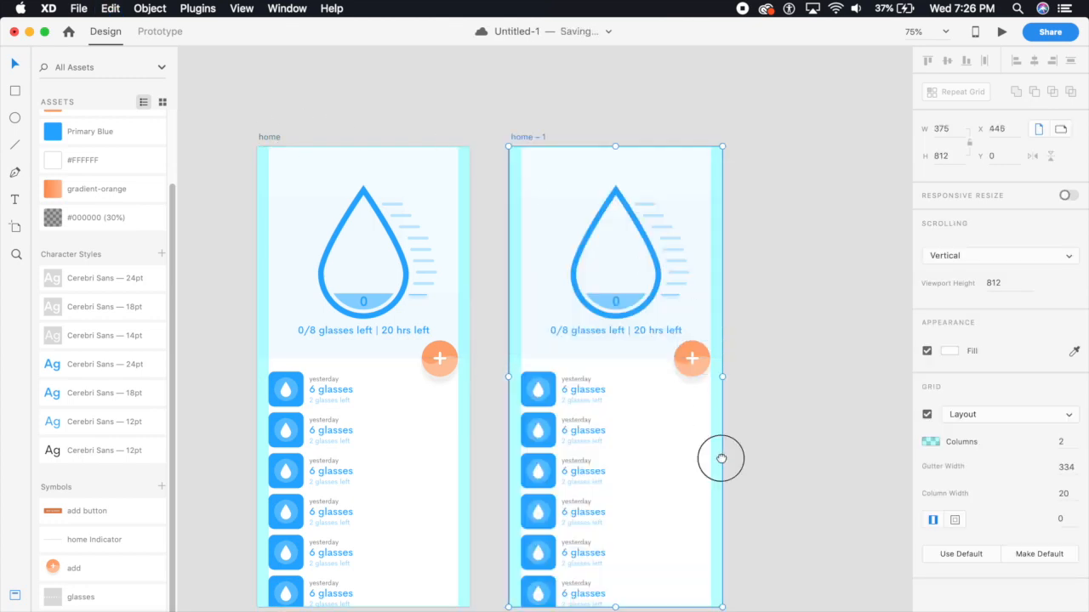
scroll(698, 460, right, 3)
- Draw a closed full-width rectangle with the Pen tool on the copied artboard, from about Y 94 down to the artboard's bottom edge
click(14, 173)
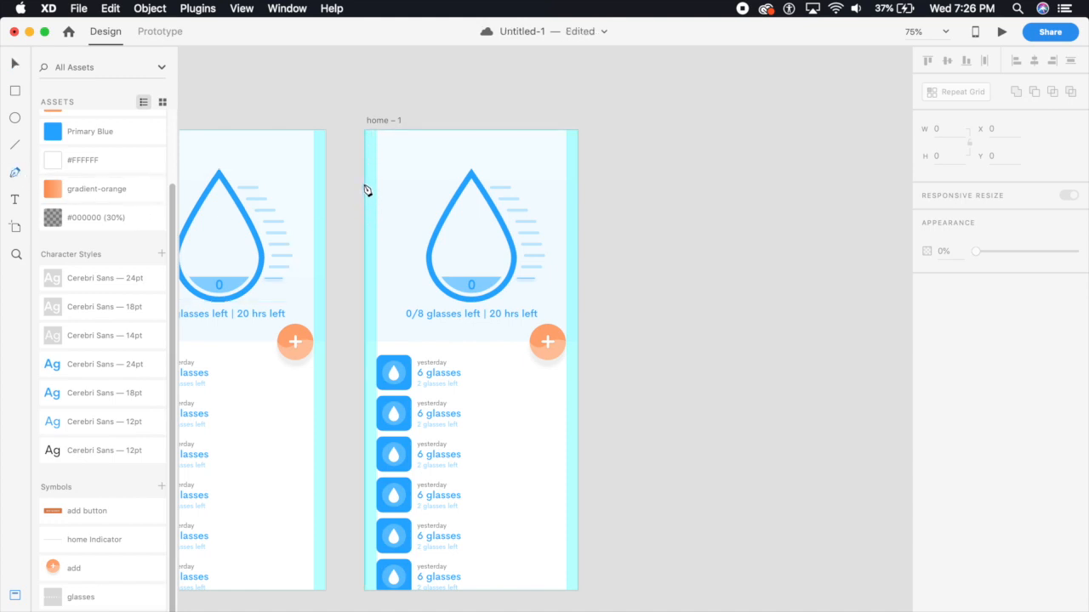
click(365, 183)
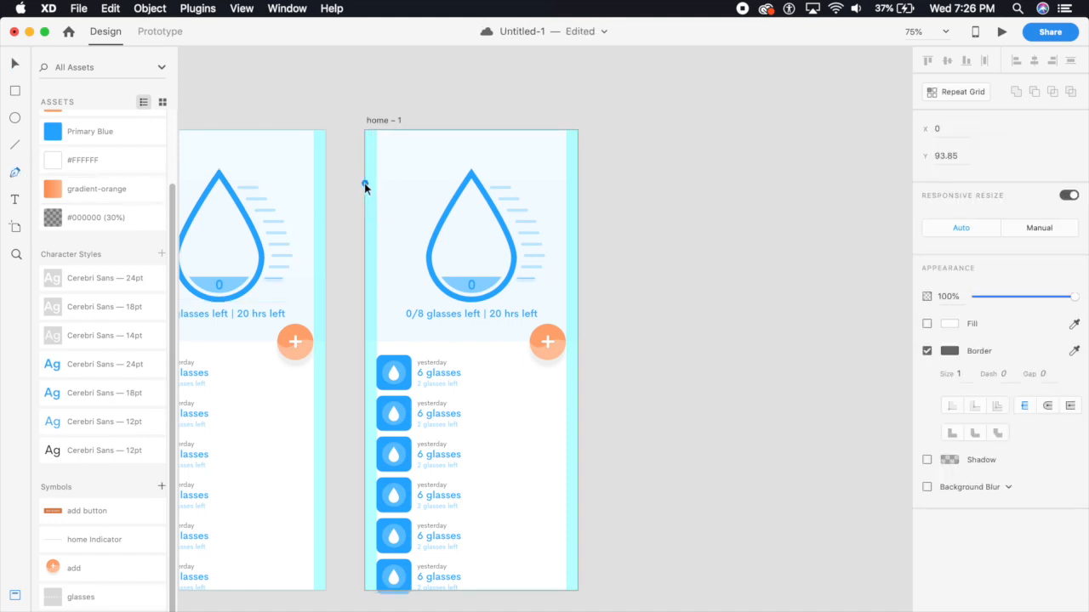
click(577, 183)
click(578, 184)
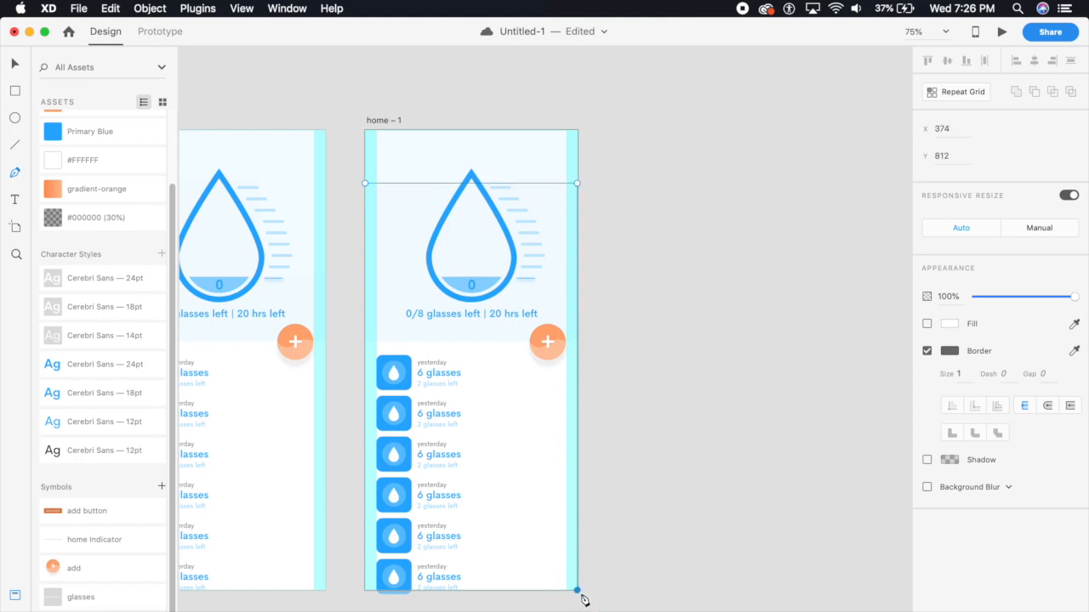
click(363, 593)
click(364, 183)
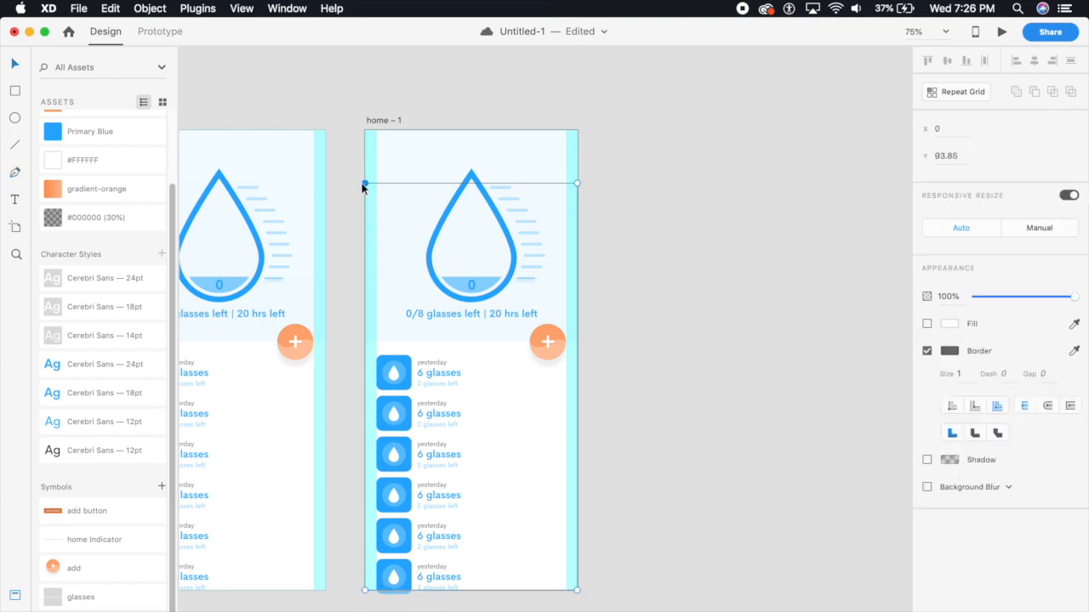
click(15, 65)
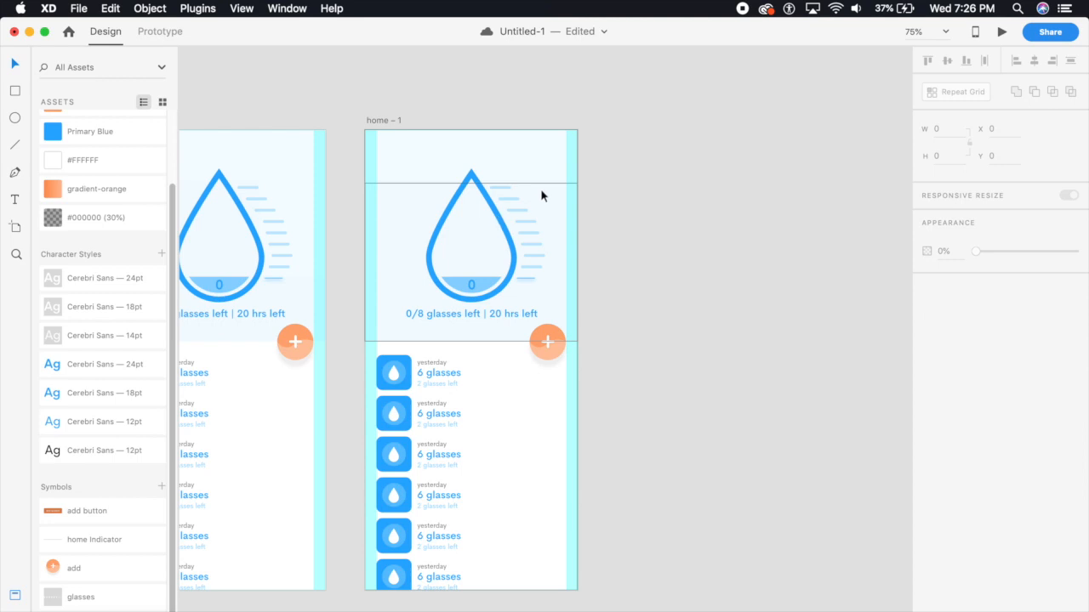
- Add an anchor point midway along the path's top edge and pull its curve into a wave dipping below the corners
key(super+1)
key(super+2)
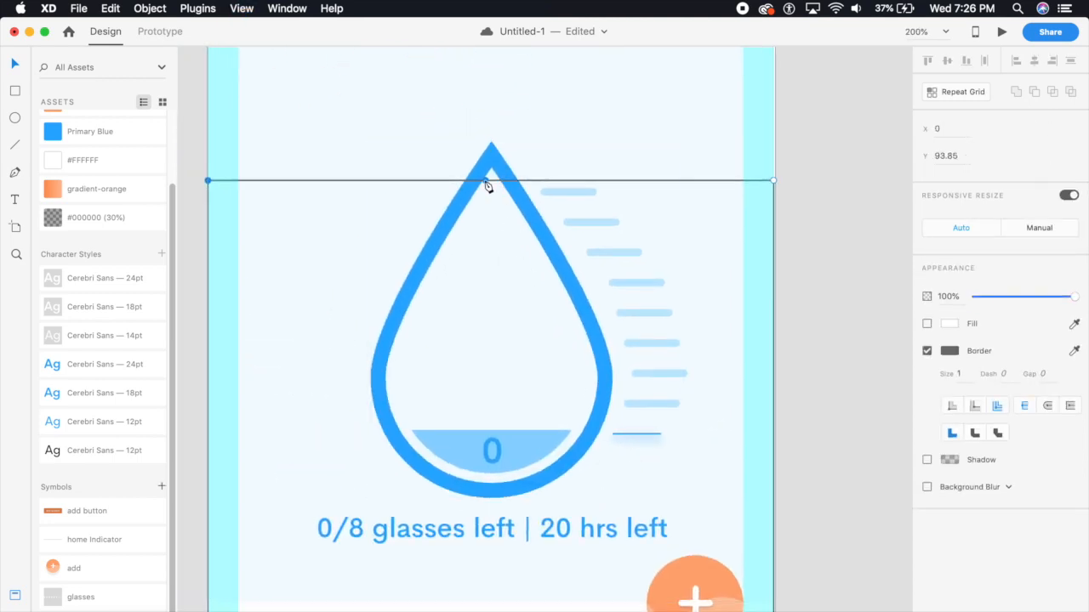
click(492, 181)
drag(493, 182, 530, 224)
drag(672, 223, 661, 178)
click(846, 297)
- Fill the wave shape with Primary Blue and remove its border
key(super+1)
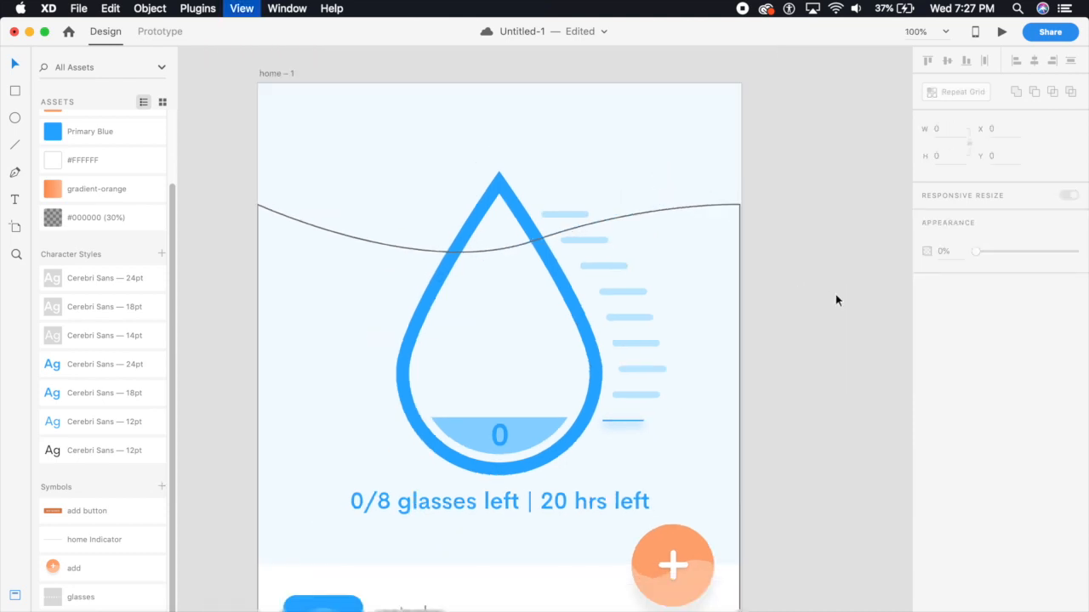
scroll(581, 350, down, 3)
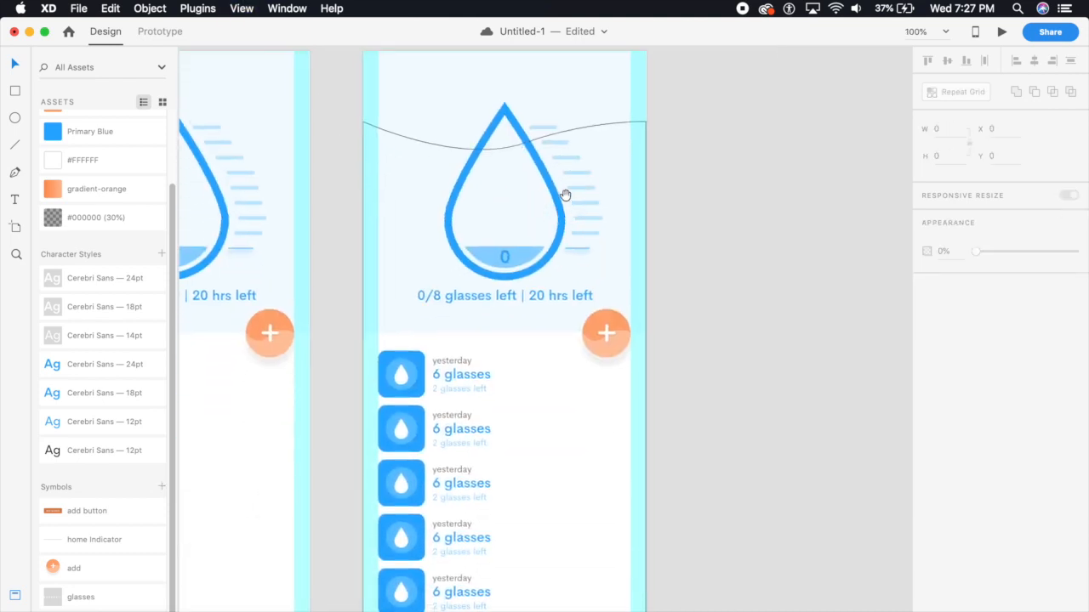
click(612, 126)
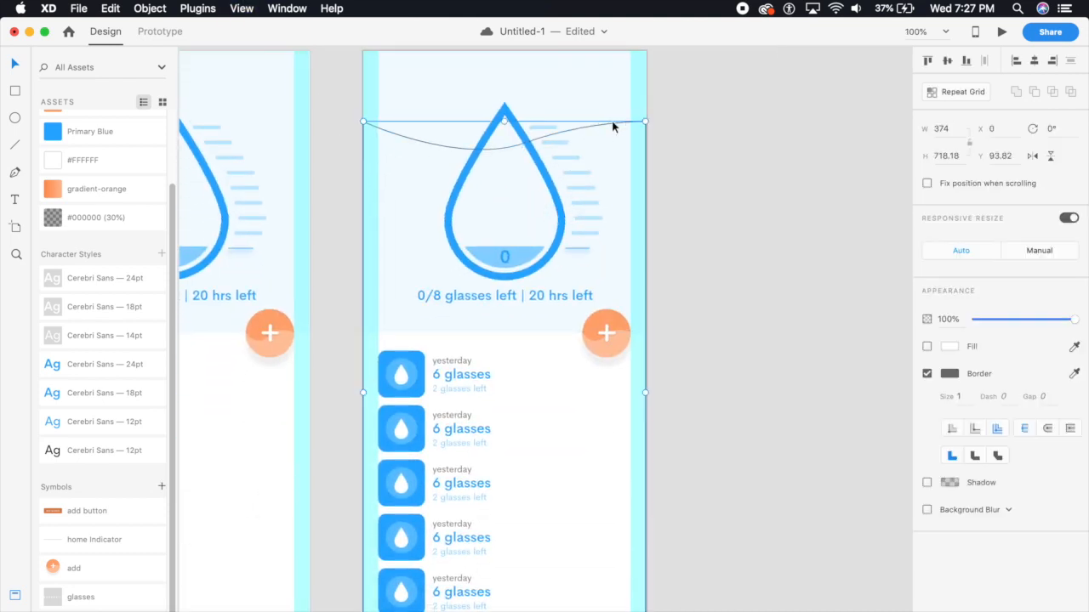
click(927, 347)
click(927, 374)
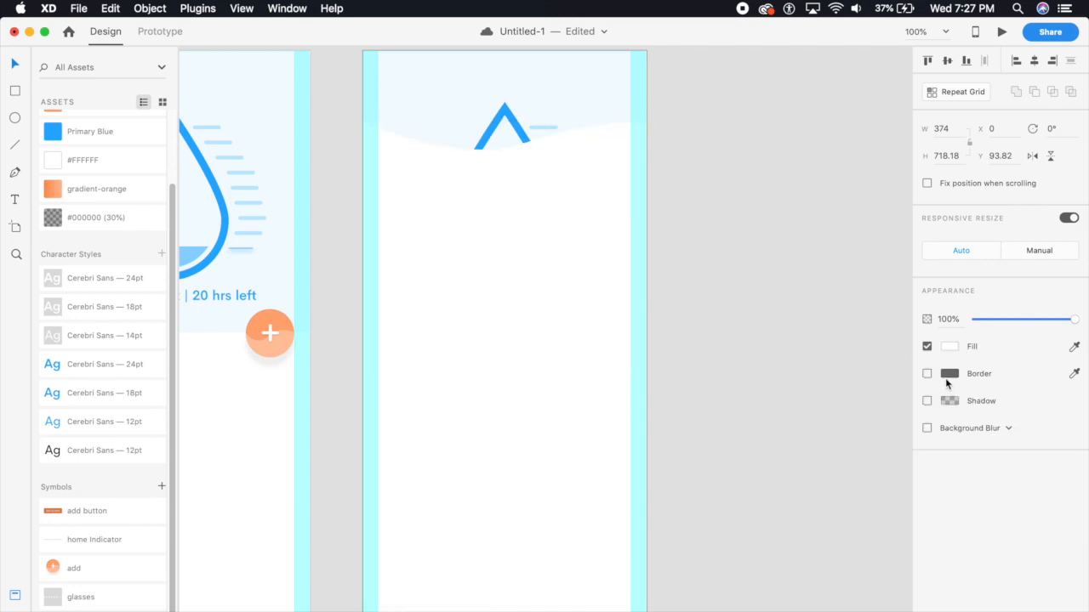
scroll(92, 165, up, 2)
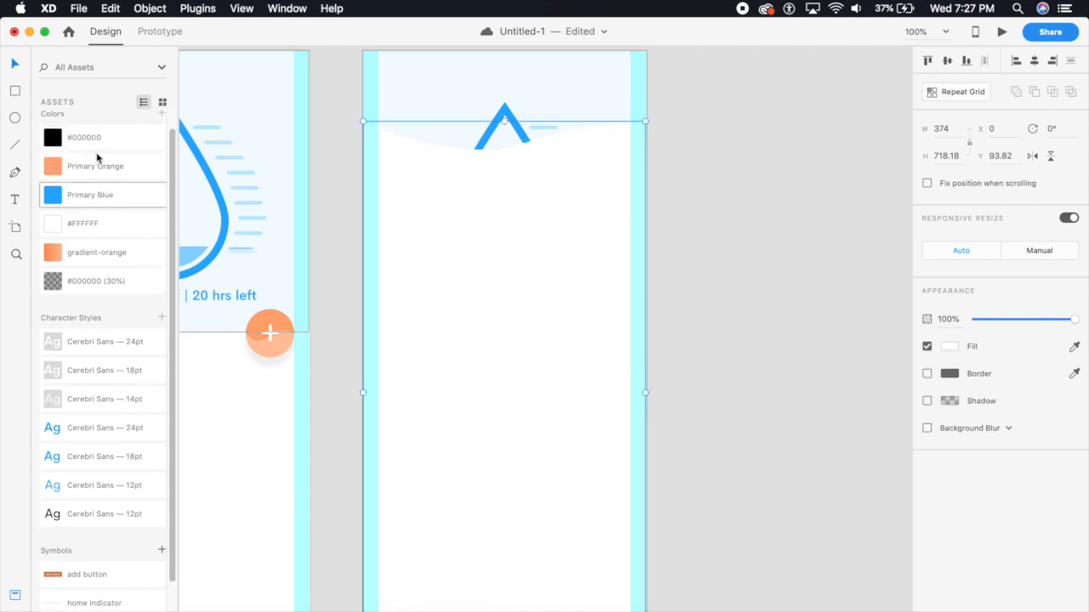
click(136, 204)
- Shrink the blue wave's height to 0 from its top edge, flattening it against the artboard's bottom at Y 812
key(super+minus)
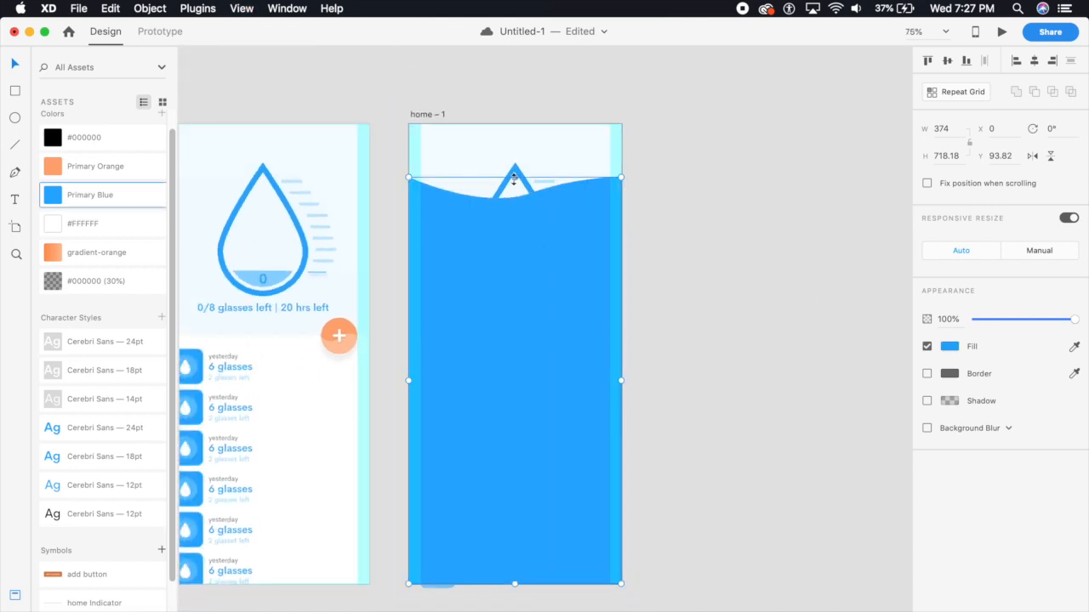
drag(514, 179, 544, 585)
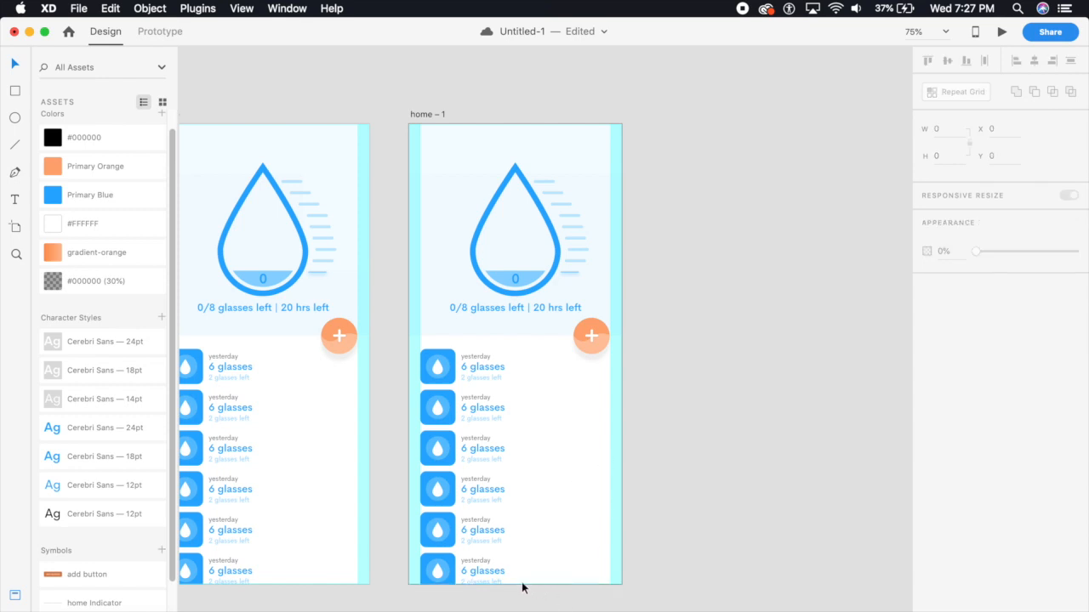
- Rename the flattened path's layer, Path 28, as "wave"
click(16, 611)
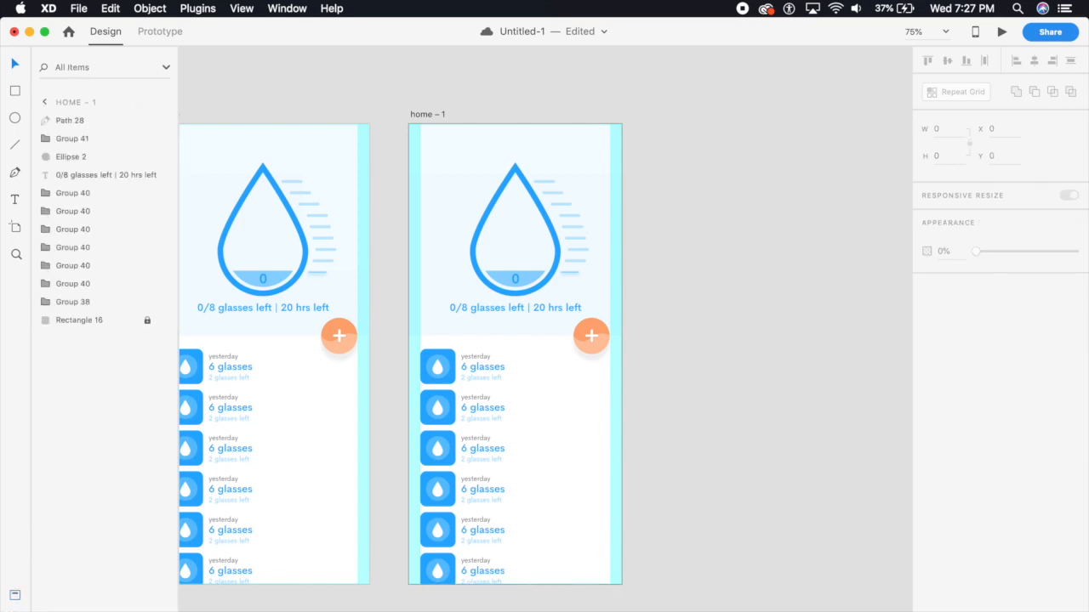
click(107, 331)
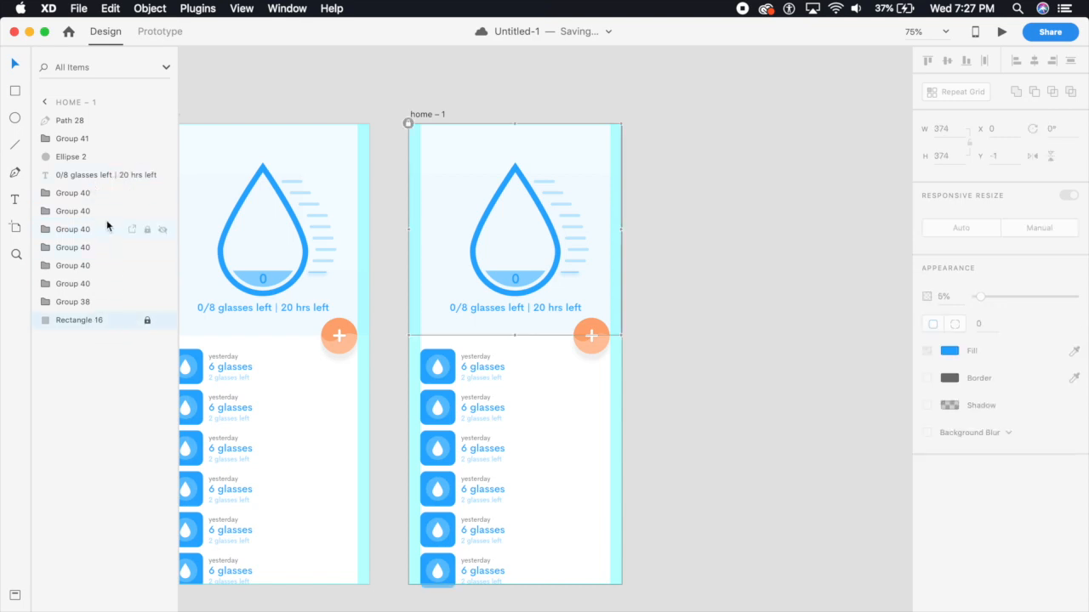
click(94, 121)
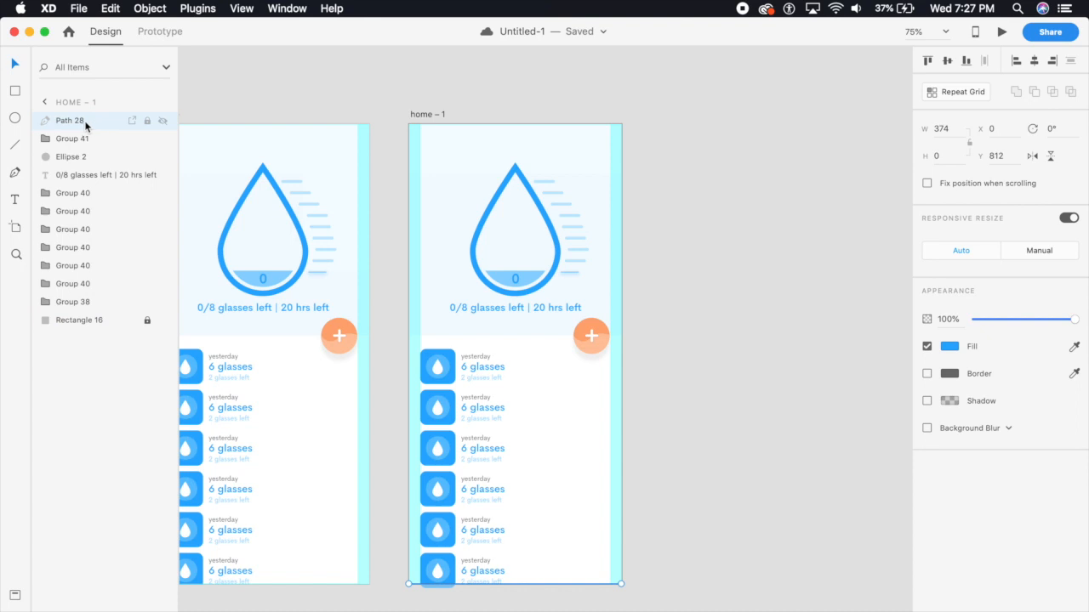
double_click(103, 121)
text(wave)
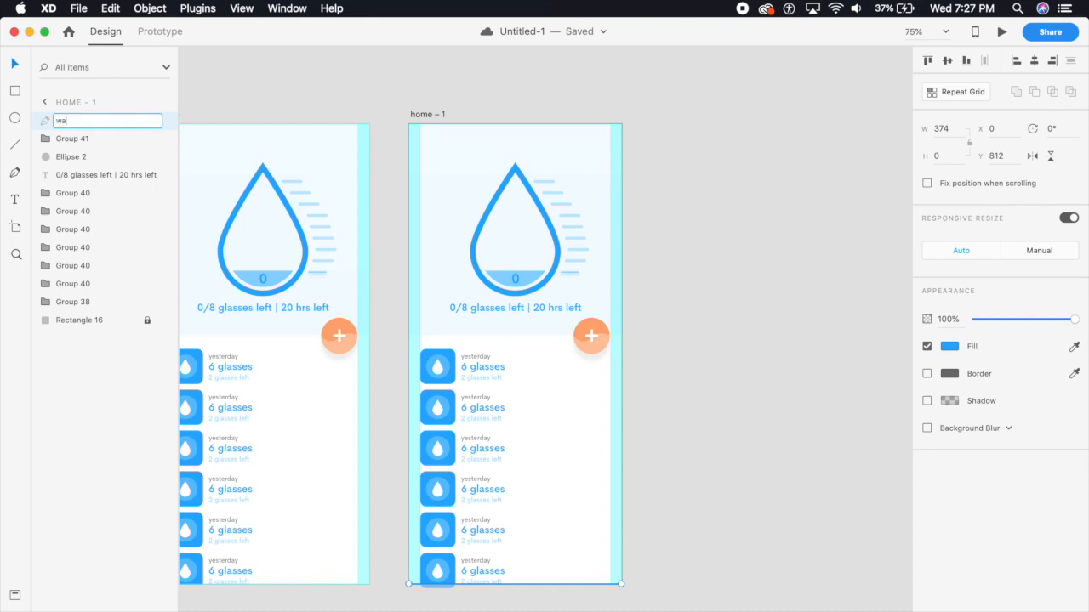
key(Return)
- Rename the duplicated artboard as "expanded"
click(331, 85)
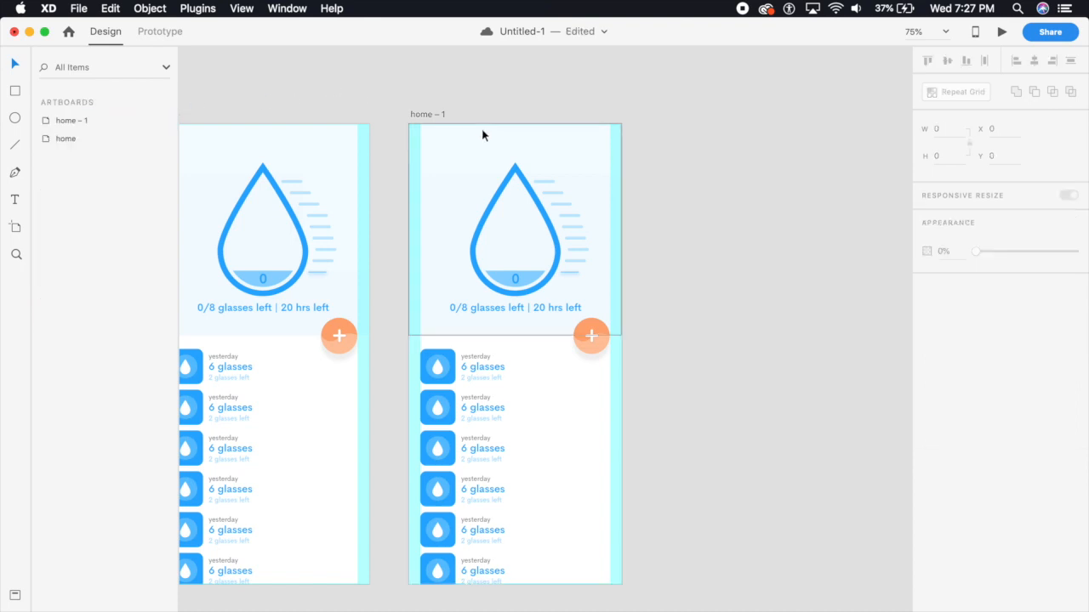
key(super+minus)
click(485, 191)
double_click(485, 188)
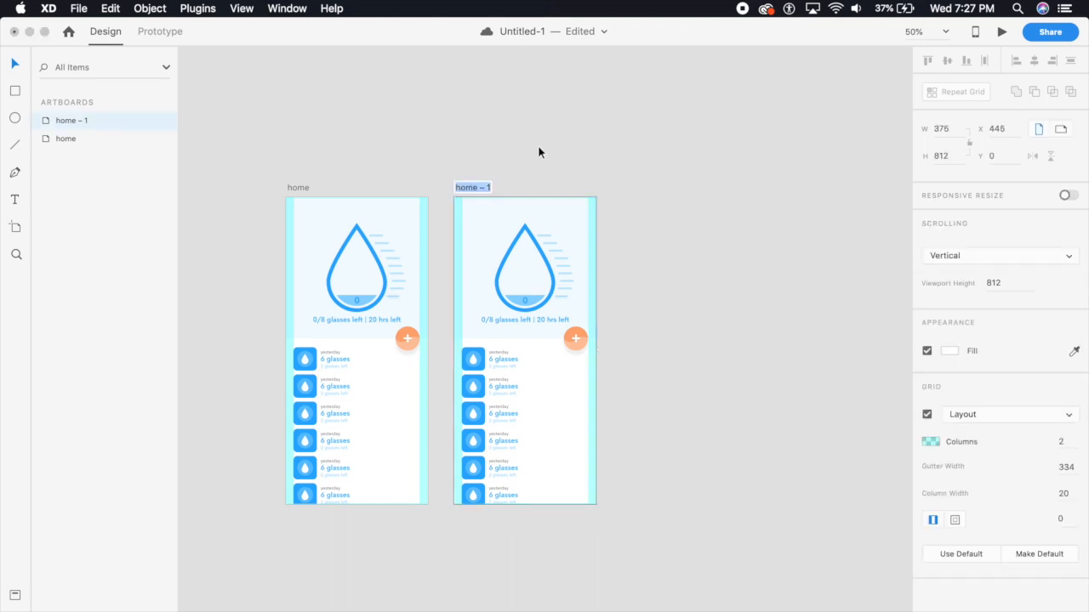
text(expanded)
key(Return)
- Select the flattened wave layer inside the expanded artboard
key(super+equal)
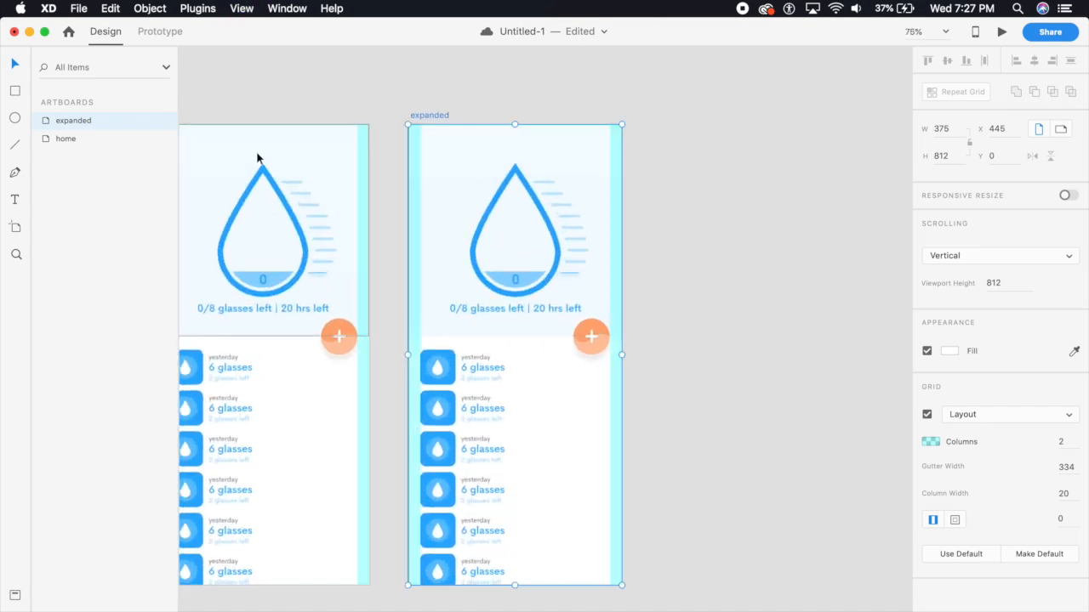
double_click(107, 124)
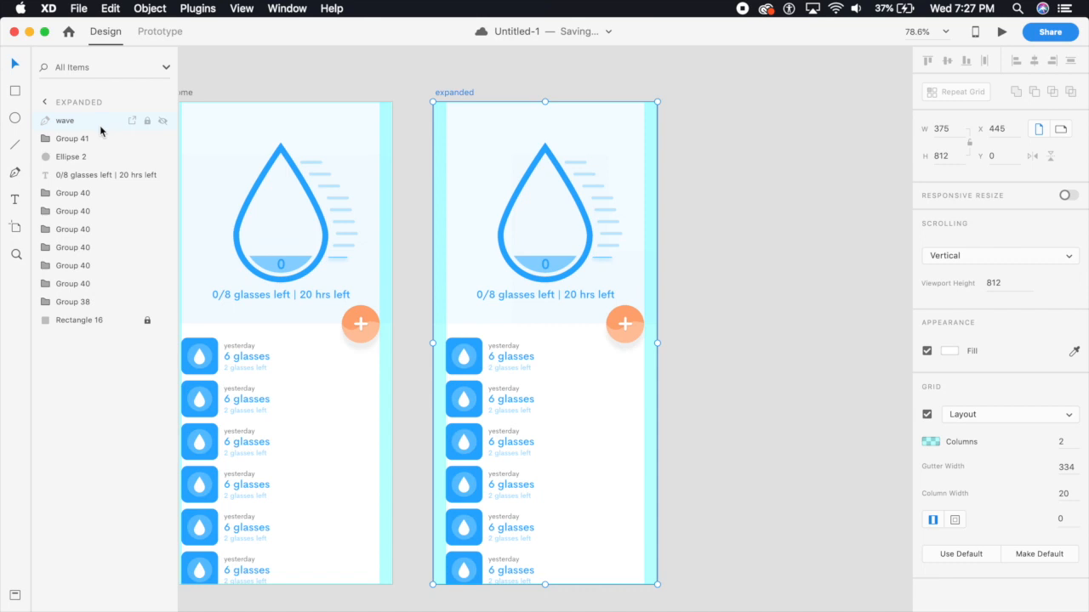
click(83, 126)
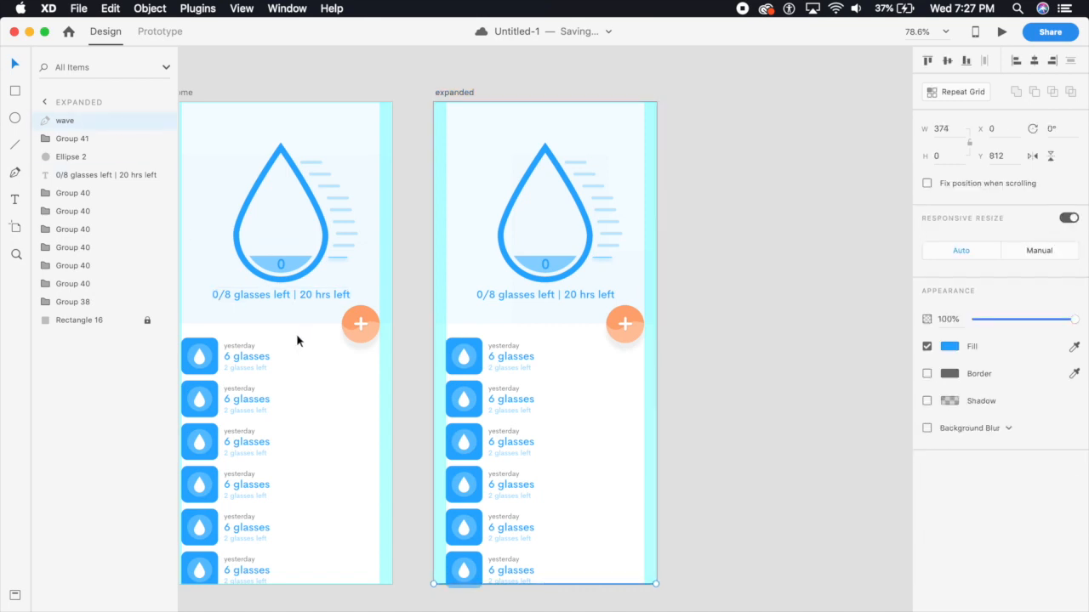
- Paste the copied flat wave shape onto the home artboard
drag(290, 491, 406, 477)
click(414, 480)
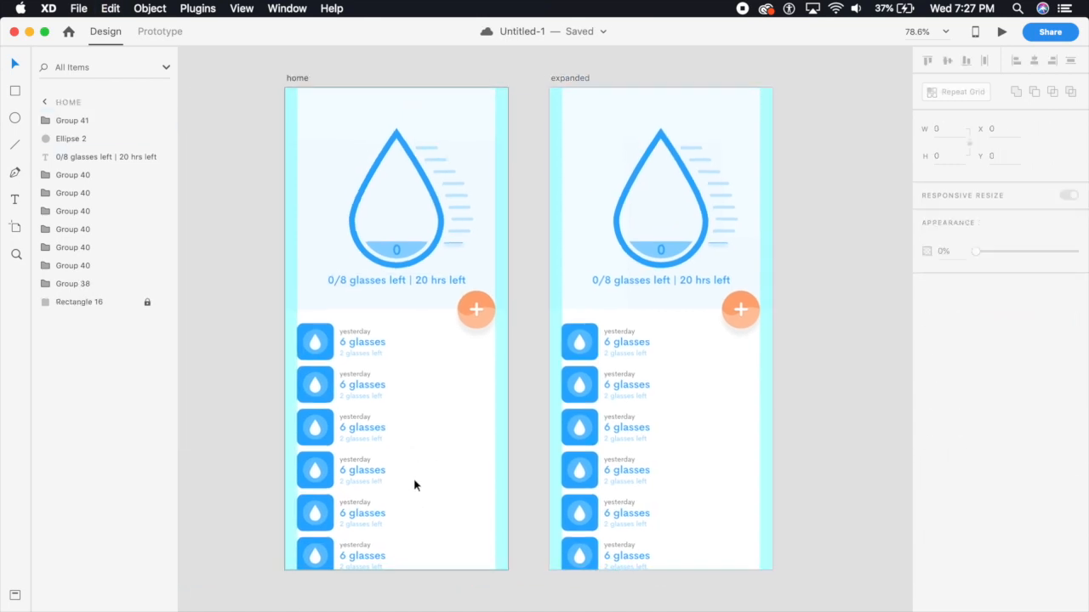
key(super+v)
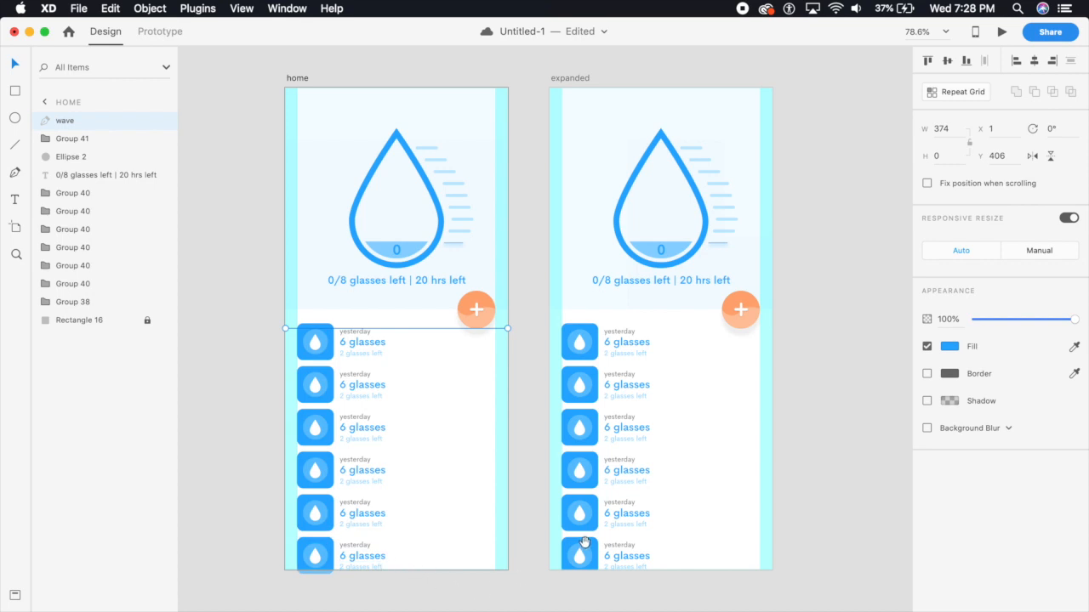
- Select the flat wave layer along the lower edge of the expanded artboard
scroll(585, 543, right, 5)
click(518, 405)
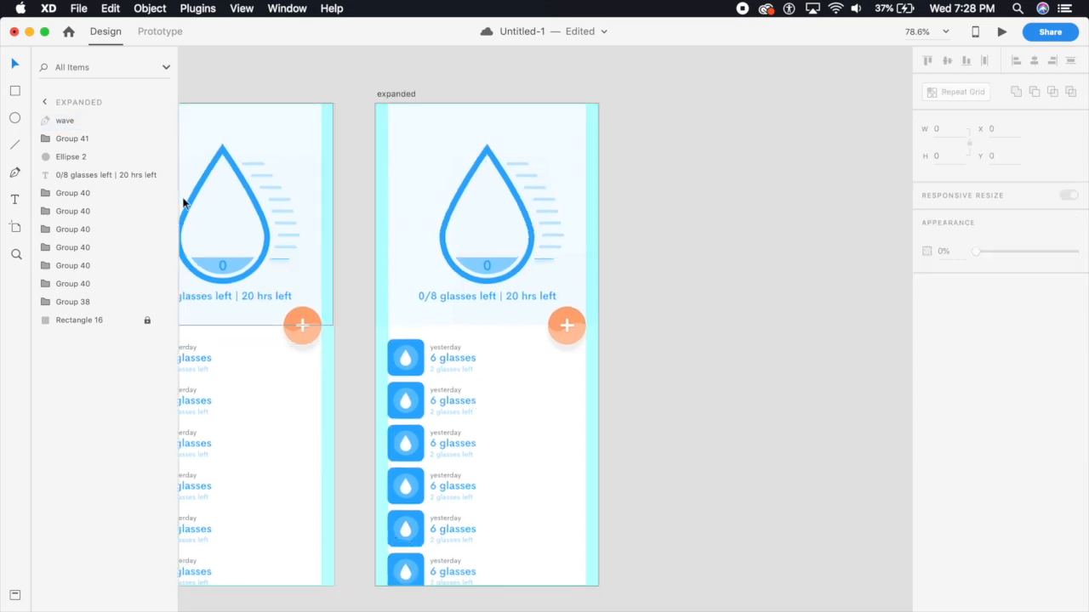
click(82, 122)
key(super+plus)
key(super+plus)
drag(569, 566, 640, 229)
key(super+plus)
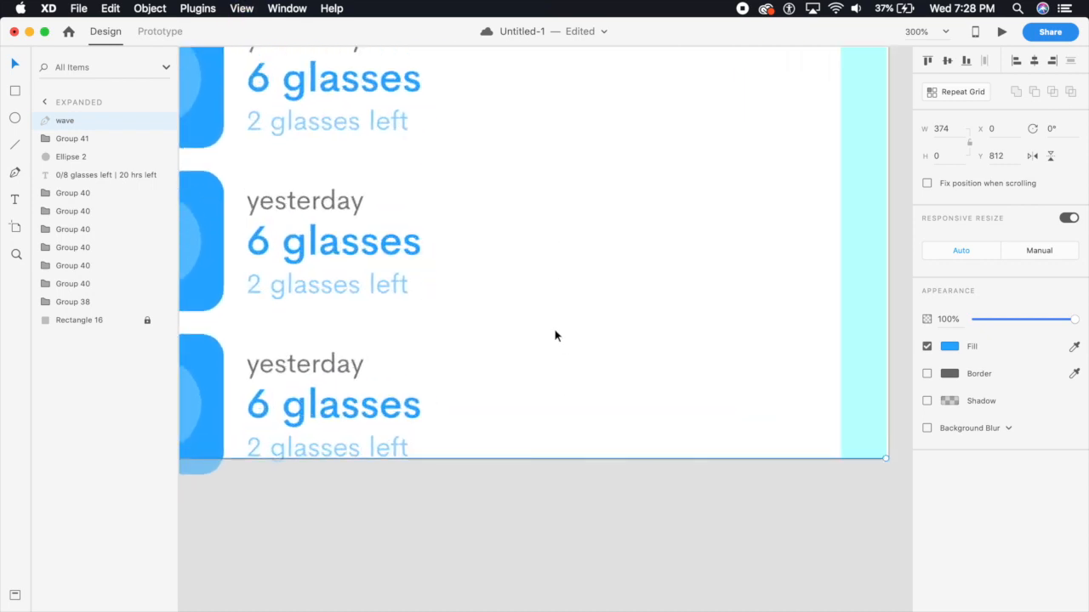
- Try to stretch the wave upward from its right end
drag(885, 460, 863, 349)
key(super+z)
key(super+1)
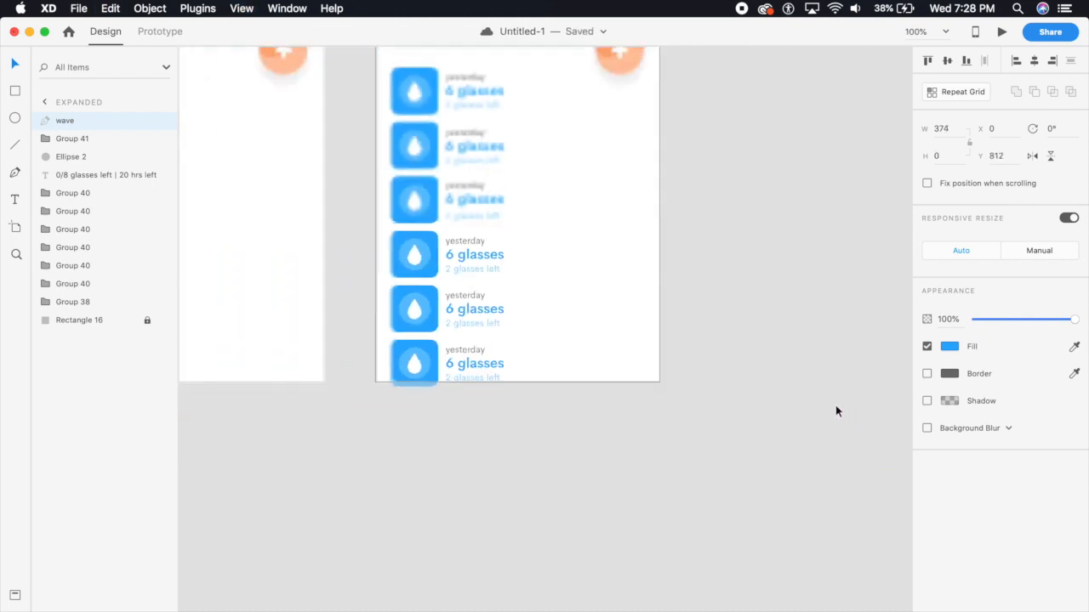
- Set the height of the expanded artboard's wave to 384
drag(804, 306, 798, 424)
click(949, 156)
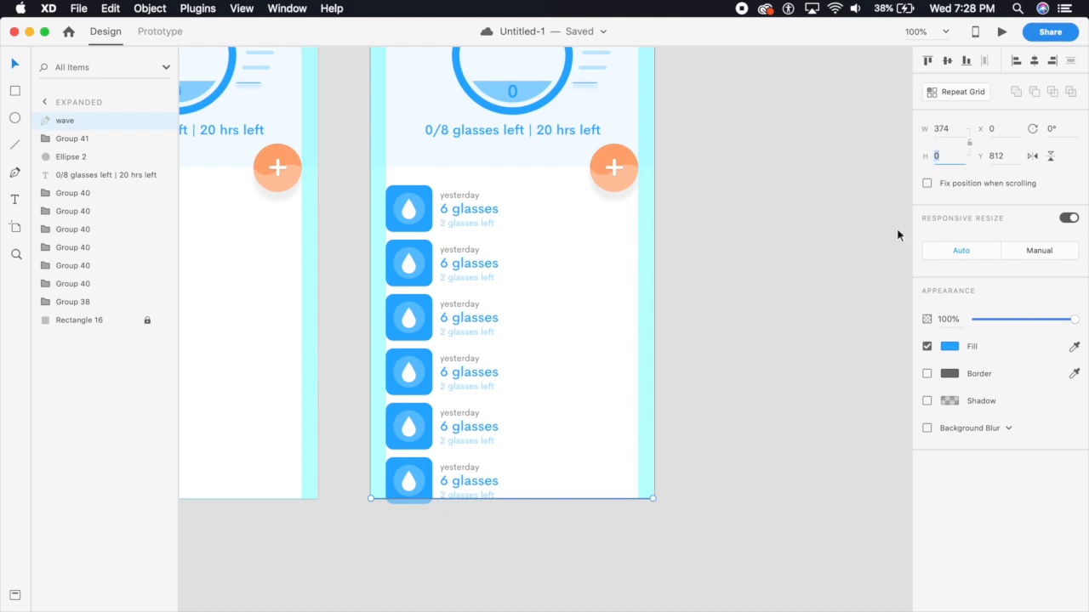
text(384)
key(Return)
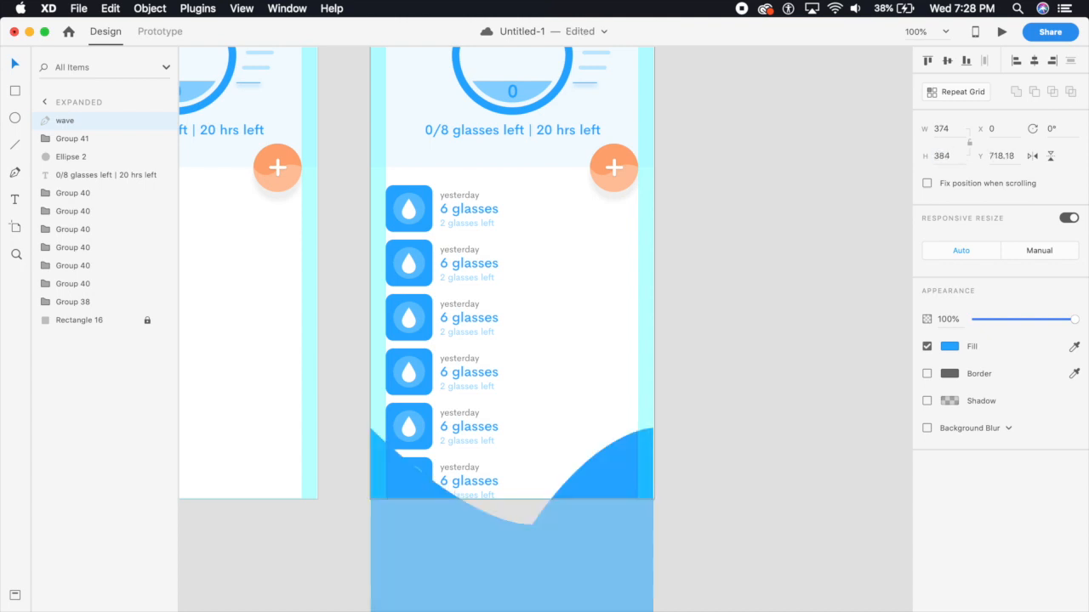
- Stretch the wave upward to cover the expanded artboard, with a height of about 809 and its top at about Y 3
key(super+minus)
drag(581, 485, 587, 205)
drag(529, 260, 521, 418)
scroll(554, 353, up, 1)
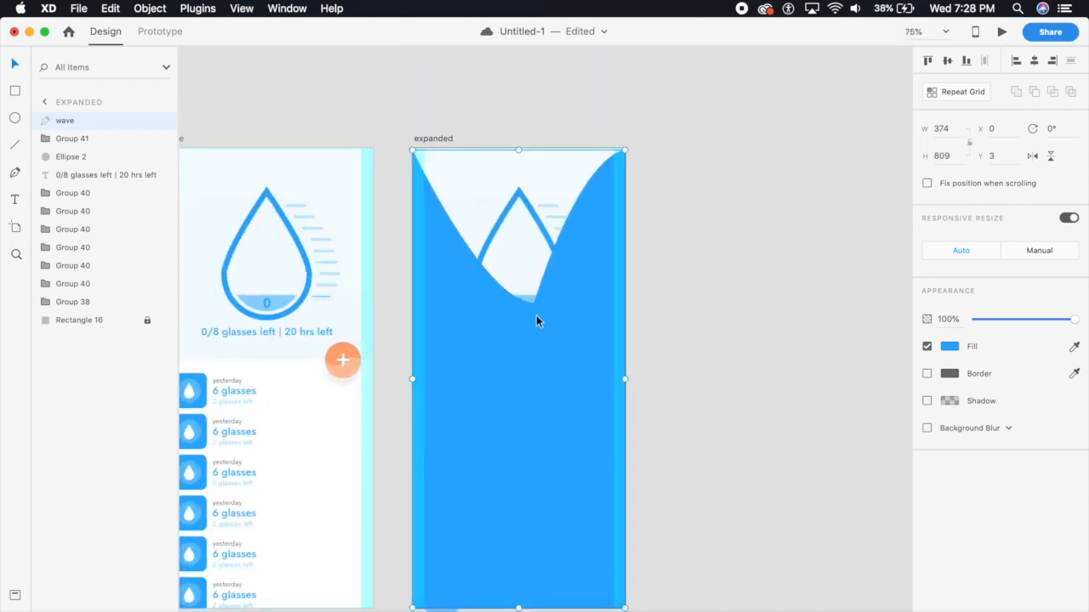
- Raise the wave's middle anchor point and adjust its curve handles to form a shallower, smoother dip
double_click(536, 313)
drag(535, 303, 543, 160)
drag(579, 54, 561, 173)
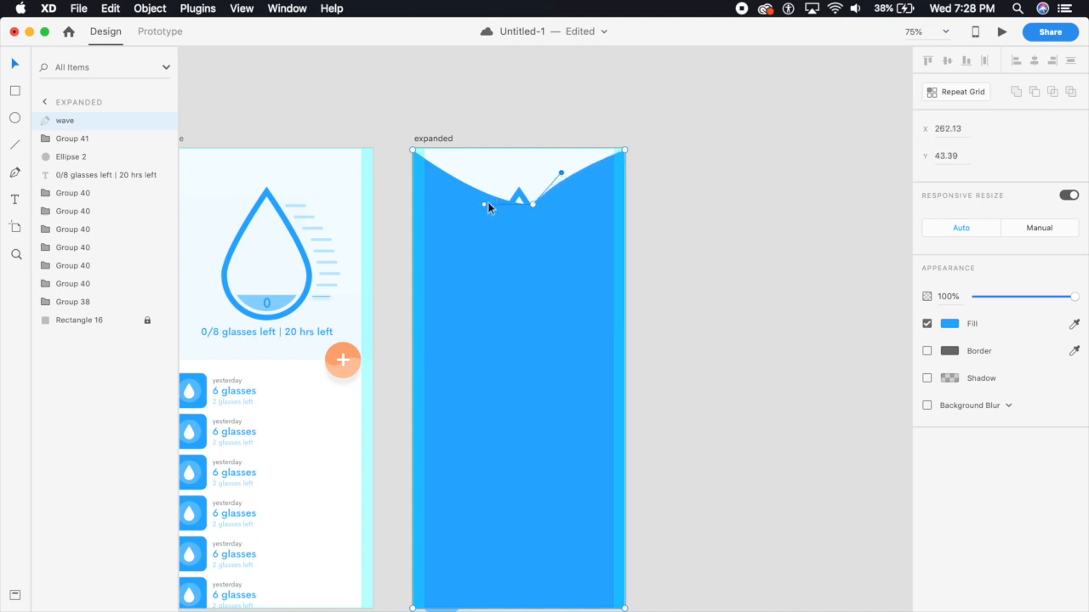
drag(484, 205, 482, 231)
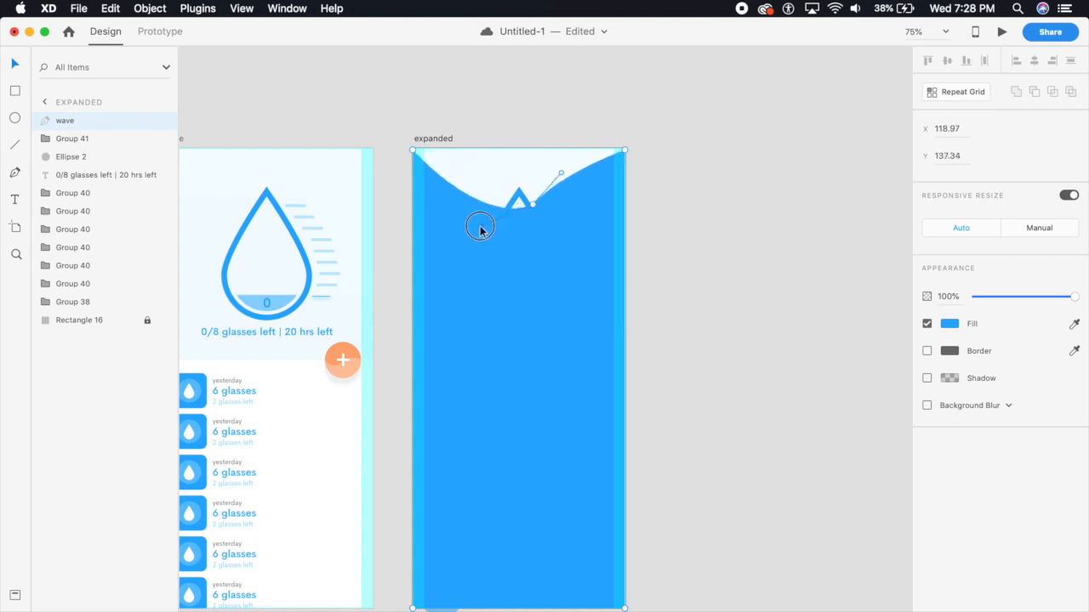
click(686, 220)
- Extend the wave above the expanded artboard to a height of about 971 so blue covers the whole screen
key(super+minus)
click(593, 338)
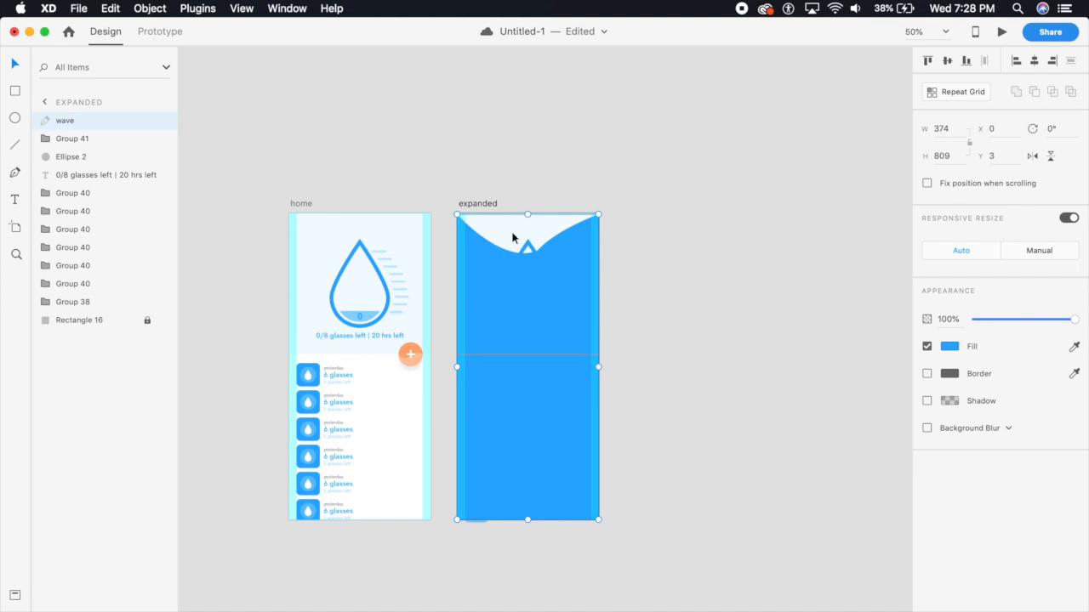
drag(528, 215, 528, 153)
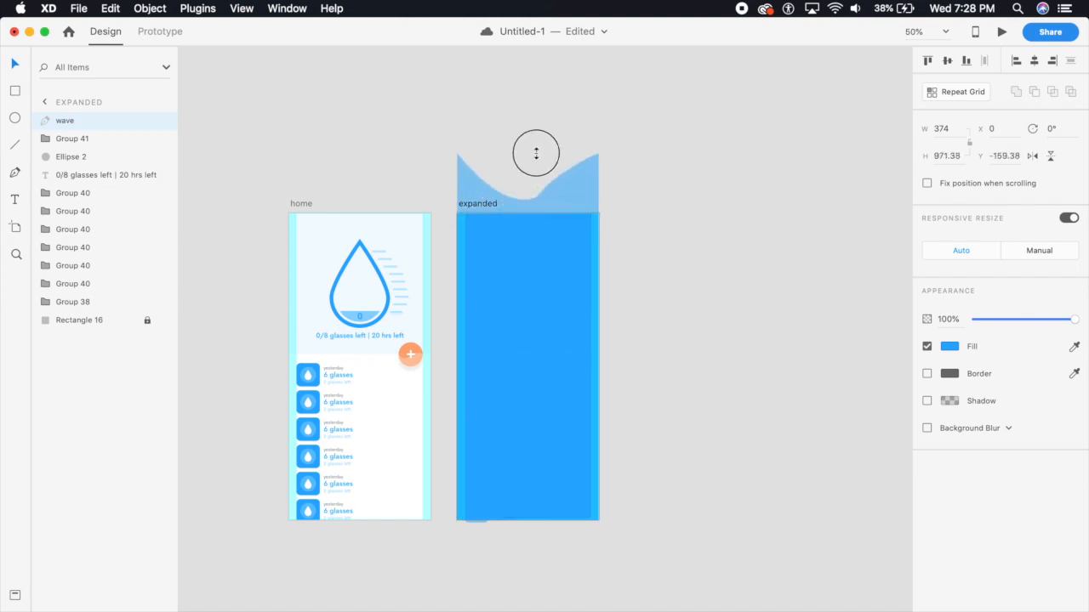
key(Escape)
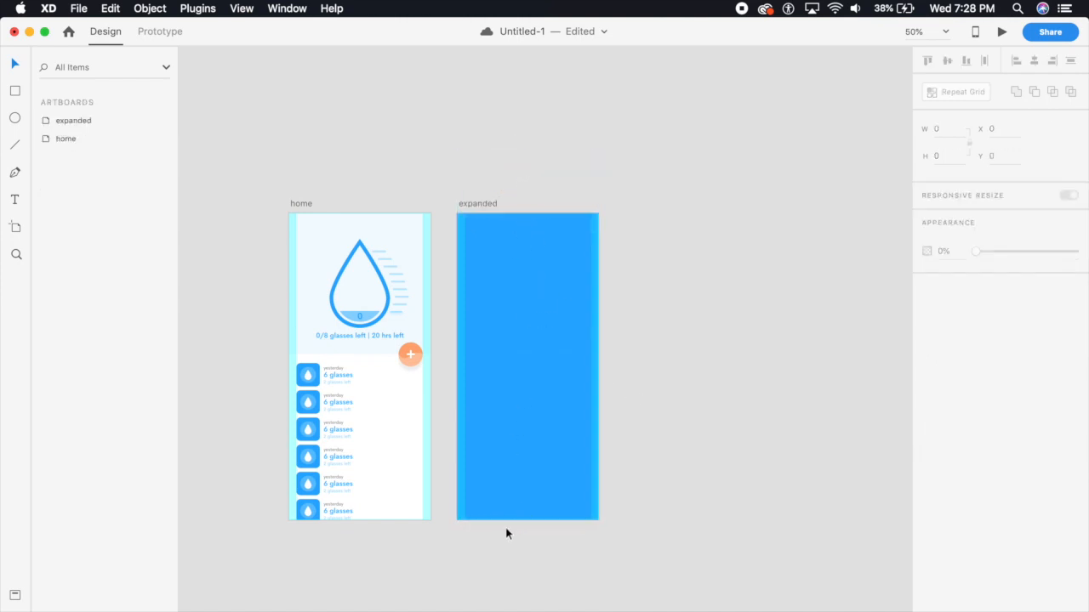
- Place the back arrow symbol from the document assets near the top of the expanded artboard
key(super+equal)
drag(461, 515, 585, 502)
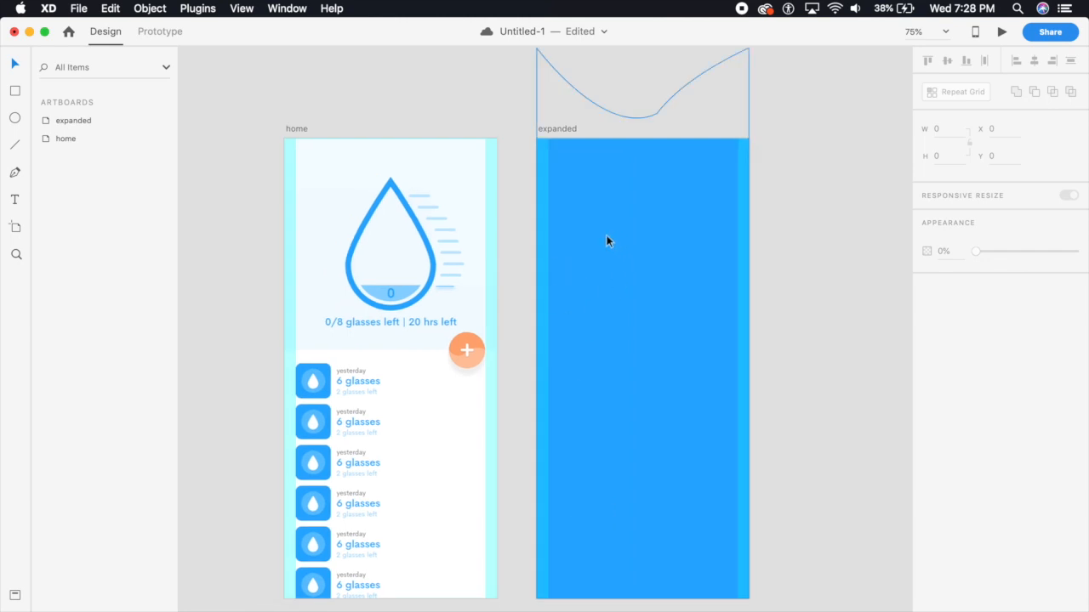
scroll(606, 240, right, 3)
click(14, 597)
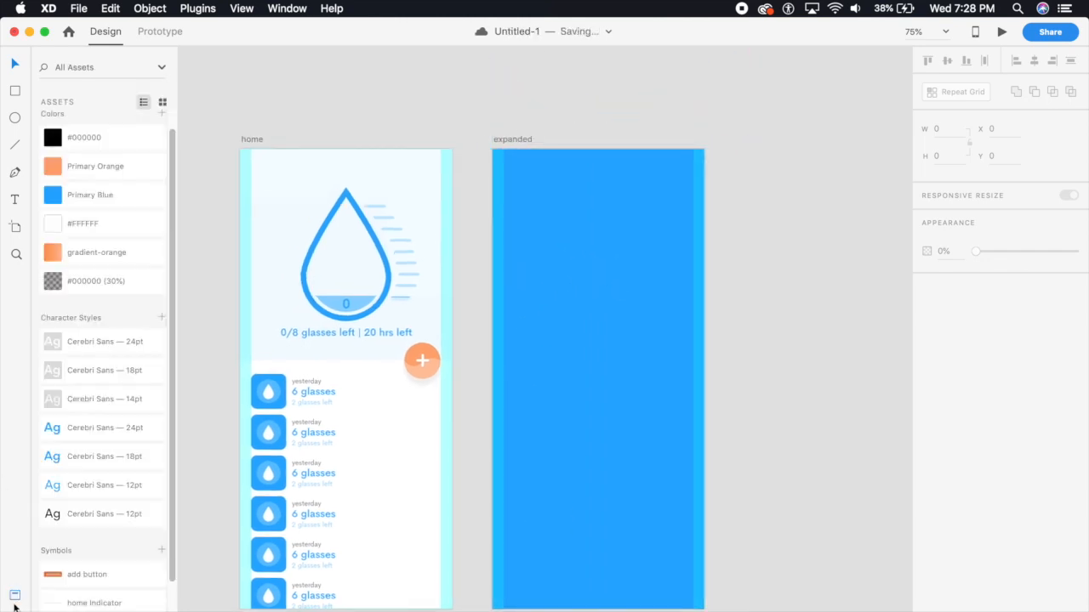
scroll(68, 560, down, 2)
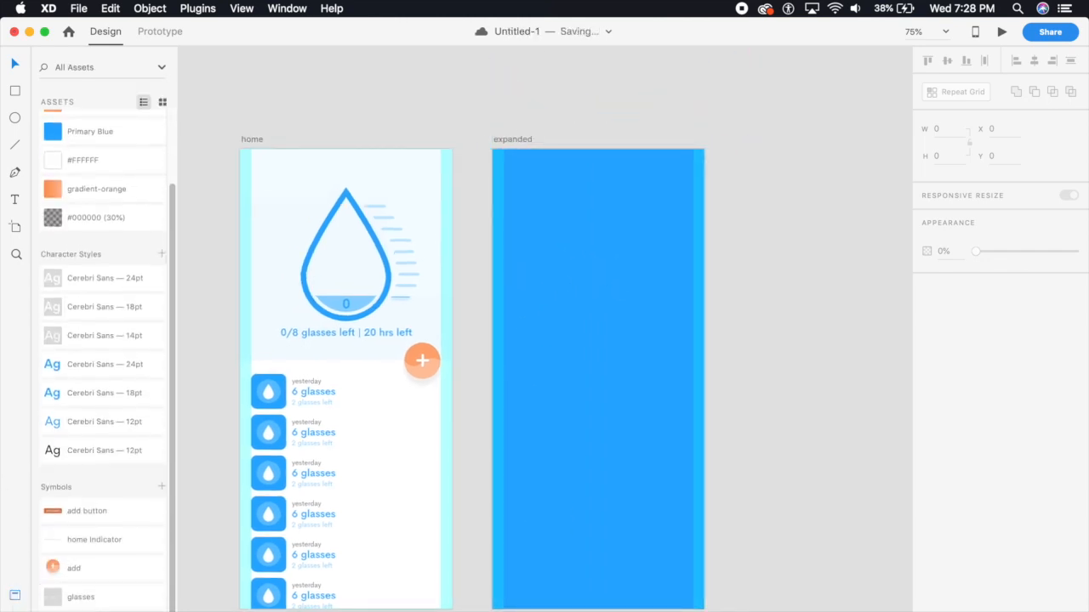
drag(102, 609, 557, 183)
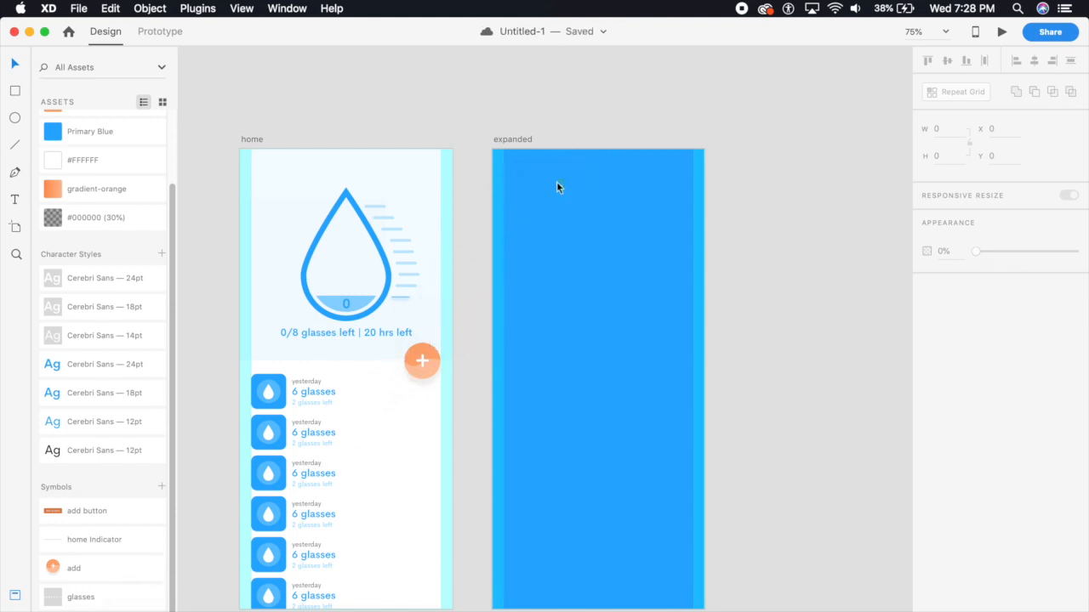
scroll(556, 182, up, 5)
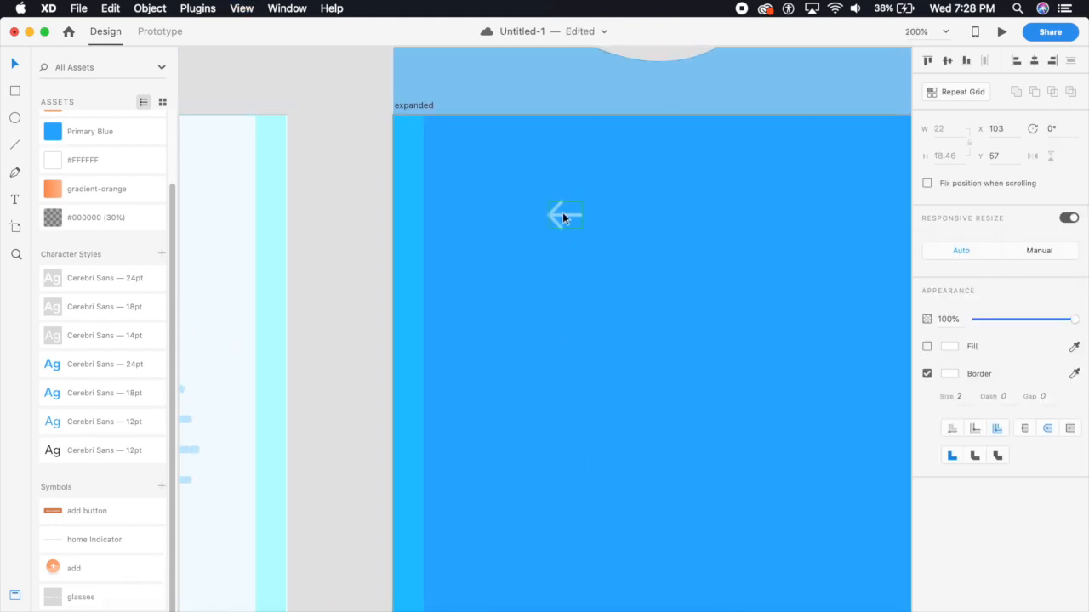
- Position the back arrow at X 20, Y 40 on the expanded artboard
drag(568, 219, 444, 134)
click(999, 156)
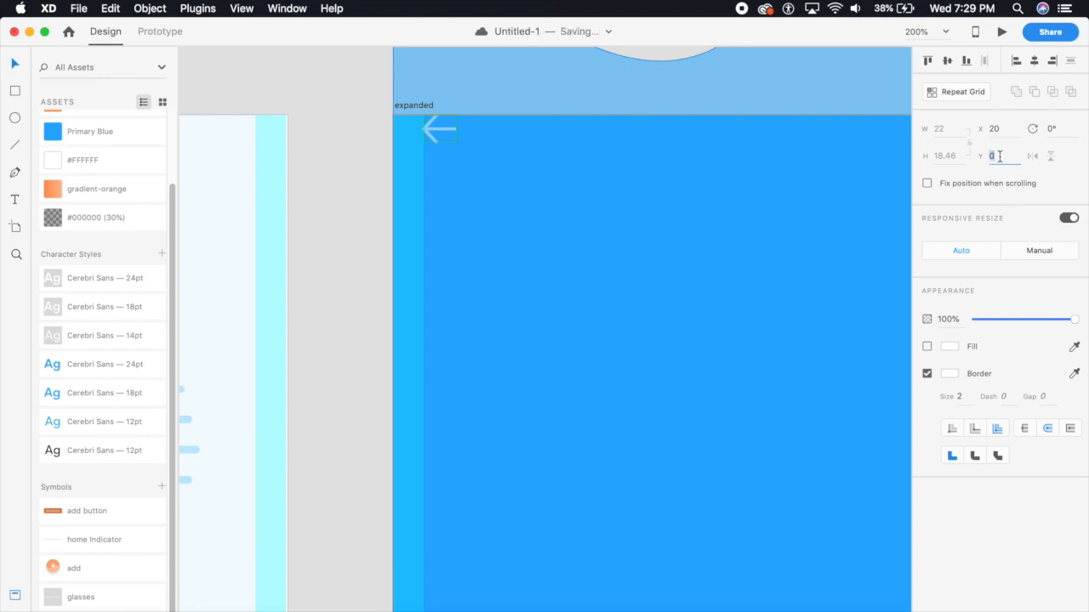
key(Return)
click(997, 156)
text(40)
key(Return)
- Lock the blue wave shape that covers the expanded artboard
click(627, 392)
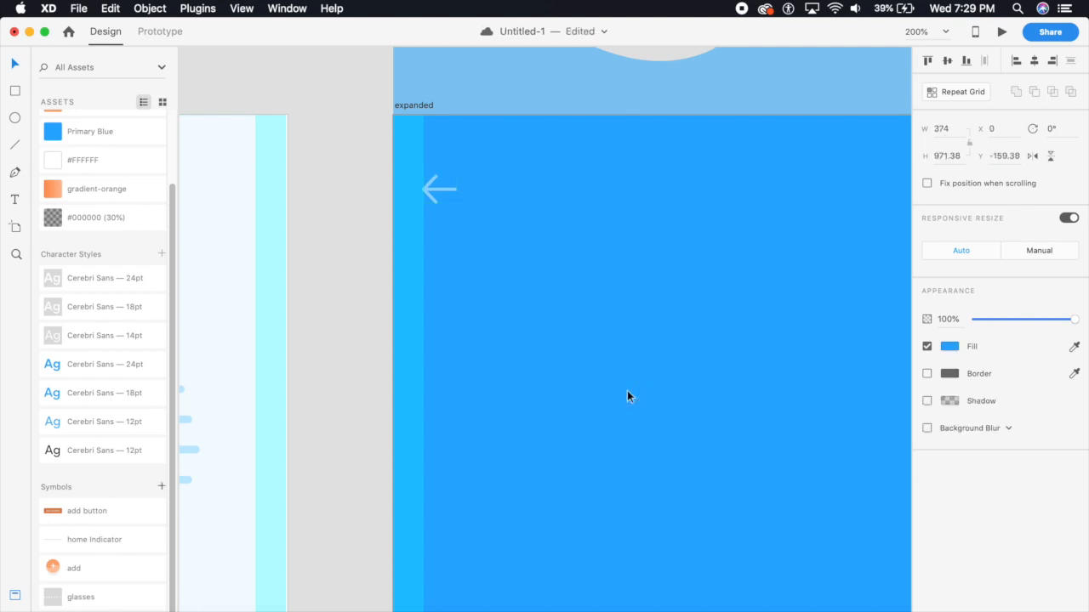
key(super+minus)
key(super+minus)
key(super+minus)
drag(726, 395, 690, 375)
click(725, 379)
drag(723, 519, 698, 433)
click(610, 357)
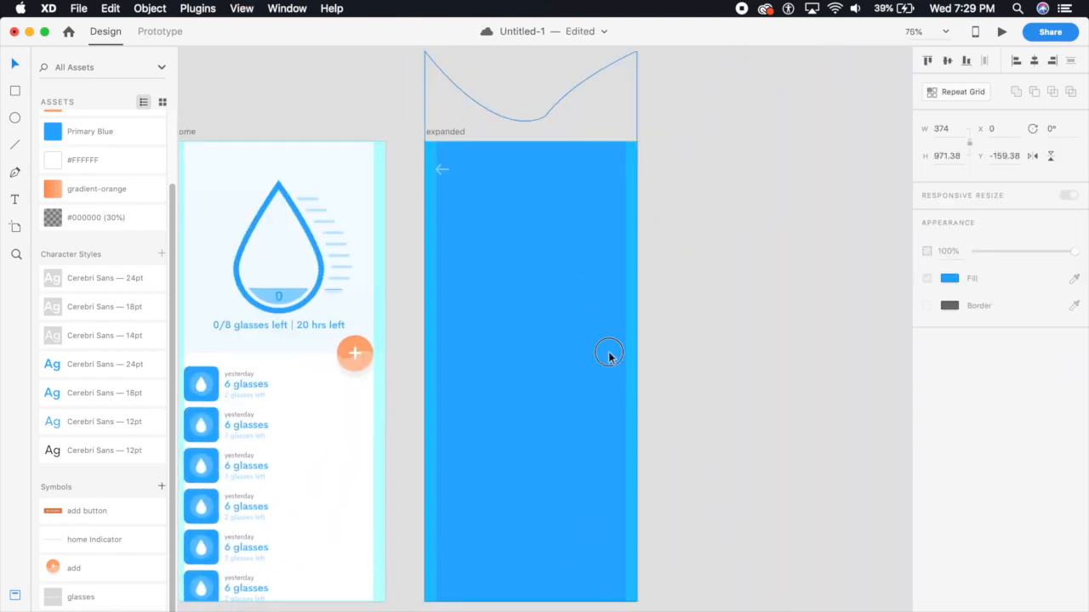
click(728, 320)
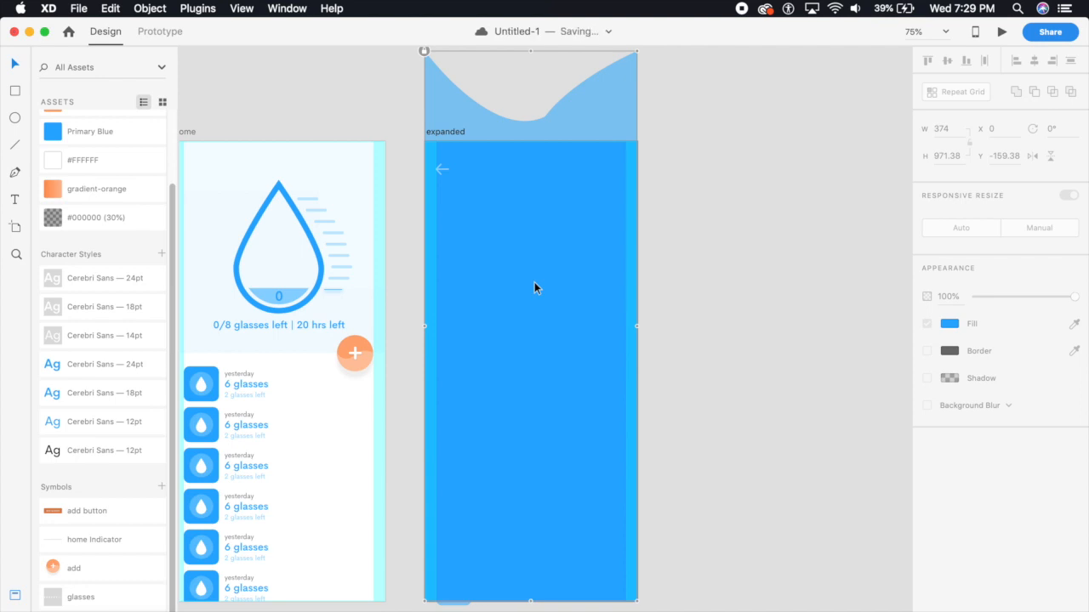
- Copy the water drop graphic from the home artboard onto the expanded artboard
click(294, 297)
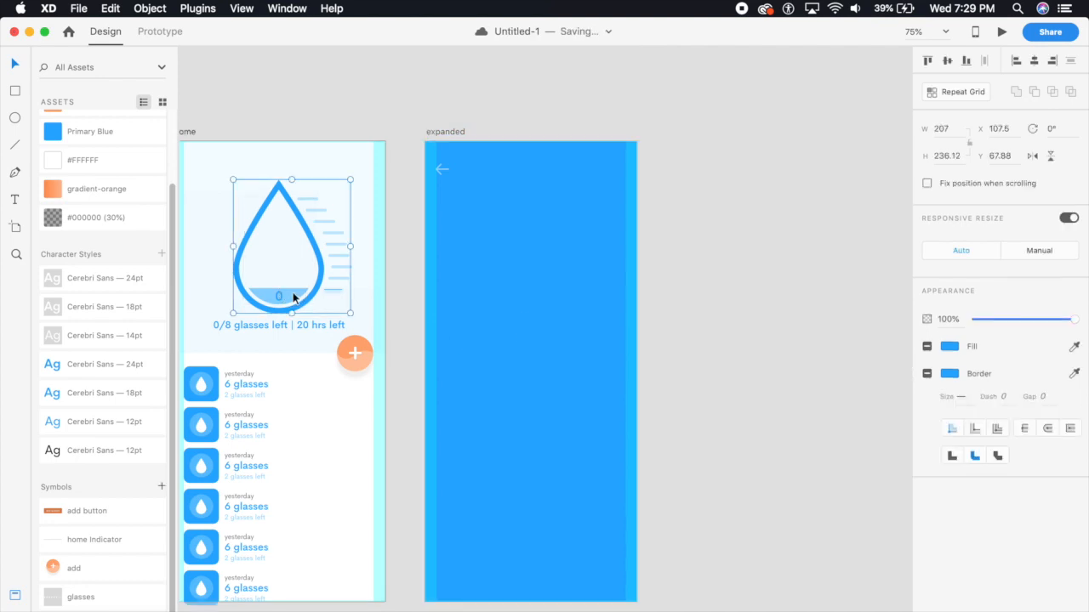
key(cmd+c)
click(527, 320)
key(cmd+v)
- Change the copied water drop's fill and border colours to white (#FFFFFF)
click(951, 347)
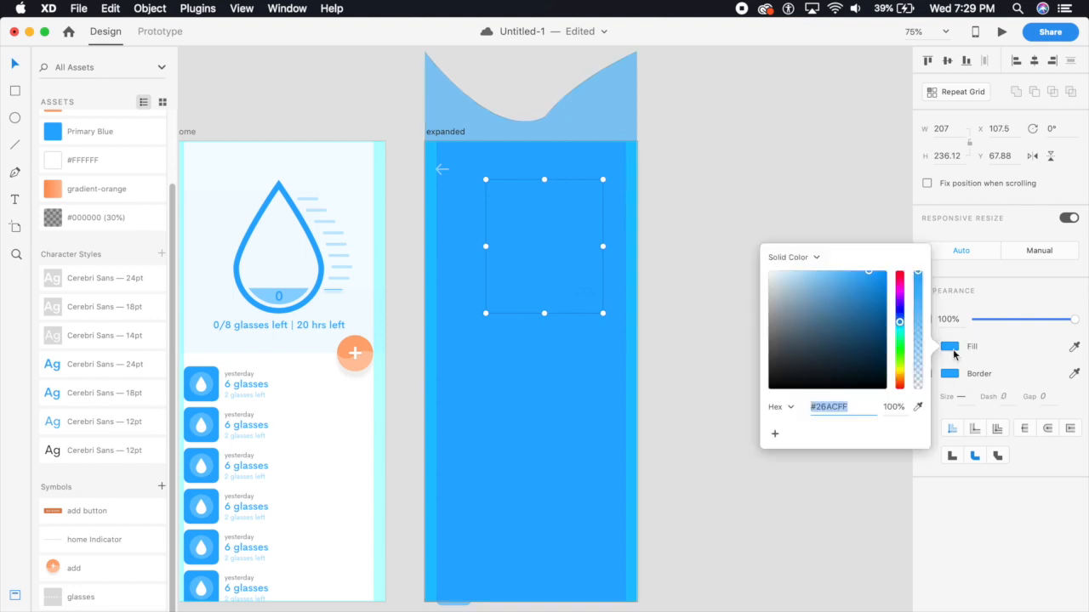
drag(861, 277, 722, 252)
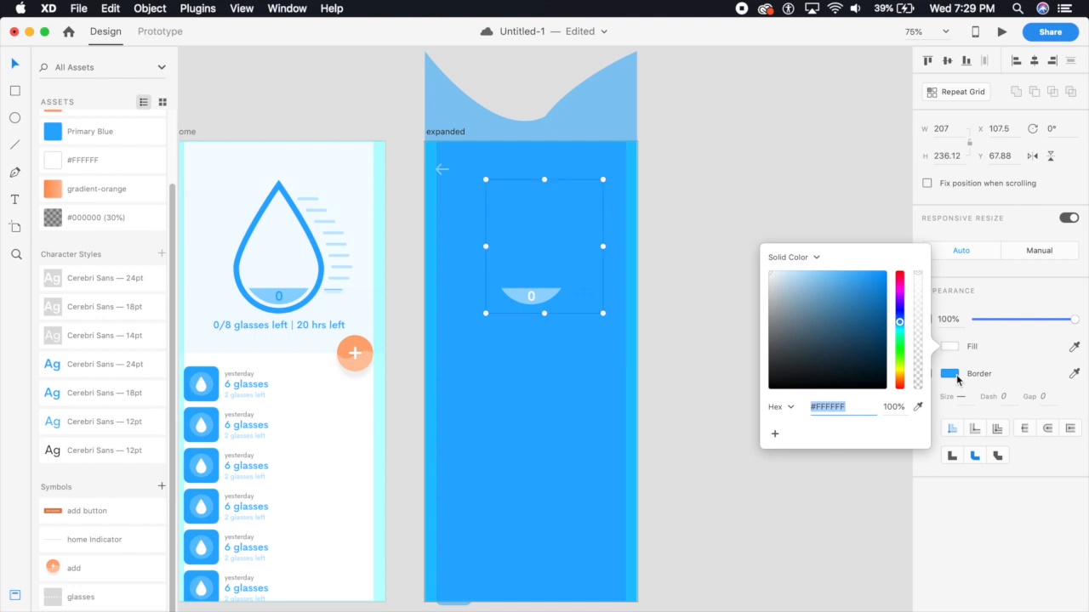
click(953, 375)
click(691, 279)
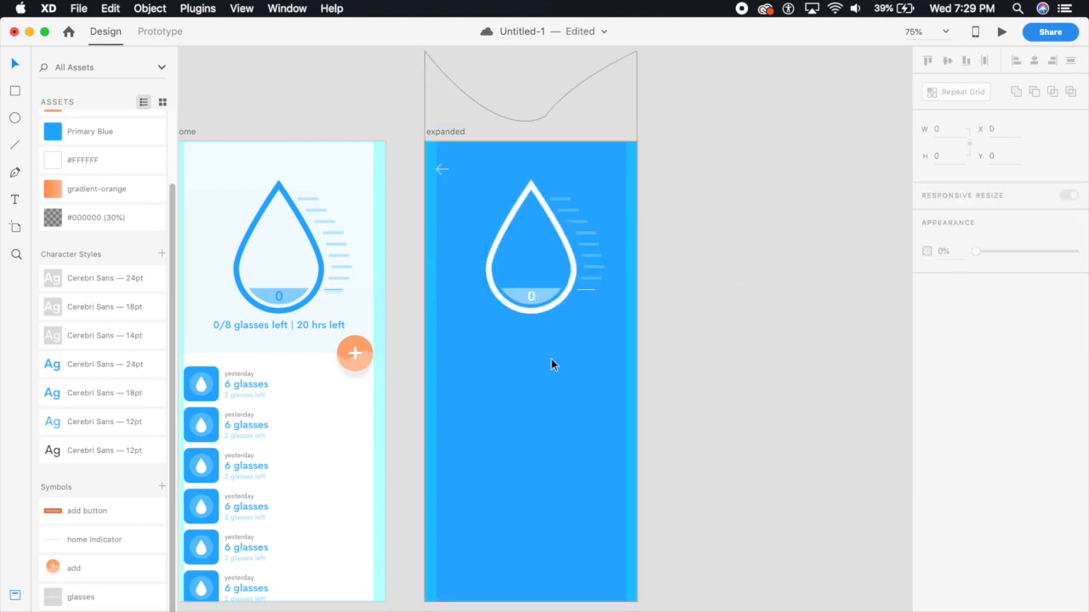
- Change the number in the white drop to 6 and raise the water fill to near the top of the drop
double_click(532, 298)
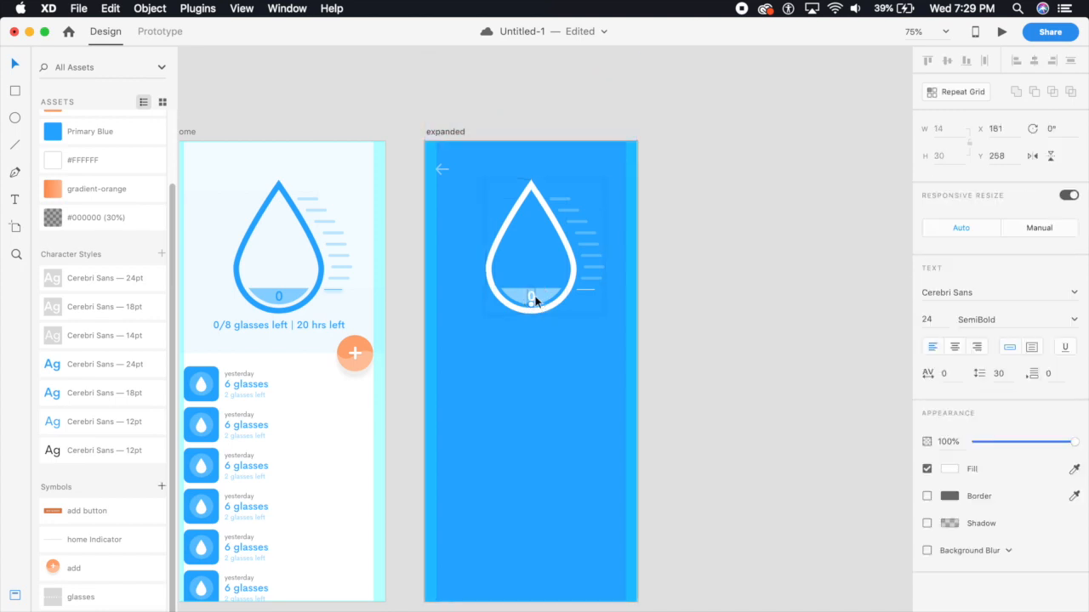
double_click(534, 296)
key(super+1)
click(549, 284)
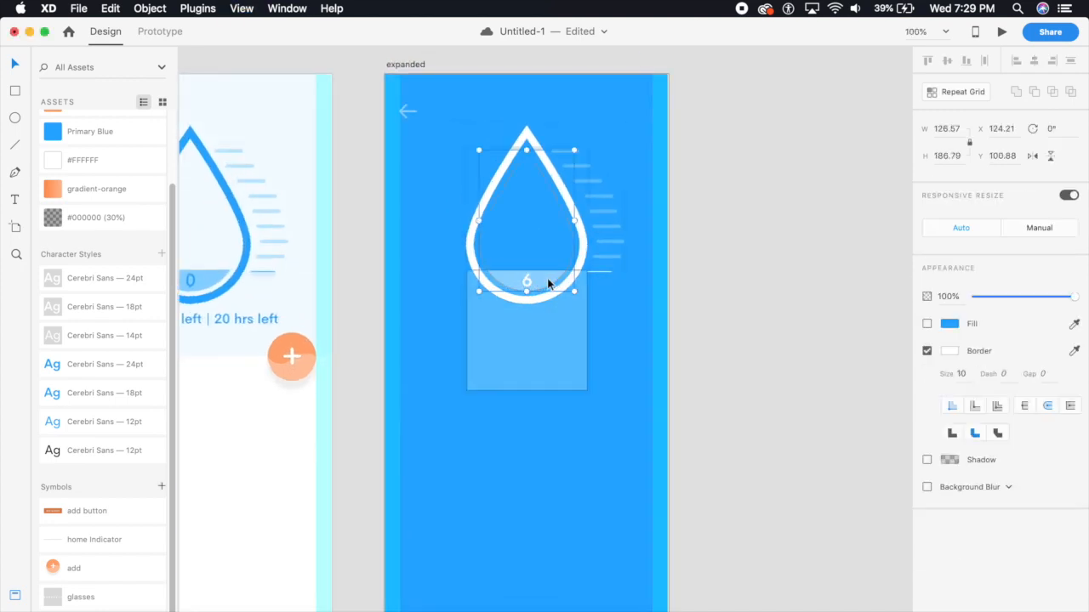
click(566, 377)
drag(561, 376, 552, 289)
click(794, 289)
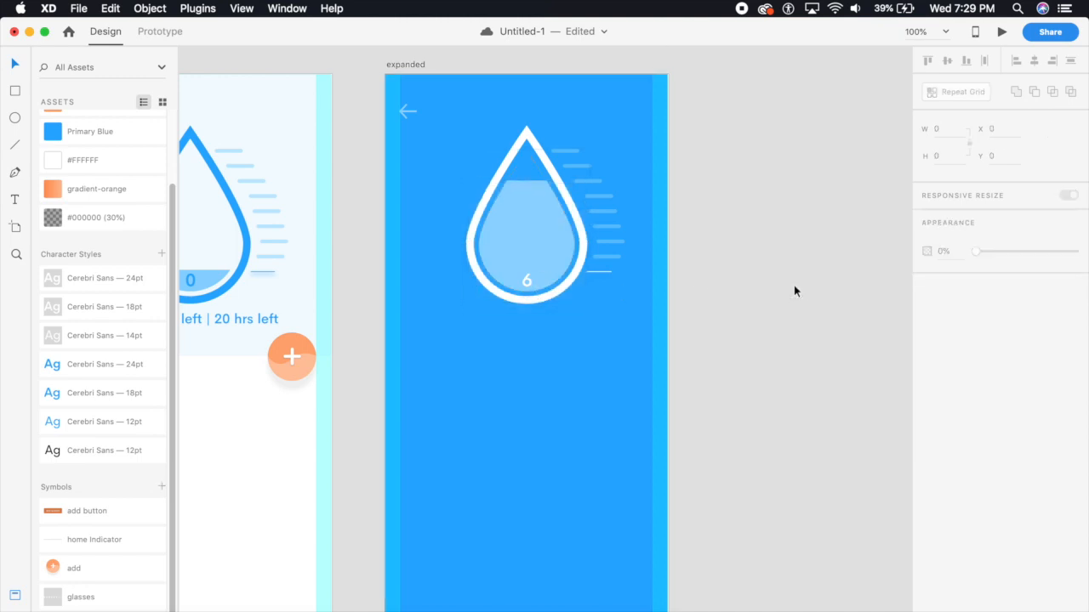
- Move the number 6 up to just below the water surface, at about Y 152
click(527, 282)
double_click(527, 283)
drag(527, 282, 528, 200)
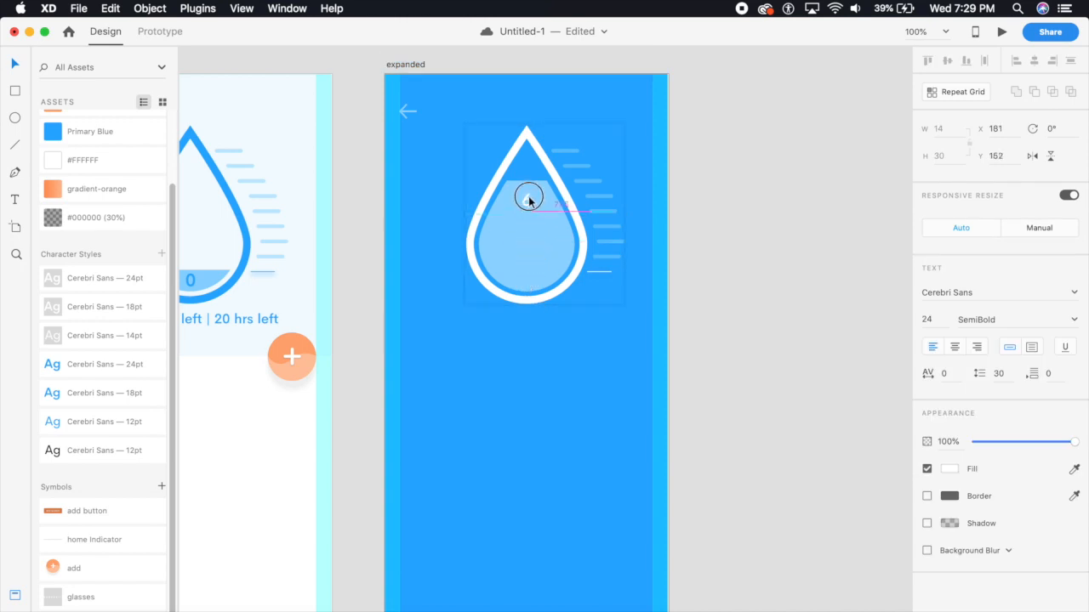
click(704, 240)
- Copy the first "yesterday" history entry from the home artboard onto the expanded artboard
key(super+minus)
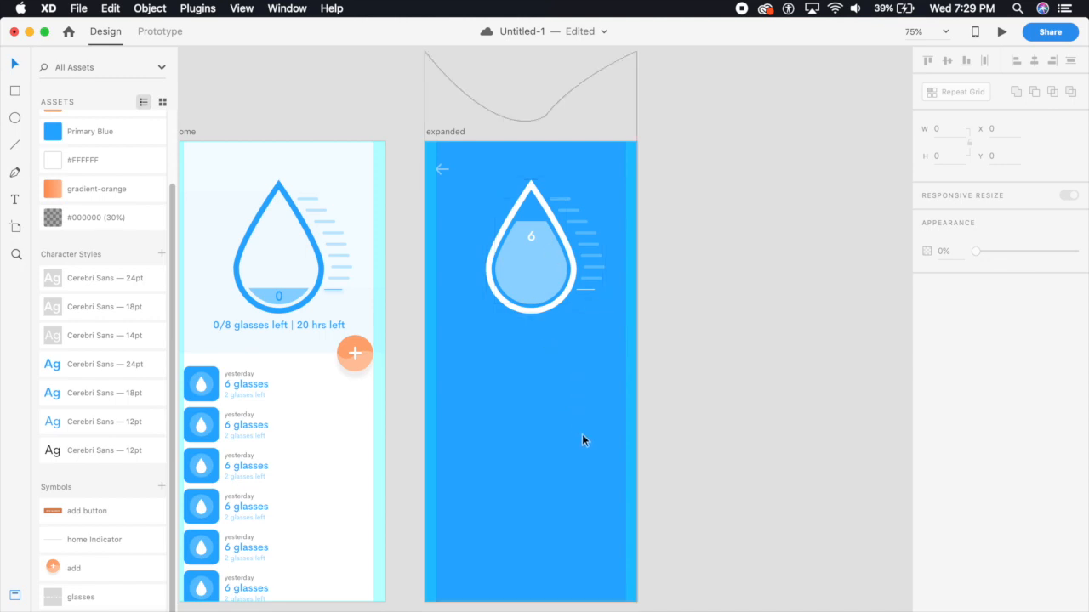
drag(535, 474, 555, 443)
click(228, 357)
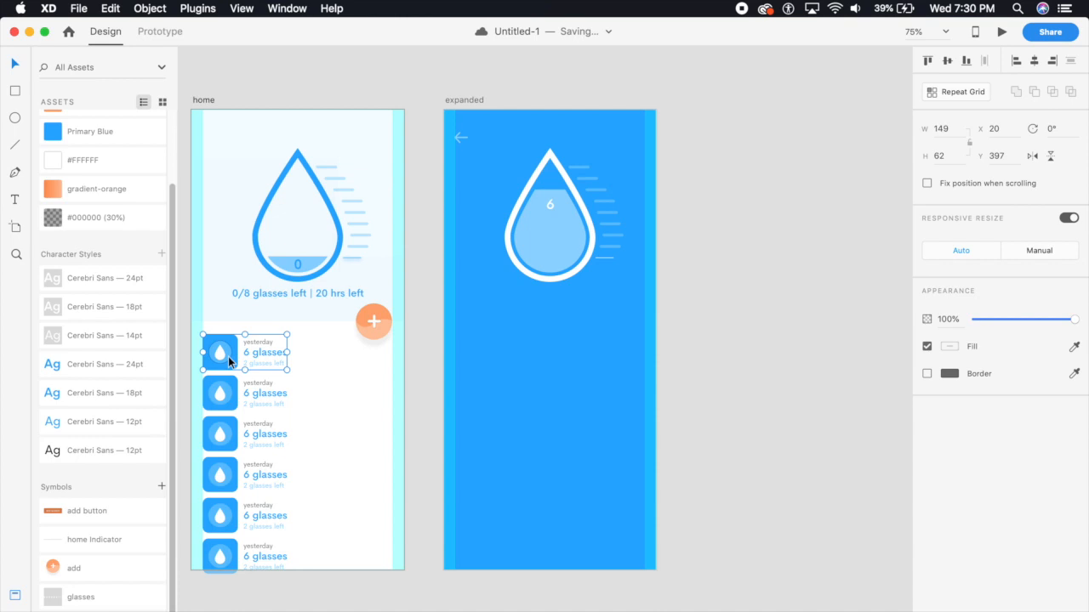
click(560, 337)
key(cmd+v)
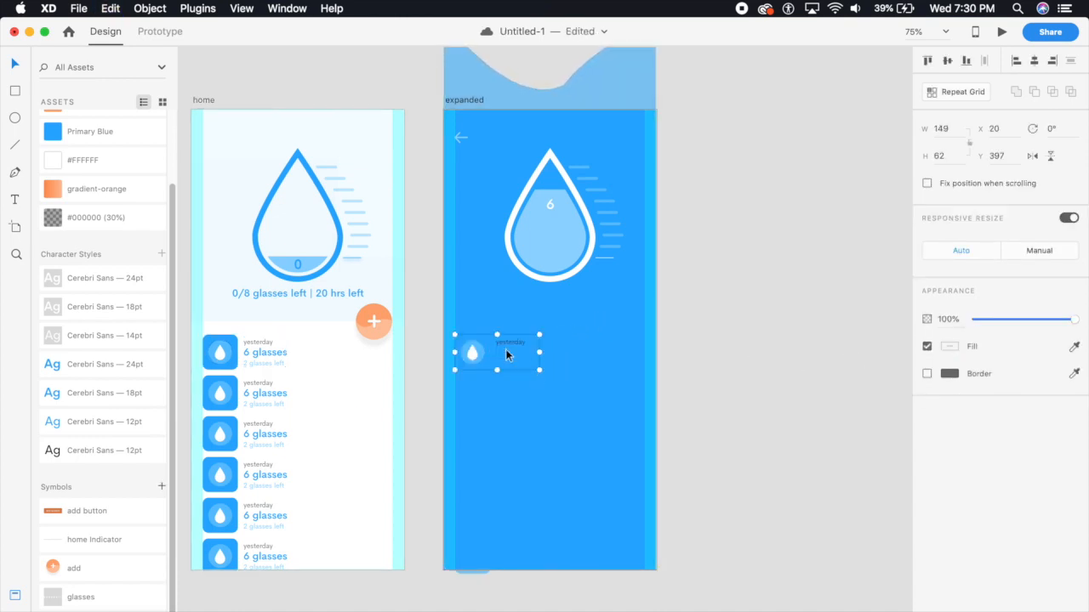
- Set the rounded square behind the copied entry's drop icon to a white (#FFFFFF) fill at 20% opacity
key(cmd+equal)
double_click(470, 371)
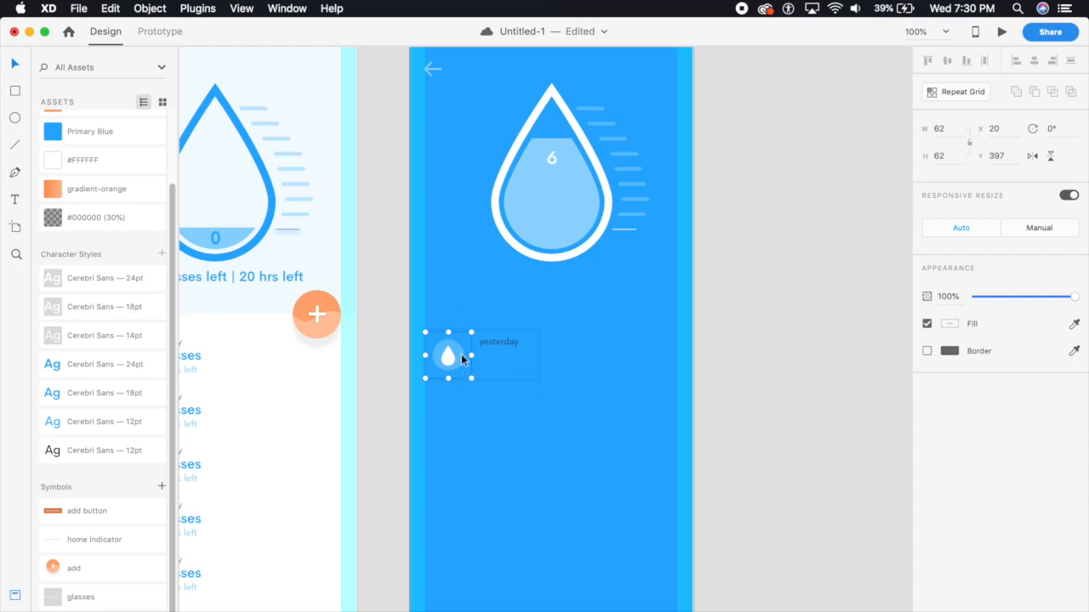
click(460, 380)
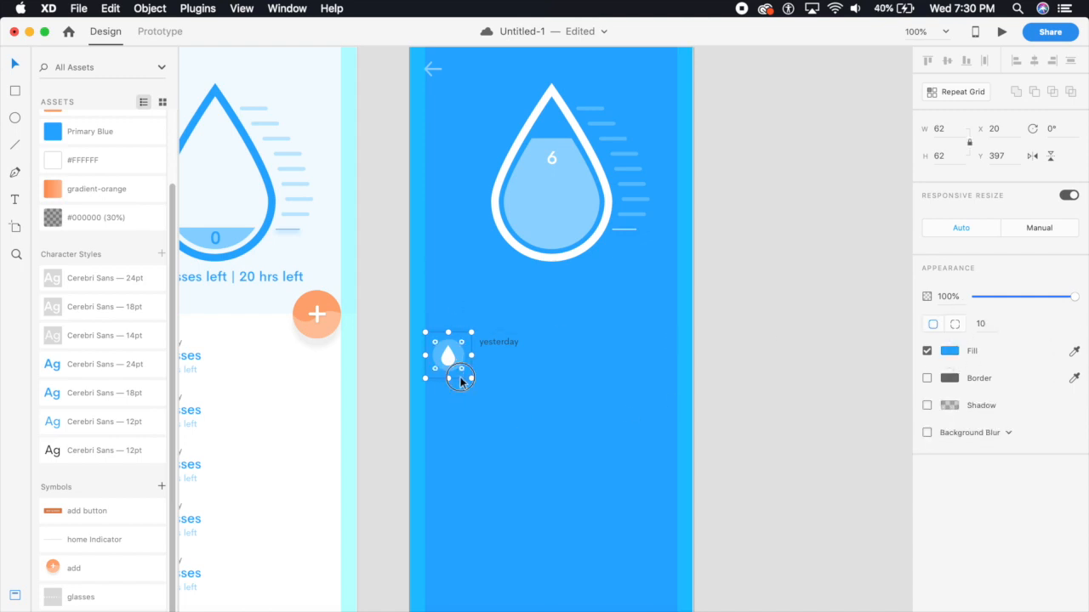
click(952, 357)
drag(825, 333, 729, 267)
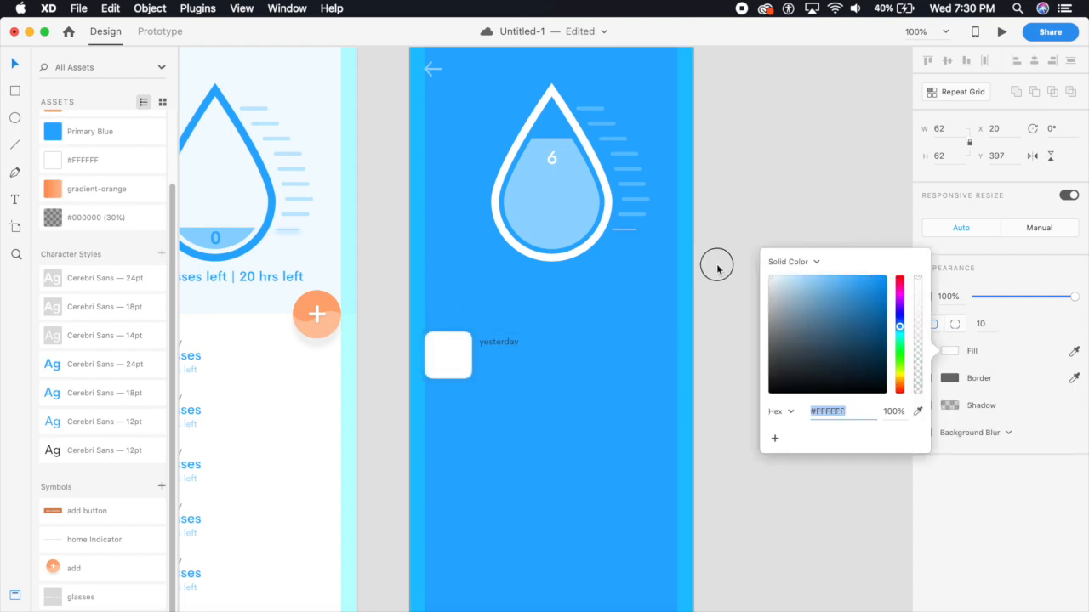
click(958, 297)
text(20)
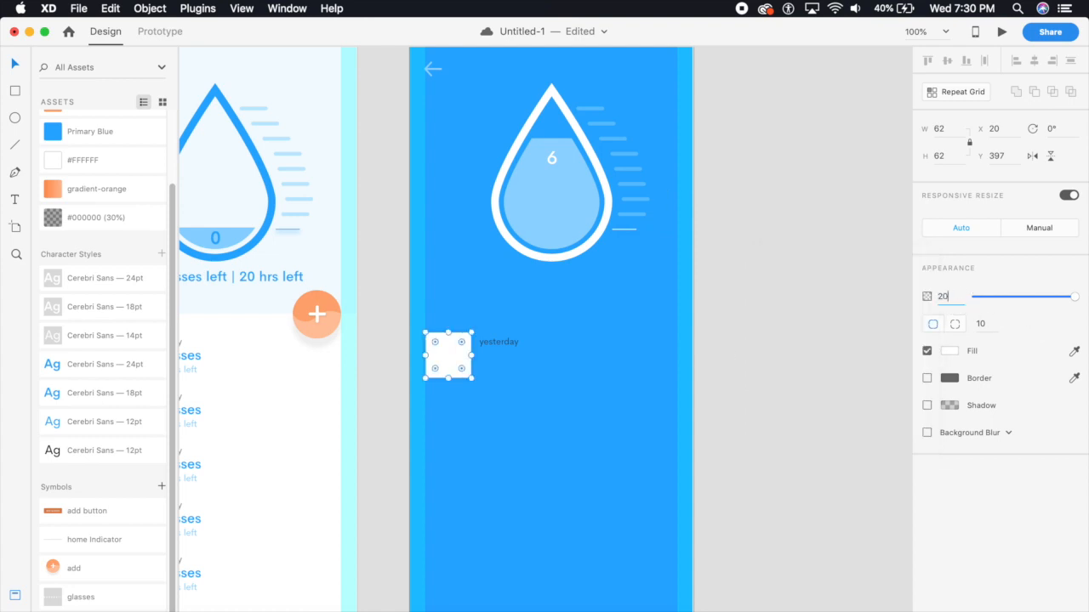
key(Return)
click(720, 459)
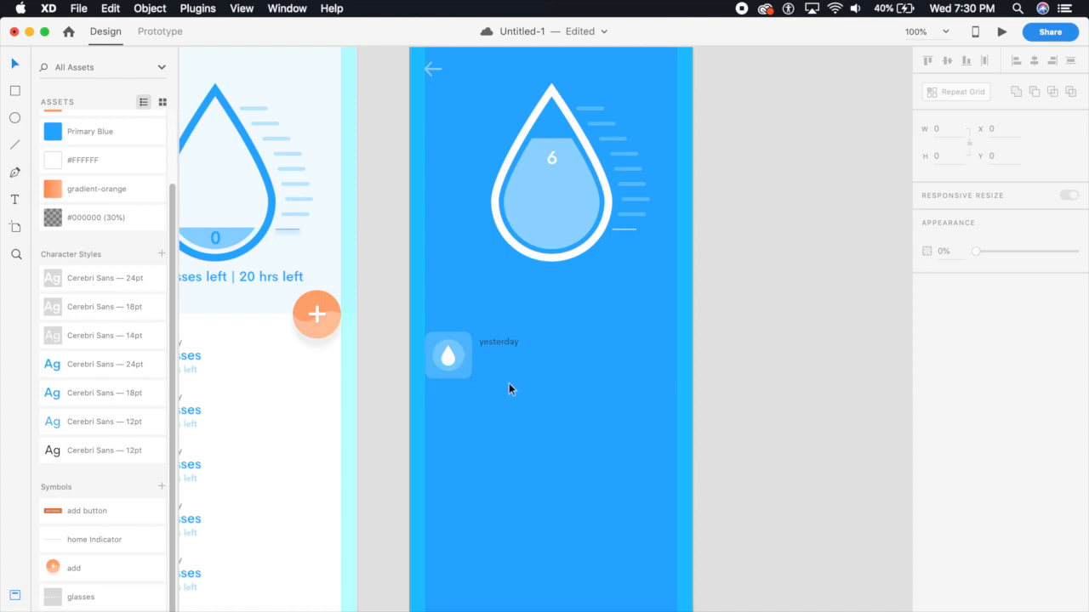
- Enlarge the copied history entry proportionally to about 195 × 82
click(519, 374)
drag(536, 381, 574, 399)
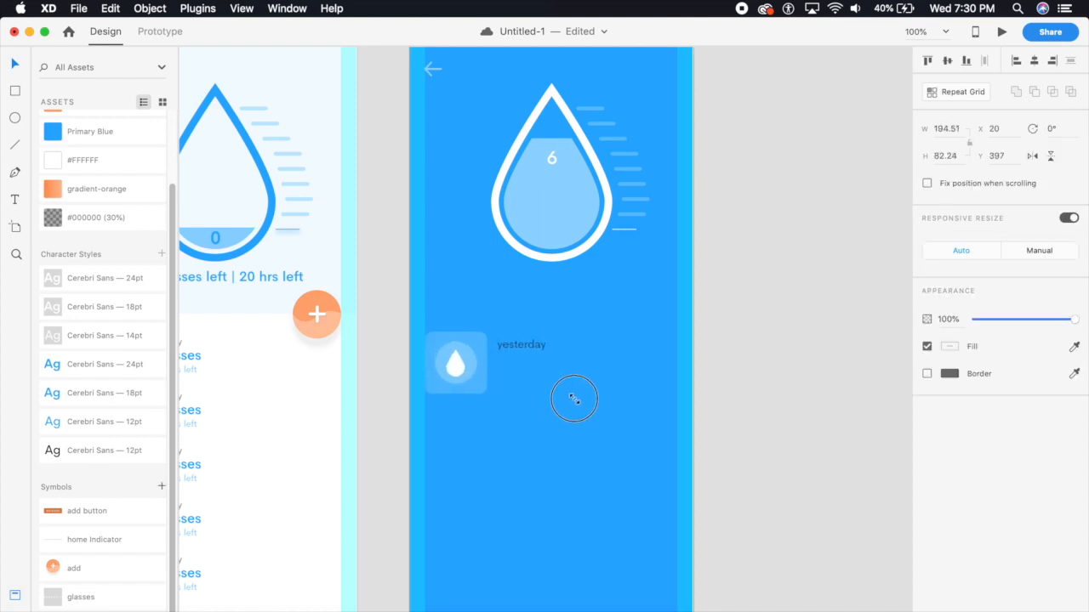
double_click(477, 393)
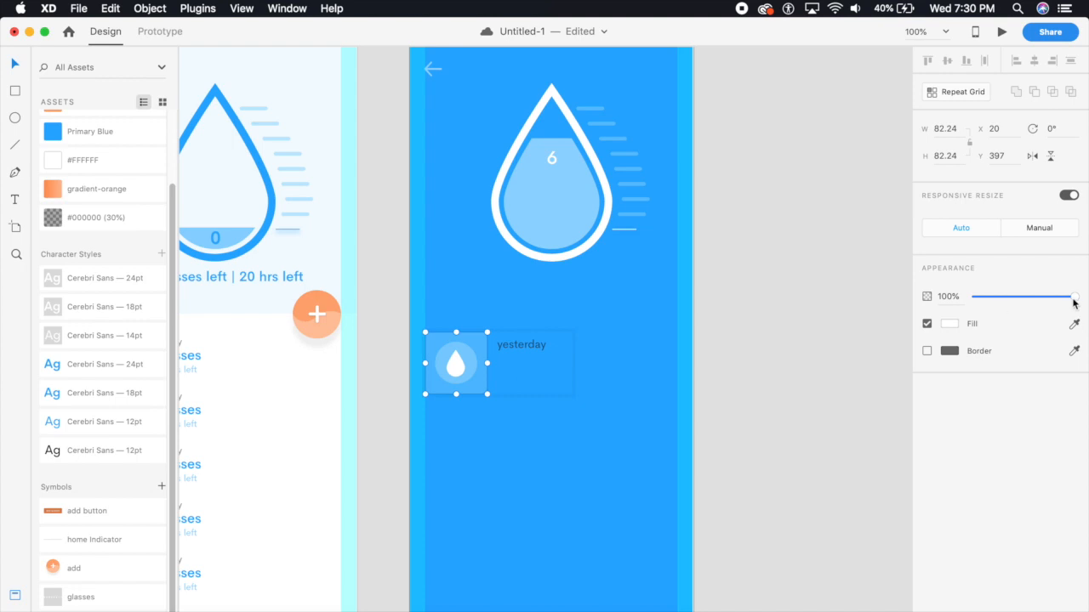
drag(1074, 302, 911, 326)
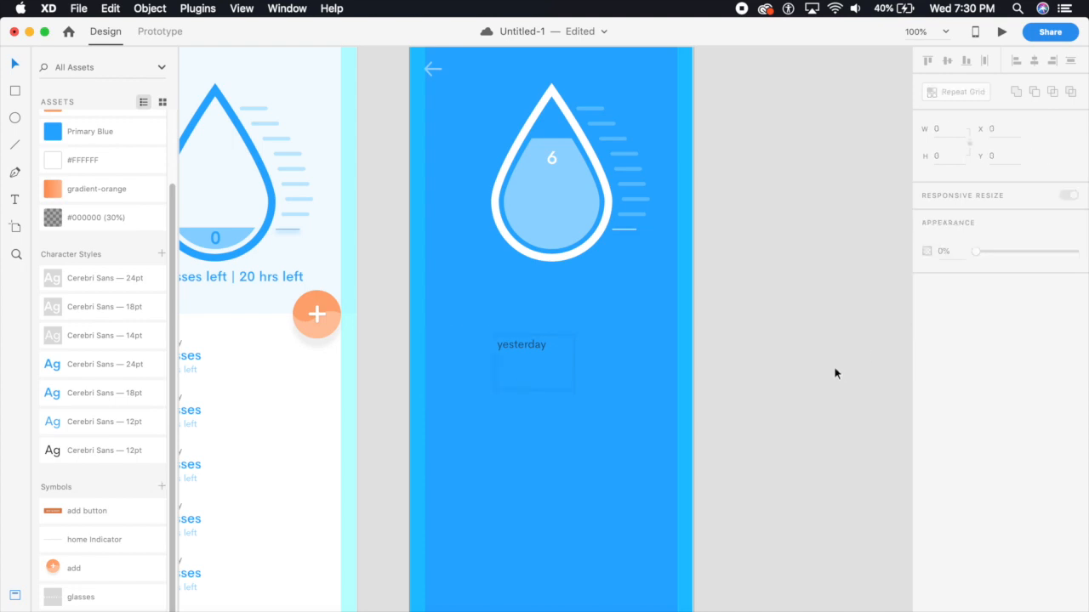
key(super+z)
- Delete the rounded square behind the drop icon in the expanded artboard's history entry, keeping the circle and drop
double_click(479, 374)
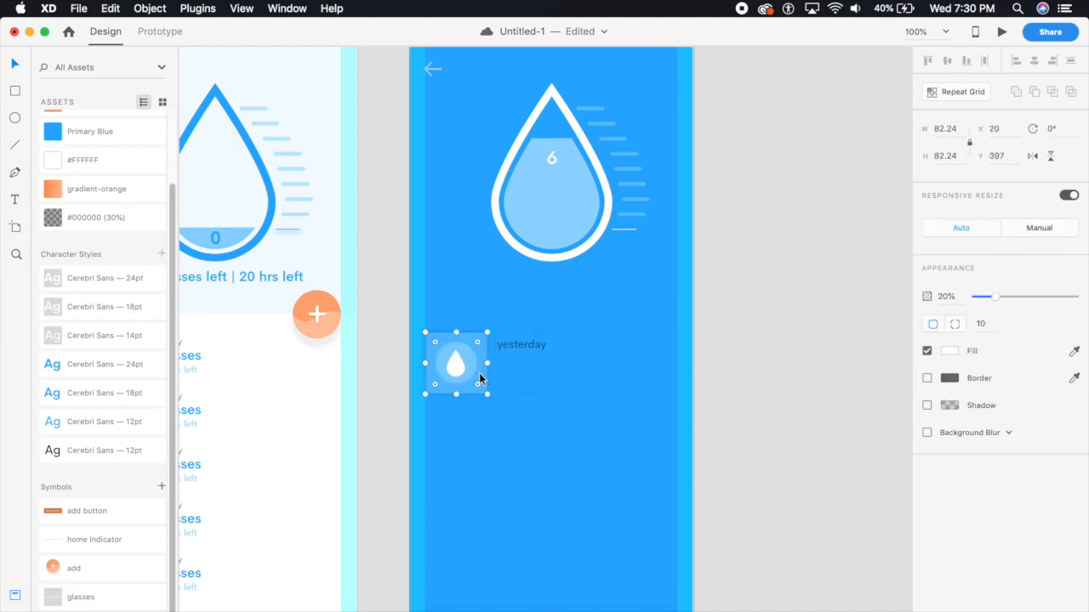
key(Delete)
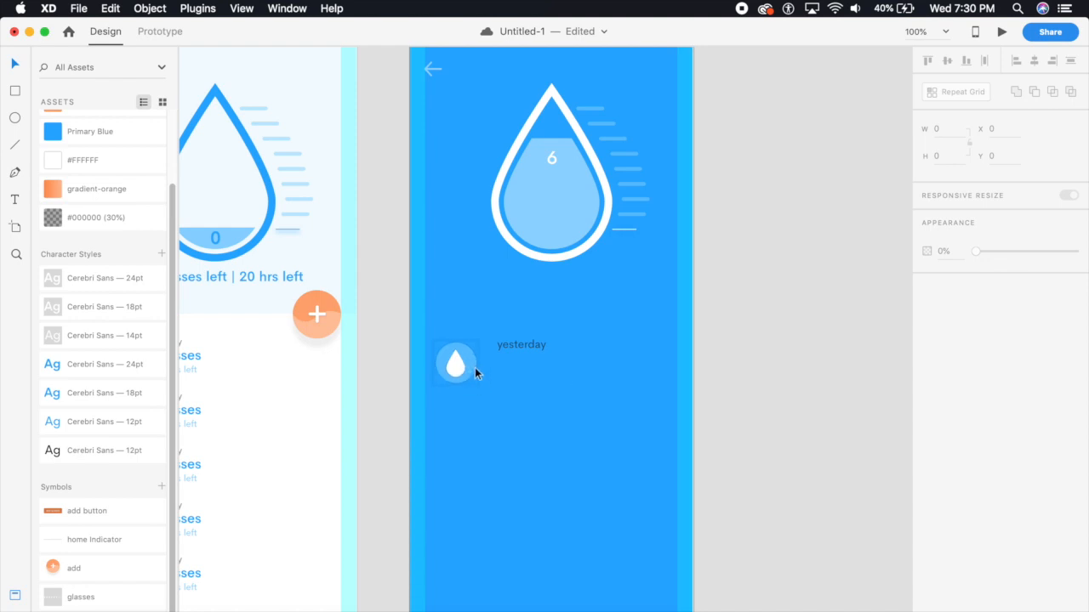
- Change the fill of the entry's "yesterday" text to white (#FFFFFF)
key(super+2)
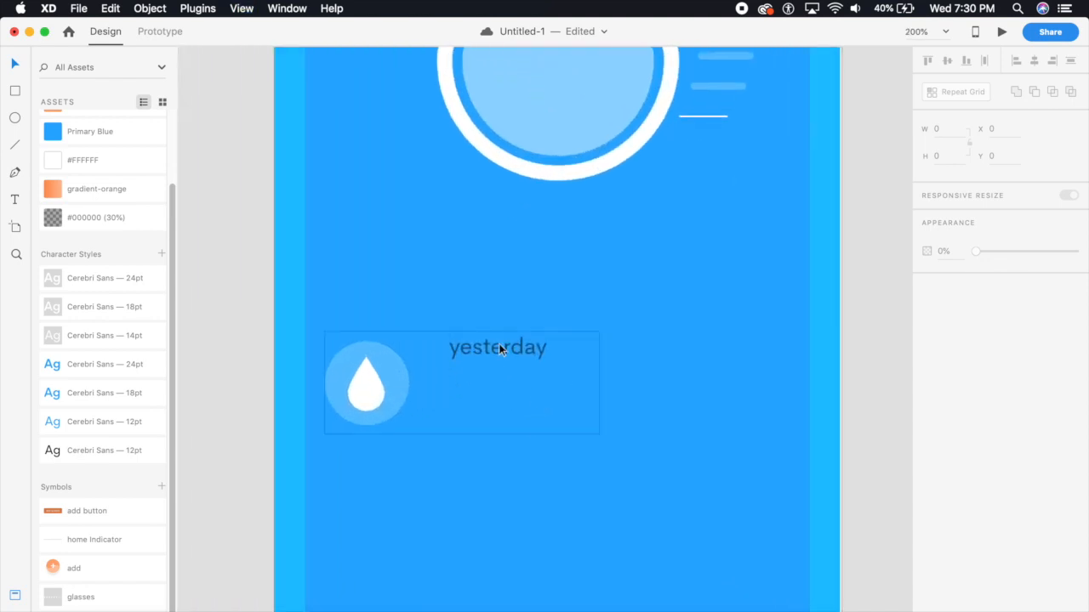
double_click(499, 345)
click(950, 469)
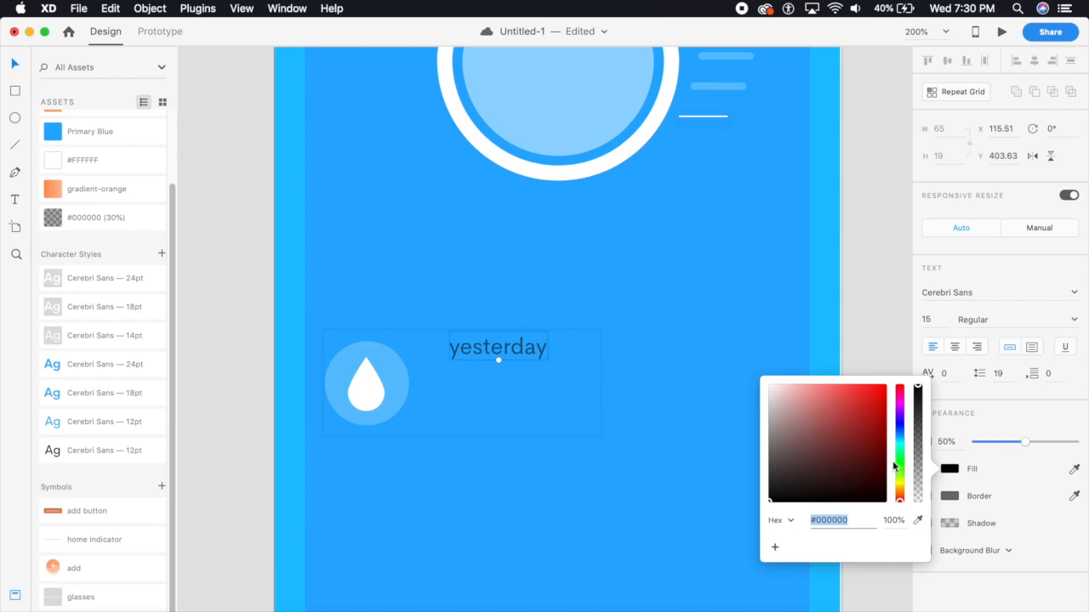
text(ffffff)
key(Return)
- Change the fill of the entry's "6 glasses" text to white (#FFFFFF)
click(478, 388)
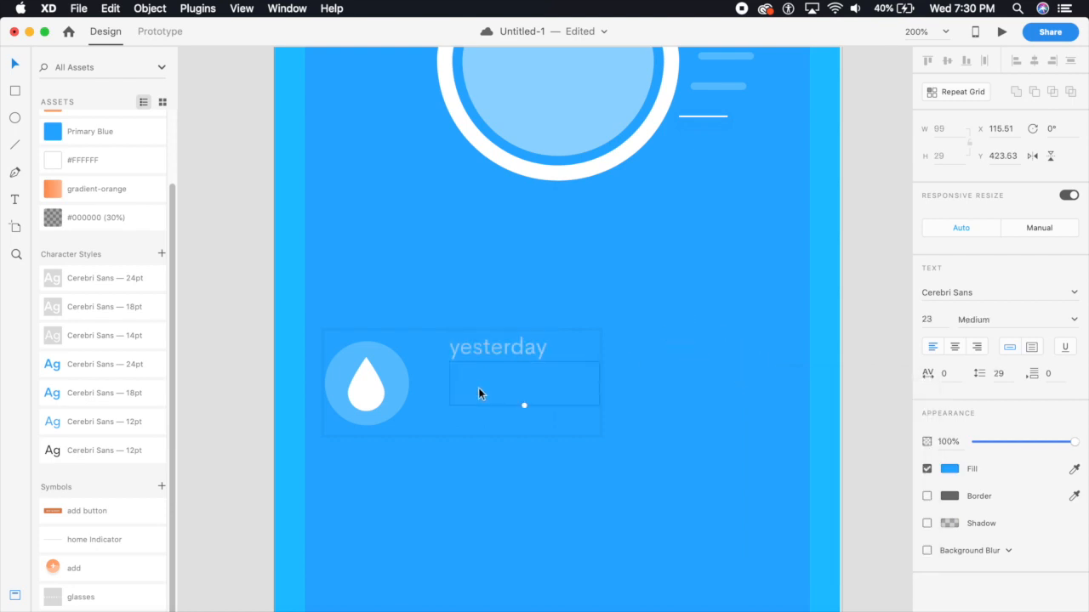
double_click(478, 388)
click(949, 469)
text(ffffff)
key(Return)
- Change the fill of the entry's "2 glasses left" text to white (#FFFFFF)
click(502, 423)
click(501, 423)
double_click(502, 424)
click(949, 468)
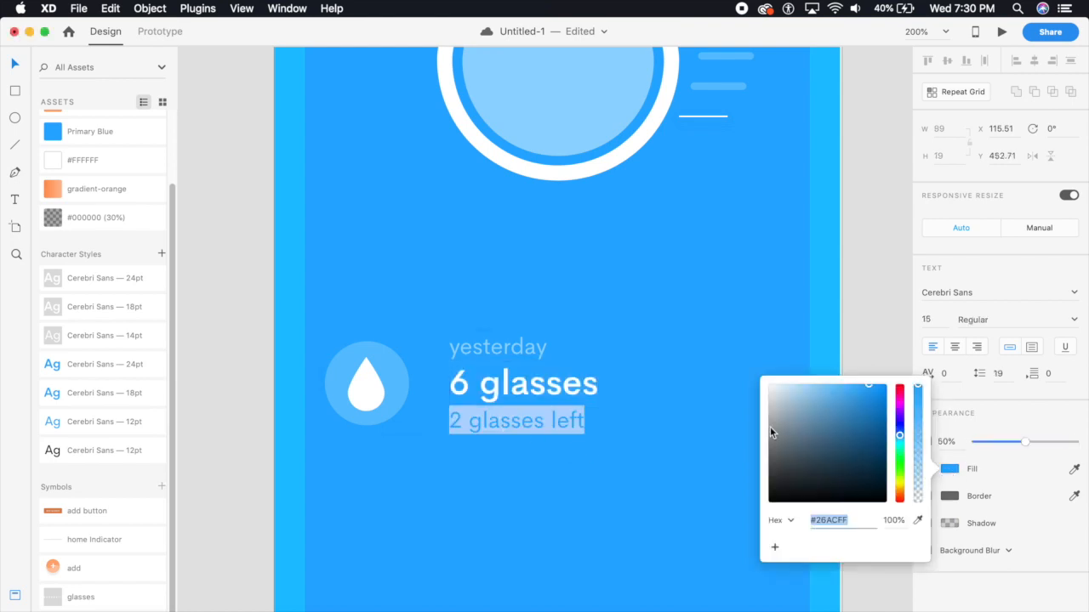
text(ffffff)
key(Return)
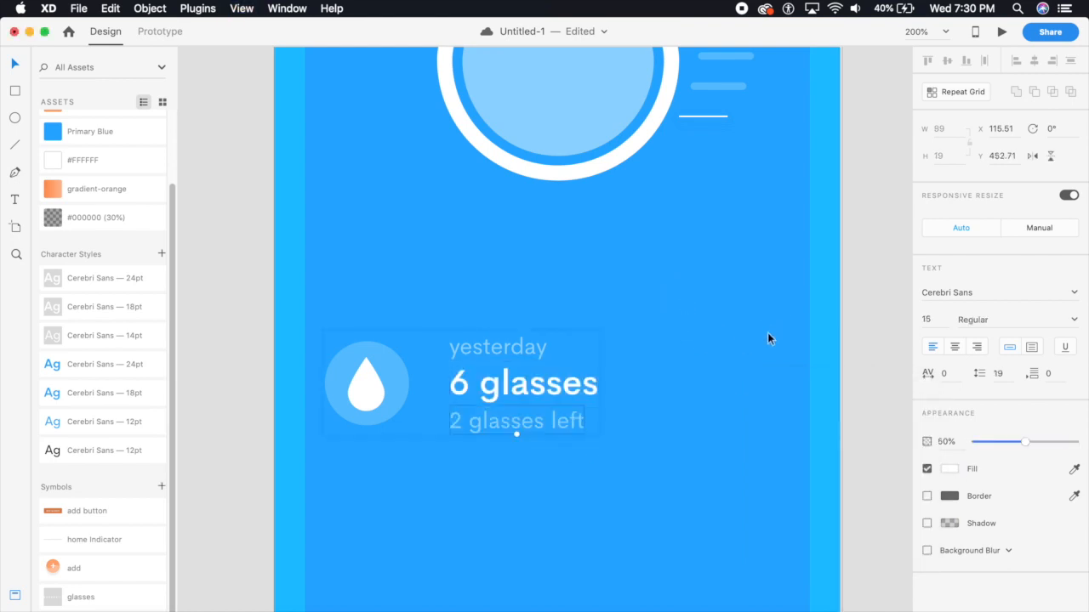
key(Escape)
- Move the history entry up closer beneath the large white drop, to about Y 338
key(super+1)
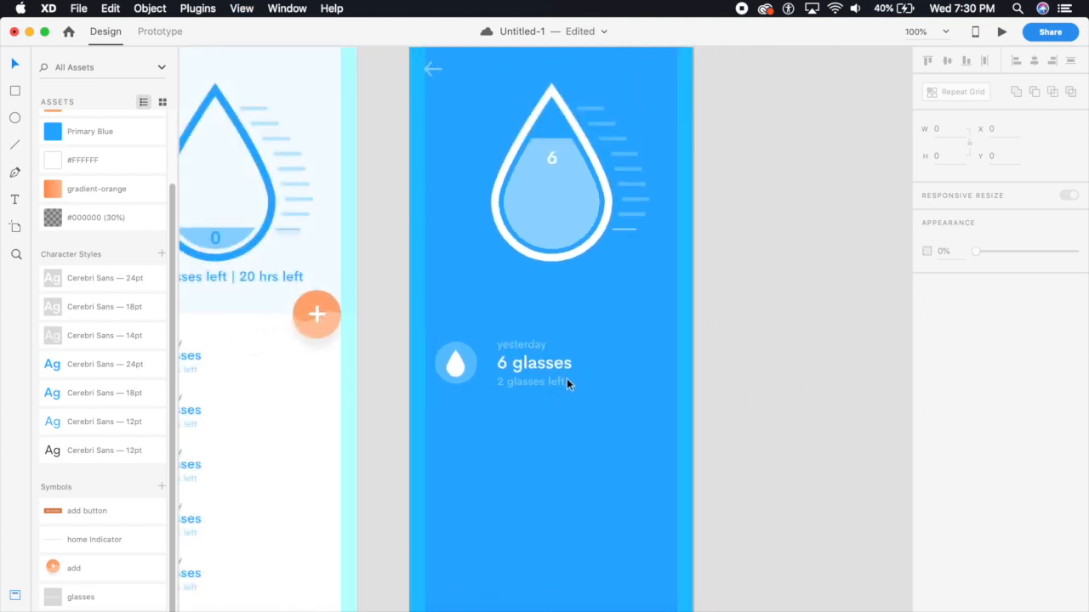
click(523, 365)
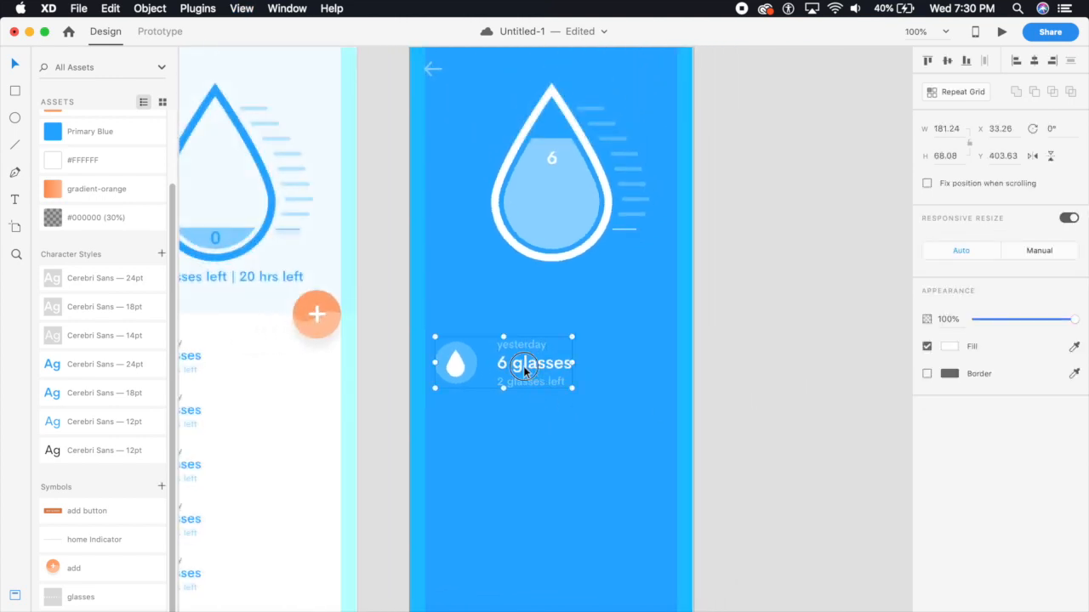
drag(523, 366, 521, 320)
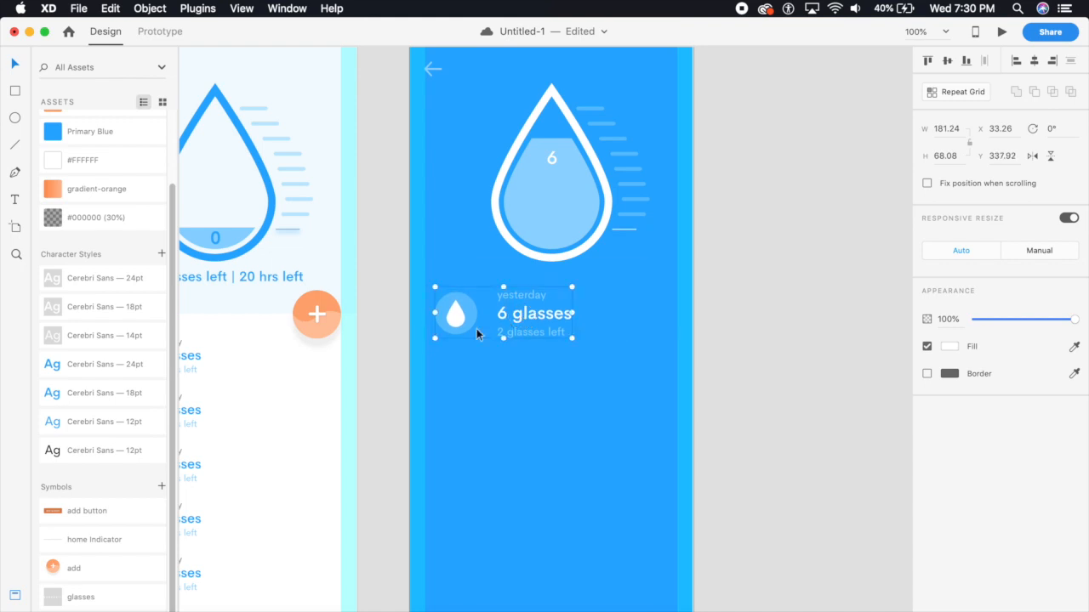
click(748, 356)
- Place the glasses symbol beneath the history entry at X 21, Y 440, and save the document
drag(651, 406, 632, 357)
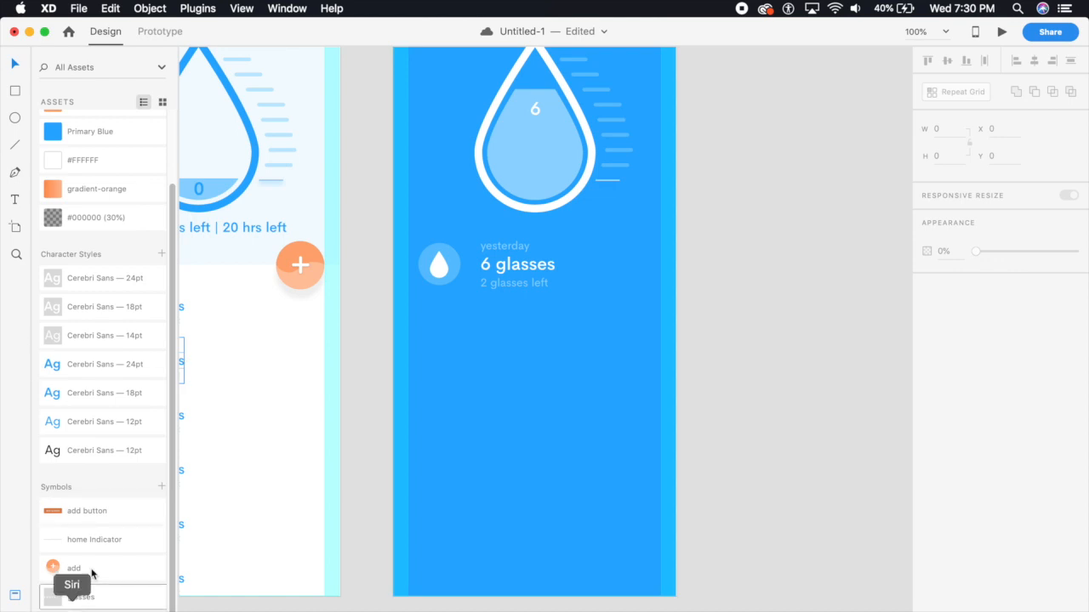
drag(108, 604, 550, 330)
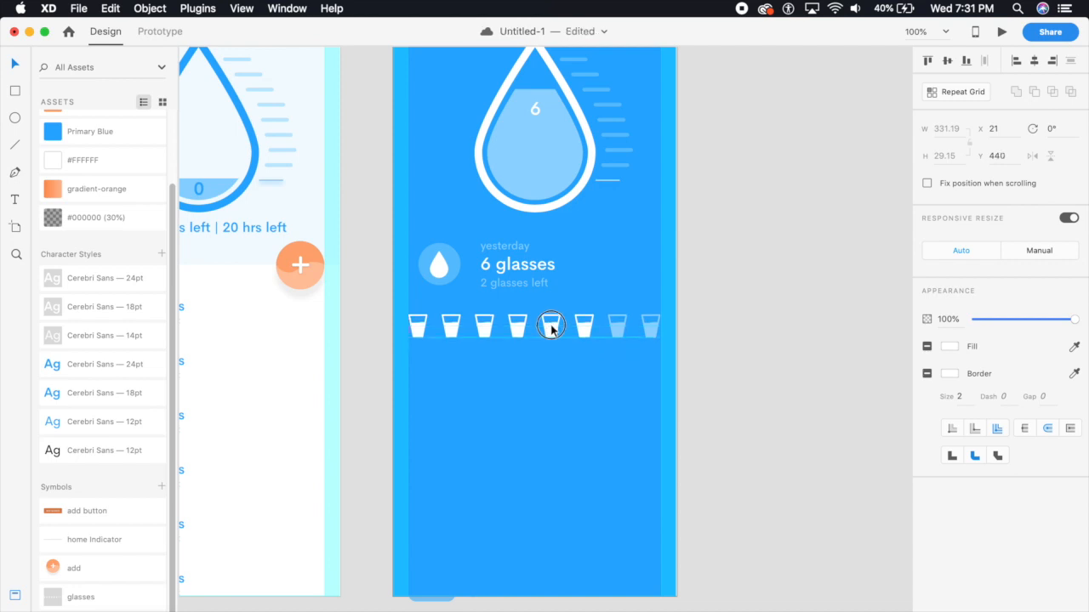
click(724, 345)
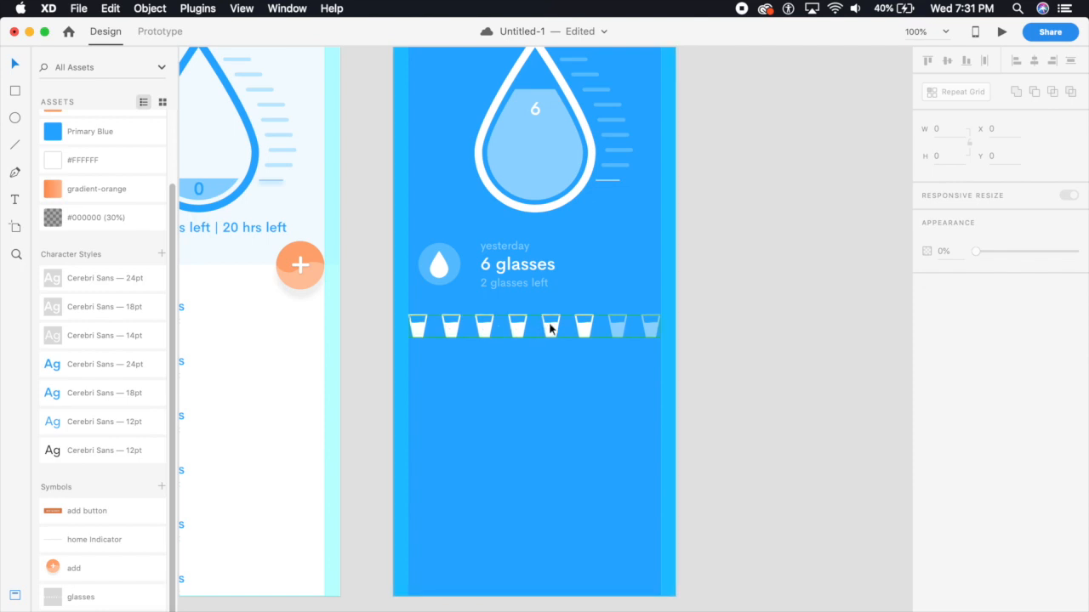
key(super+s)
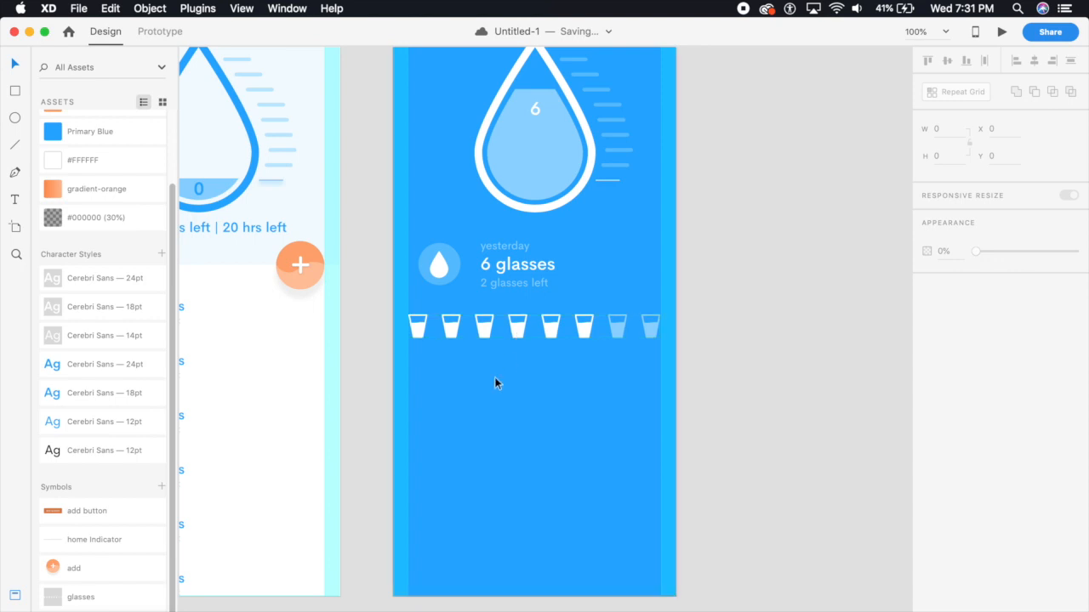
- Draw a horizontal line with the Pen tool across the content width below the glasses and colour its border white (#FFFFFF)
click(14, 172)
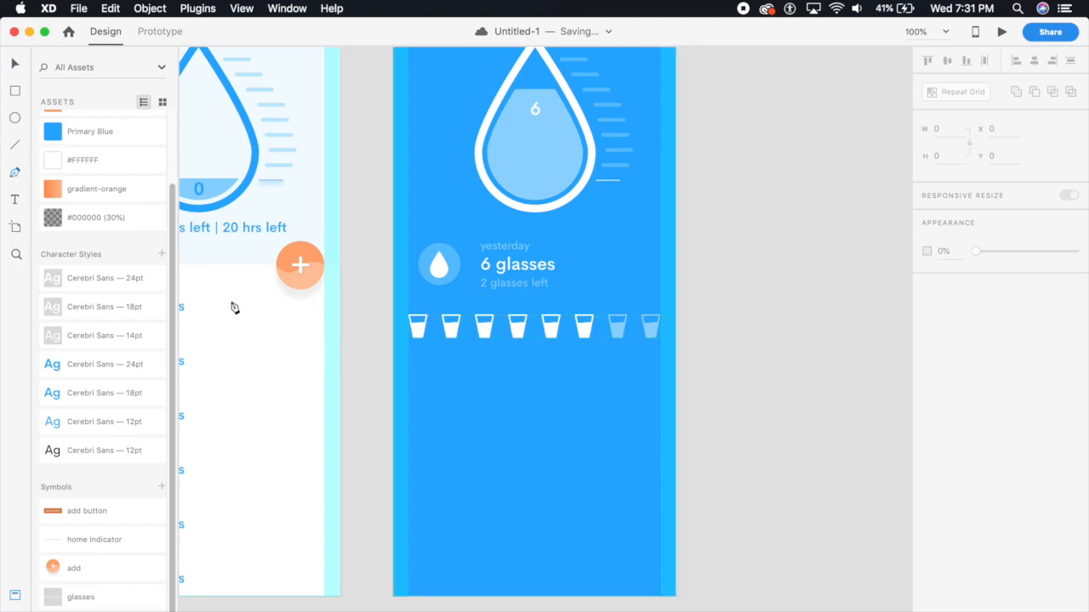
click(408, 349)
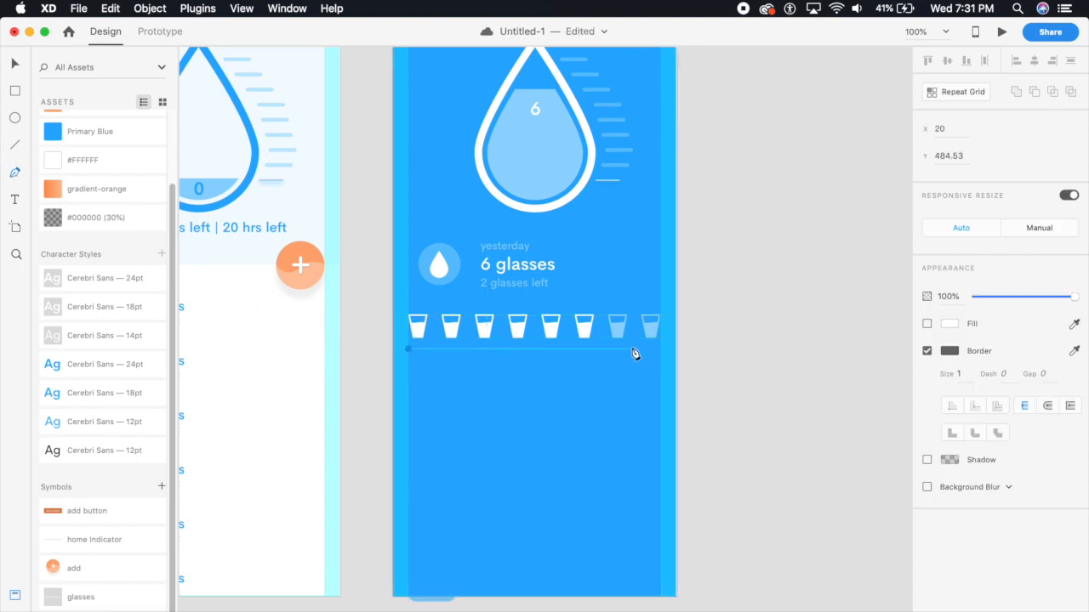
click(661, 350)
key(Escape)
click(946, 351)
drag(819, 345, 698, 207)
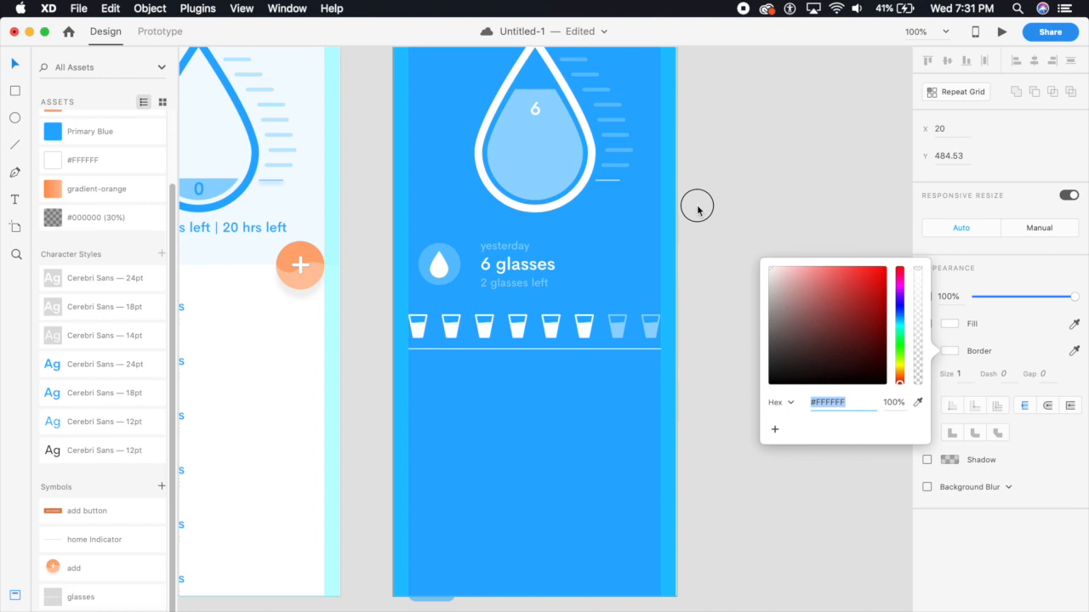
- Try a border size of 0.05 on the divider line
click(968, 381)
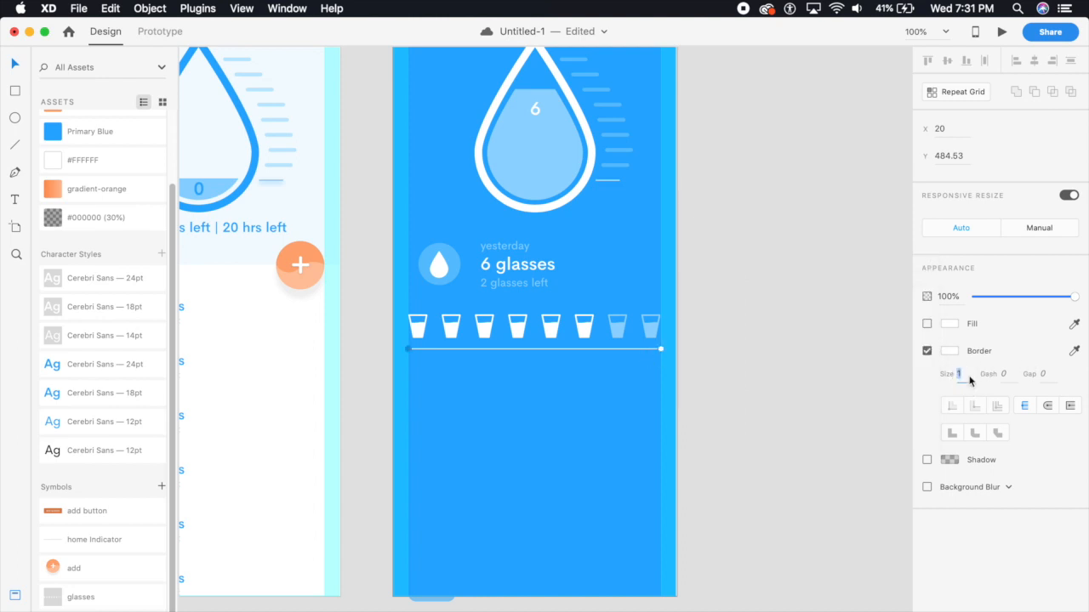
text(0.05)
key(Return)
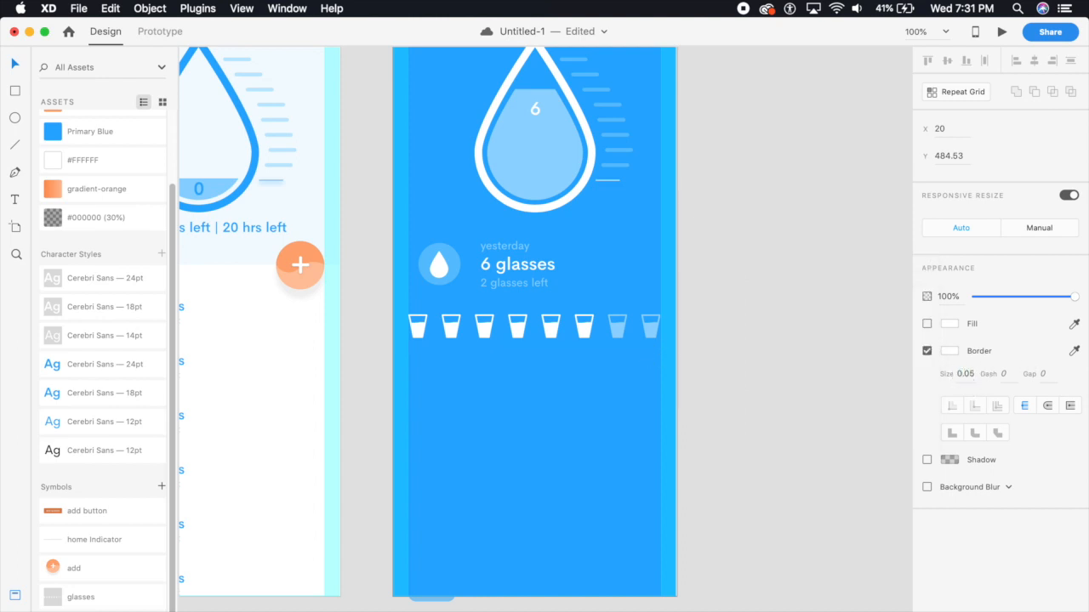
- Set the divider line's border size to 0.5 and its opacity to 50%
click(961, 372)
text(0.5)
key(Return)
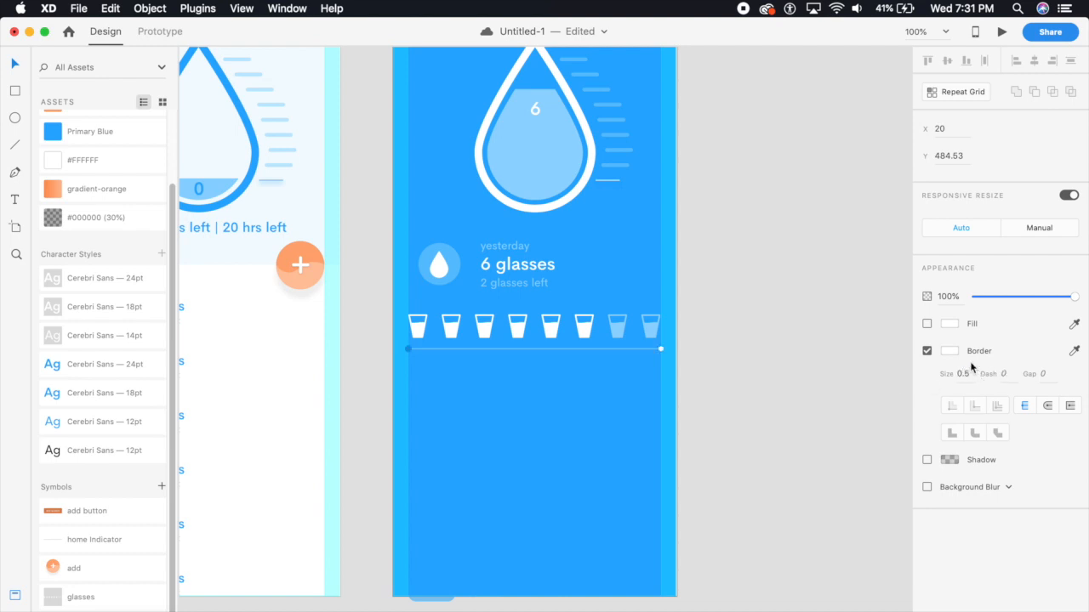
click(948, 296)
text(50)
key(Return)
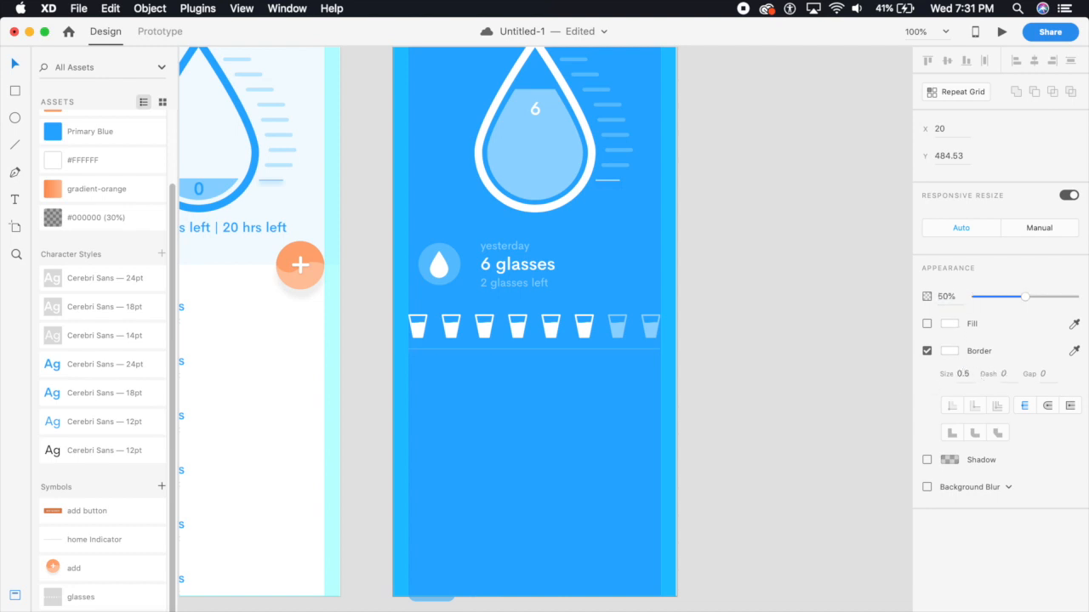
- Move the divider line slightly further down from the glasses row and save the document
click(574, 349)
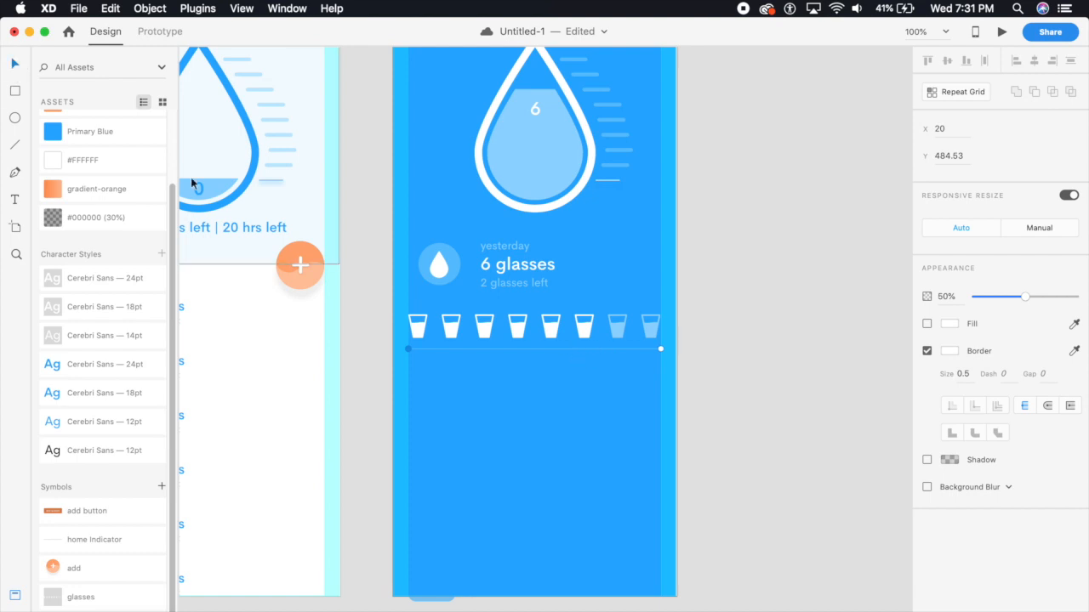
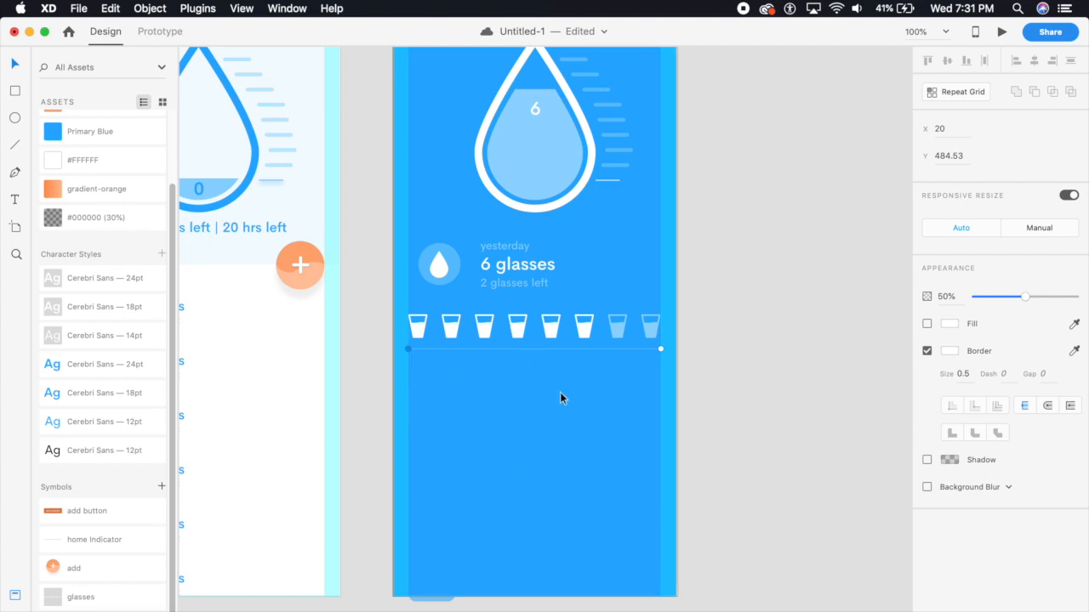
drag(554, 347, 553, 337)
key(shift+Down)
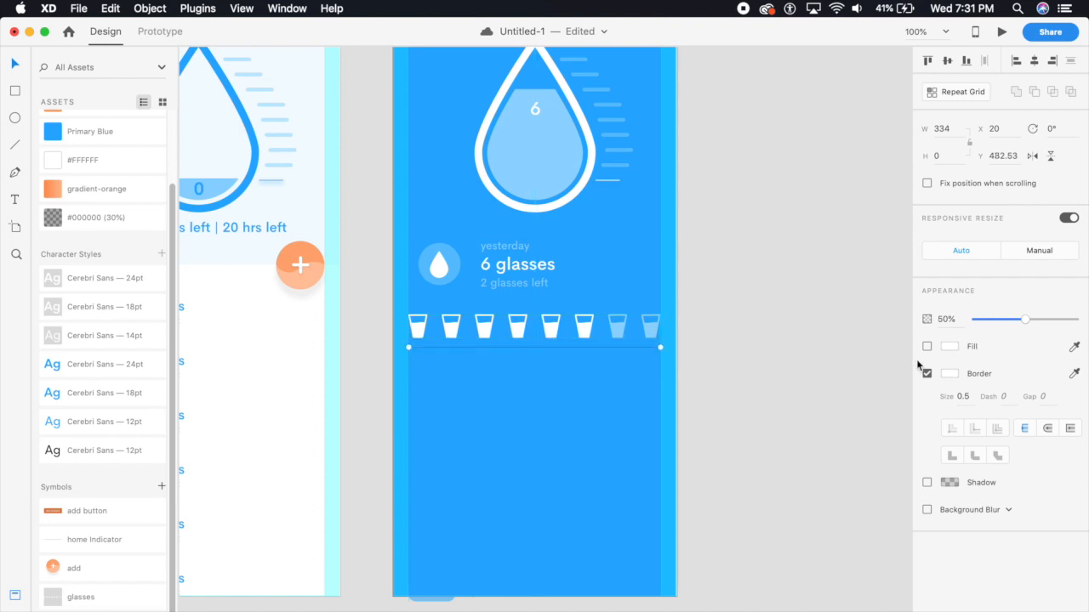
click(863, 378)
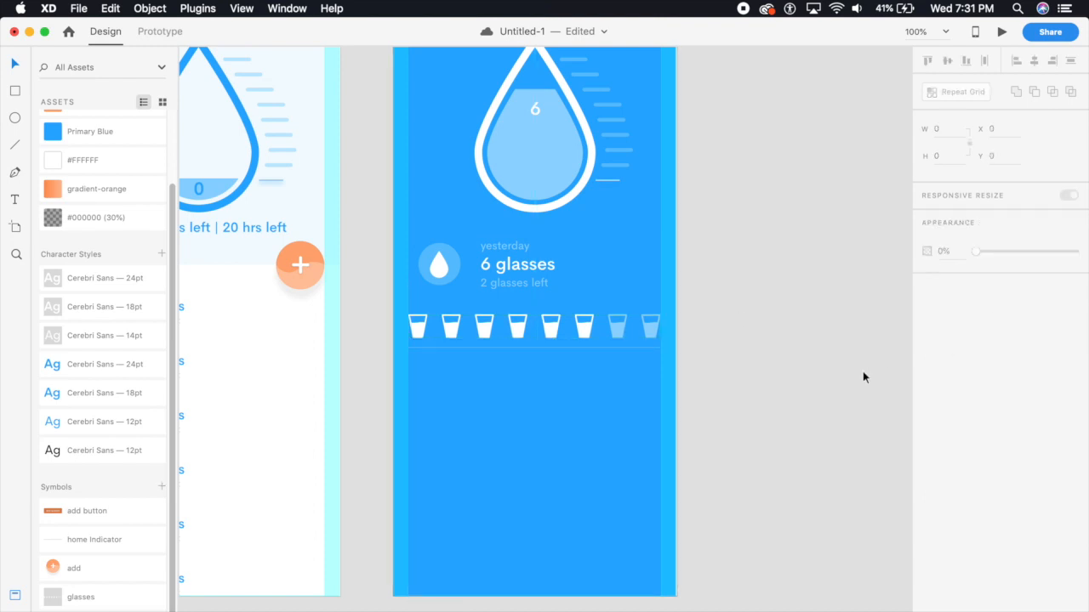
click(562, 348)
click(700, 406)
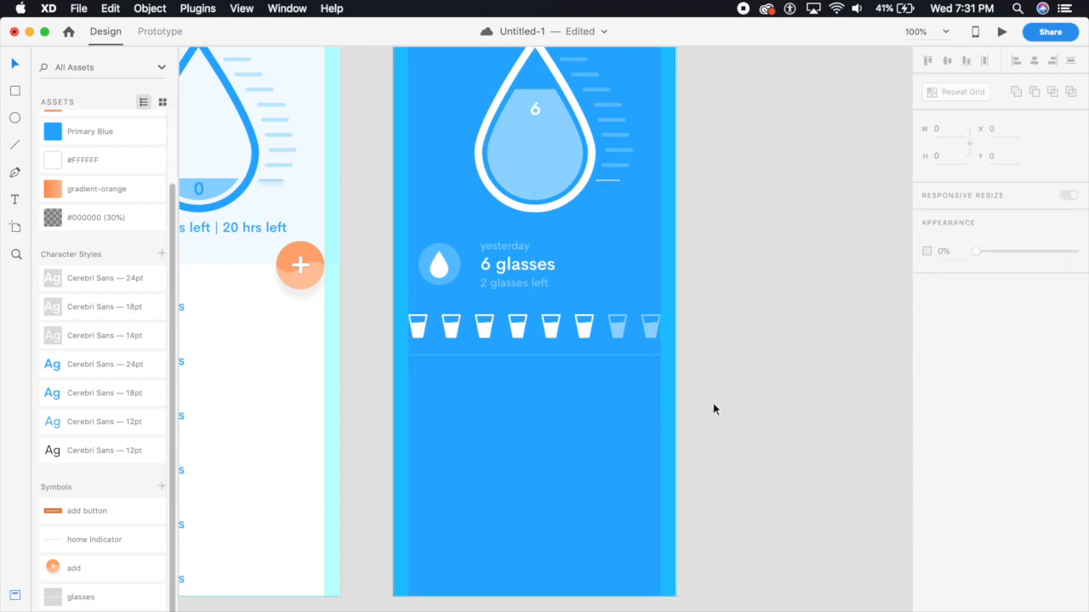
key(super+s)
click(591, 136)
scroll(411, 437, left, 5)
scroll(411, 437, down, 2)
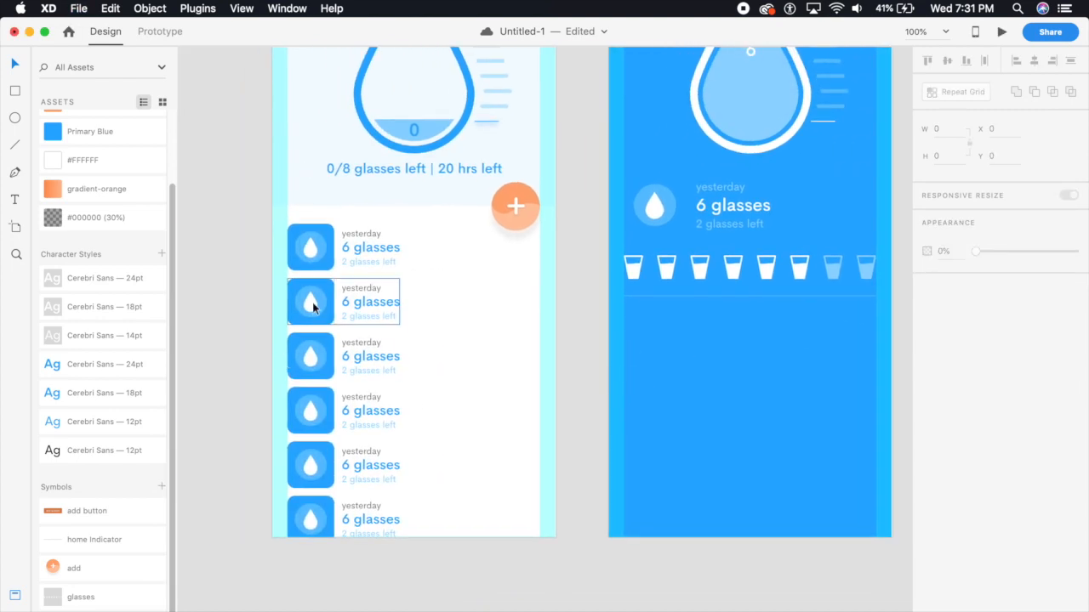
- Copy a history entry from the home screen onto the blue detail screen below the divider line, at X 20, Y 513
drag(312, 306, 648, 362)
drag(649, 304, 657, 300)
key(shift+Down)
key(shift+Down)
key(shift+Down)
key(shift+Down)
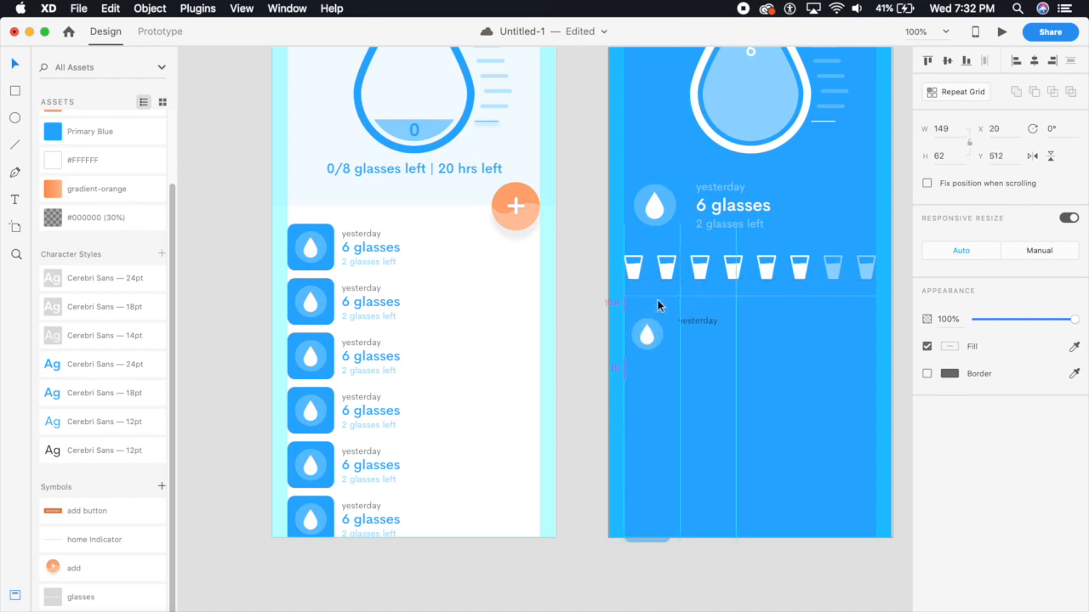
key(Down)
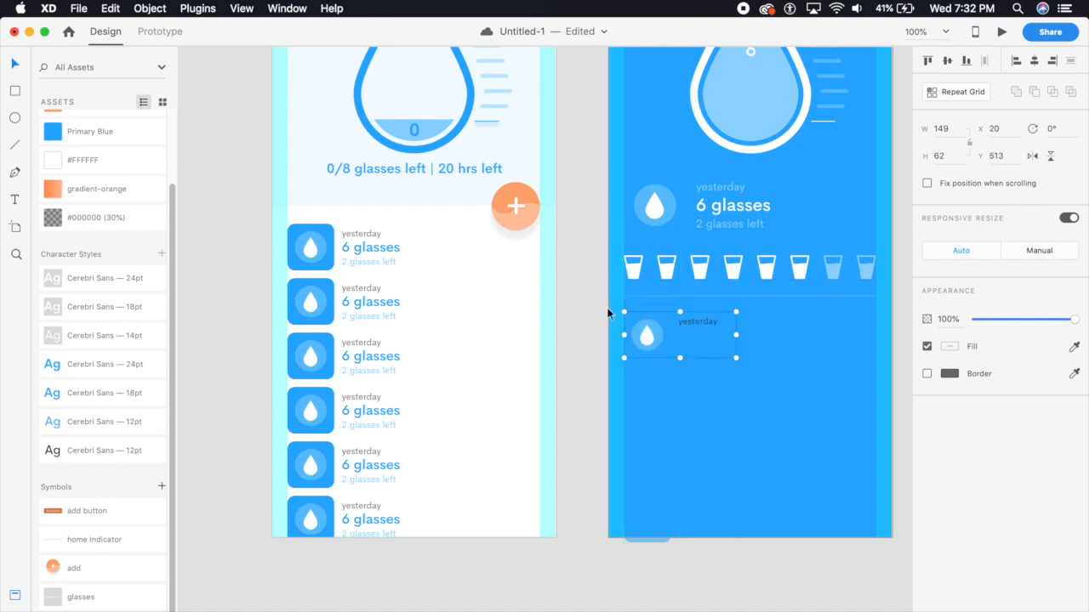
- Change the fill of the copied entry's "yesterday" label to white
drag(674, 380, 519, 418)
key(super+equal)
key(super+equal)
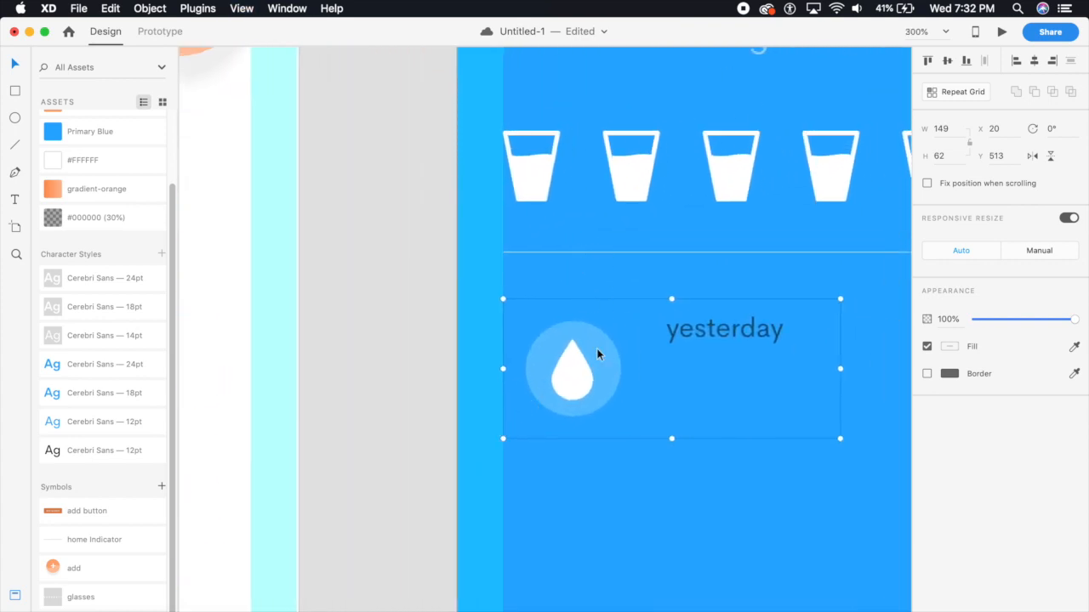
scroll(626, 419, right, 4)
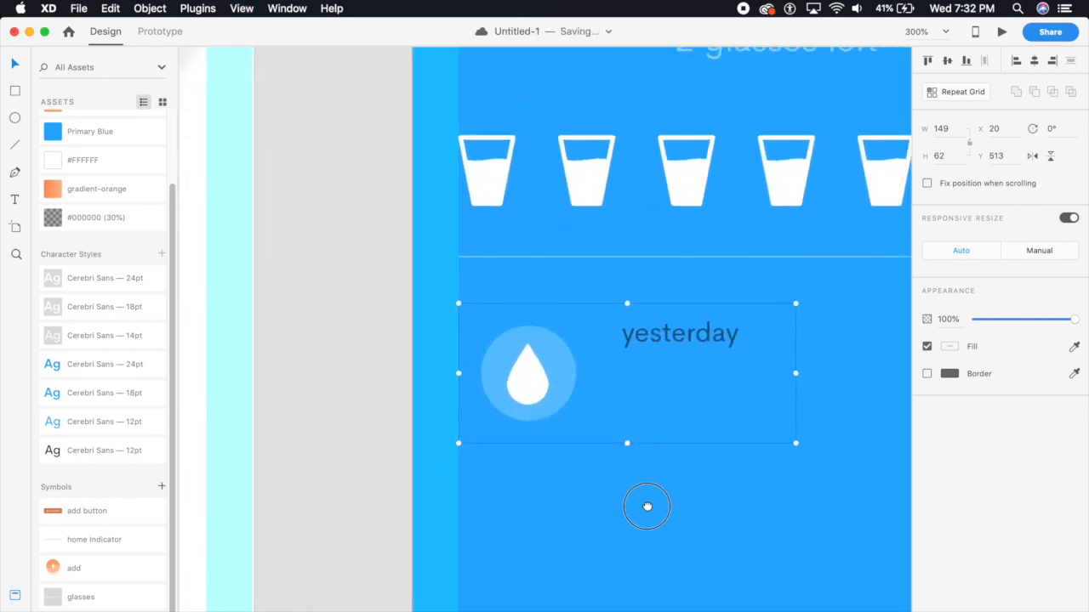
double_click(666, 331)
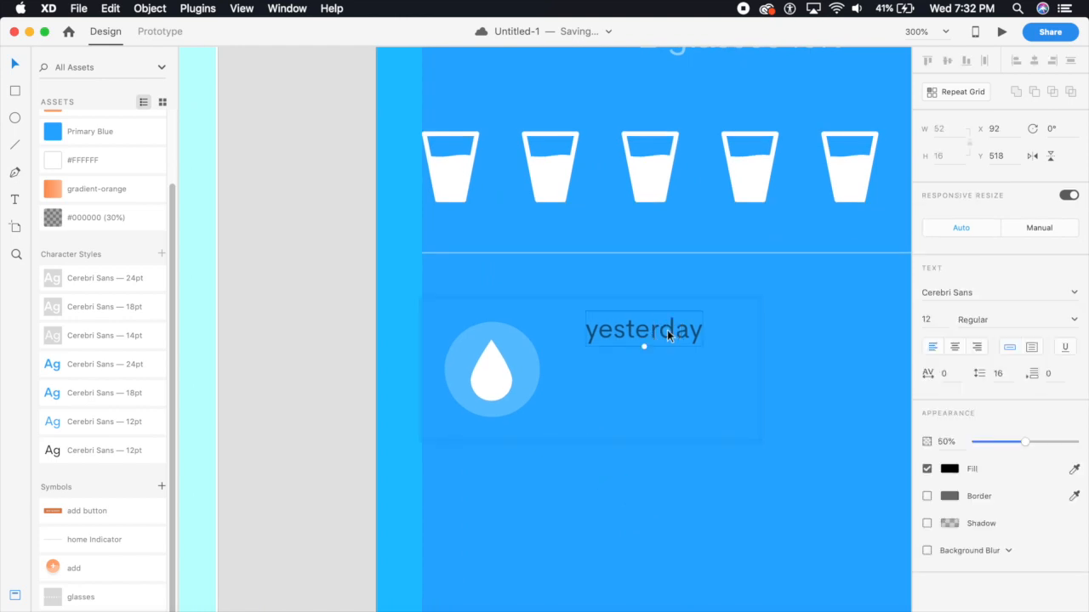
click(949, 468)
drag(856, 440, 641, 442)
click(643, 443)
- Set the fill of the copied entry's "6 glasses" and "2 glasses left" texts to white (#FFFFFF)
double_click(654, 397)
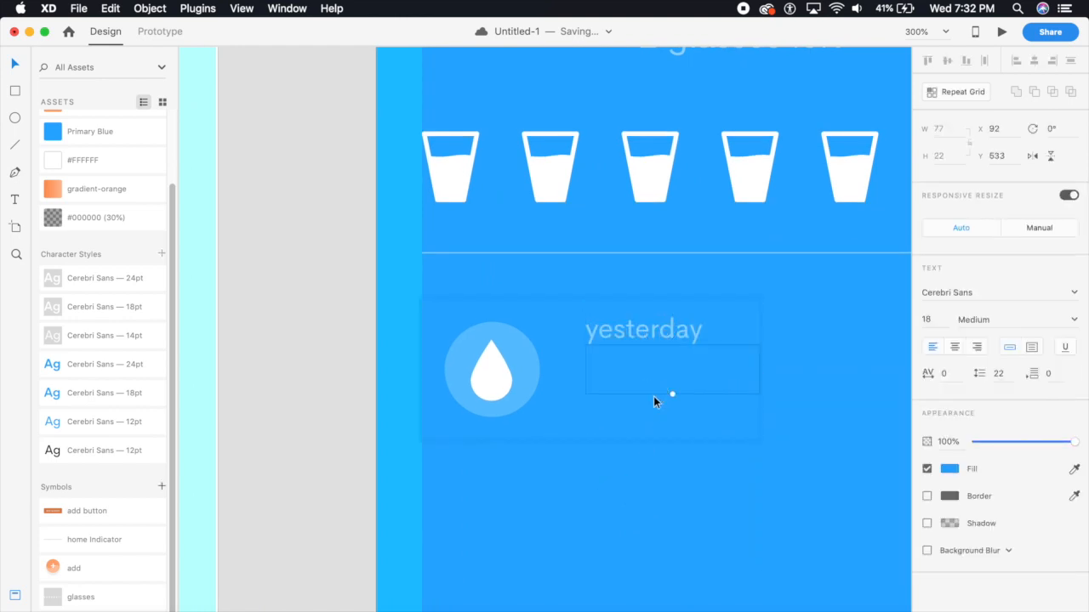
shift+click(649, 415)
click(950, 469)
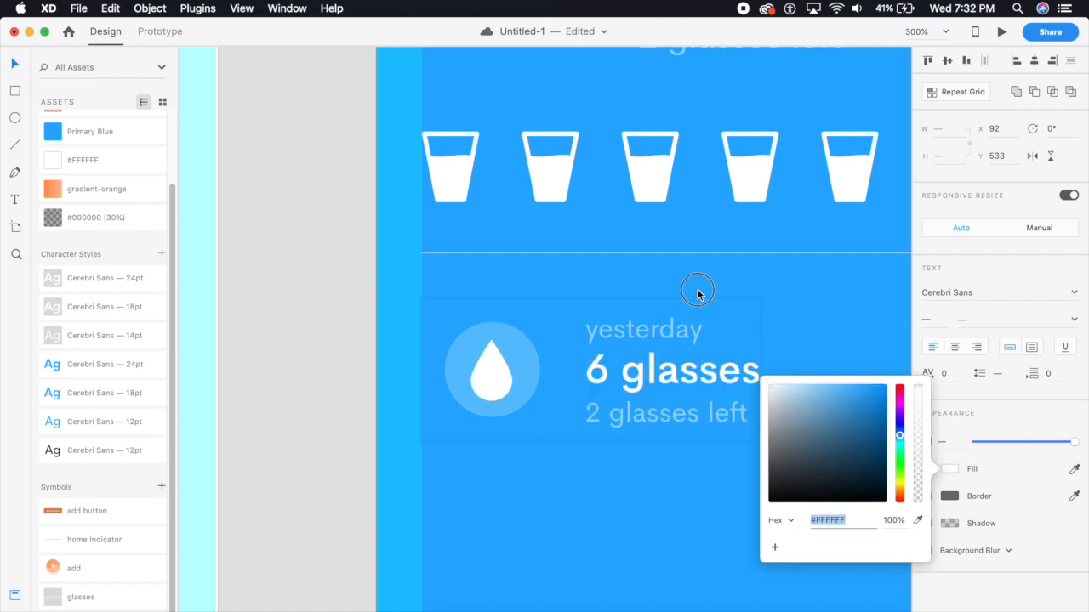
click(673, 532)
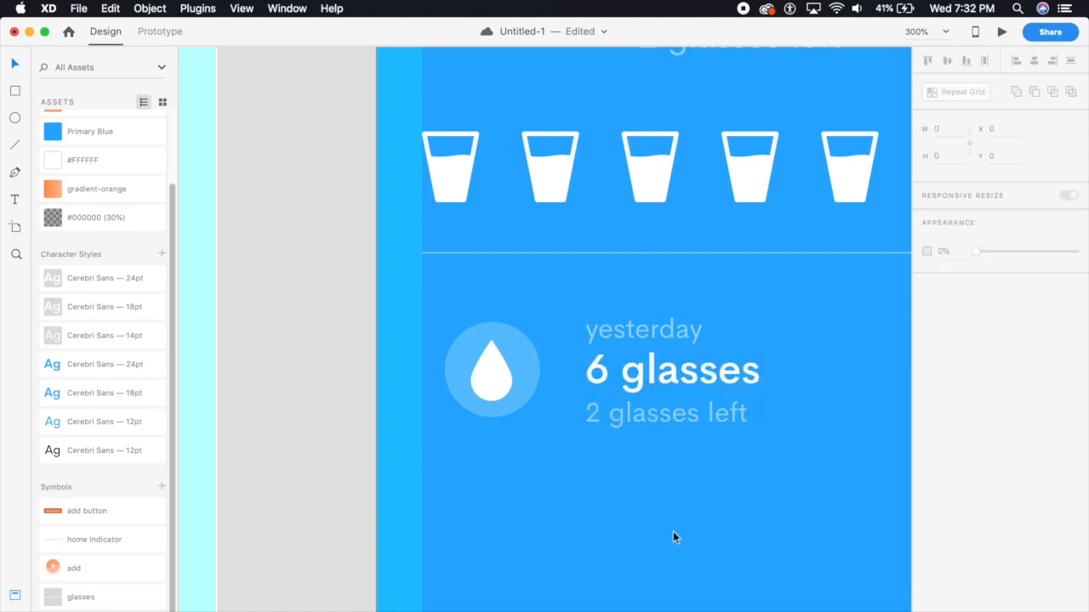
- Change the copied entry's main text to "9:00 AM" and its "yesterday" label to "1st glass"
double_click(655, 336)
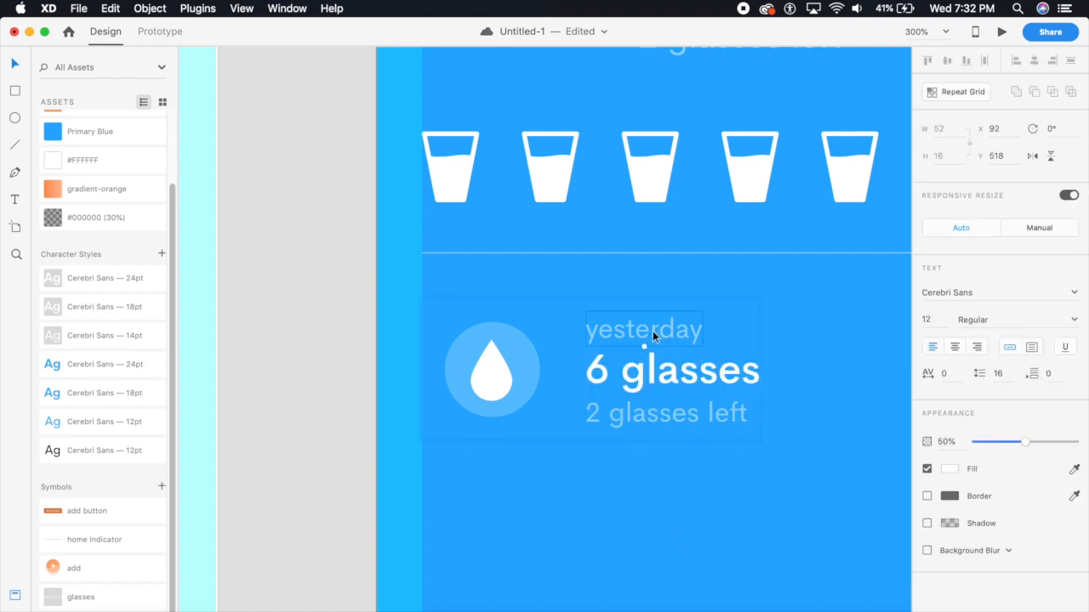
double_click(664, 377)
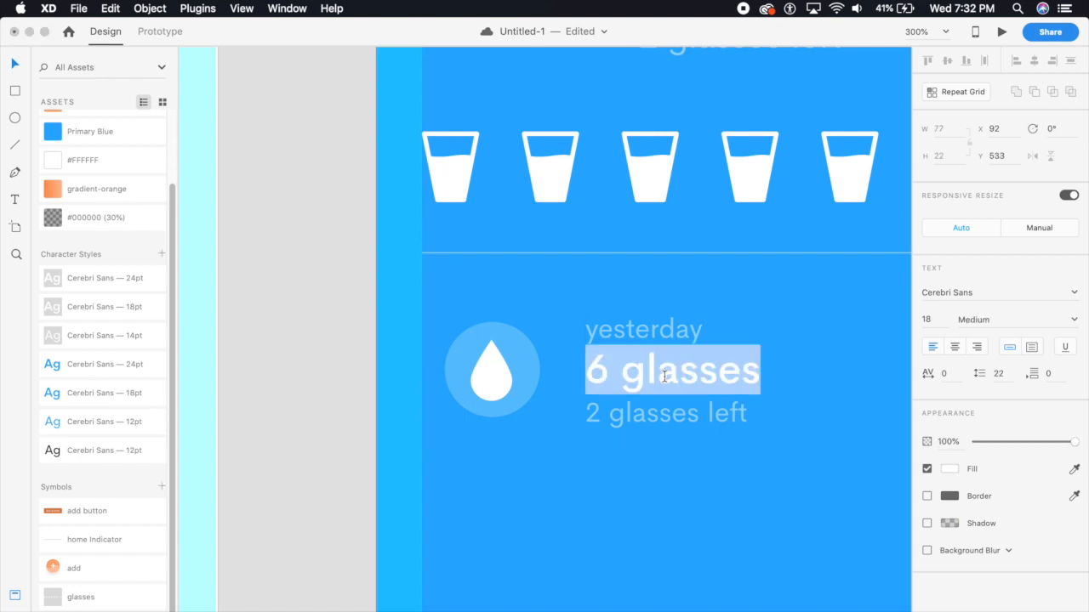
text(9)
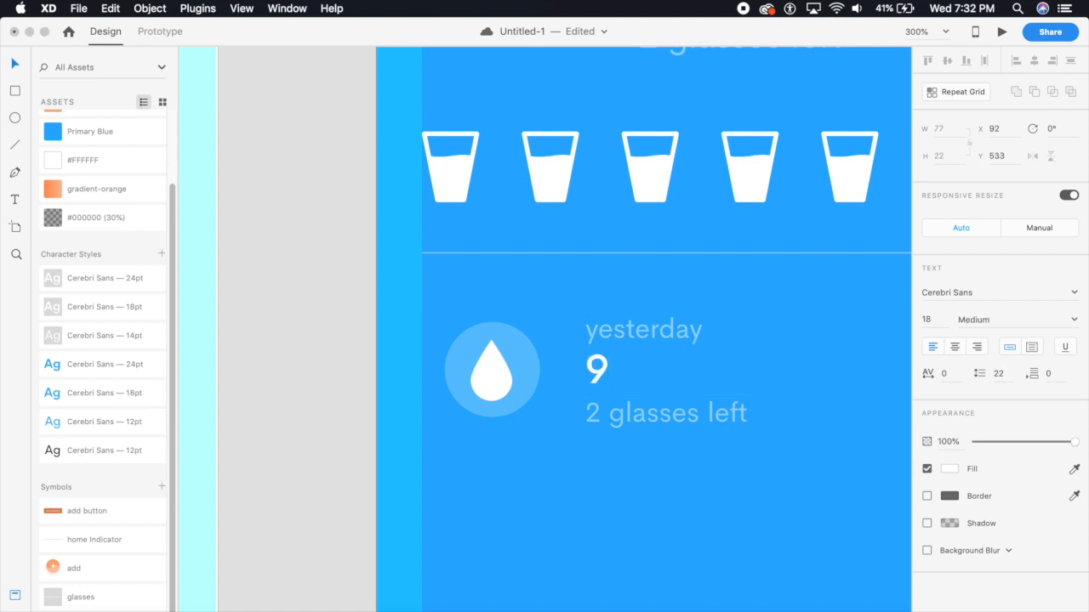
text(:00 AM)
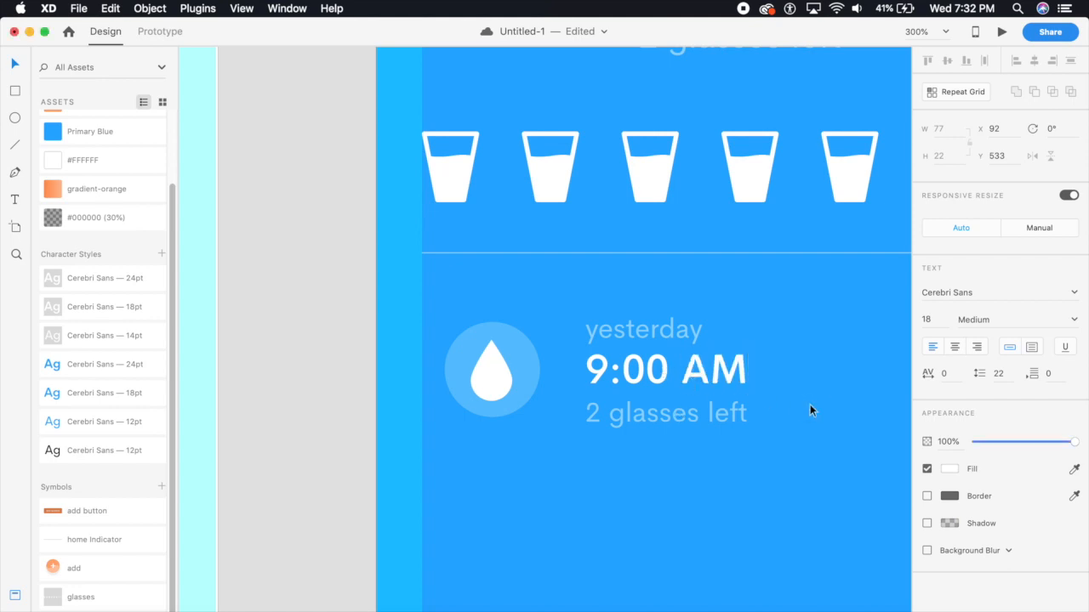
double_click(652, 330)
text(1st glass)
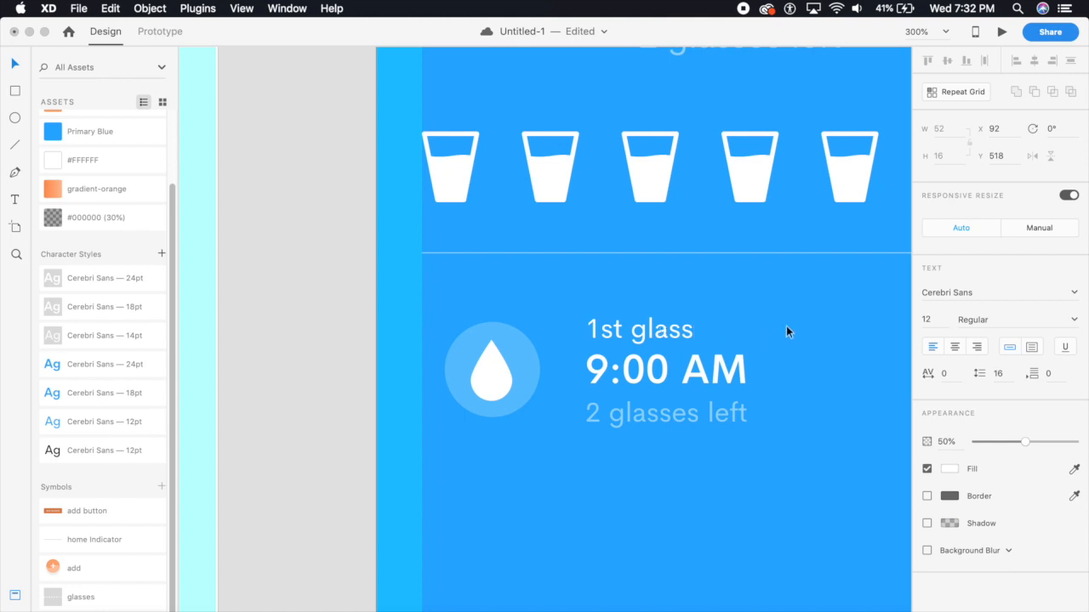
key(Escape)
key(Escape)
- Delete the "2 glasses left" text from the 9:00 AM entry
click(720, 414)
click(720, 414)
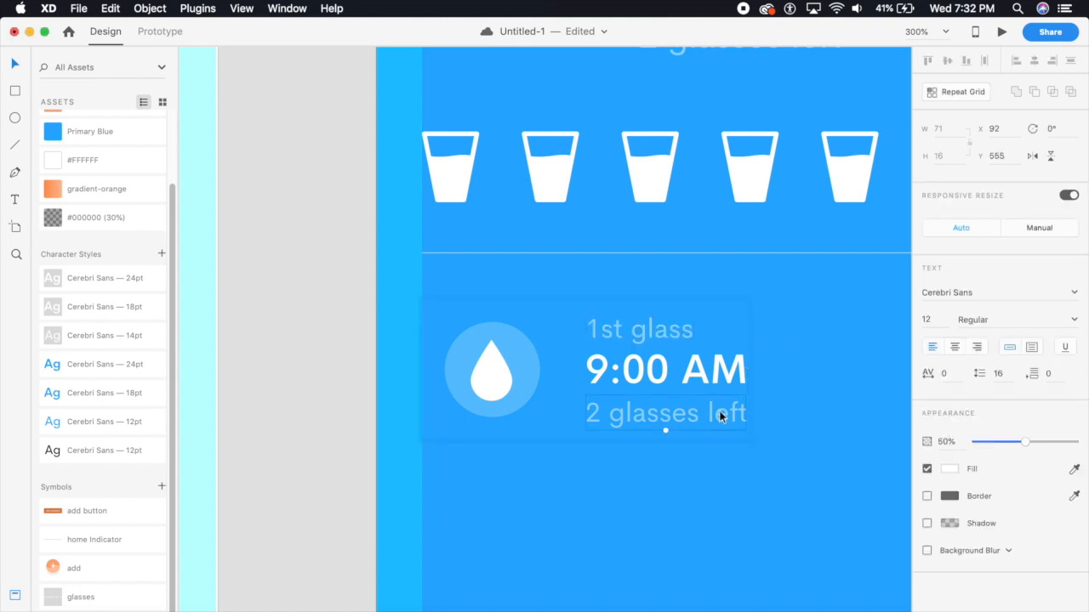
key(Delete)
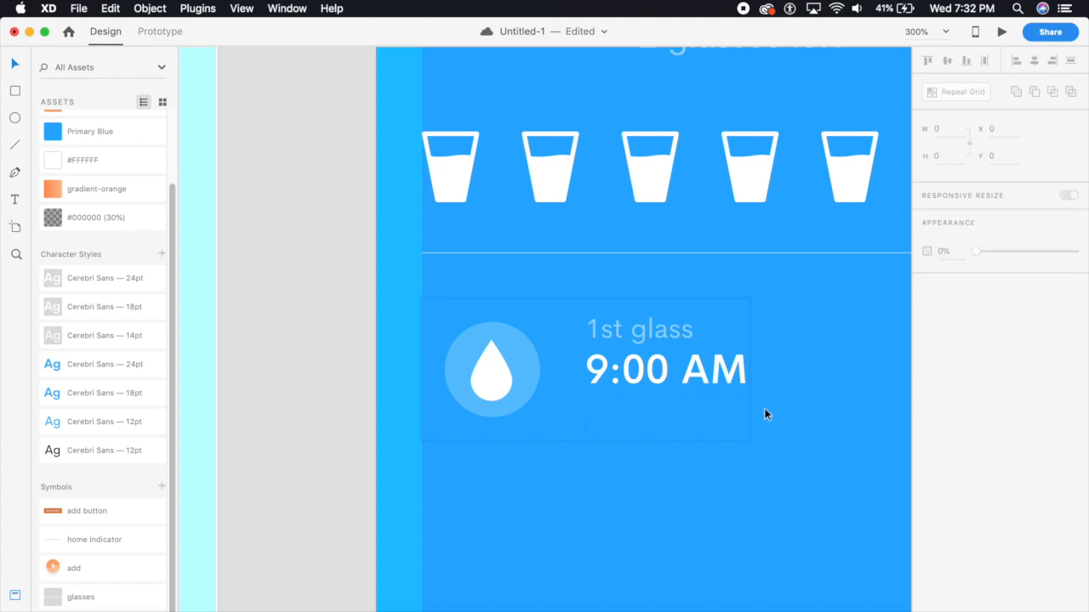
- Turn the 1st glass entry into a Repeat Grid extended downward to four rows and reduce the gap between them
key(super+minus)
click(600, 332)
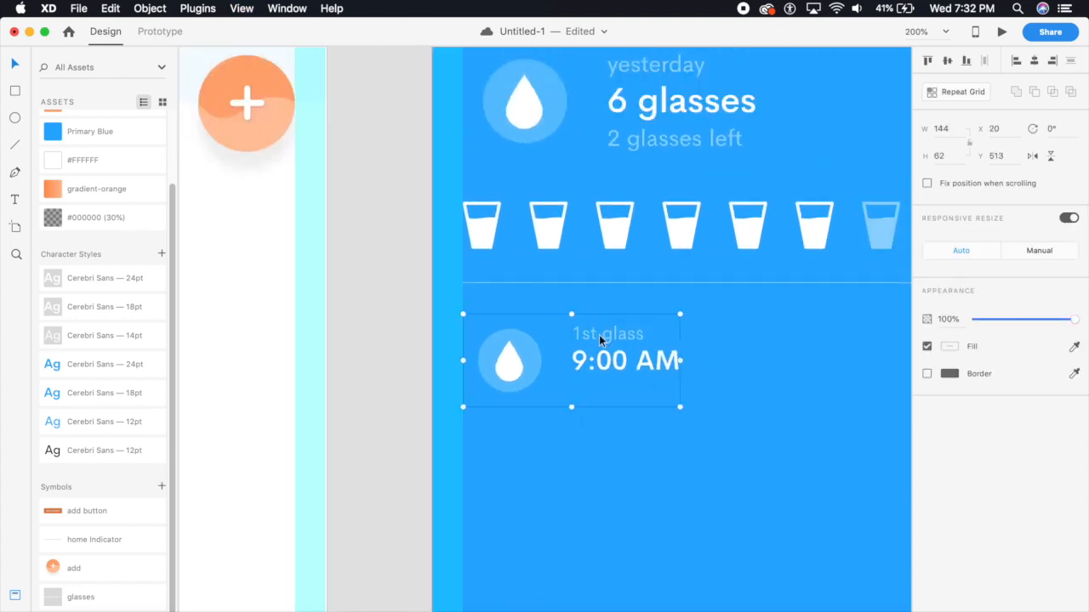
drag(607, 366, 612, 378)
click(631, 450)
key(super+minus)
drag(631, 450, 583, 440)
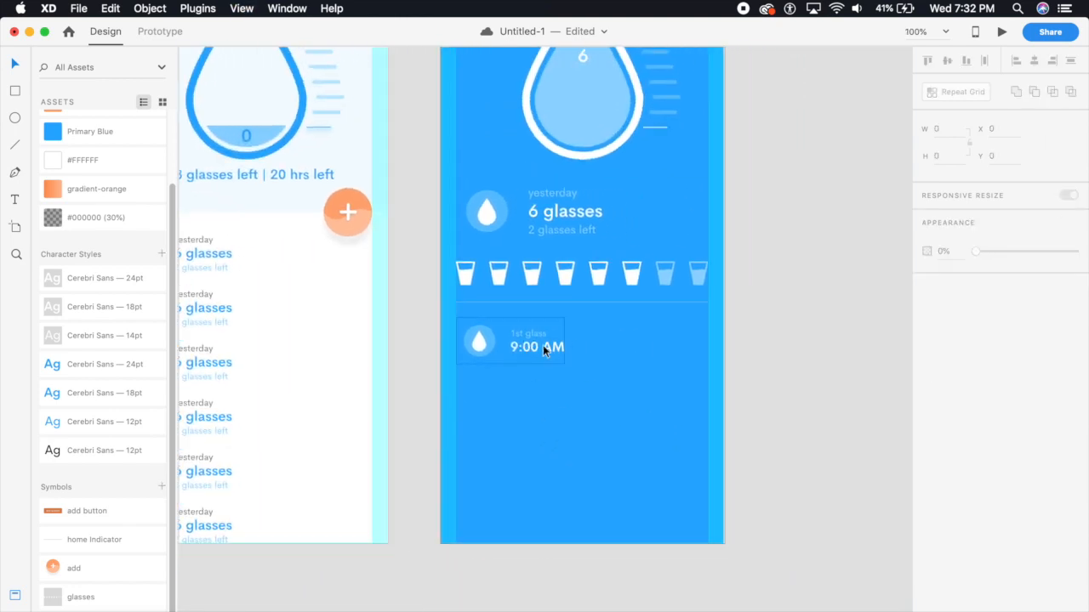
click(543, 345)
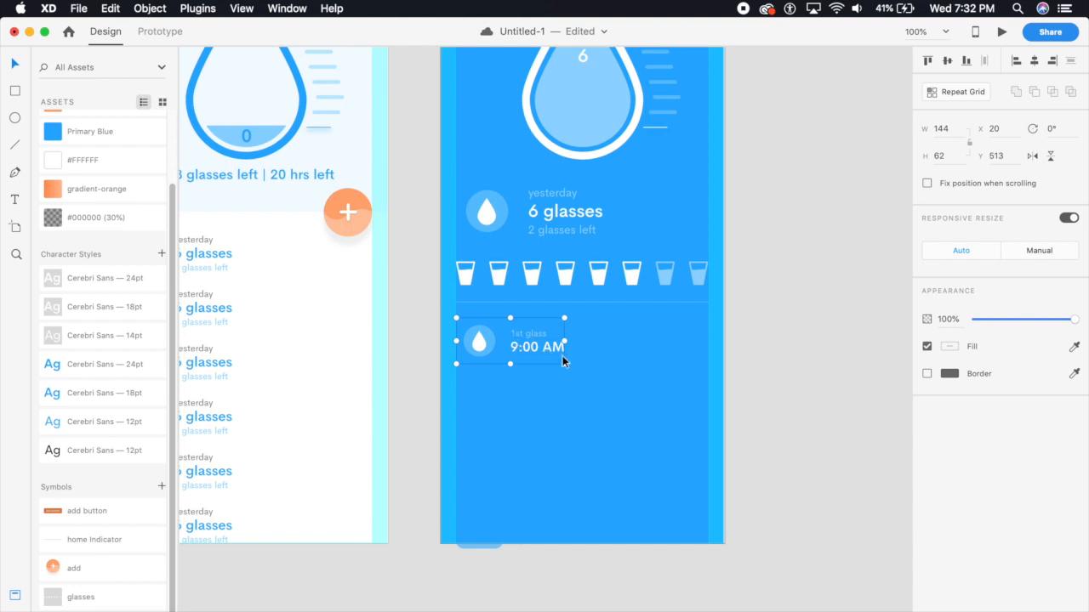
click(958, 94)
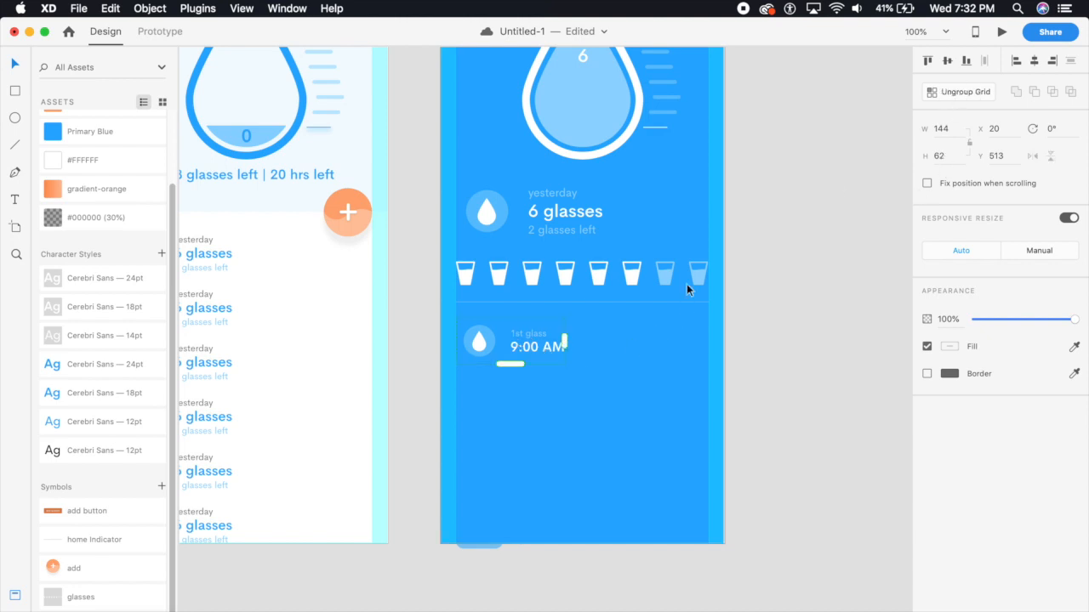
drag(510, 364, 533, 542)
drag(503, 496, 495, 474)
click(632, 494)
double_click(556, 458)
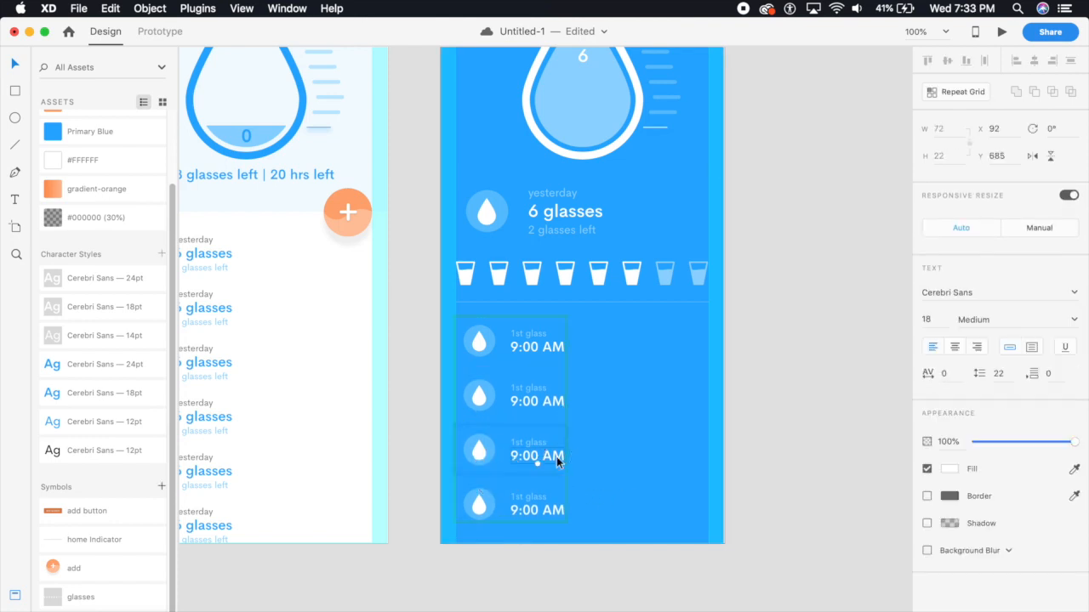
click(547, 496)
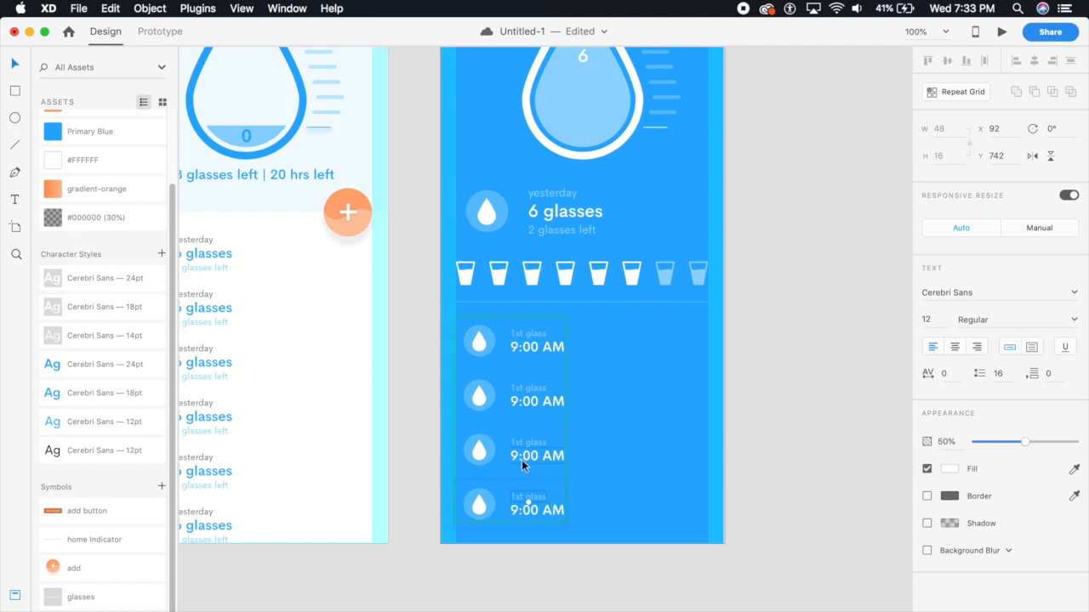
click(596, 389)
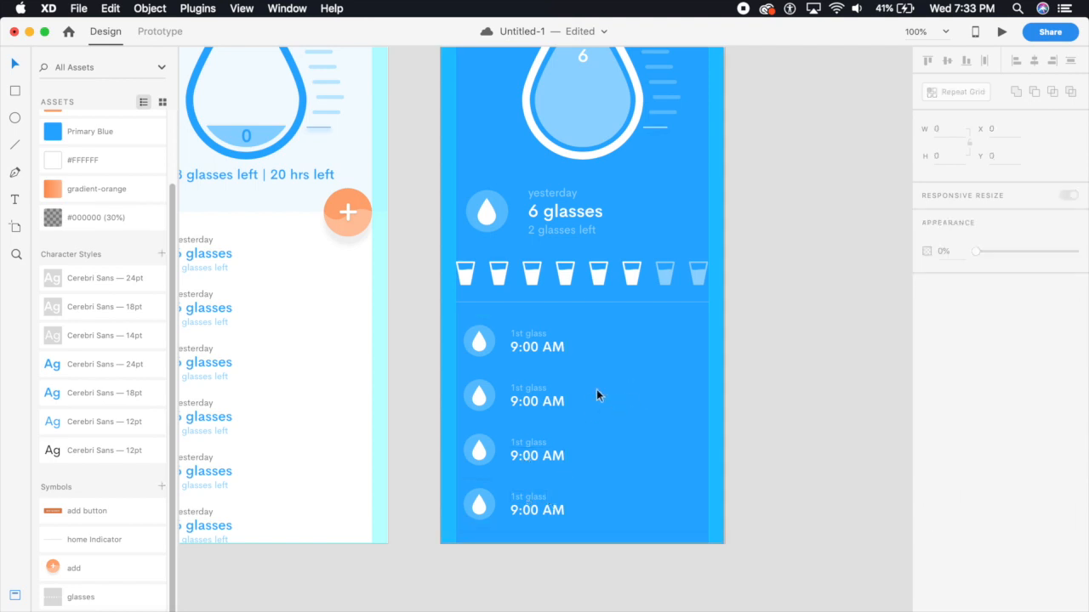
- Close the gap between the Repeat Grid rows and extend the grid to the artboard's bottom edge to hold five entries
click(528, 351)
drag(513, 476, 502, 458)
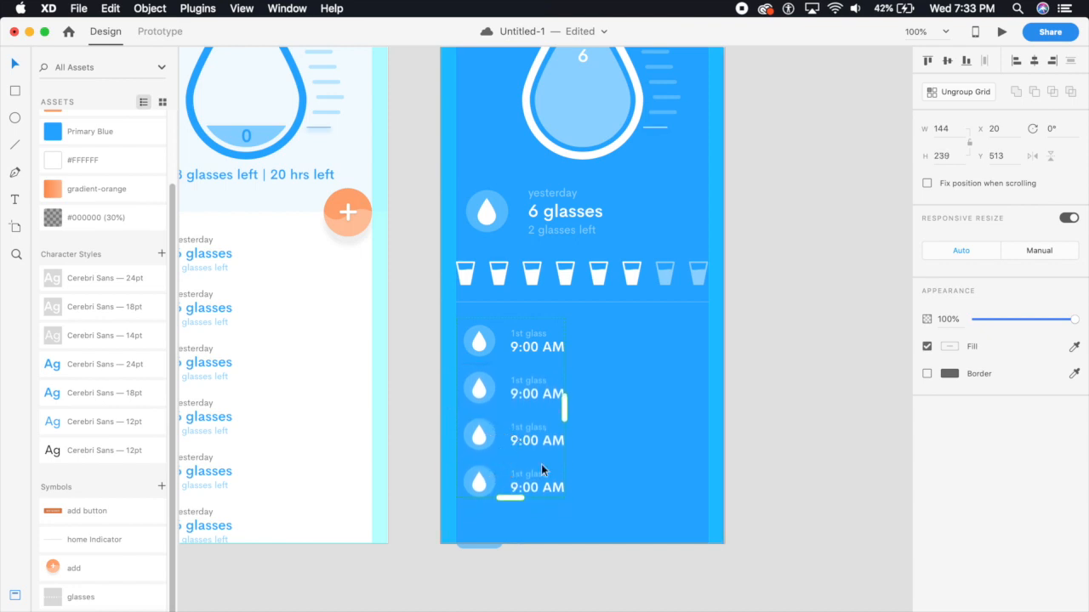
click(616, 479)
click(523, 440)
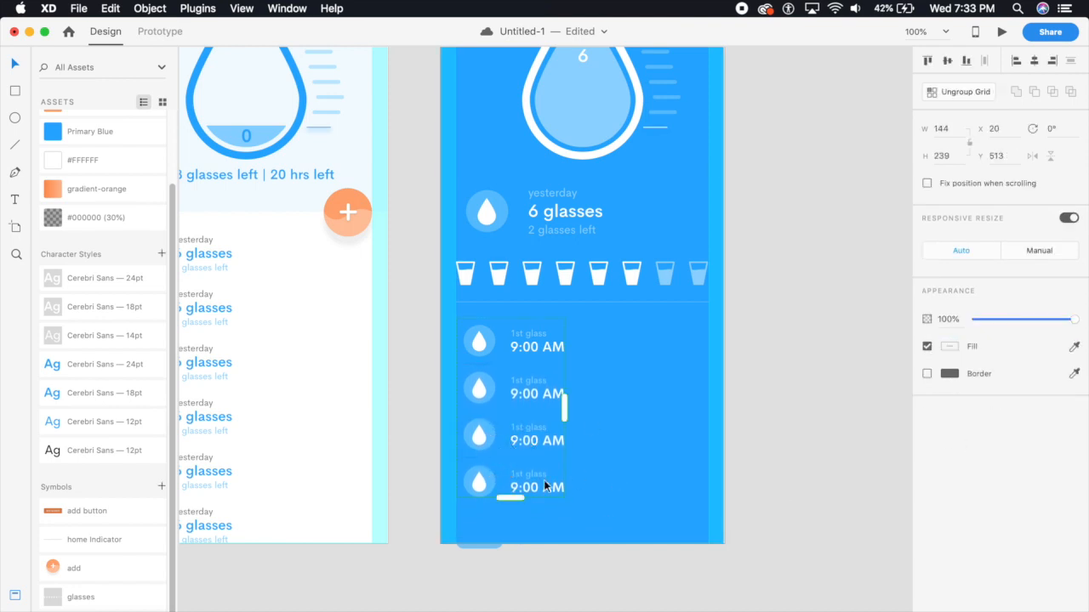
drag(508, 501, 505, 544)
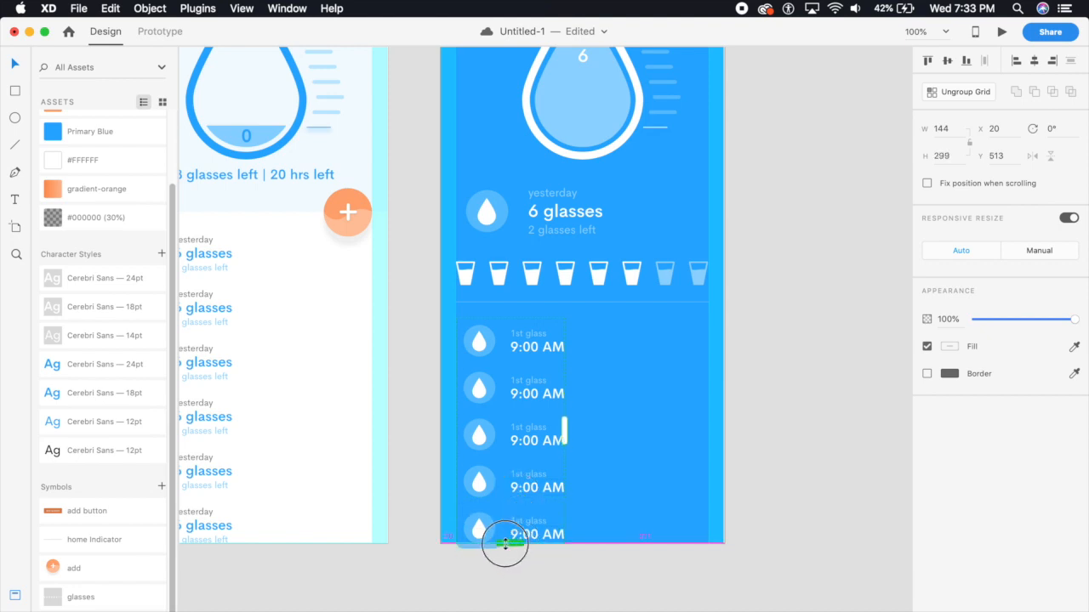
click(541, 576)
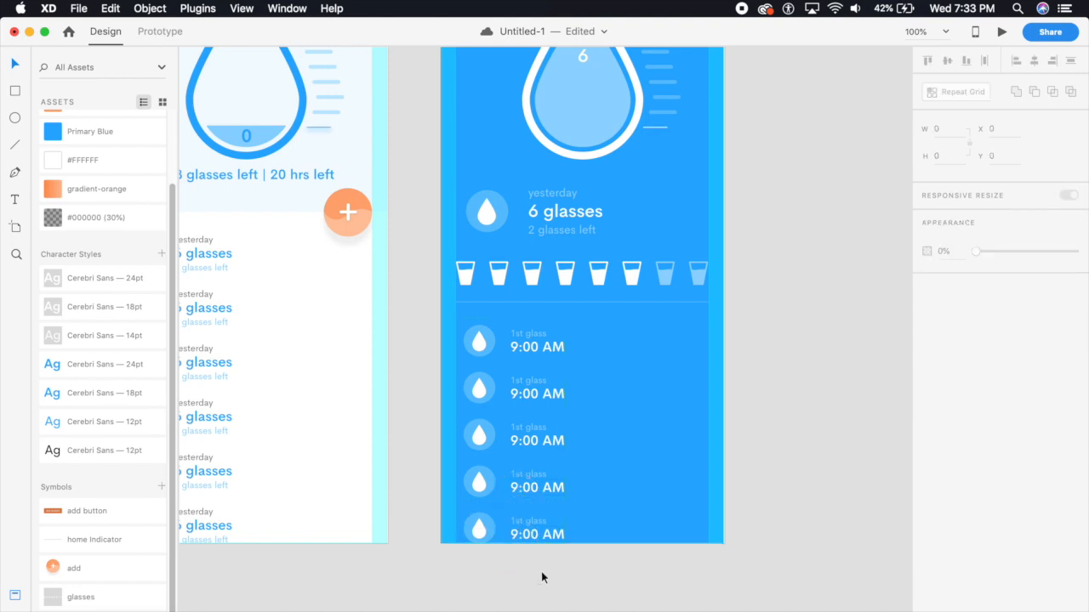
- Ungroup the Repeat Grid of glass entries into separate entries
click(532, 350)
click(966, 91)
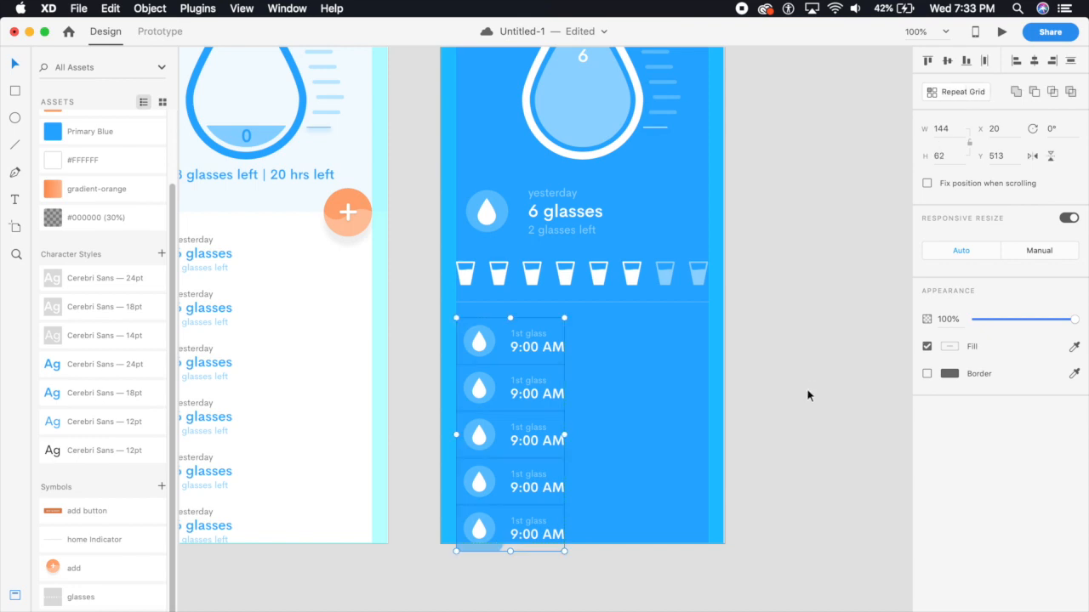
click(807, 388)
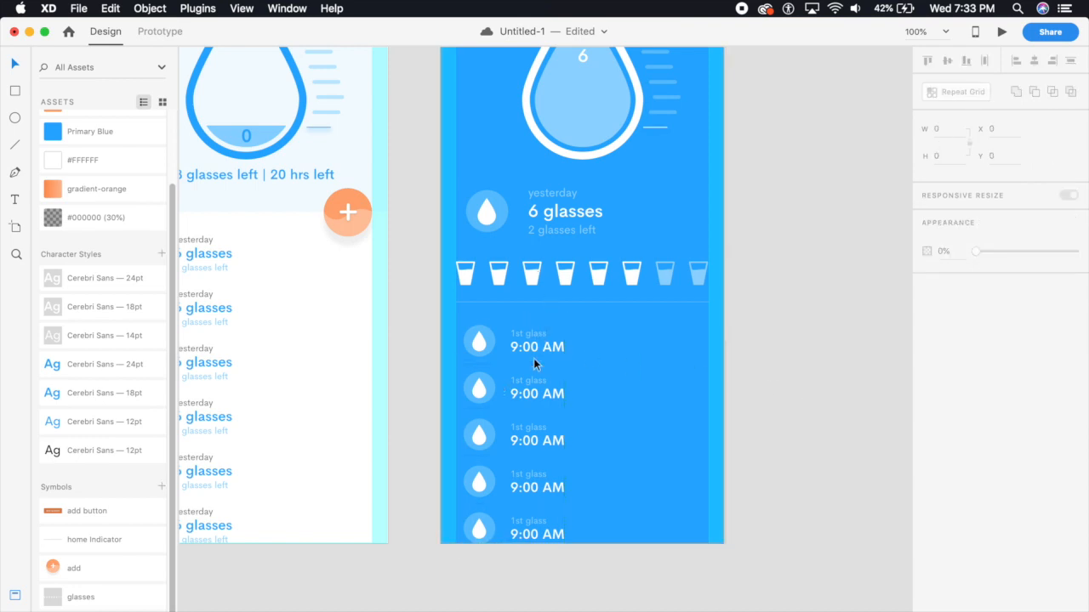
- Change the second entry's label to "2nd glass"
drag(607, 498, 577, 479)
key(super+equal)
key(super+equal)
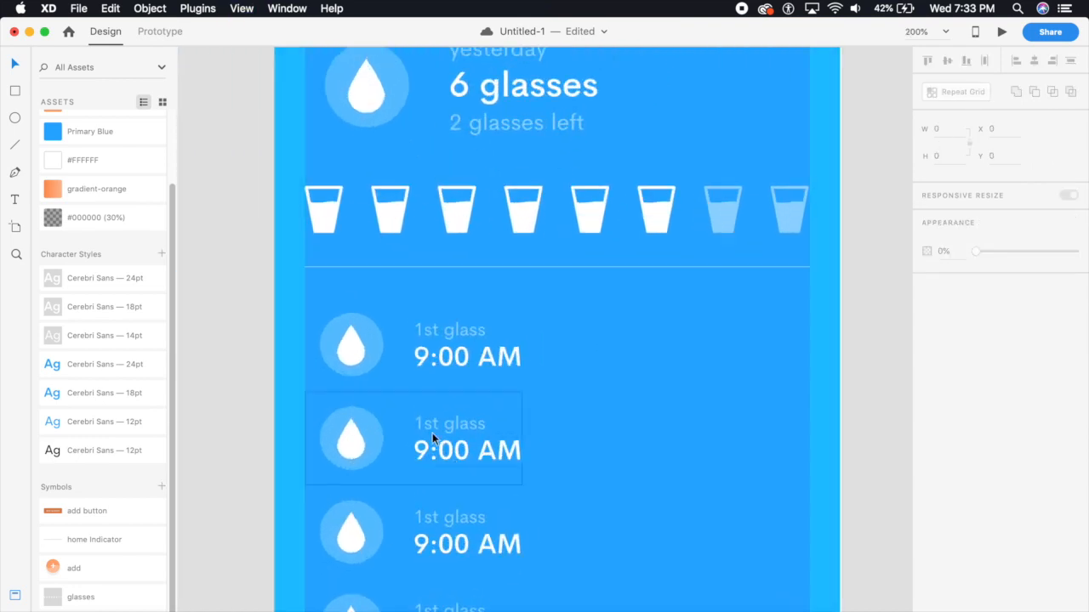
double_click(428, 423)
double_click(424, 425)
click(463, 431)
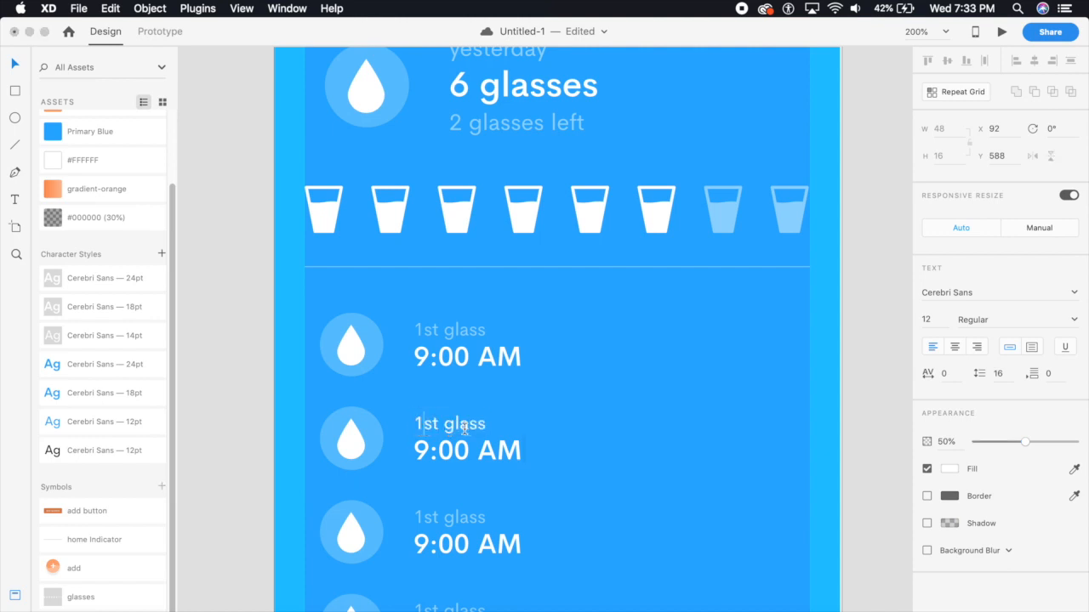
drag(440, 424, 413, 423)
text(2)
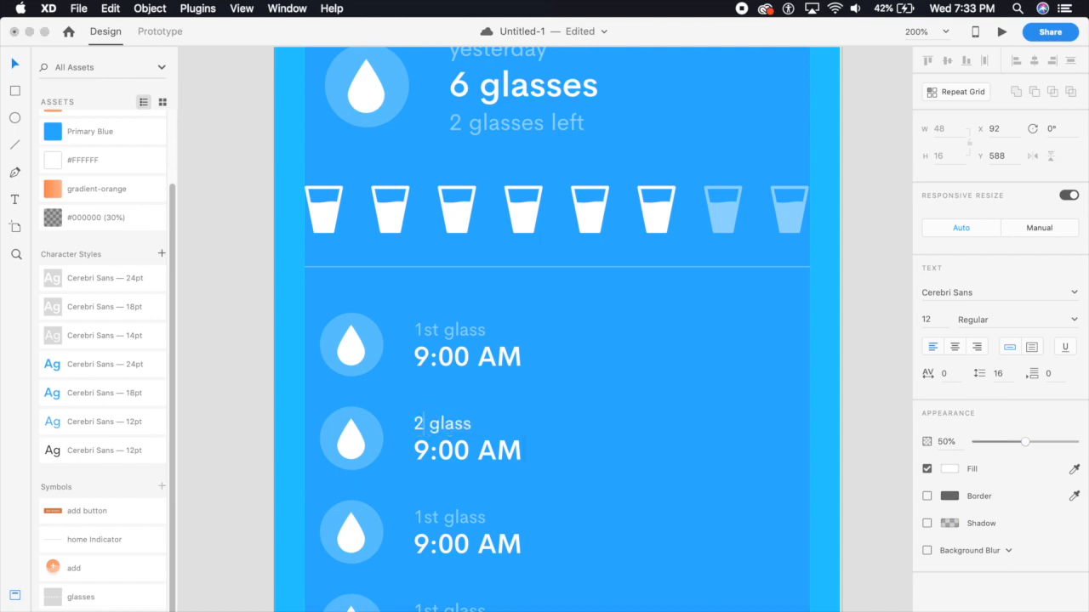
text(nd)
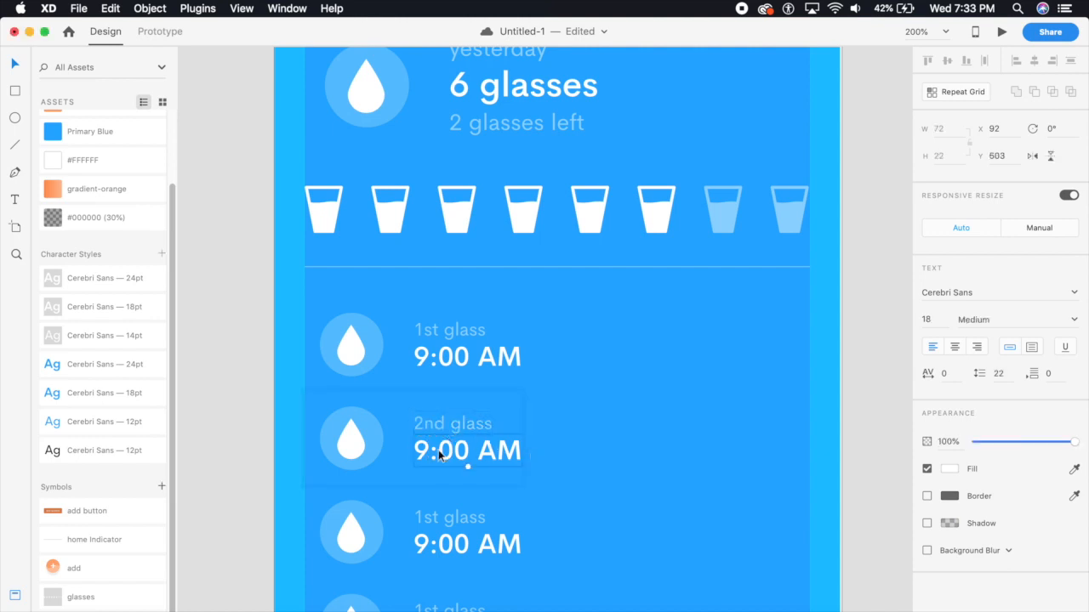
- Change the second entry's time to "10:00 AM"
double_click(439, 451)
click(419, 452)
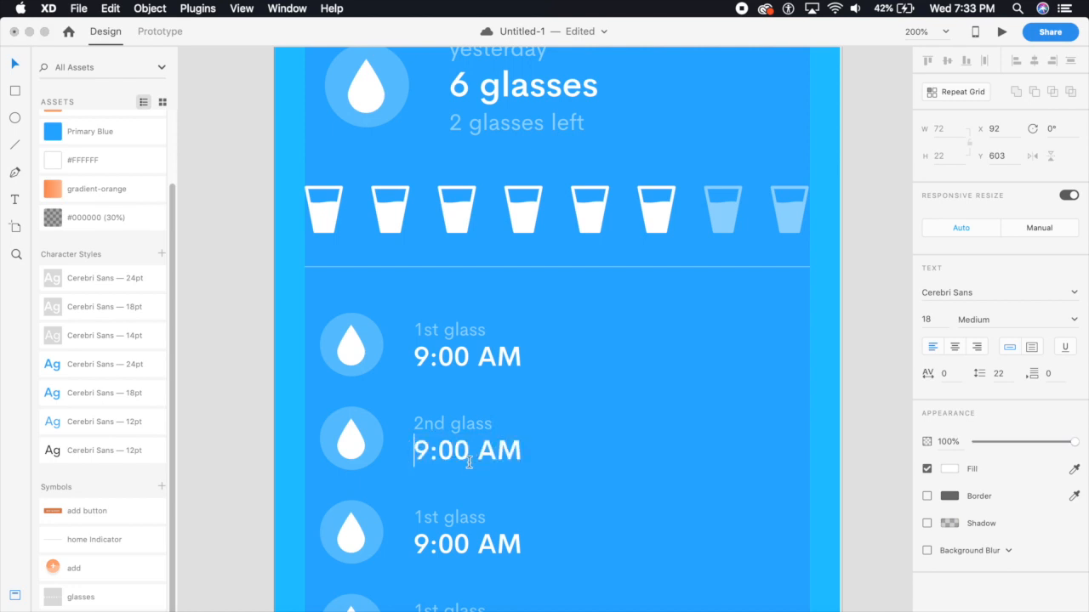
key(BackSpace)
text(10)
key(Escape)
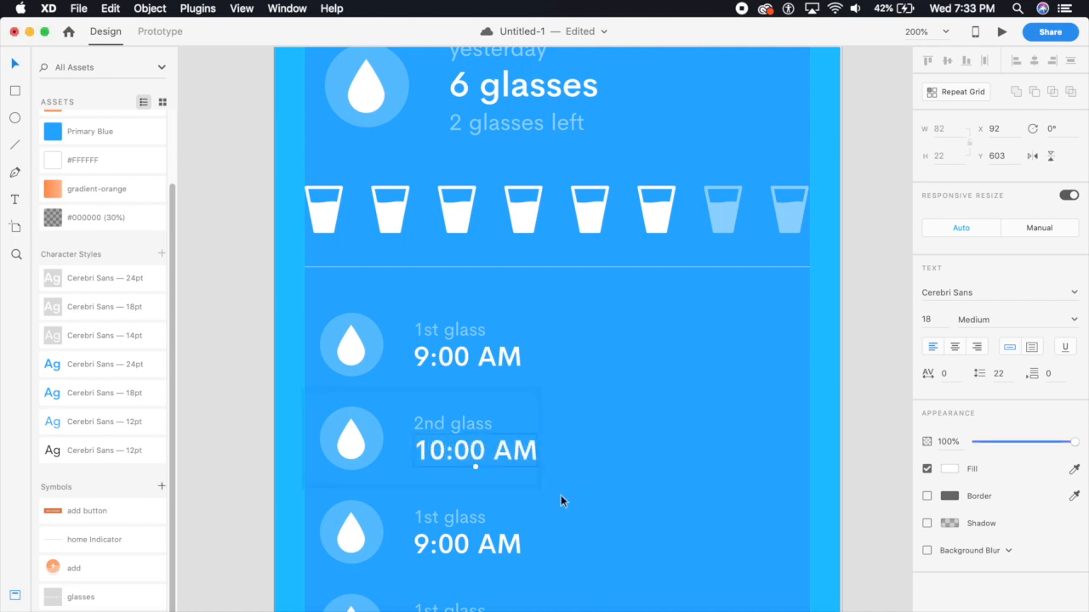
click(591, 563)
drag(586, 532, 549, 370)
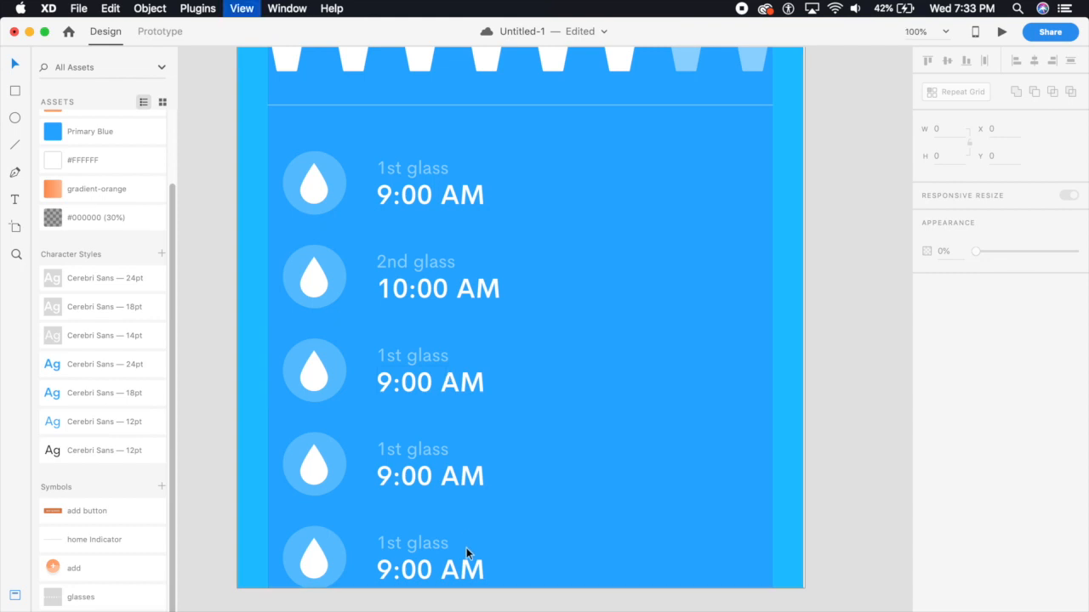
- Duplicate the home artboard and place the copy on the far side of the expanded artboard
key(super+minus)
drag(372, 299, 541, 473)
key(super+minus)
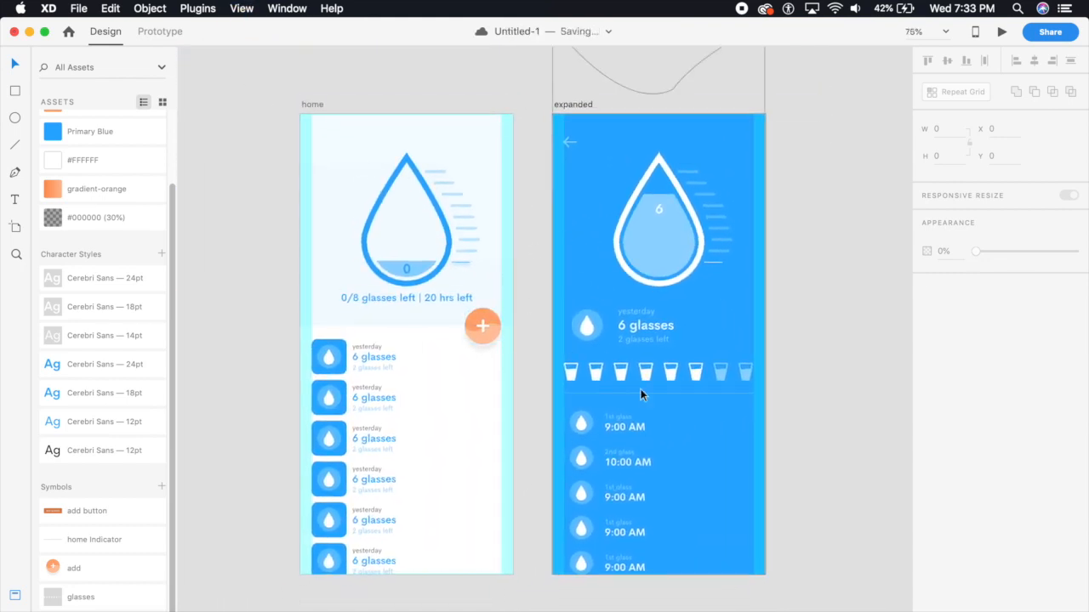
scroll(640, 419, right, 5)
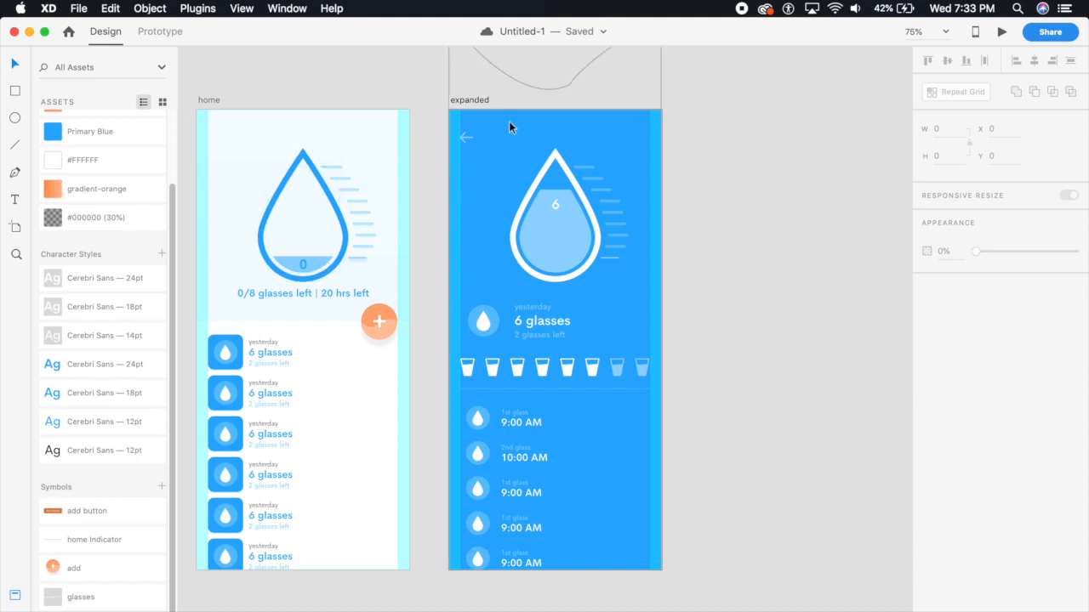
click(448, 100)
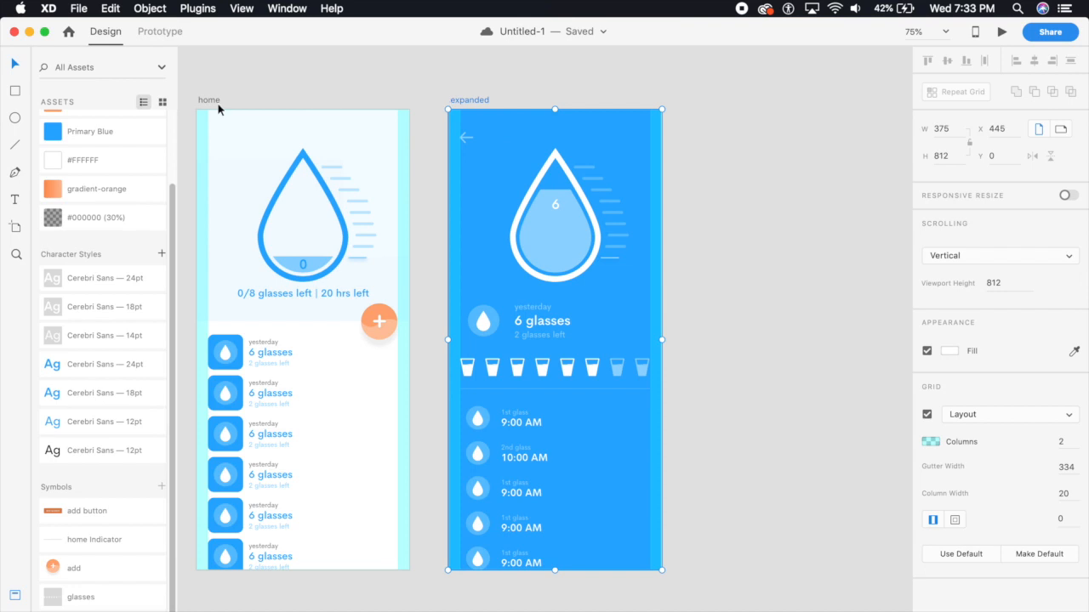
key(super+minus)
drag(324, 176, 664, 184)
key(super+plus)
drag(660, 248, 555, 281)
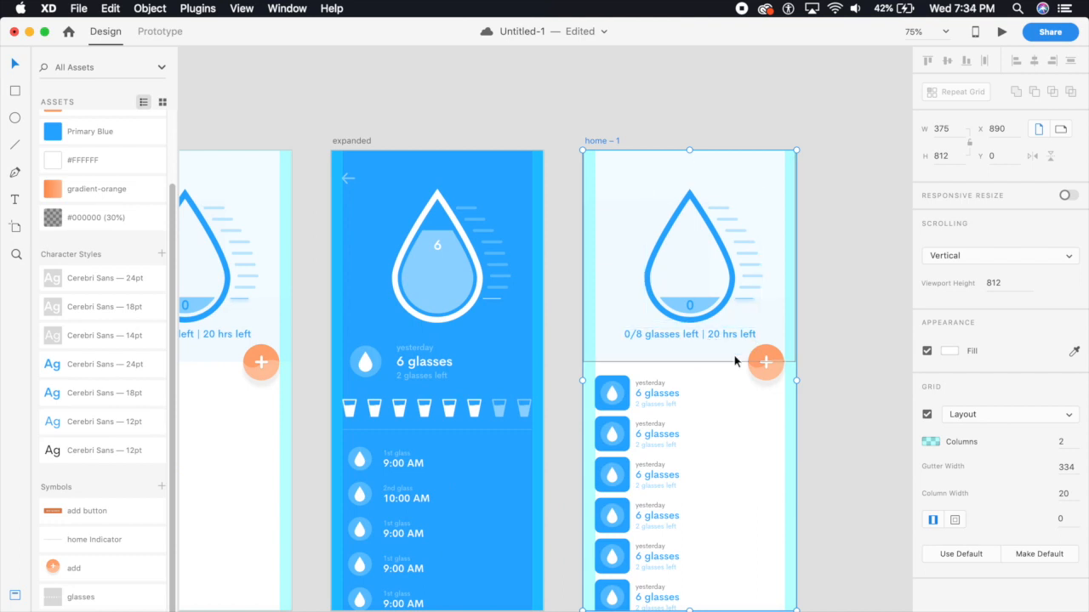
- With the Pen tool, draw a closed rectangular shape about 374 by 233 across the copied home artboard's header, with an extra anchor mid-top
drag(722, 352, 685, 356)
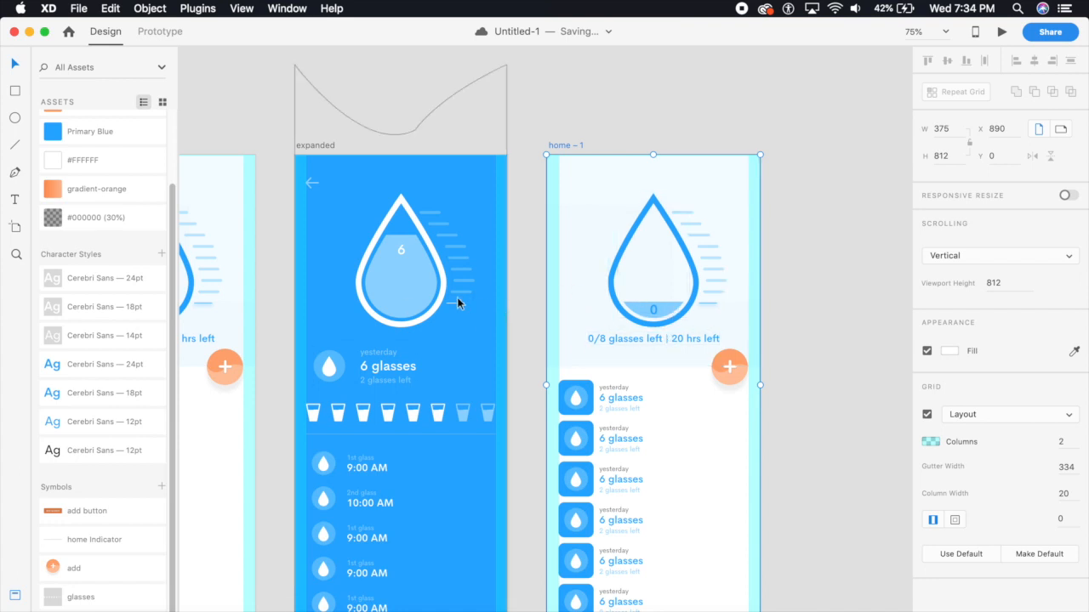
key(super+plus)
drag(649, 395, 578, 412)
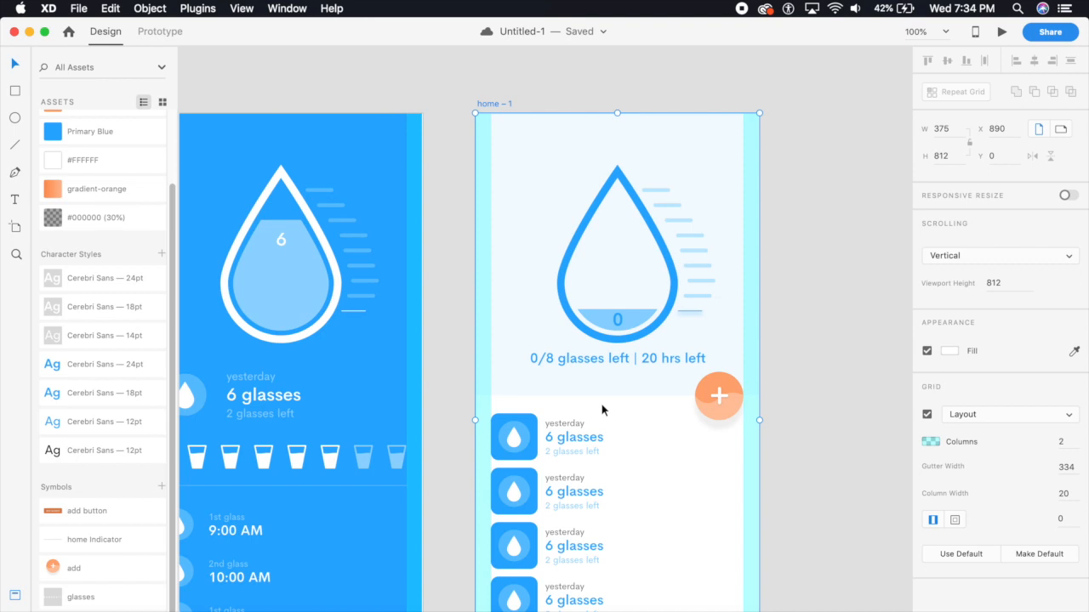
drag(649, 457, 621, 458)
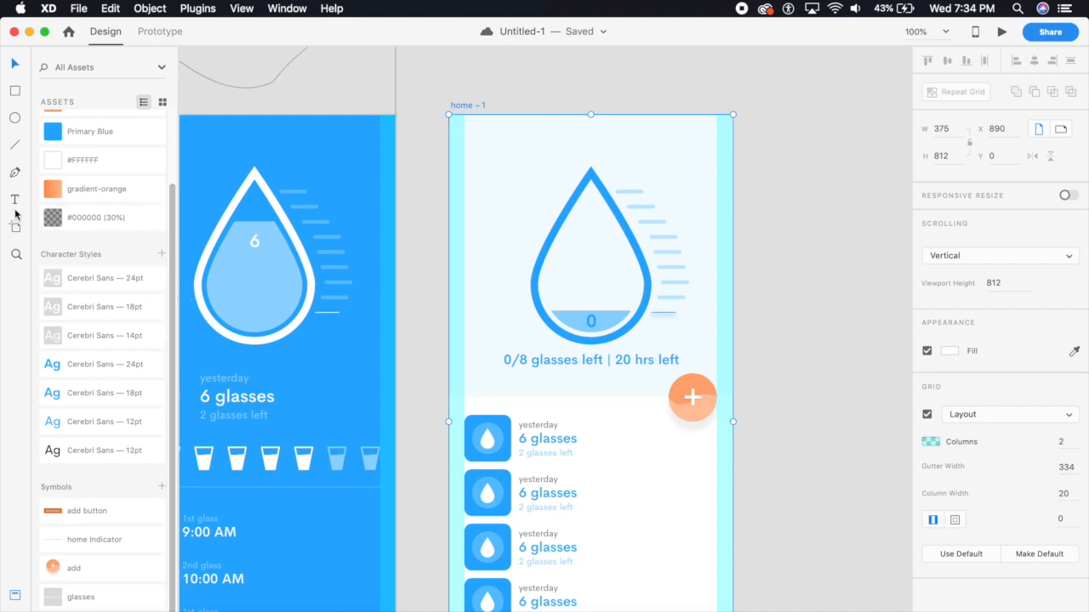
click(16, 172)
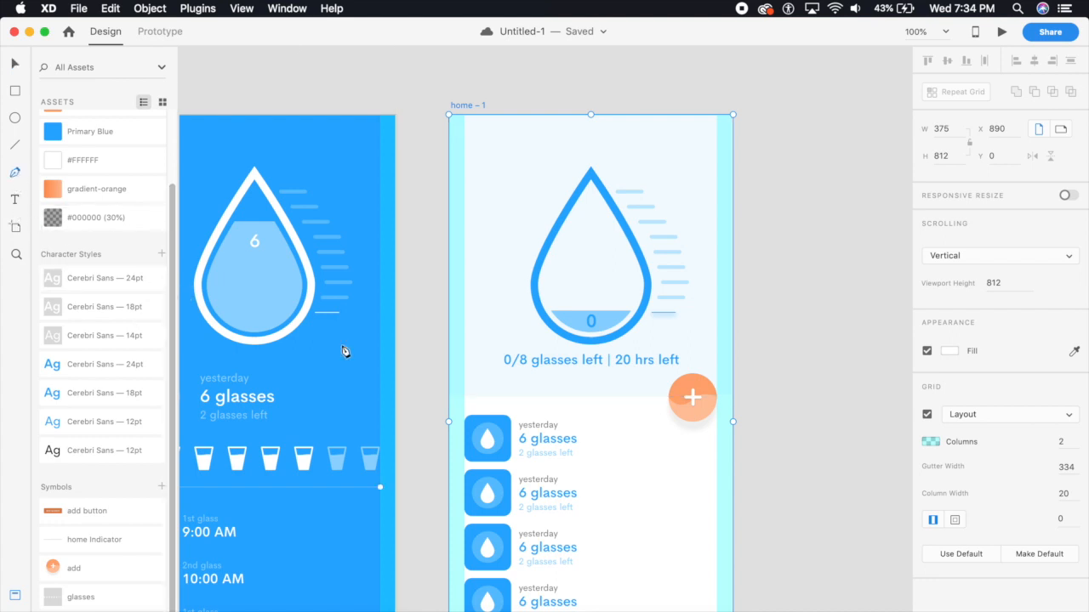
click(449, 219)
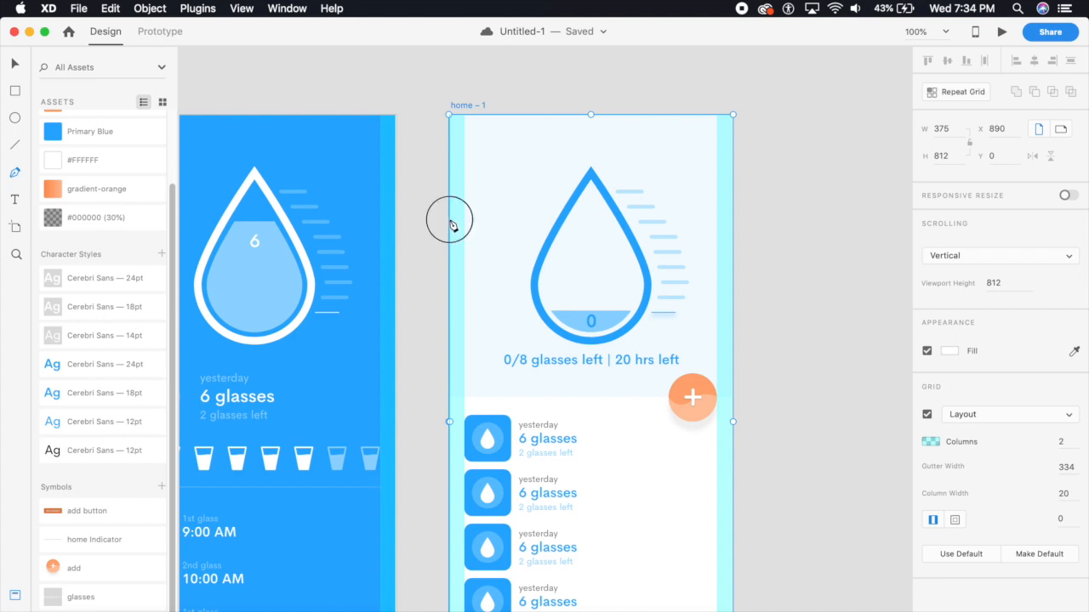
click(591, 219)
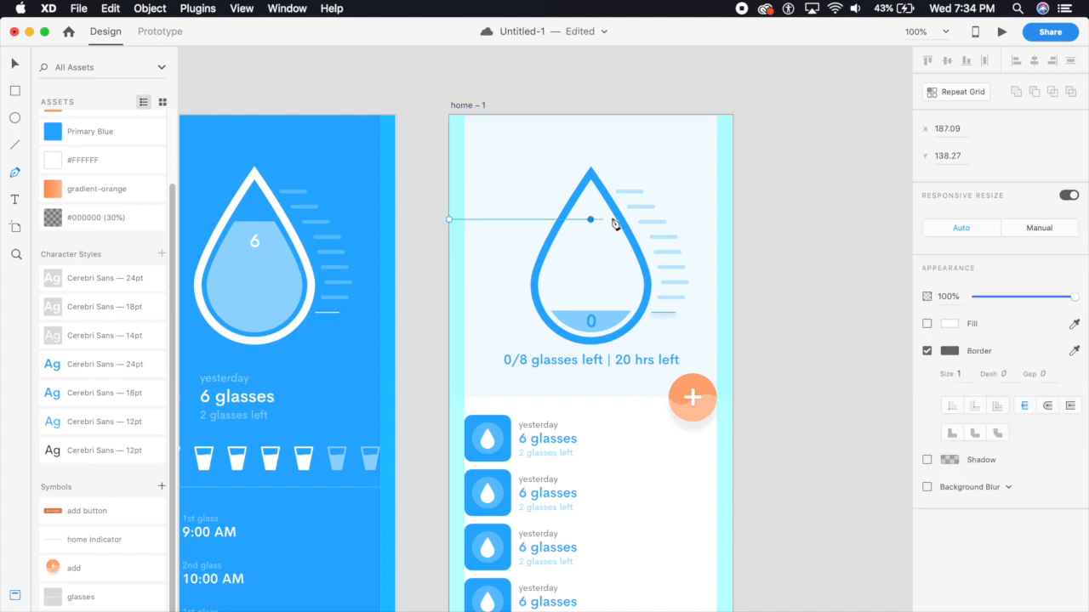
click(732, 219)
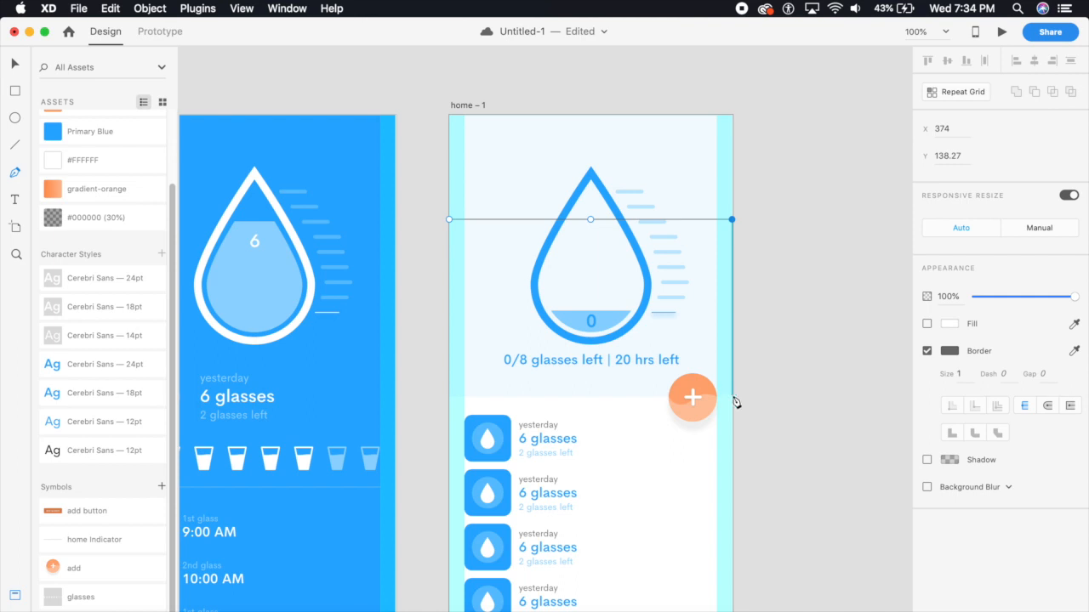
click(731, 395)
click(450, 396)
click(450, 223)
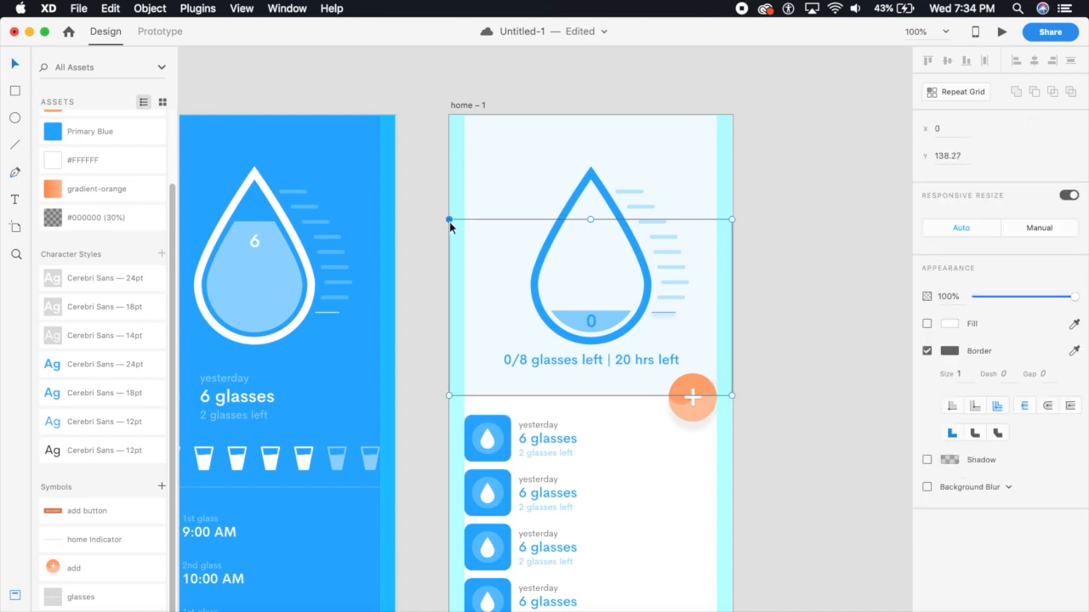
key(Escape)
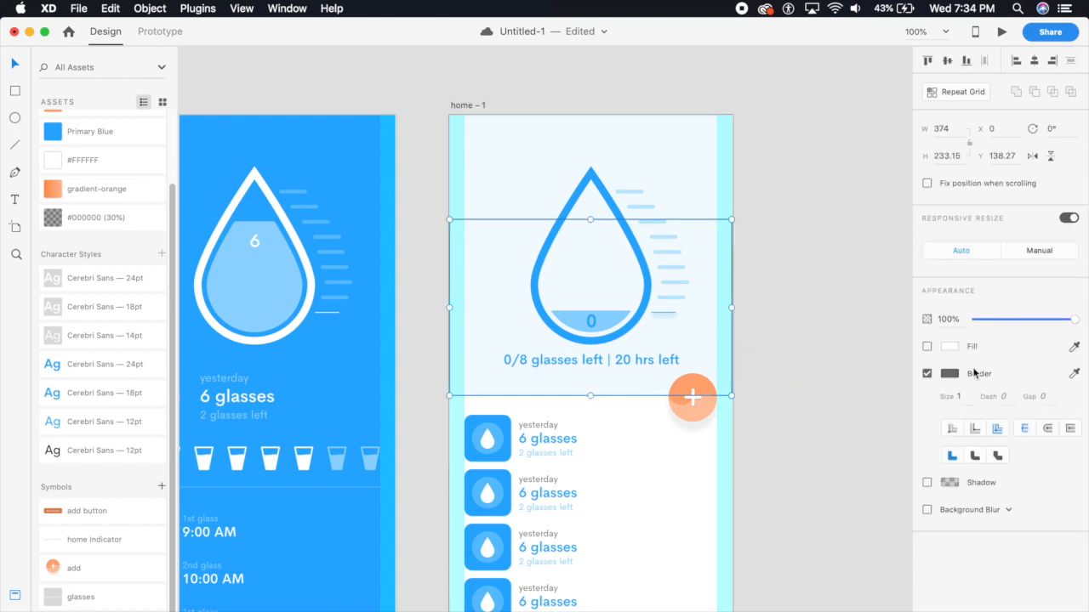
- Give the new shape a Primary Orange fill and no border
click(927, 347)
click(927, 374)
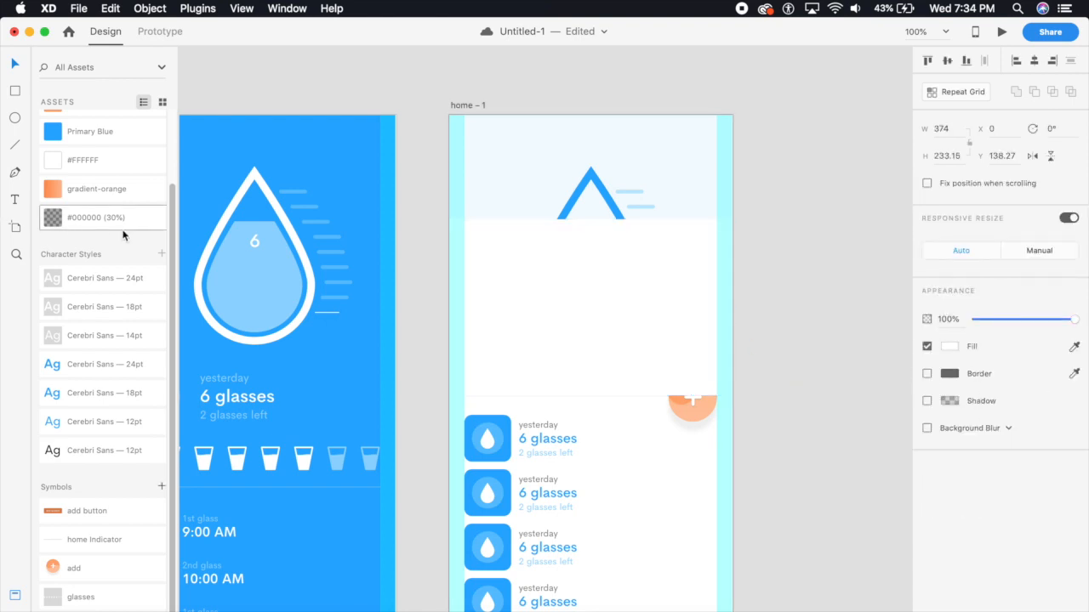
scroll(119, 213, up, 3)
click(115, 189)
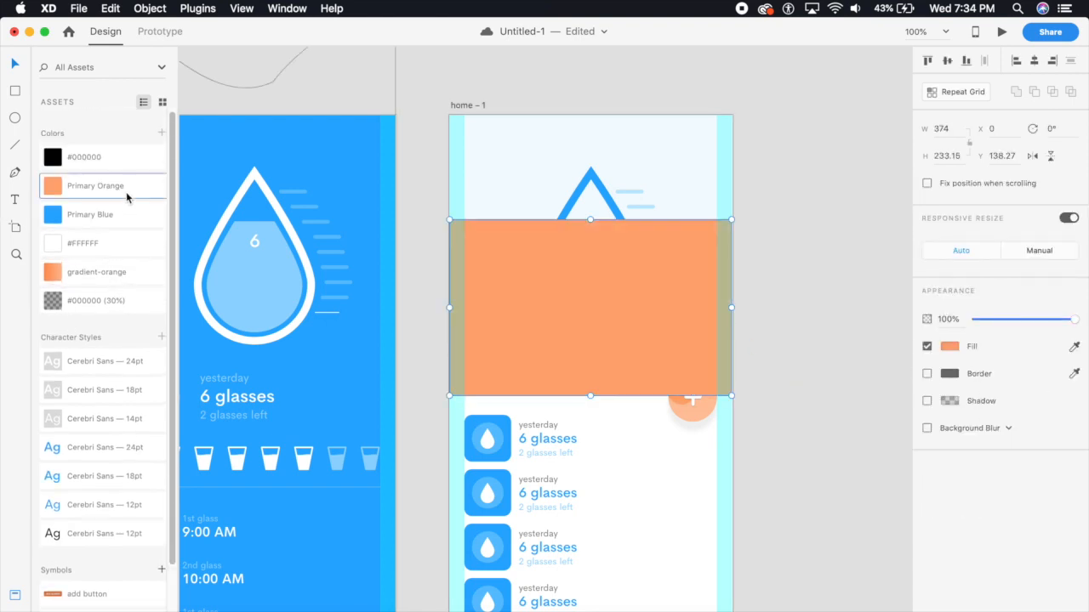
- Arrange the orange shape in front of the drop and the glasses-left text but behind the add button's plus
click(770, 352)
click(687, 340)
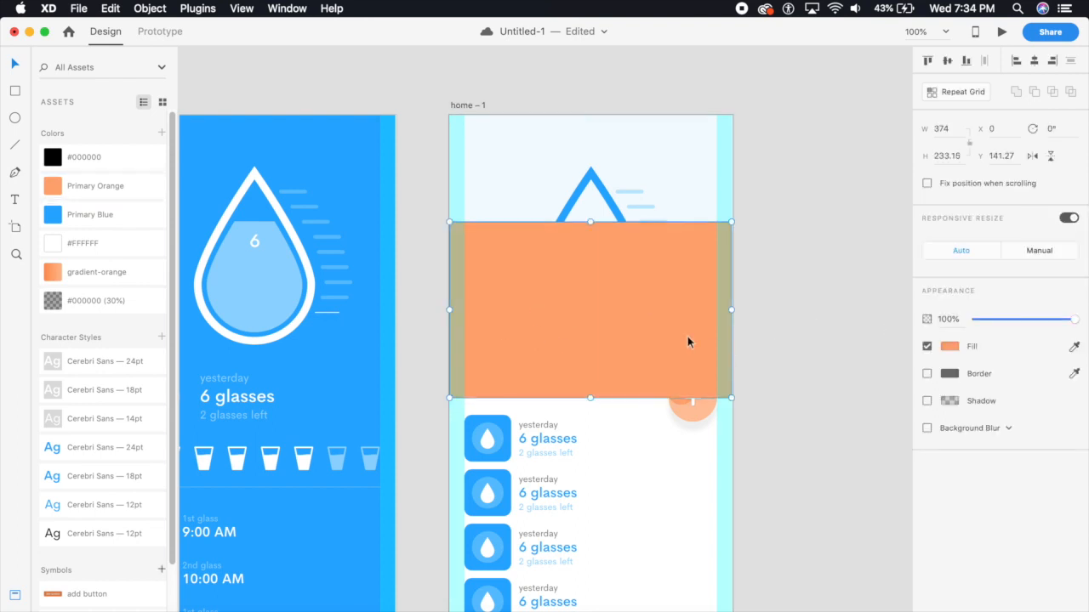
key(super+bracketright)
key(super+bracketright)
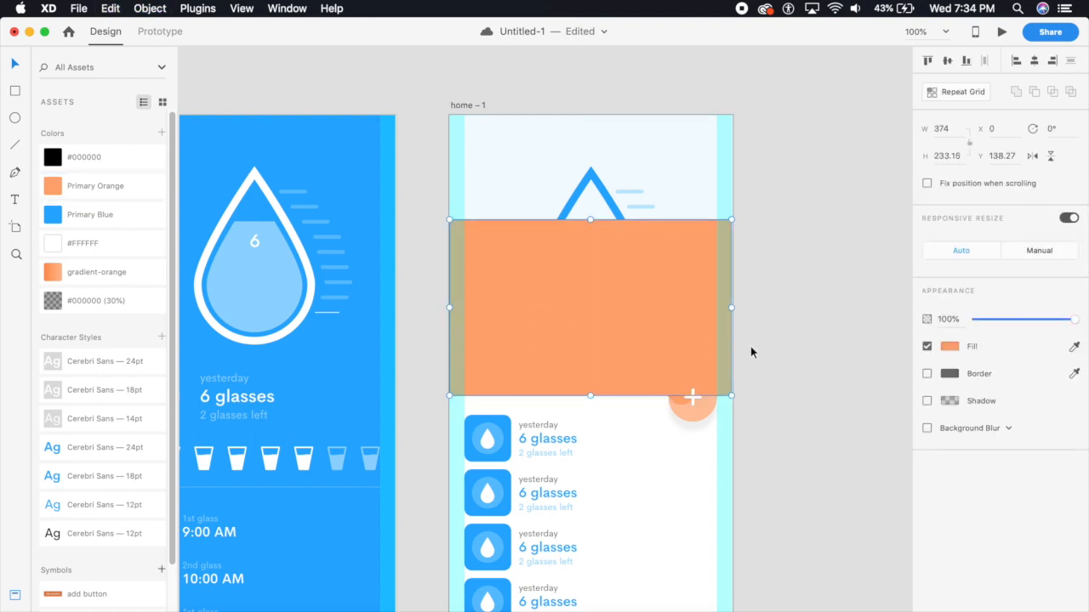
key(super+bracketleft)
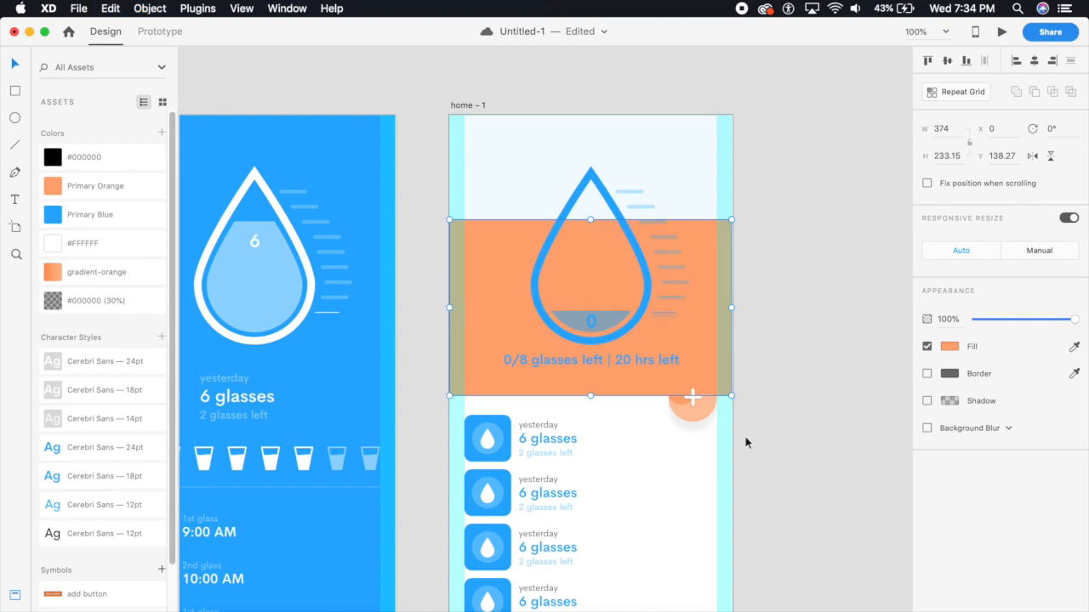
key(super+bracketright)
key(super+c)
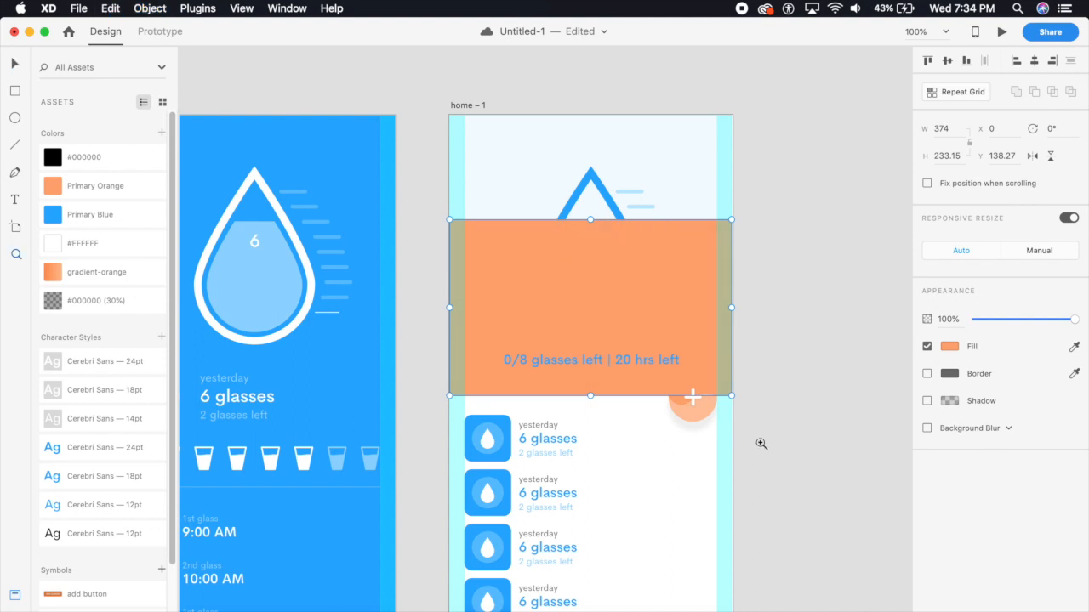
click(19, 69)
key(super+c)
key(super+bracketright)
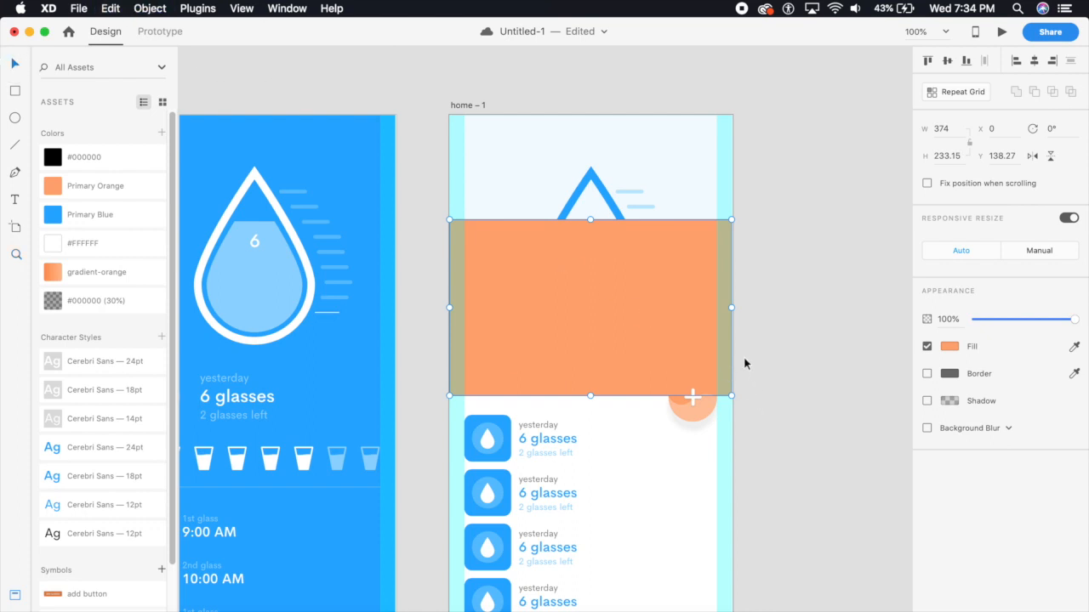
- Rotate the add button by 180° and turn its plus sign into an X
click(698, 403)
drag(721, 446, 648, 431)
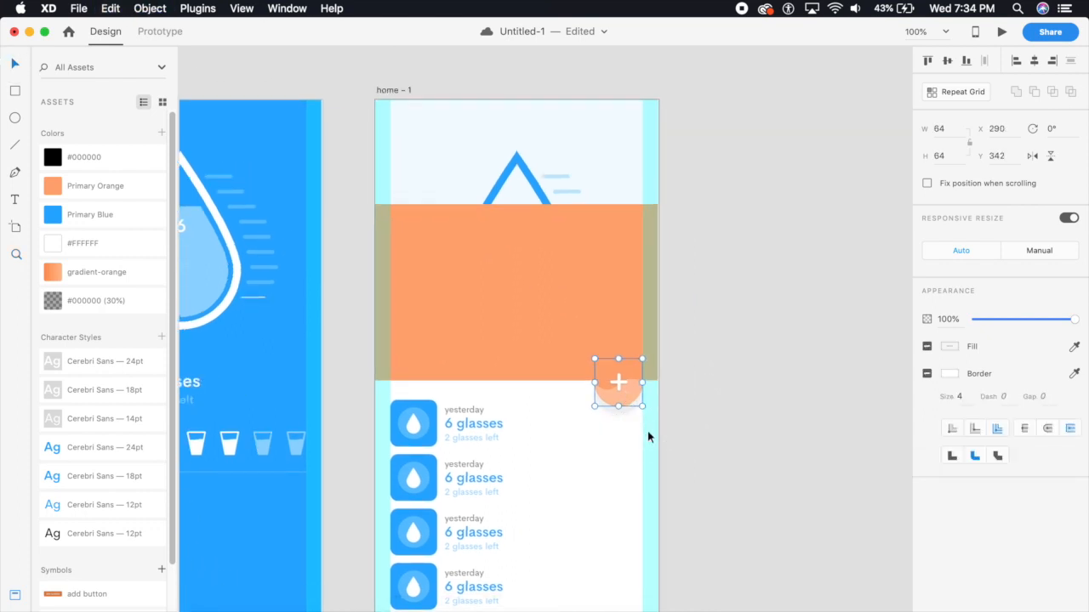
key(super+equal)
key(super+minus)
key(super+equal)
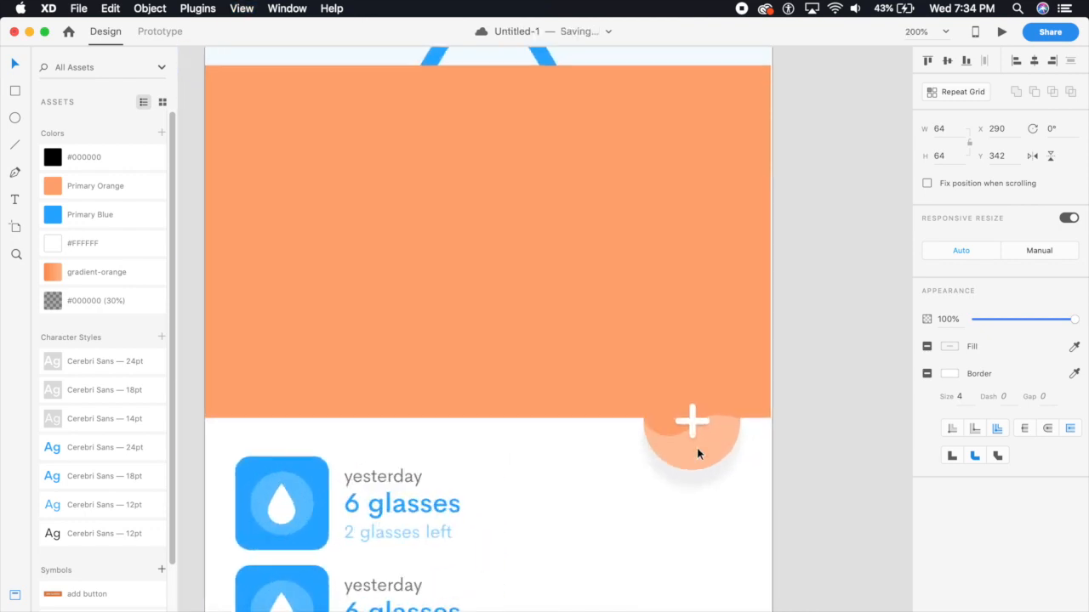
drag(742, 472, 659, 388)
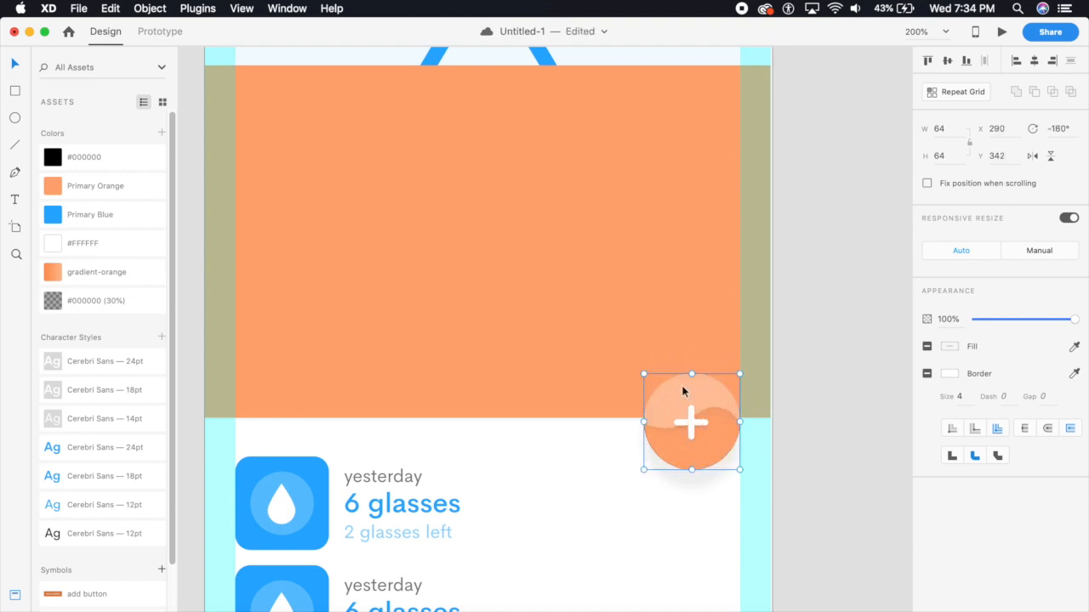
double_click(691, 433)
mouse_move(705, 439)
mouse_down()
mouse_move(706, 417)
mouse_move(724, 442)
mouse_up()
click(736, 520)
key(super+1)
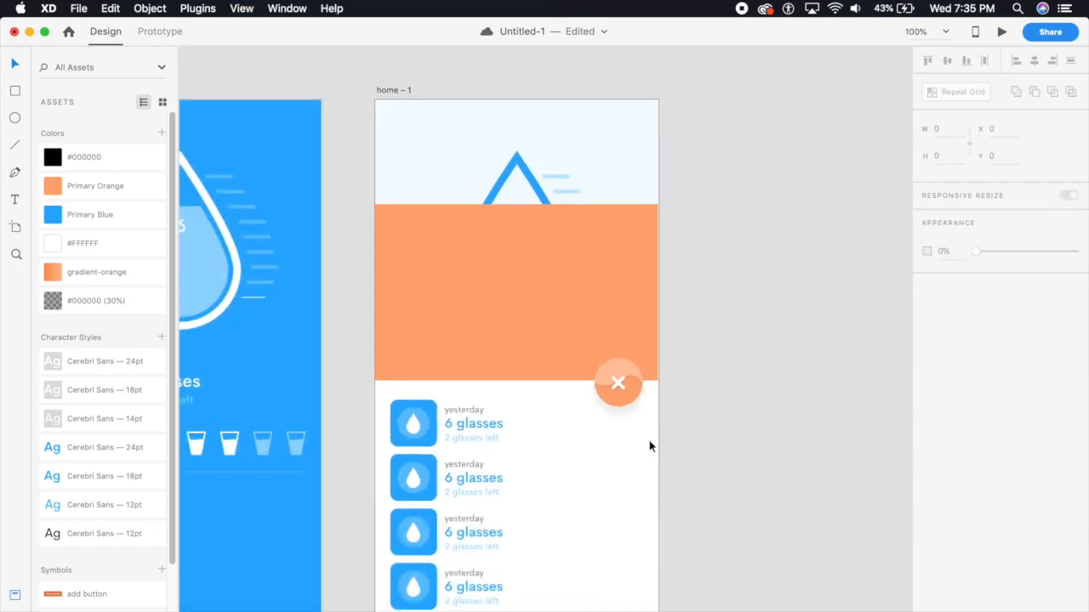
click(621, 382)
drag(644, 409, 632, 401)
key(super+z)
- Group the button's circle with its X and scale the group down against the artboard's right margin
key(super+plus)
drag(740, 484, 684, 424)
key(Escape)
click(701, 416)
click(696, 434)
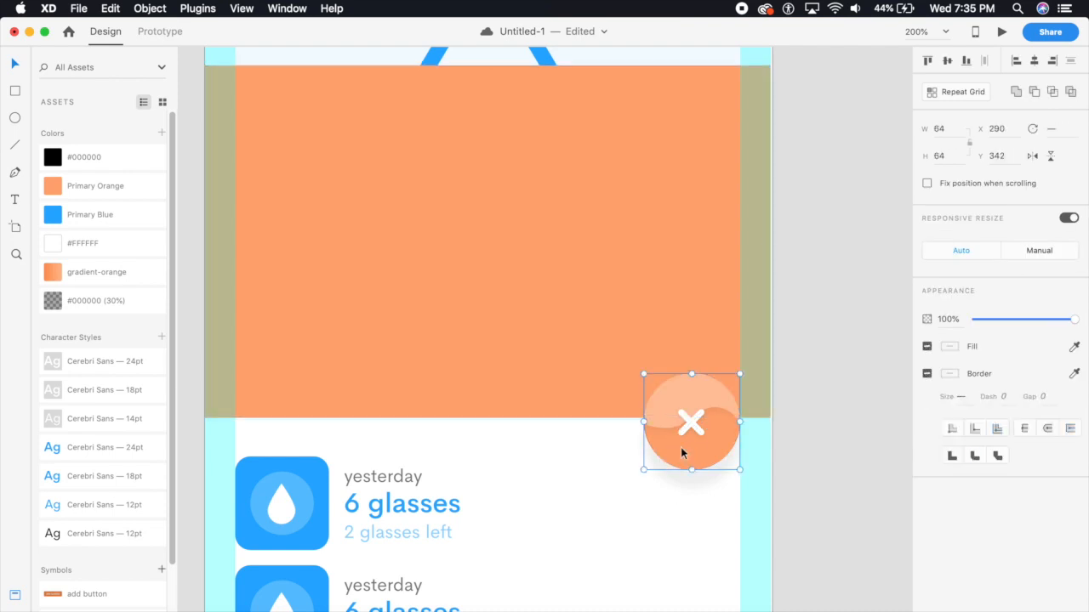
click(667, 419)
shift+click(695, 430)
key(super+g)
drag(738, 468, 727, 432)
click(689, 470)
key(super+minus)
key(super+minus)
key(super+minus)
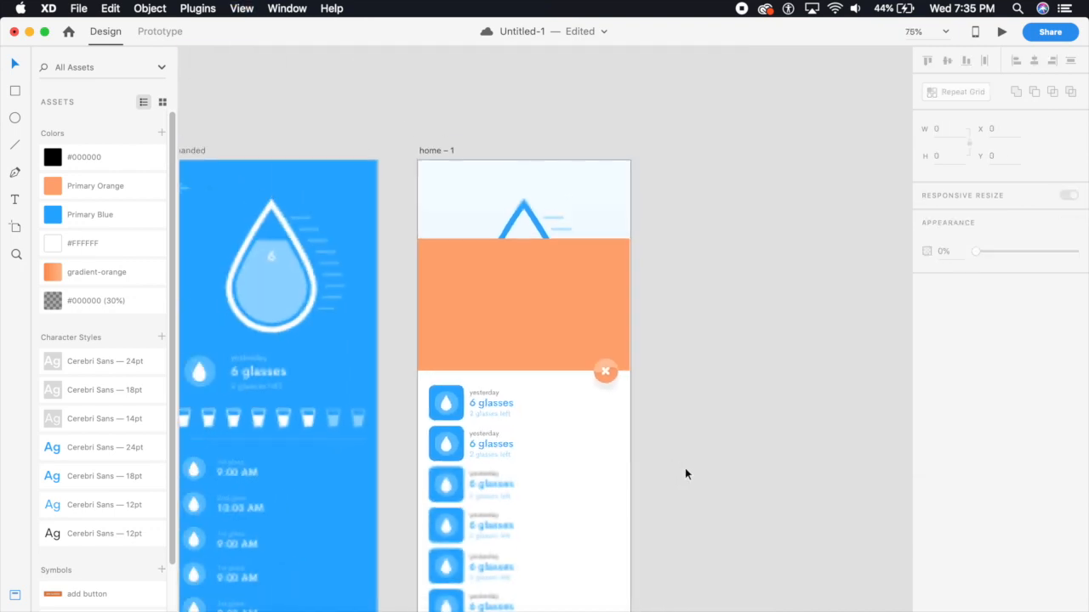
- Convert the orange shape's top-middle anchor to a curve and tilt its handles to form a shallow wave
key(super+equal)
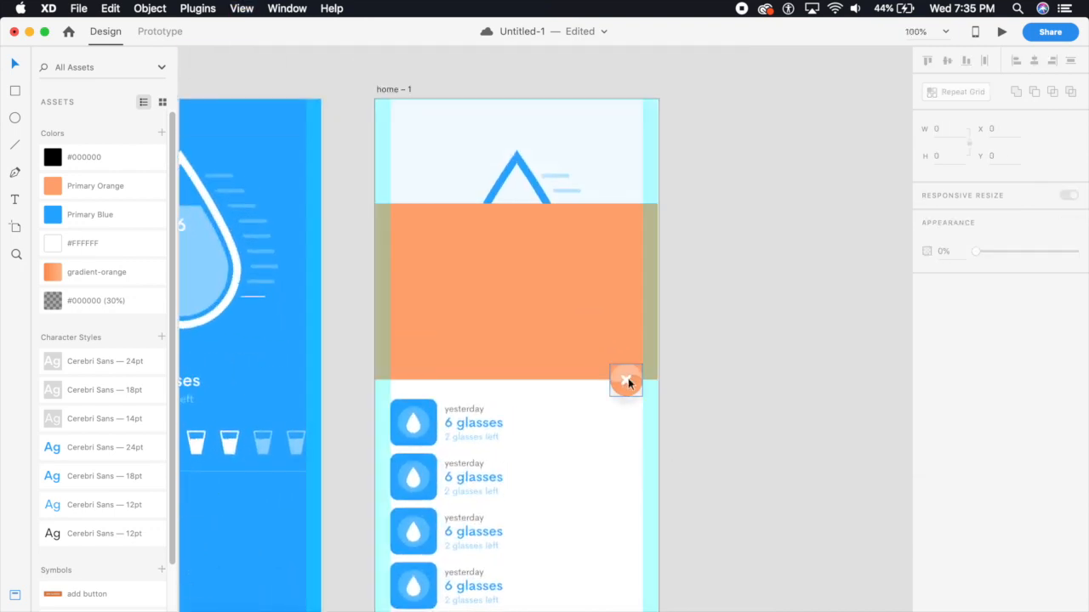
click(557, 308)
double_click(557, 308)
click(516, 204)
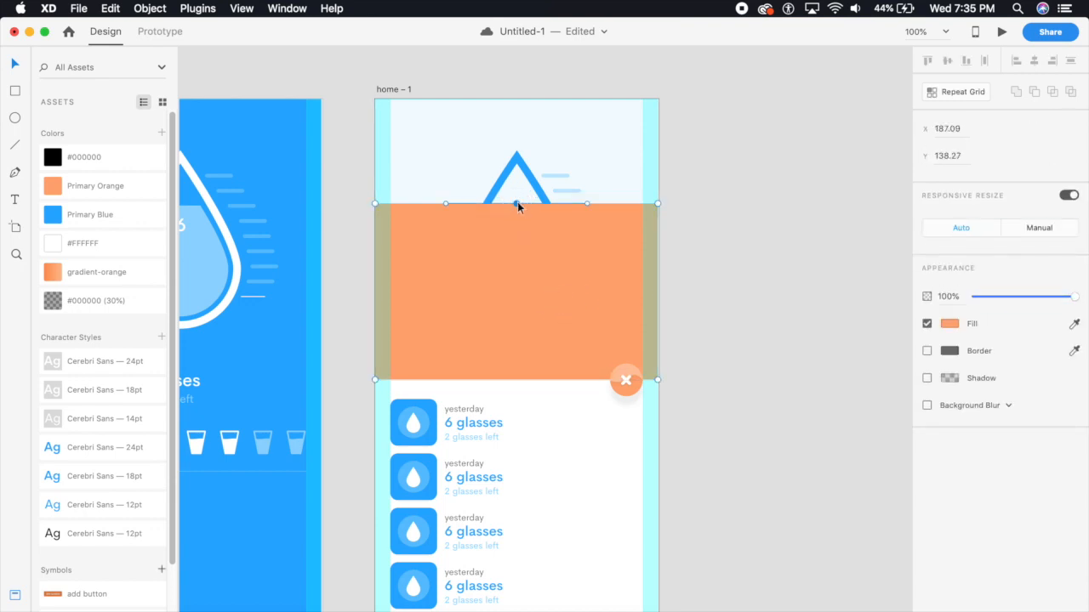
drag(587, 202, 587, 189)
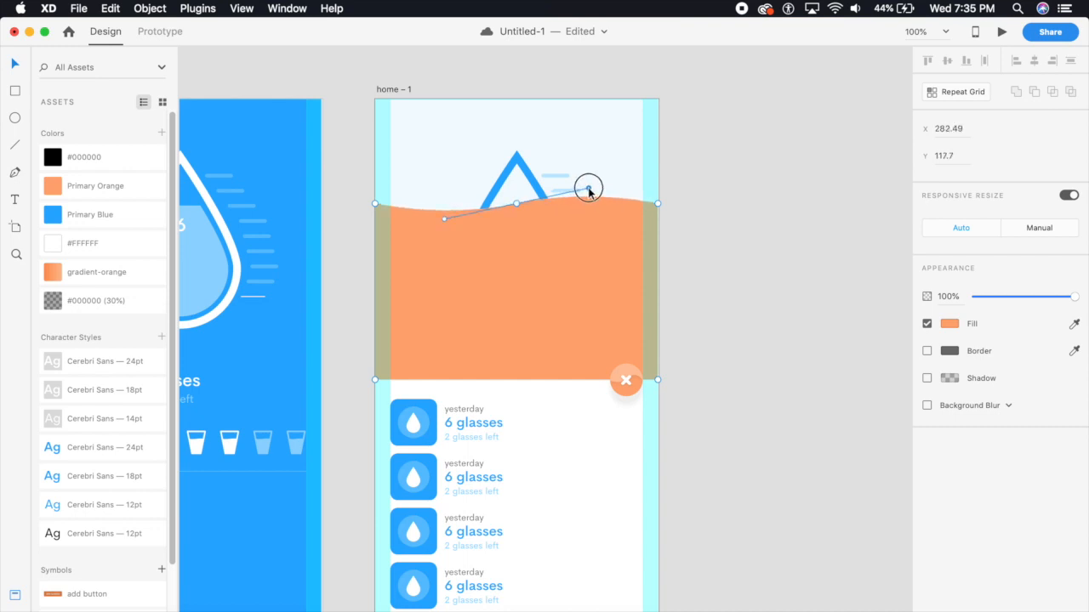
key(Escape)
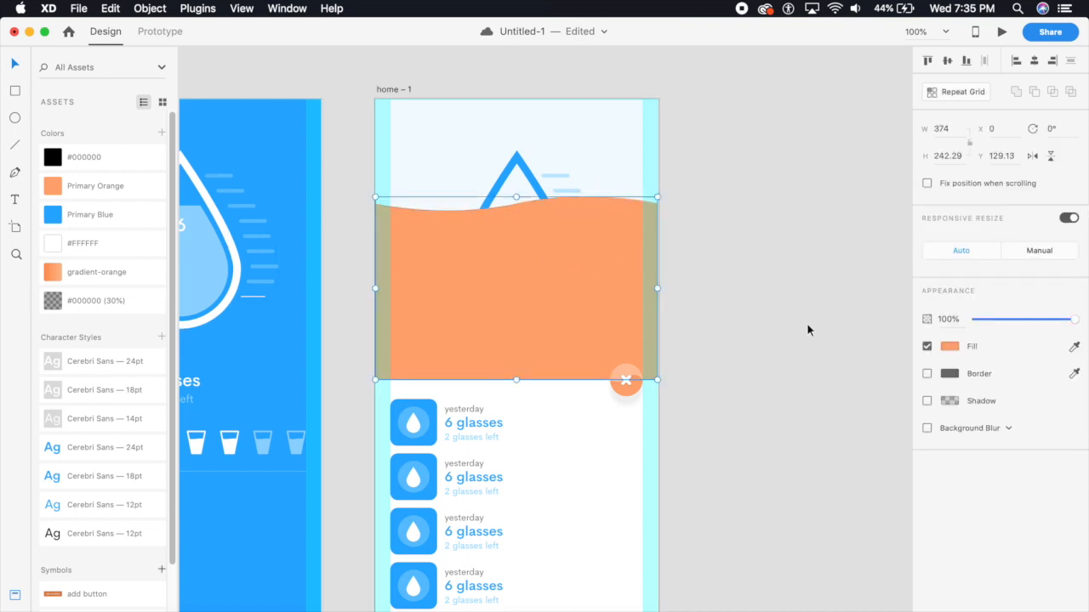
- Try a lighter orange fill on the wave shape and undo the change
click(952, 347)
drag(827, 295, 815, 254)
click(808, 189)
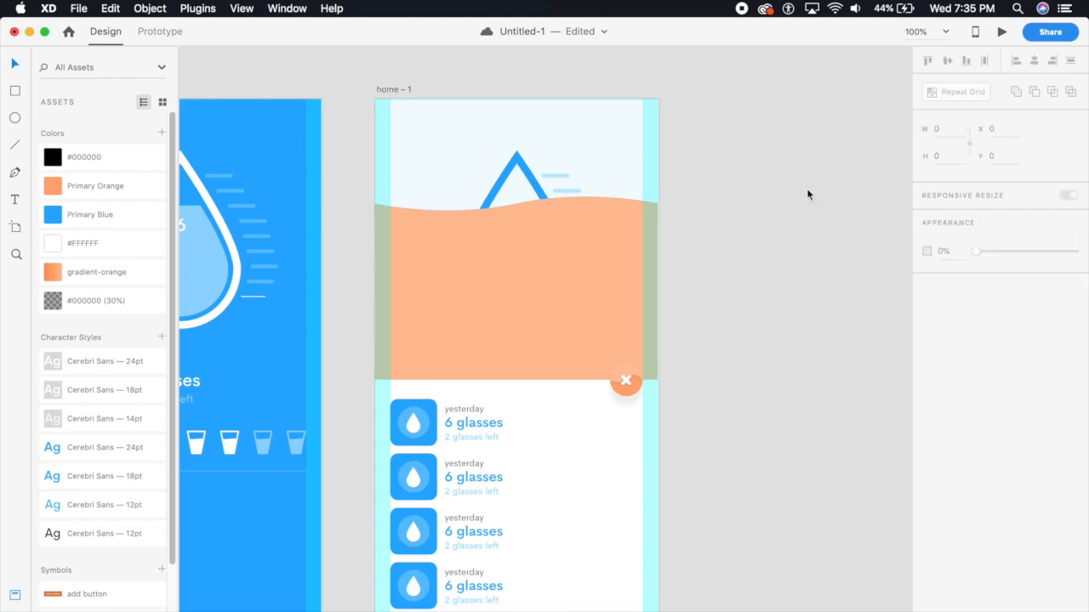
key(super+z)
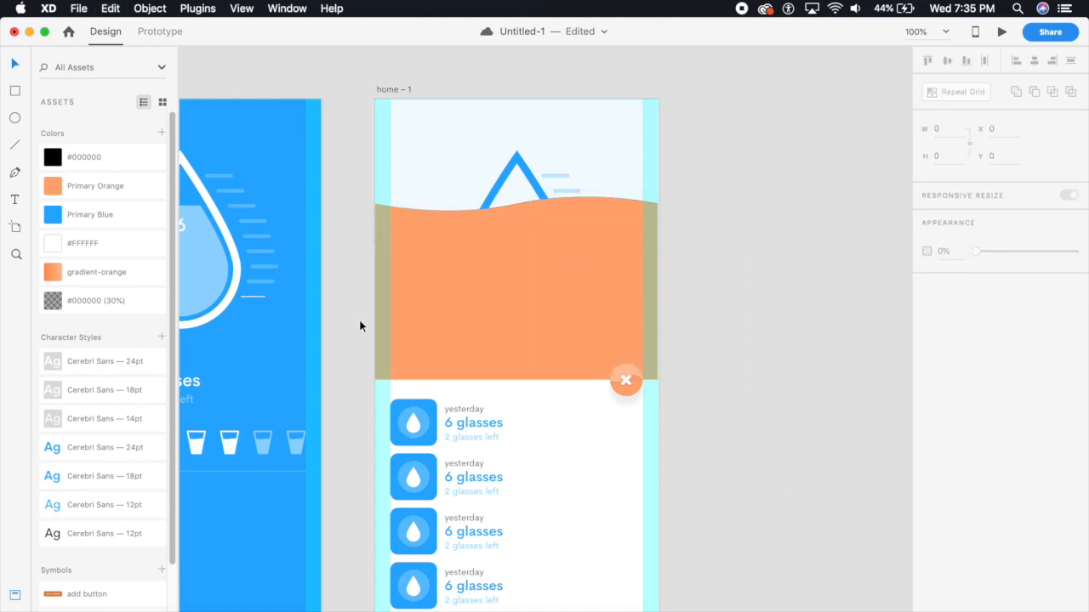
- Place the glasses symbol across the lower part of the orange wave shape, between the margins
click(225, 446)
click(233, 518)
scroll(119, 604, down, 1)
scroll(120, 610, down, 1)
drag(109, 595, 508, 335)
- Add the text "How much water did you drink?" above the glasses at the left margin in the white Cerebri Sans 24pt style
click(15, 199)
click(408, 238)
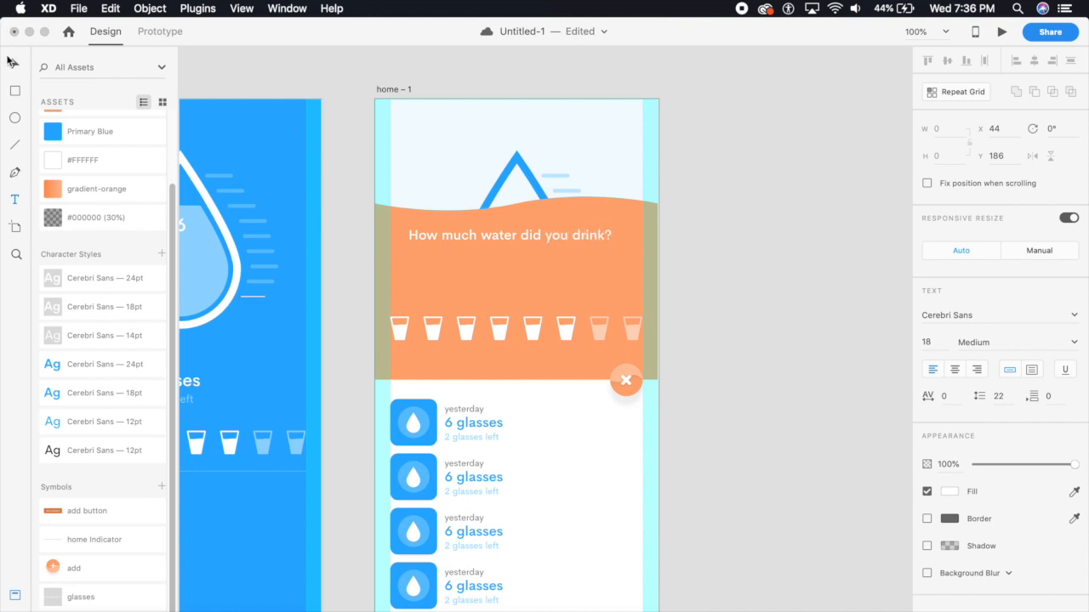
click(19, 63)
drag(511, 235, 509, 248)
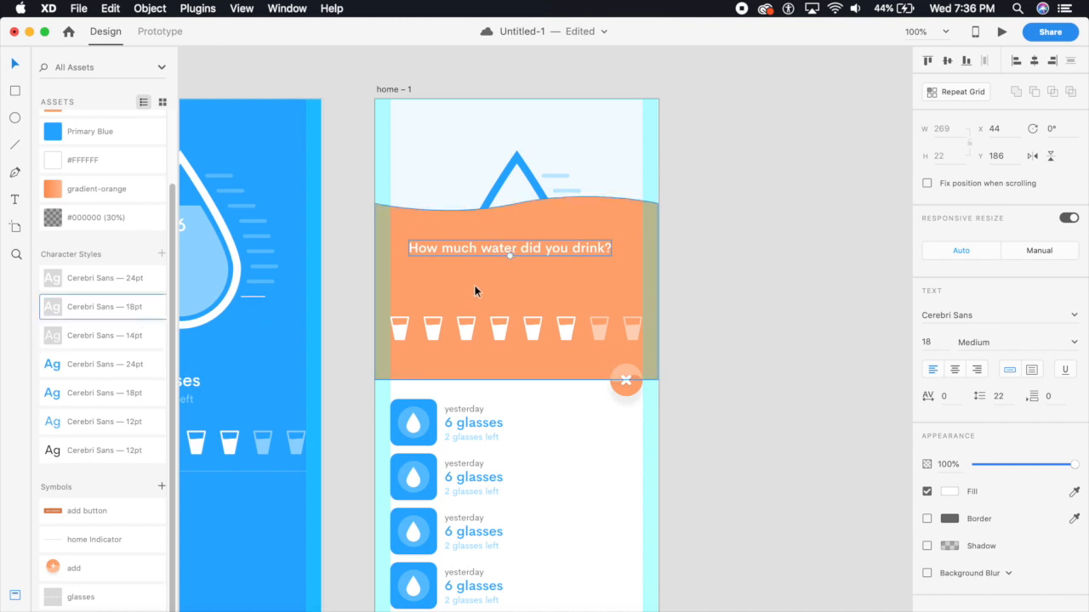
drag(467, 250, 451, 283)
click(140, 280)
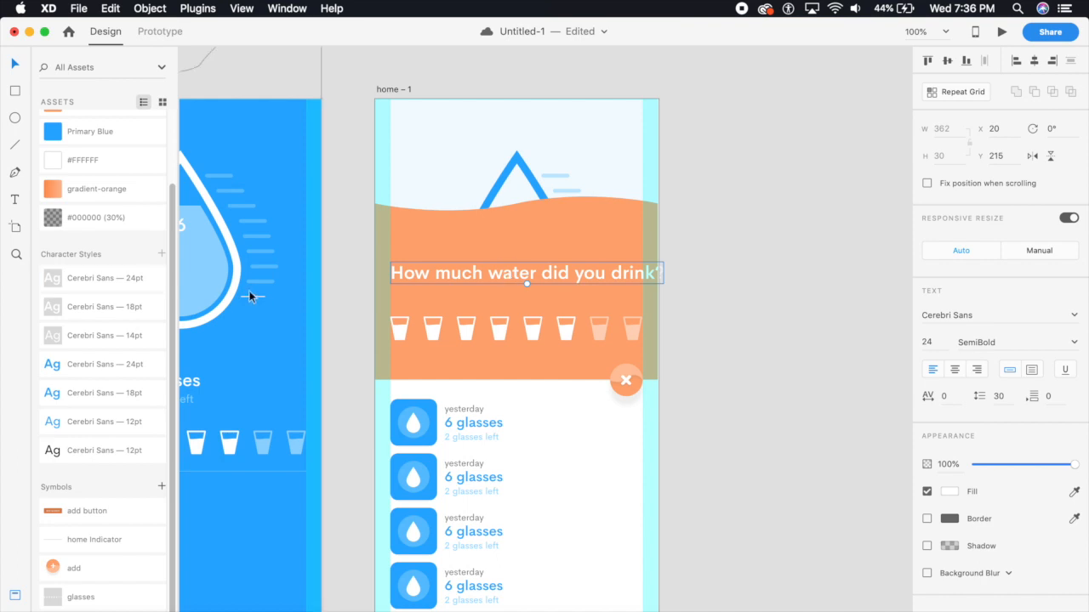
- Apply the white Cerebri Sans 18pt style to the question text and move the glasses row up closer beneath it
click(104, 308)
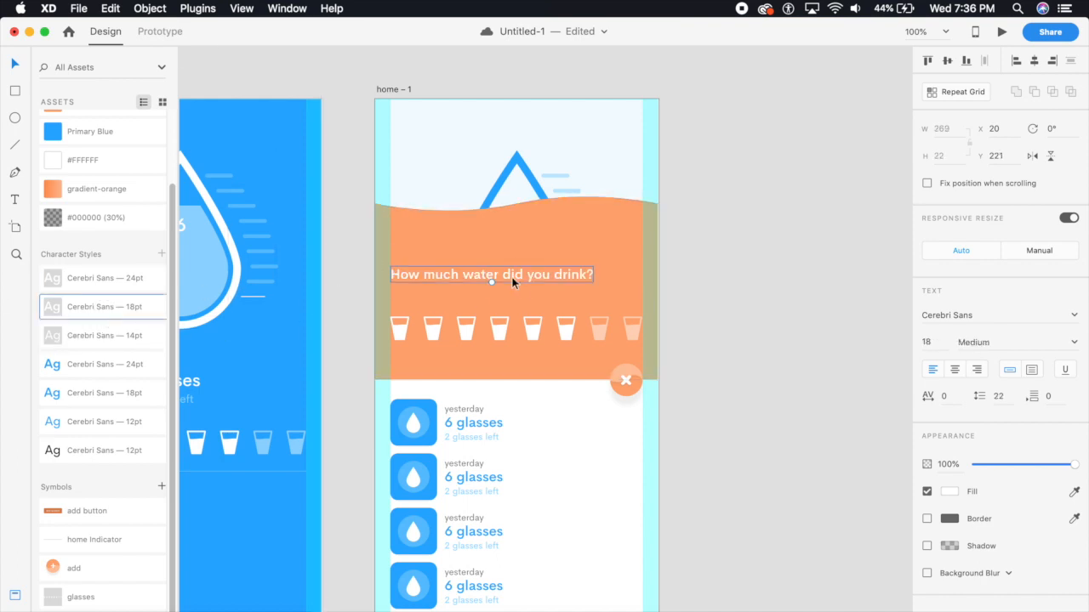
drag(500, 334, 500, 317)
click(766, 321)
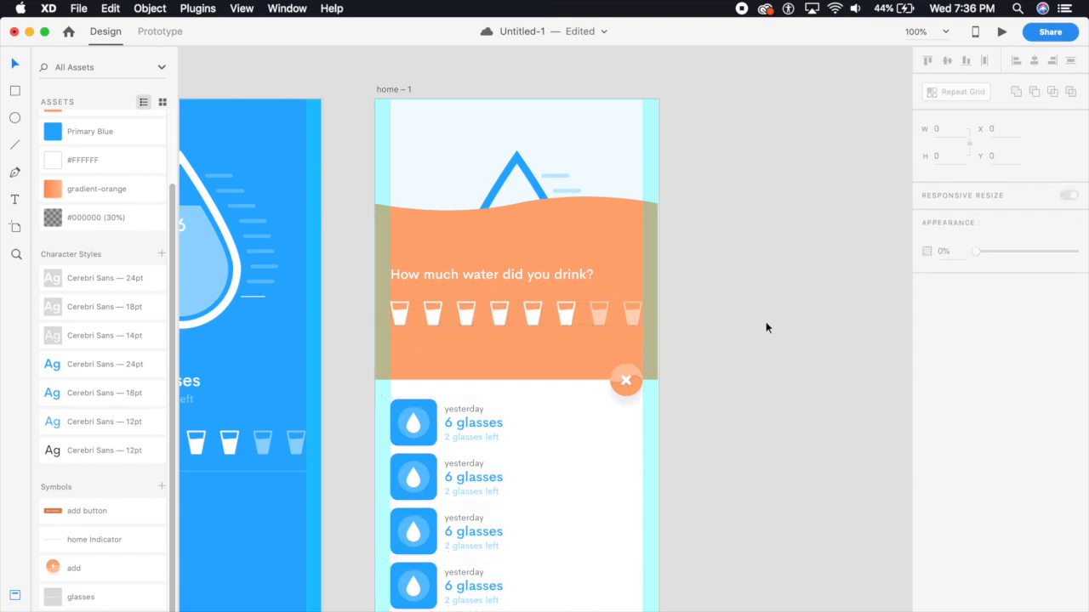
- Ungroup the glasses symbol on the orange panel so its individual glasses can be edited
double_click(532, 313)
click(569, 353)
click(566, 311)
right_click(569, 312)
click(649, 443)
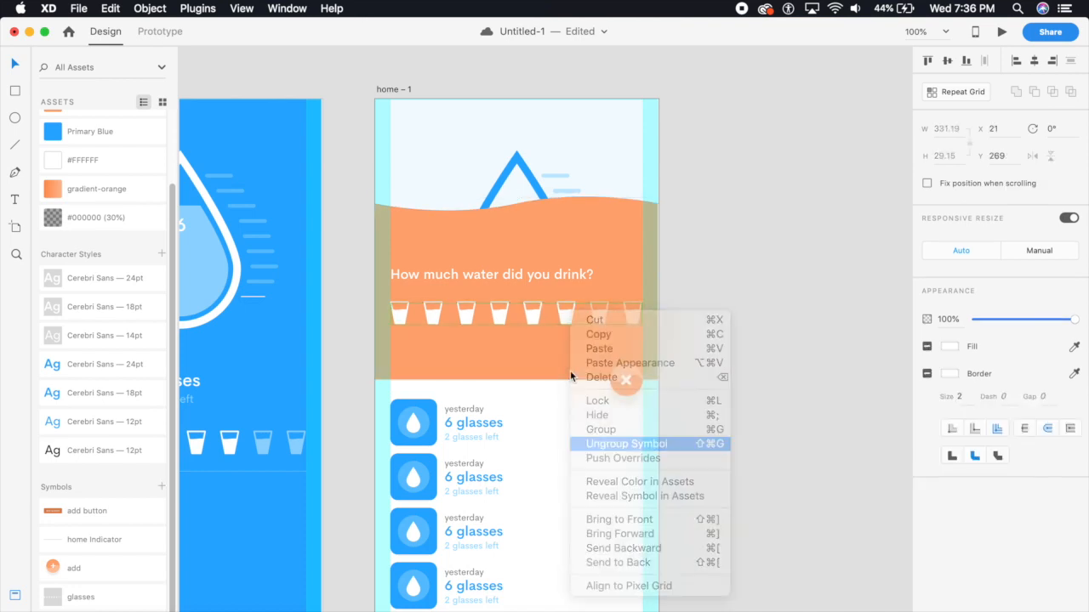
click(565, 315)
shift+click(531, 317)
shift+click(502, 318)
shift+click(464, 321)
shift+click(431, 317)
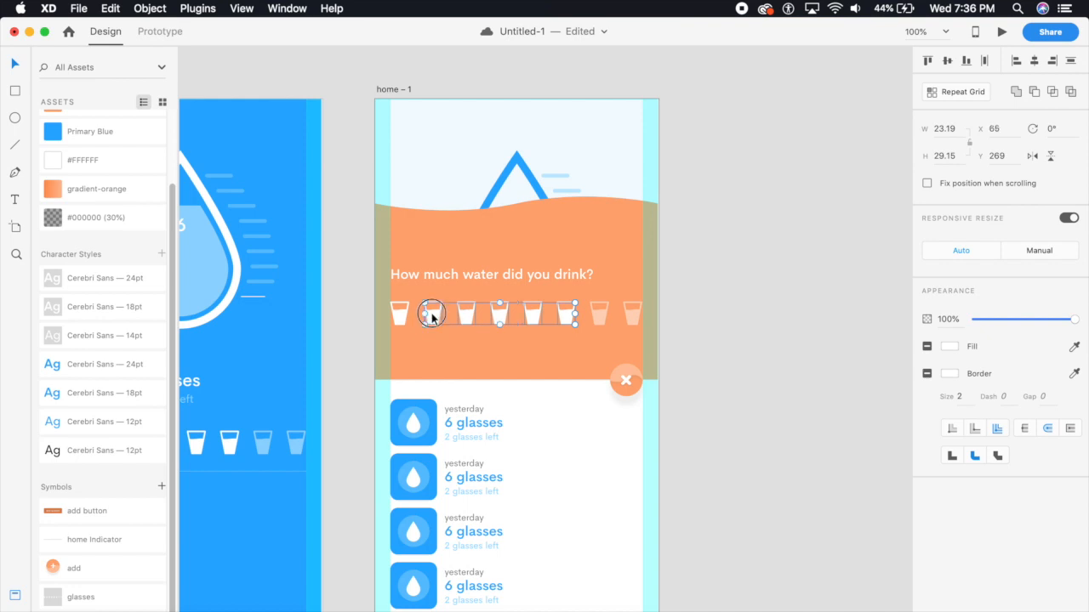
- Set the opacity of the second through sixth glasses to 50% to match the faded seventh glass
click(601, 317)
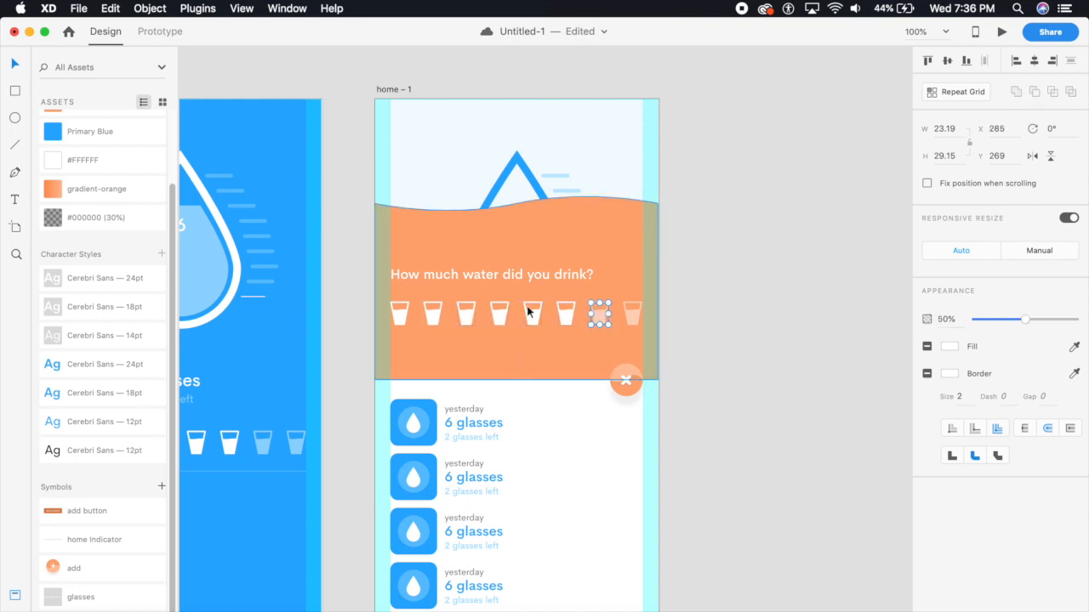
click(566, 313)
click(567, 318)
shift+click(533, 319)
shift+click(497, 322)
shift+click(472, 315)
shift+click(432, 316)
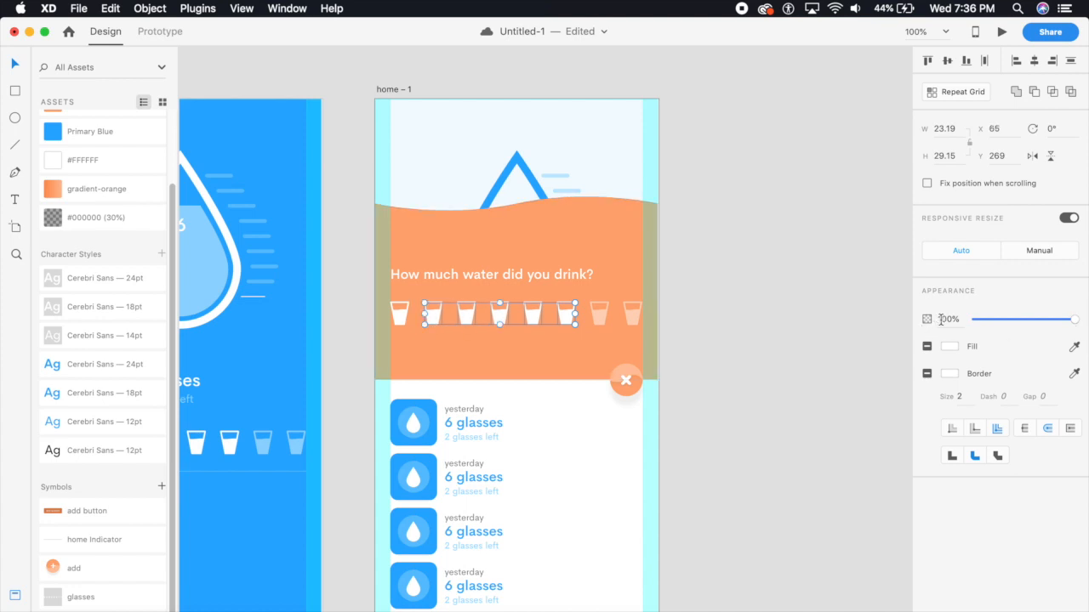
key(Return)
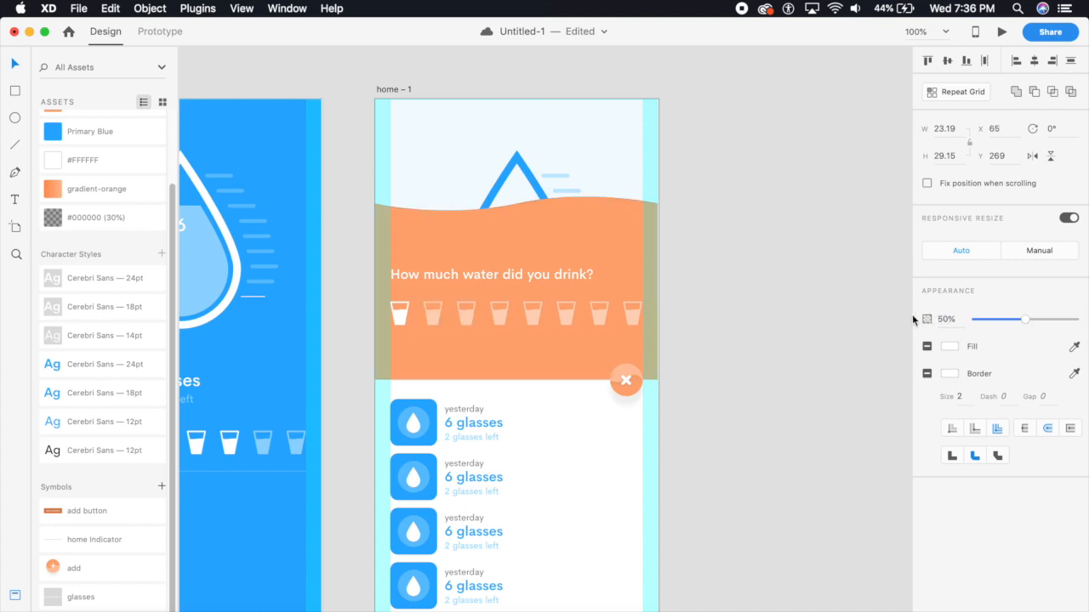
click(686, 420)
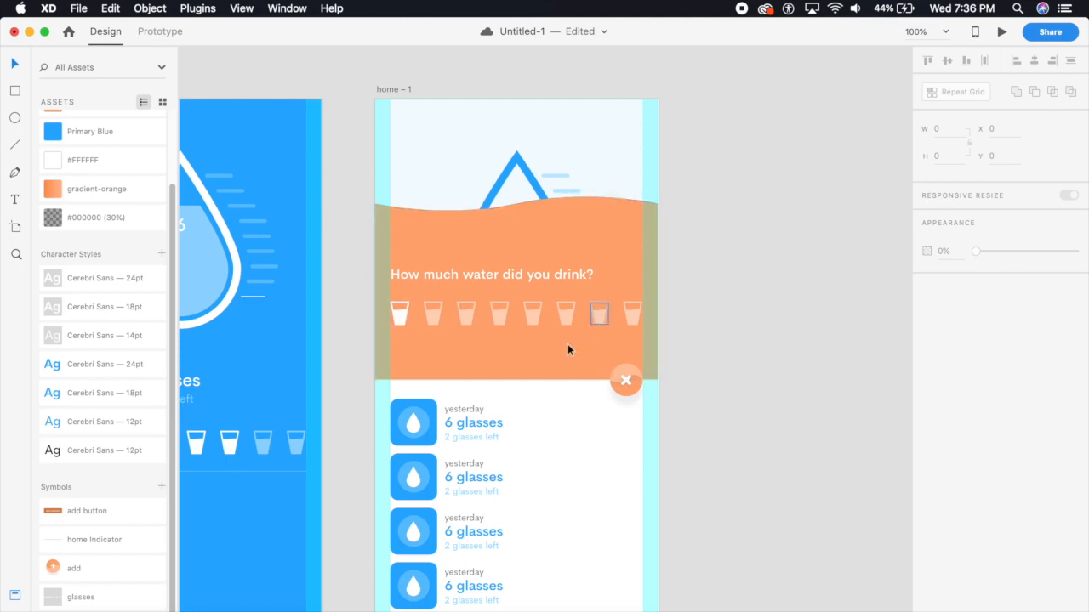
- Place the add button symbol below the glasses at the left margin, at X 20 and Y 324, and ungroup it
drag(96, 512, 441, 361)
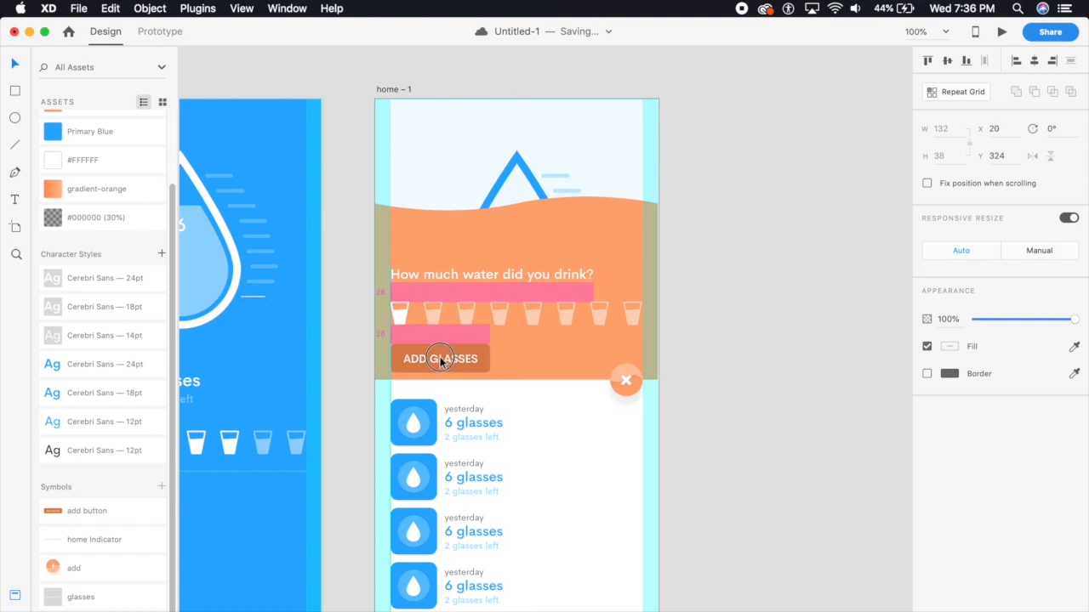
drag(441, 361, 441, 361)
right_click(482, 376)
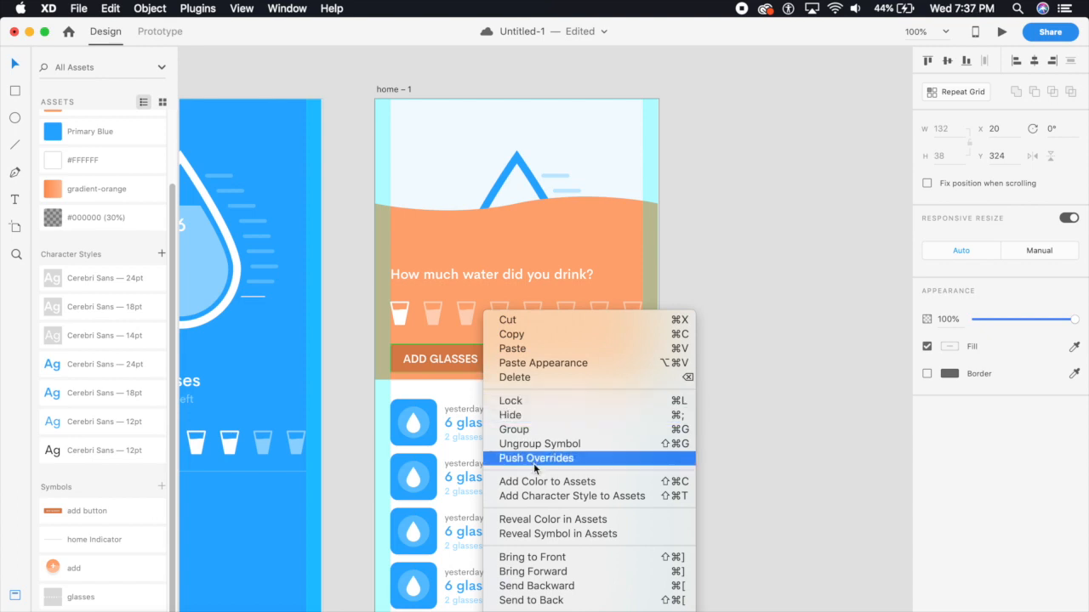
click(798, 460)
right_click(480, 355)
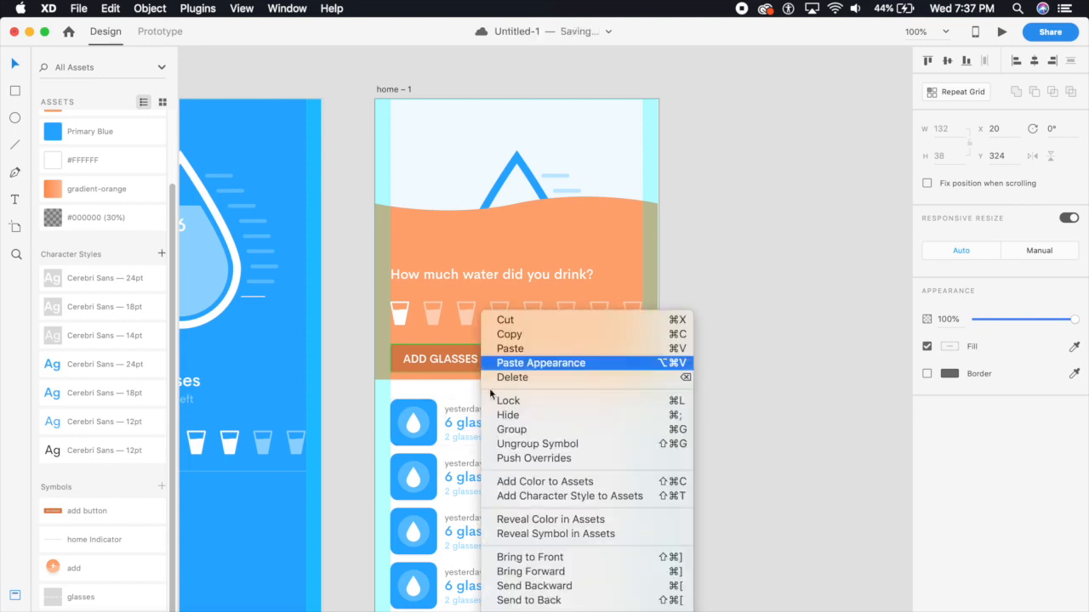
click(519, 444)
- Shrink the Add Glasses button background to about 112 by 32 and center its 12 pt label on it
drag(488, 372, 474, 367)
click(522, 403)
double_click(438, 356)
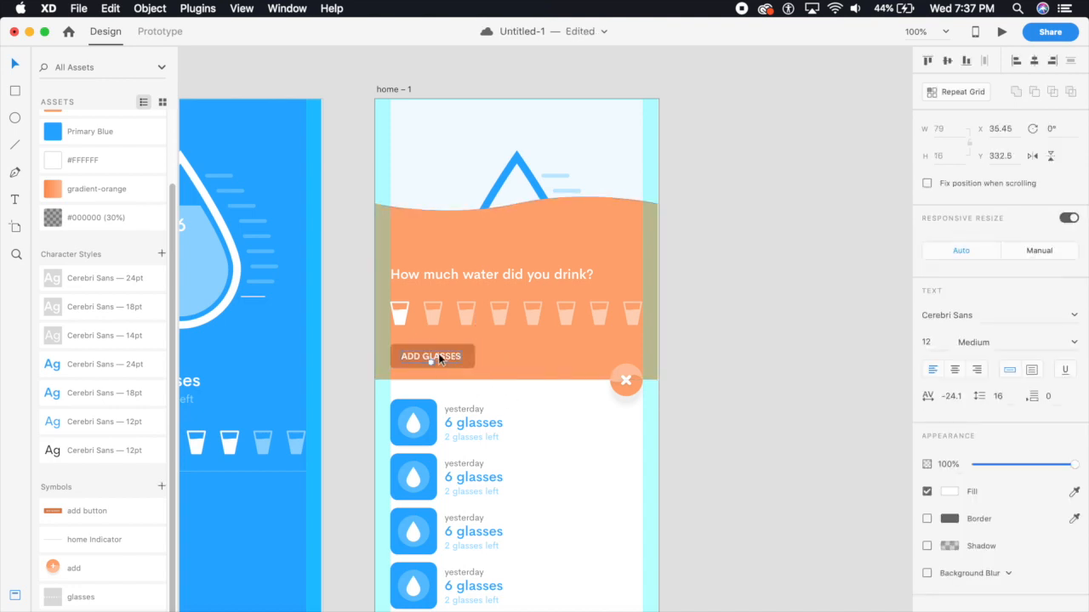
click(472, 361)
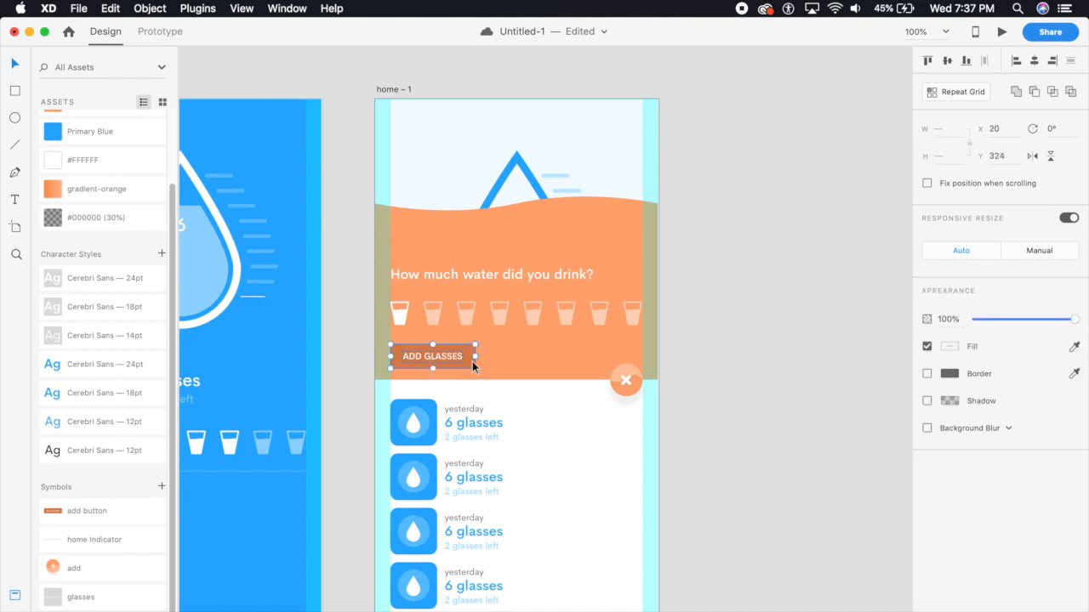
click(513, 418)
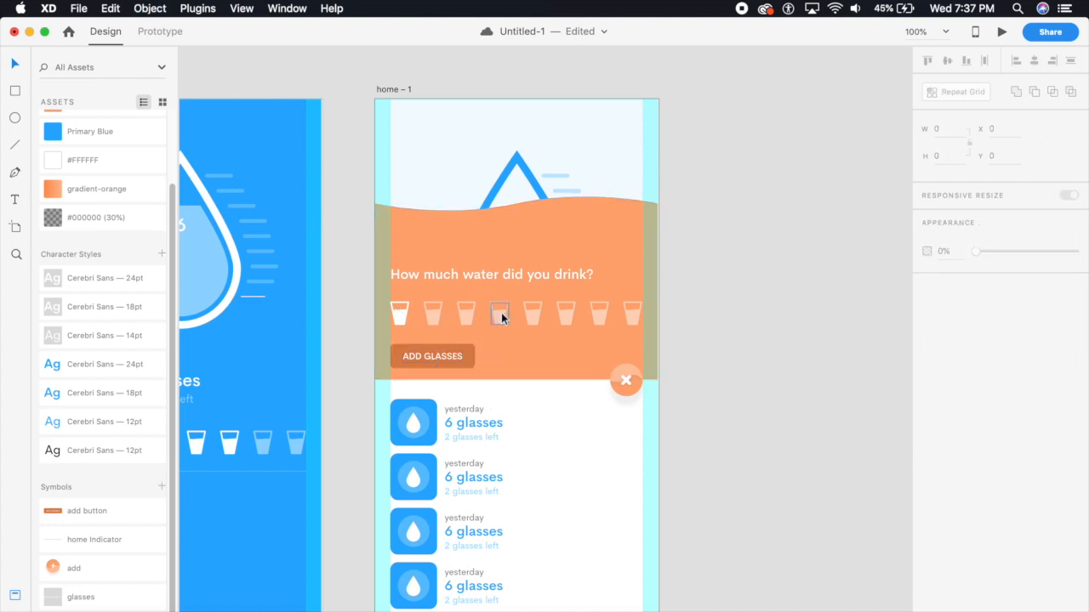
click(451, 358)
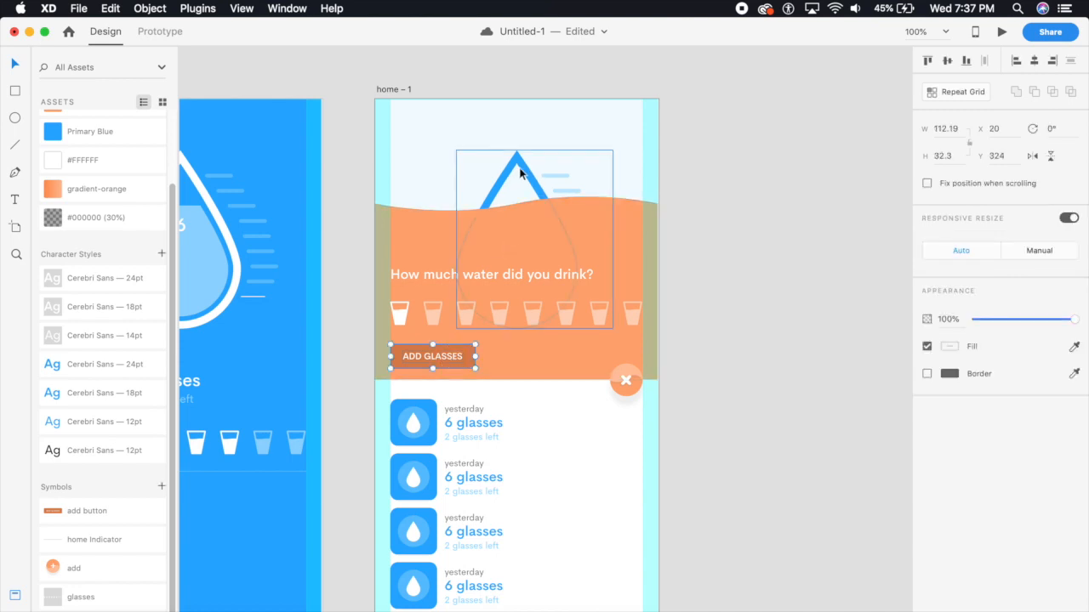
- Duplicate the home – 1 artboard
scroll(553, 337, down, 2)
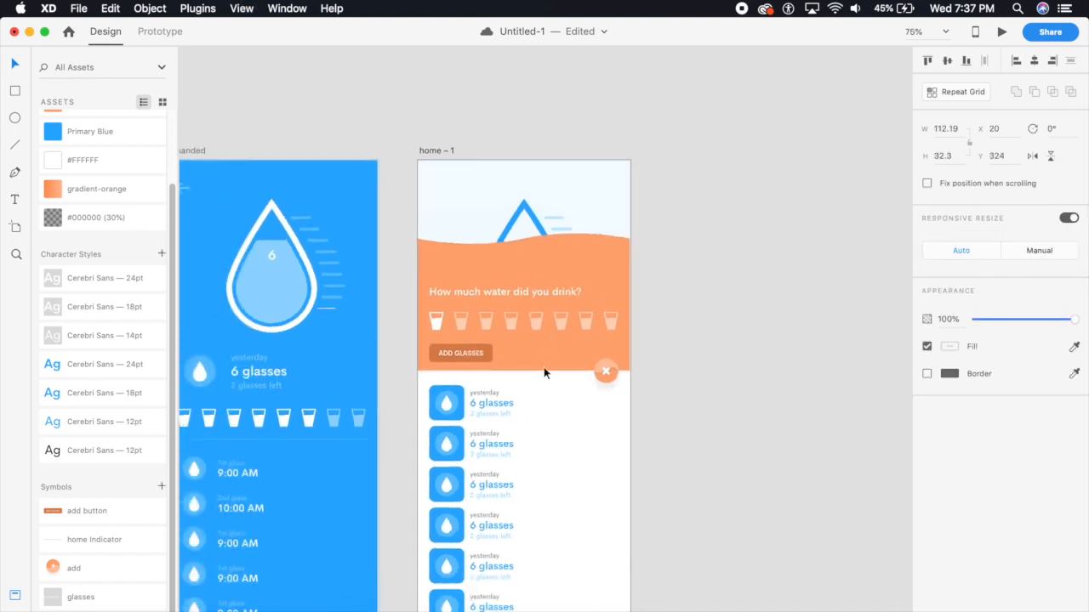
scroll(544, 366, down, 2)
scroll(499, 189, down, 2)
scroll(498, 188, right, 2)
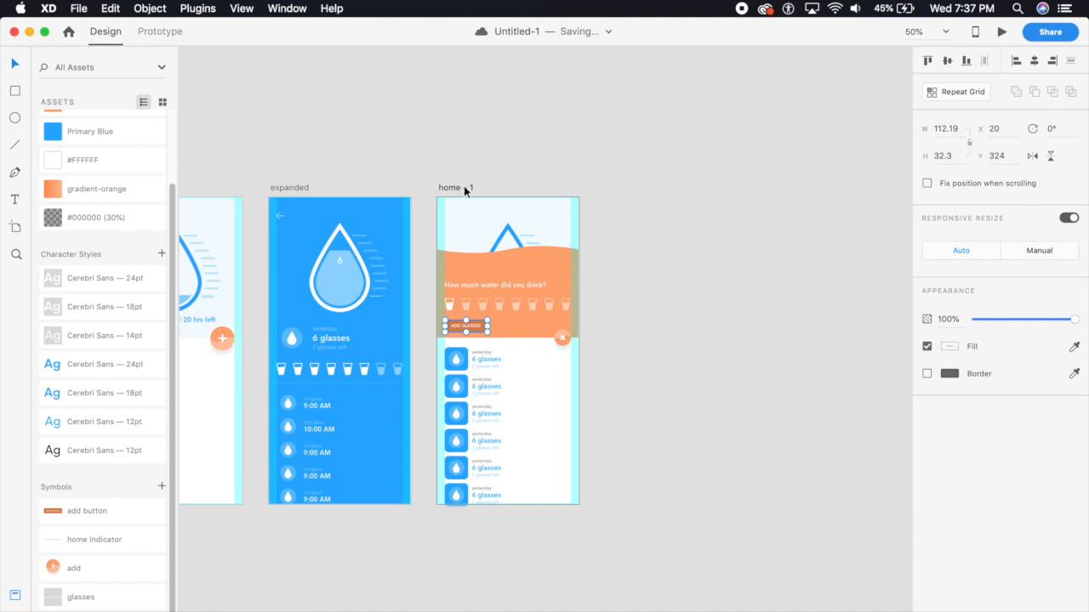
click(464, 189)
key(super+d)
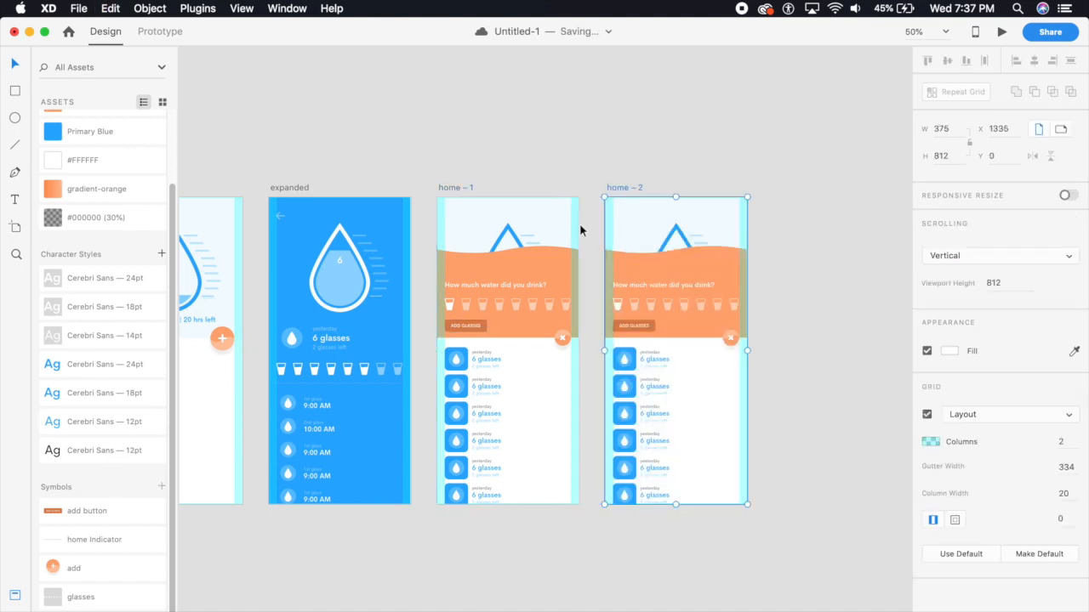
- Set the opacity of the second, third and fourth glasses on the home – 2 artboard to 100%
key(super+plus)
drag(634, 305, 412, 307)
key(super+plus)
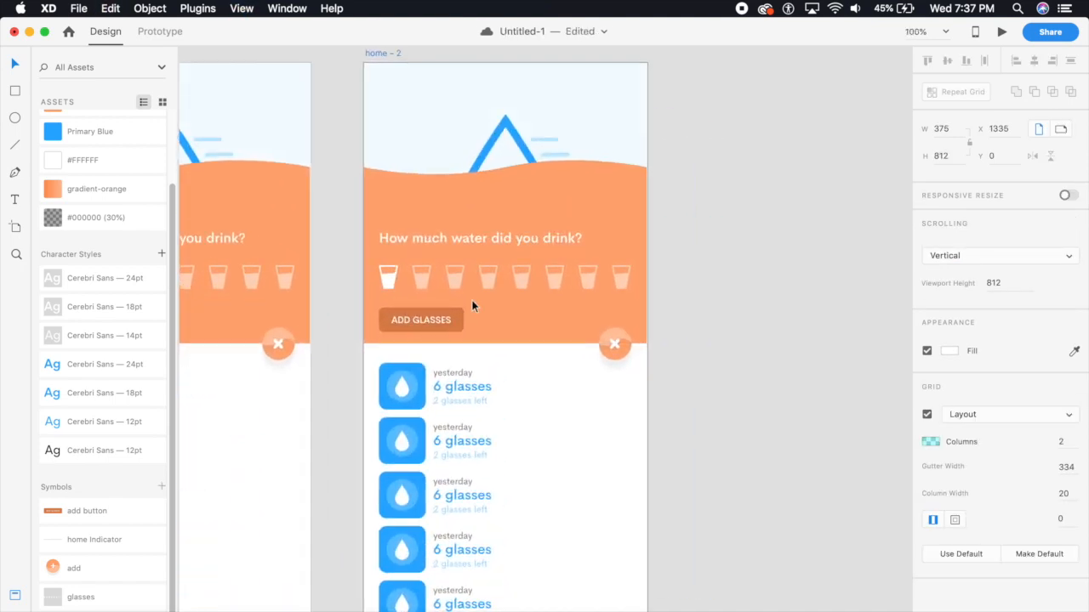
click(485, 284)
shift+click(459, 283)
shift+click(426, 283)
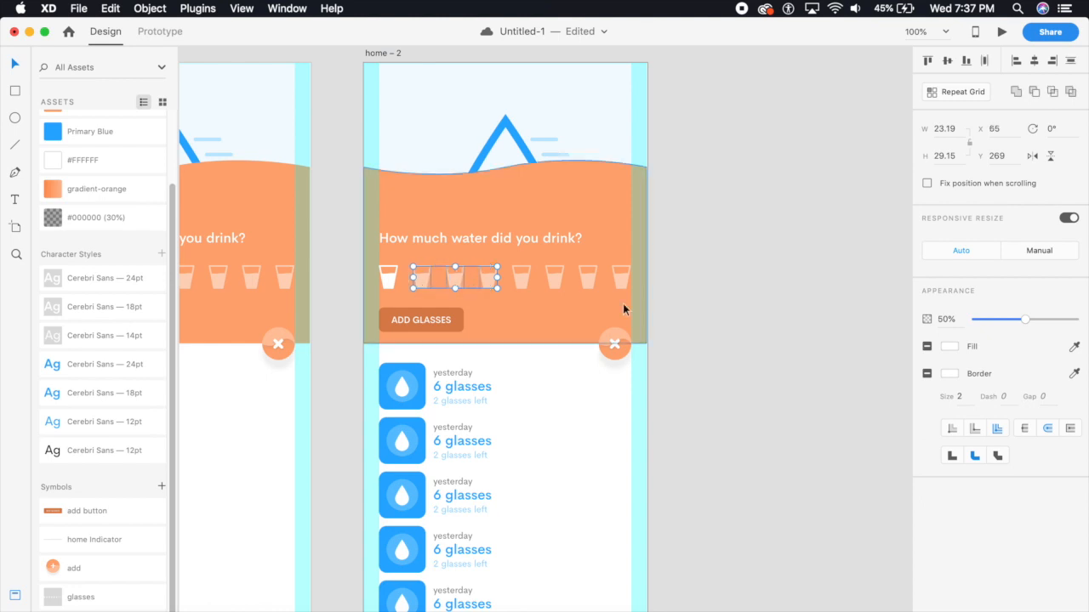
drag(1023, 325, 1076, 321)
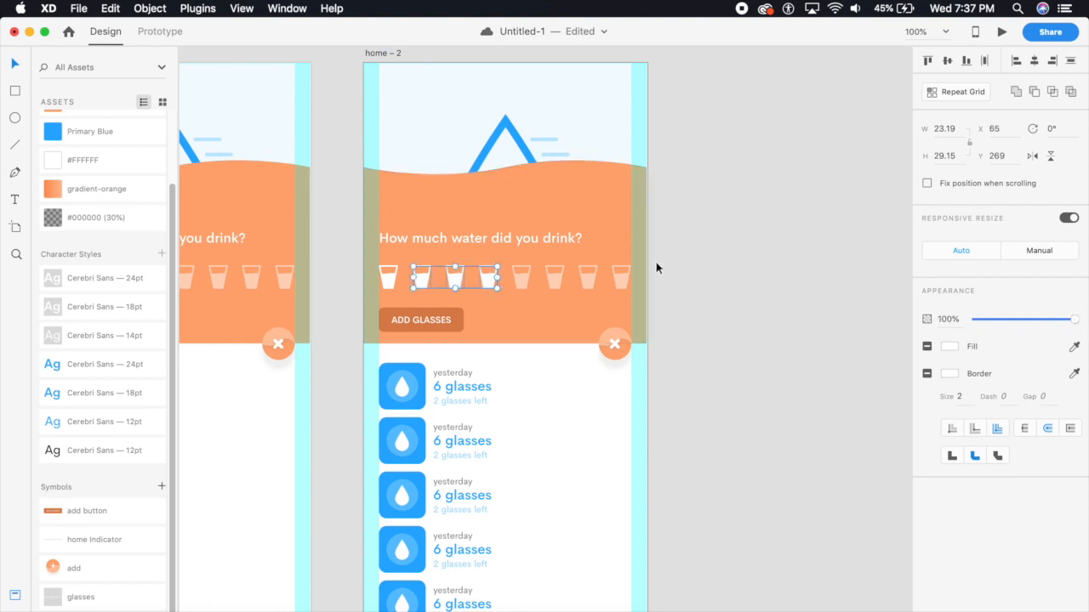
- Duplicate the home – 2 artboard into the empty space to its right
key(super+minus)
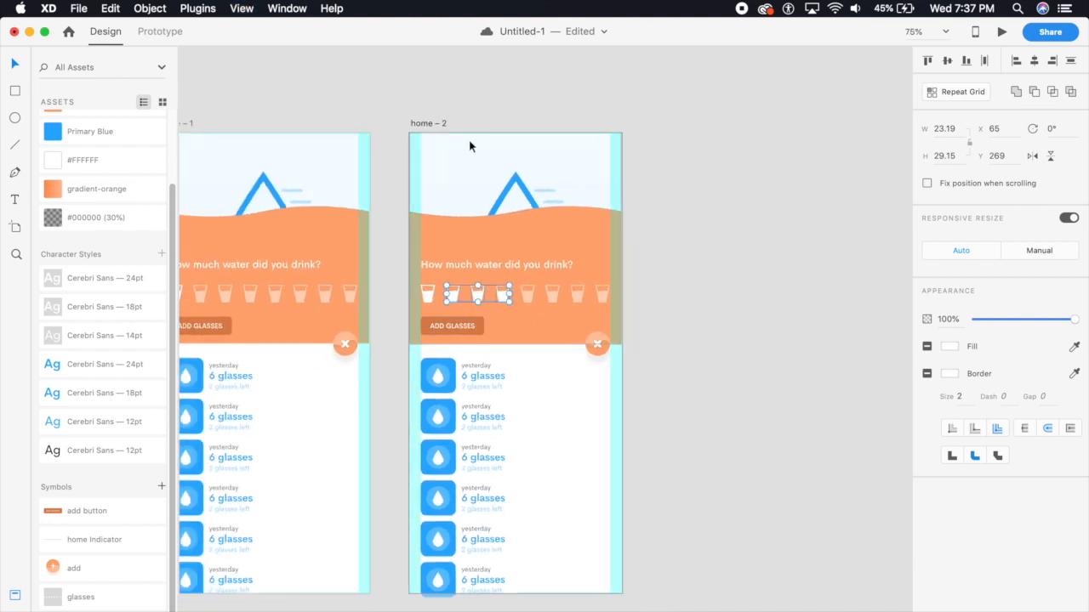
drag(439, 123, 687, 128)
key(super+equal)
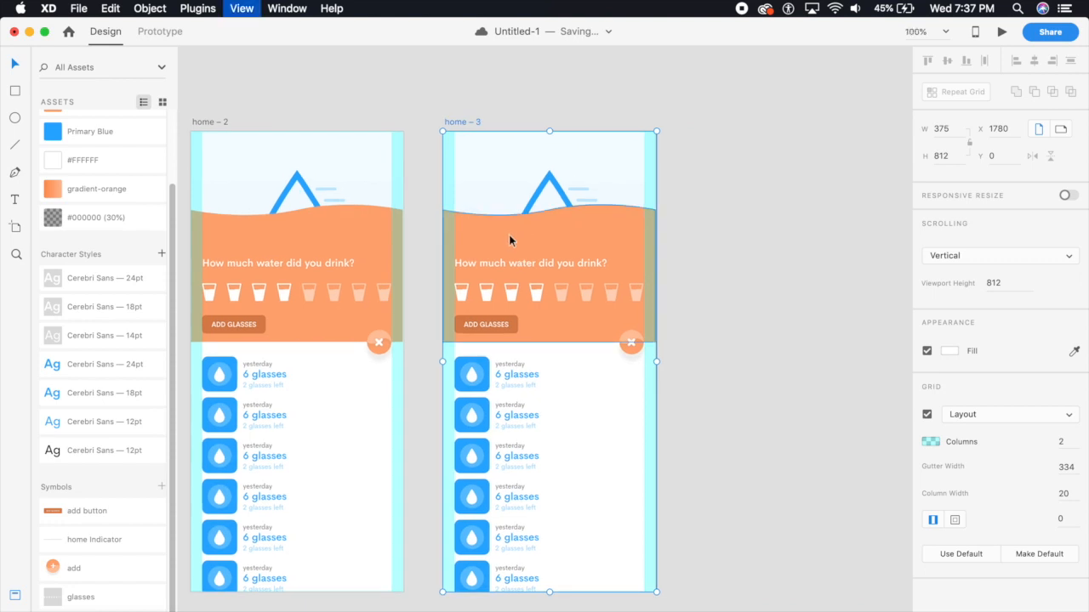
- Hide the orange wave, question text, all glasses and the Add Glasses button on the home – 3 artboard
click(547, 223)
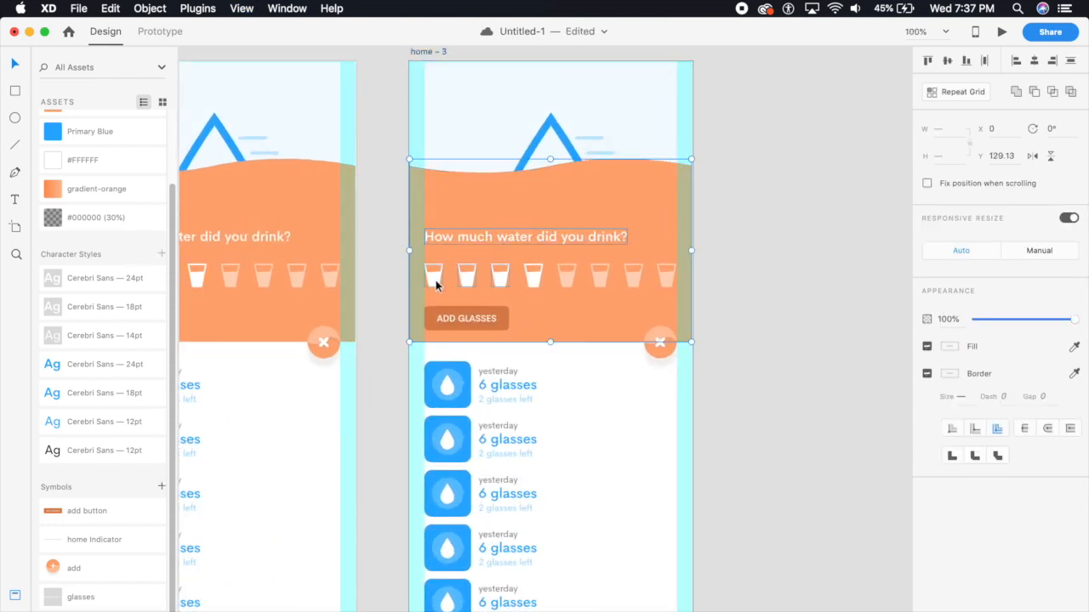
click(566, 274)
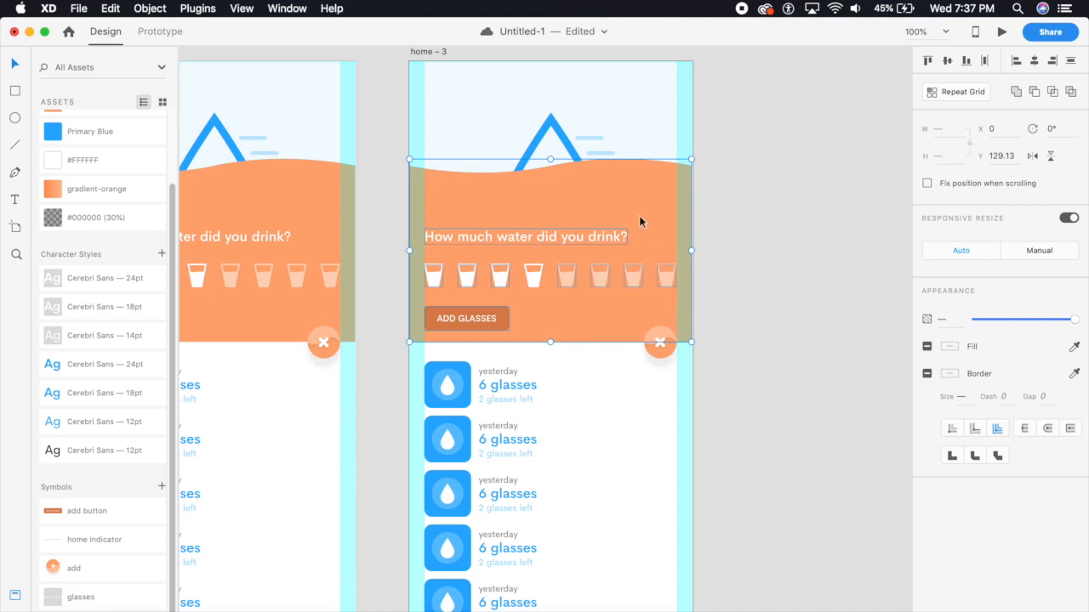
key(super+h)
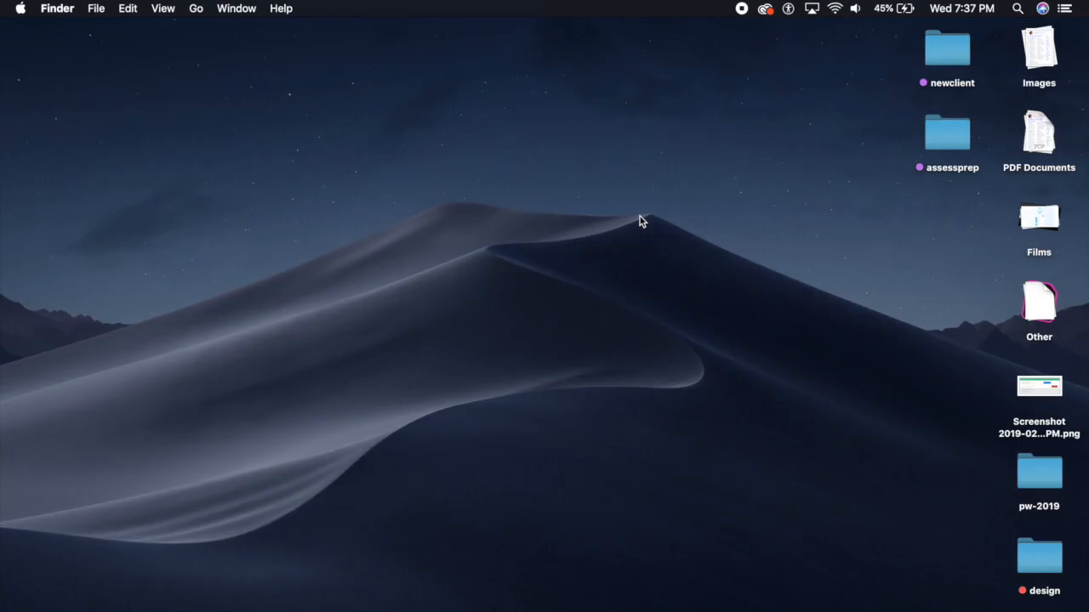
click(668, 602)
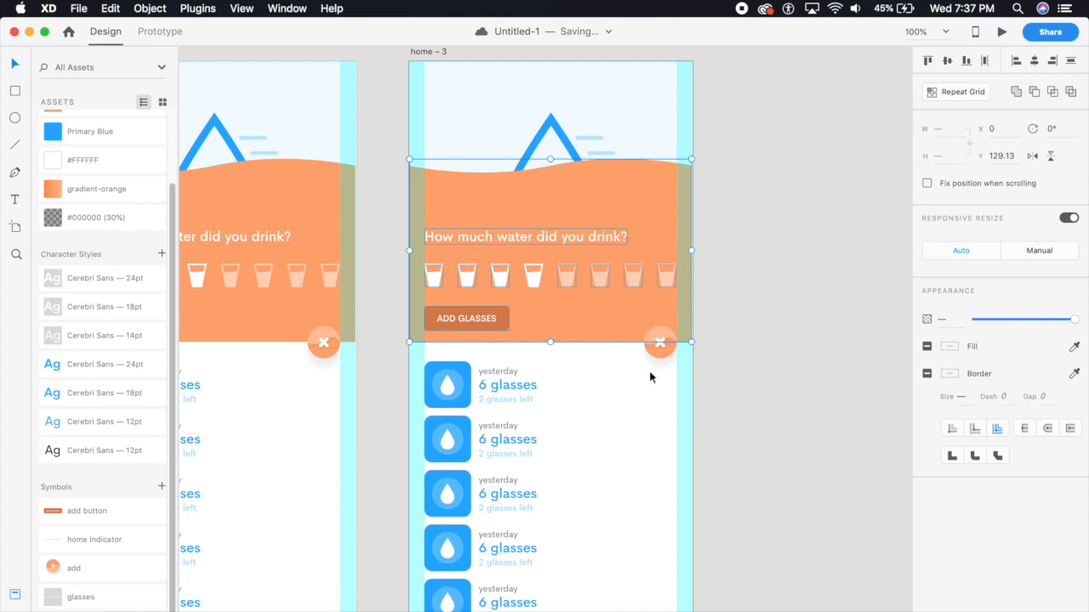
right_click(608, 306)
click(661, 415)
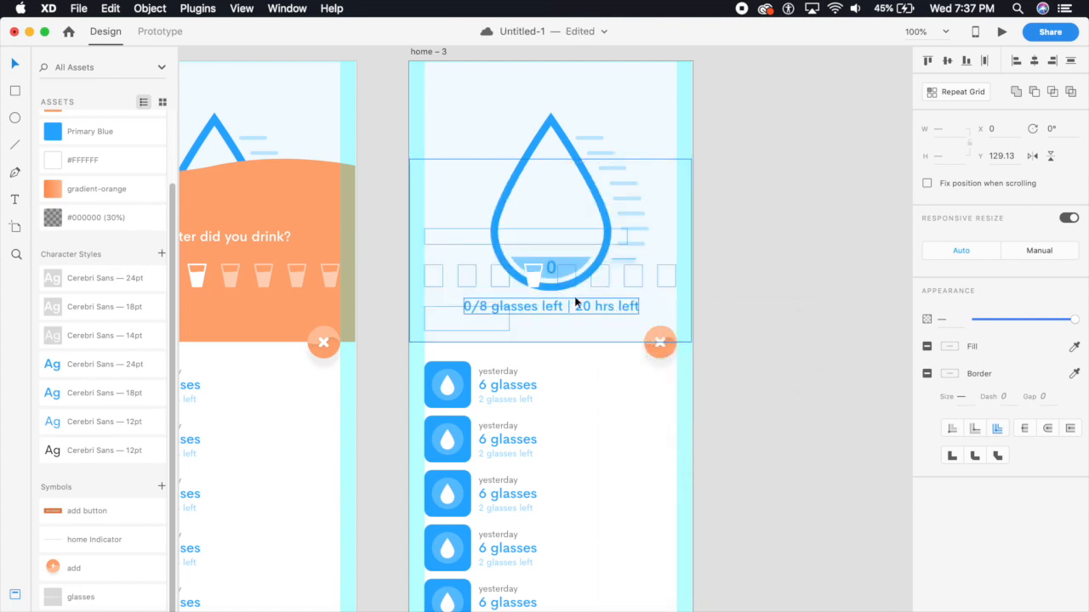
double_click(531, 273)
right_click(532, 279)
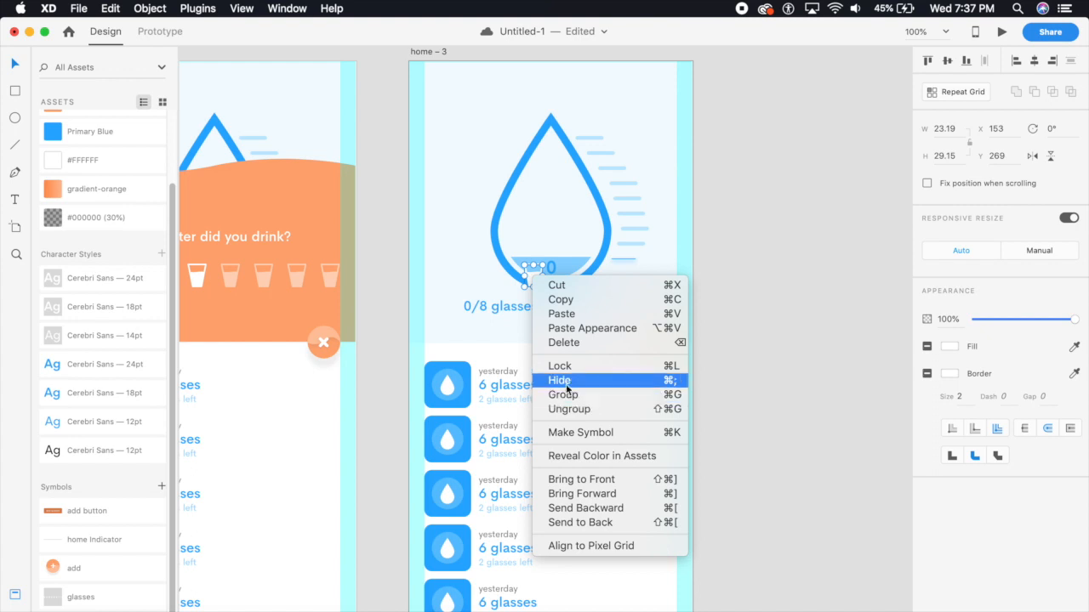
click(569, 383)
- Raise the water fill inside the masked drop on home – 3 to about the second-lowest level line
key(super+plus)
drag(637, 325, 610, 414)
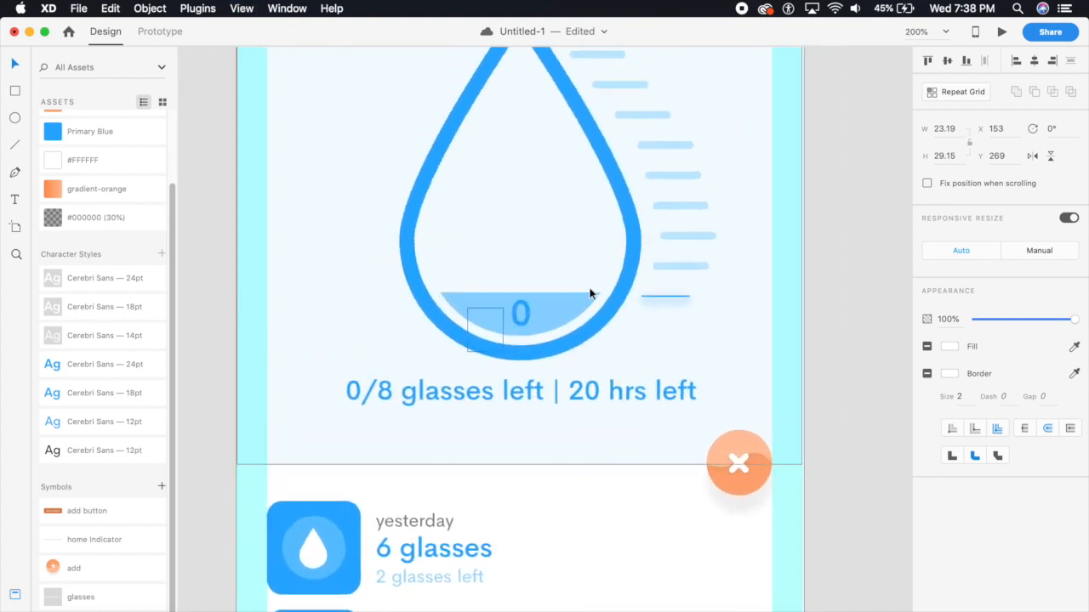
click(587, 300)
key(super+shift+g)
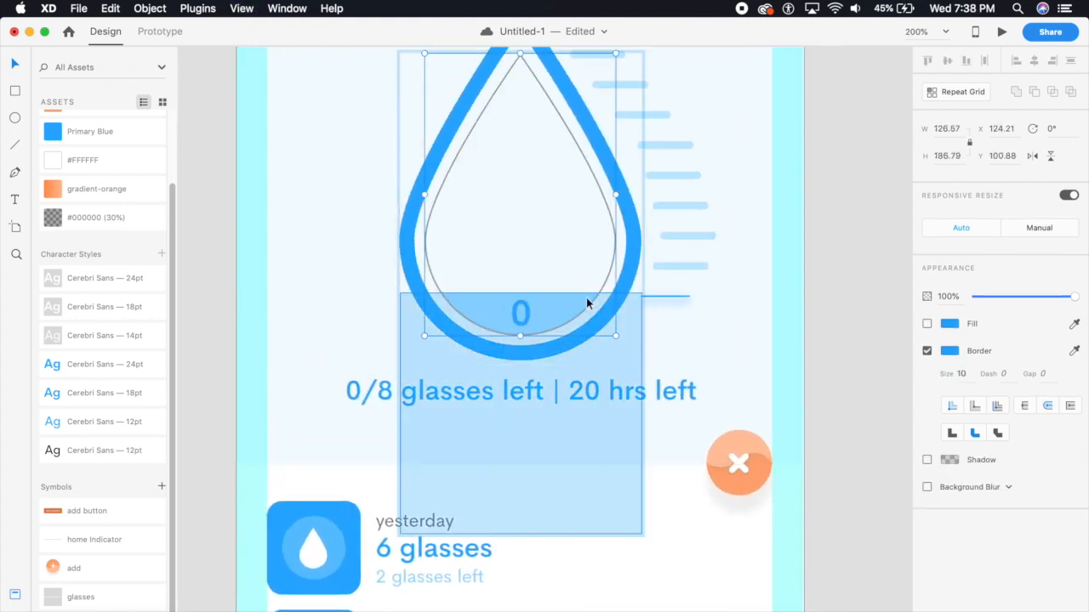
drag(601, 409, 607, 372)
click(684, 277)
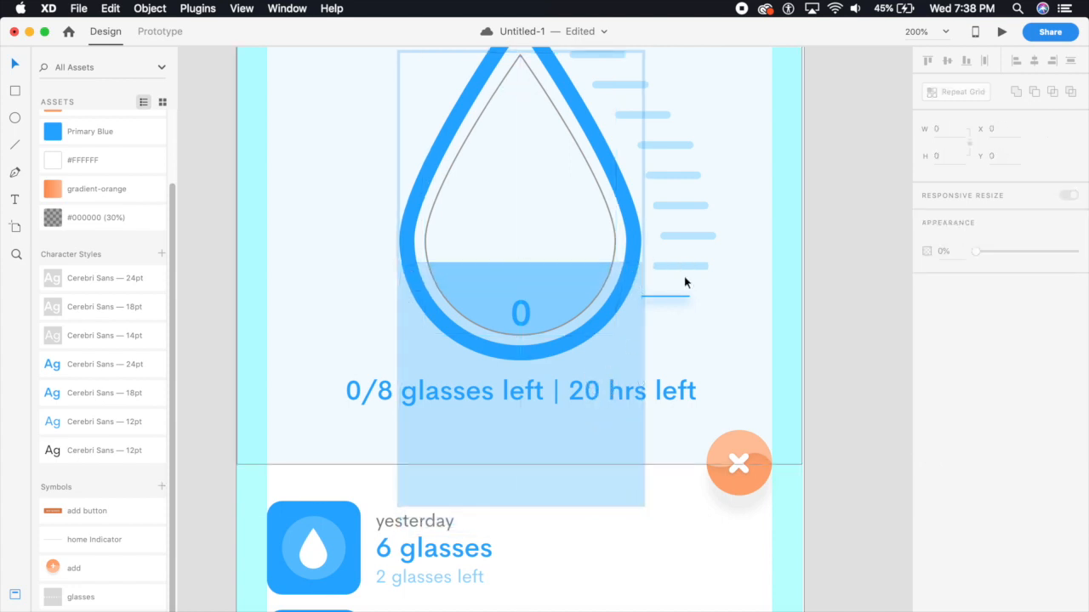
- Change the number inside the drop to 1 and move it up to Y 242 within the water fill
click(525, 314)
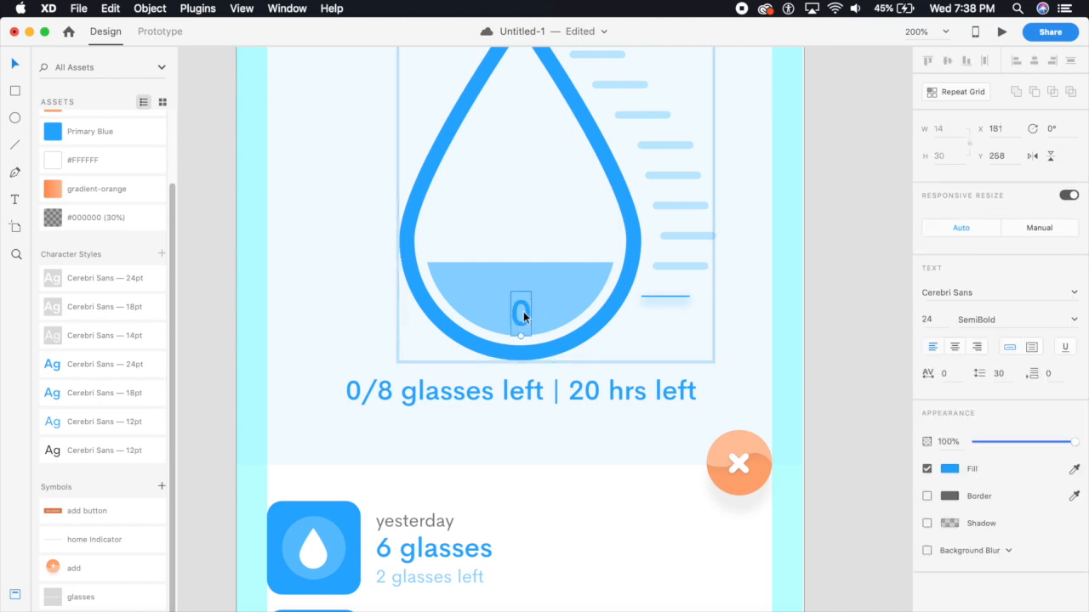
double_click(523, 315)
text(1)
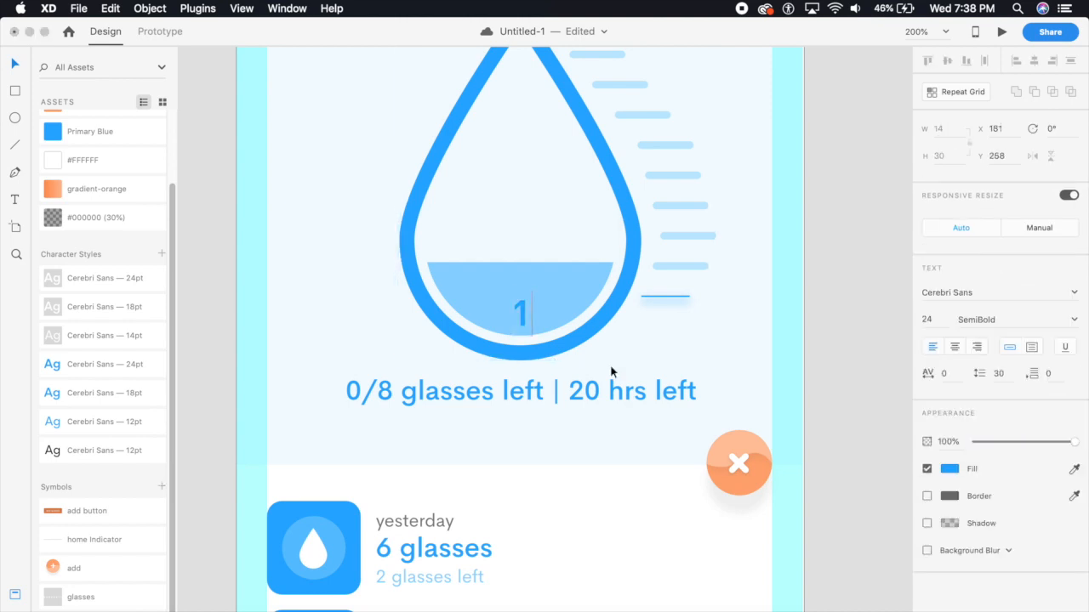
key(Escape)
key(Up)
key(Up)
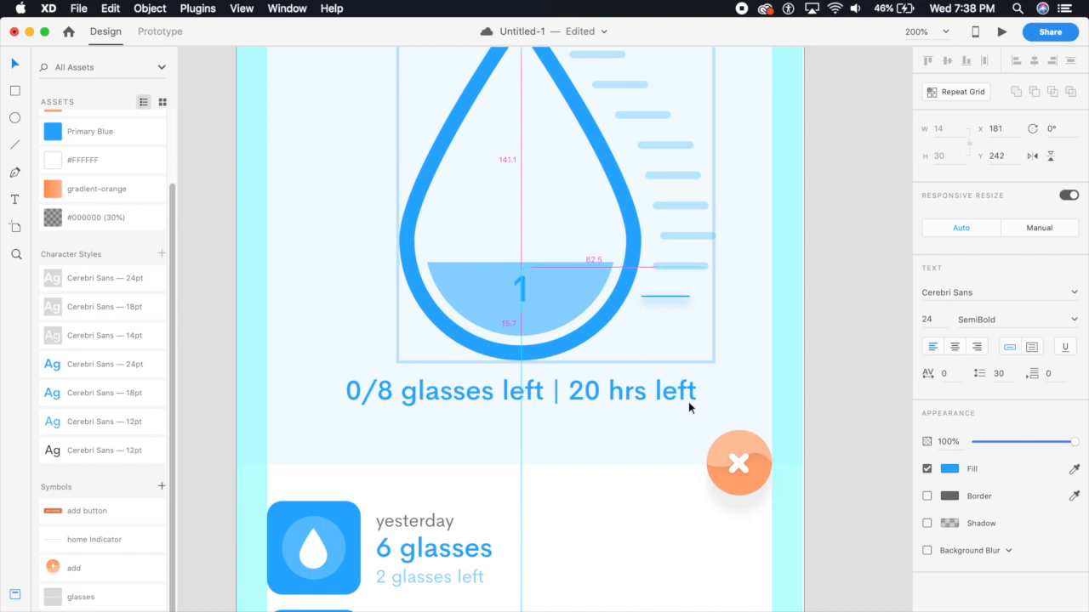
- Save the document with all artboards and switch to prototyping mode
key(Escape)
key(super+1)
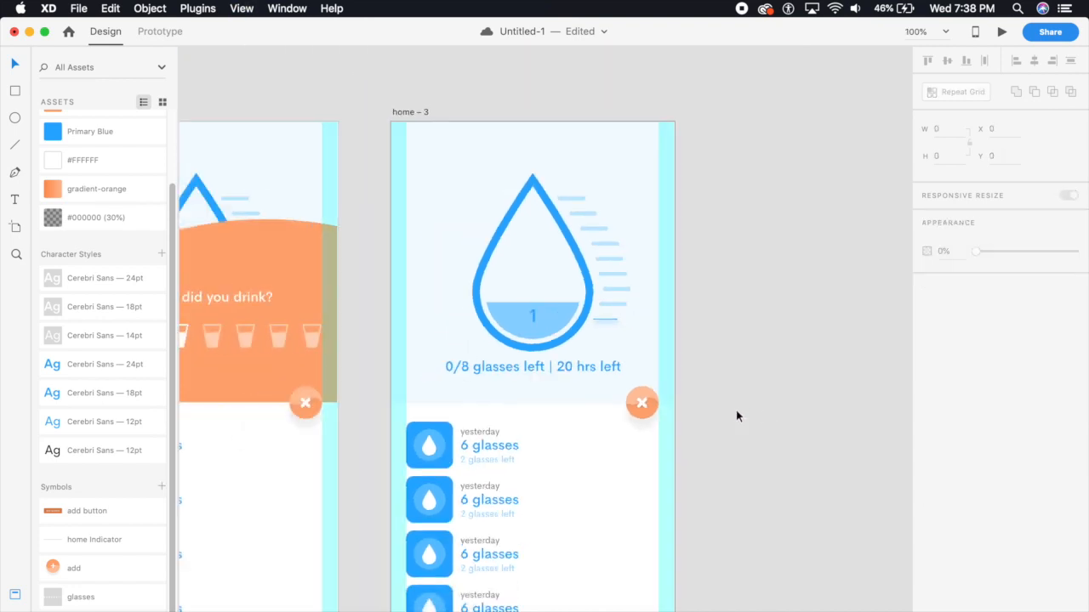
key(super+minus)
drag(619, 423, 710, 400)
key(super+minus)
drag(465, 428, 712, 411)
drag(582, 413, 558, 416)
key(super+s)
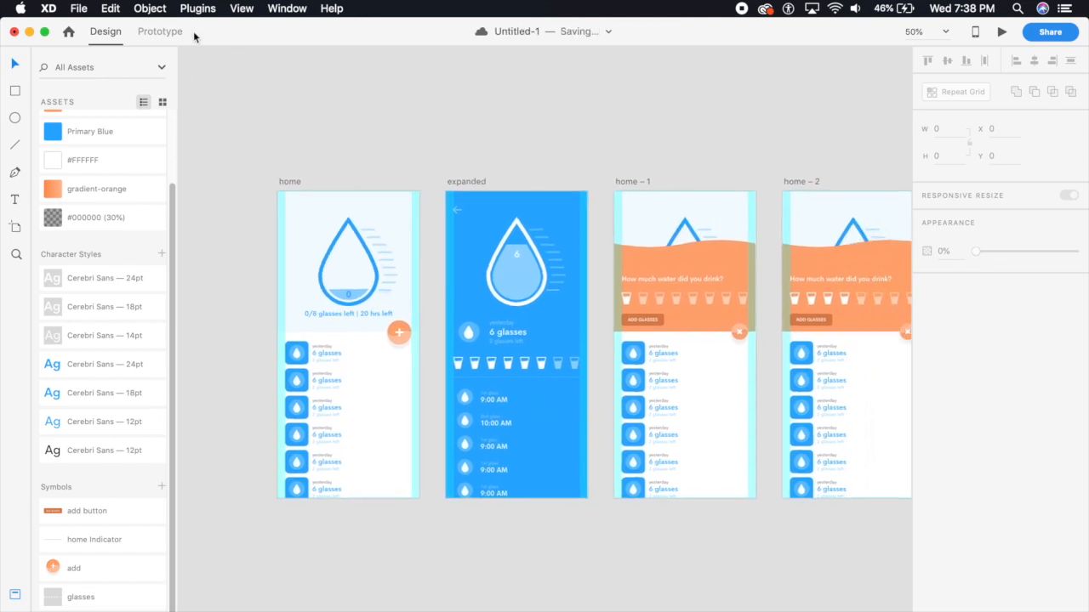
click(170, 32)
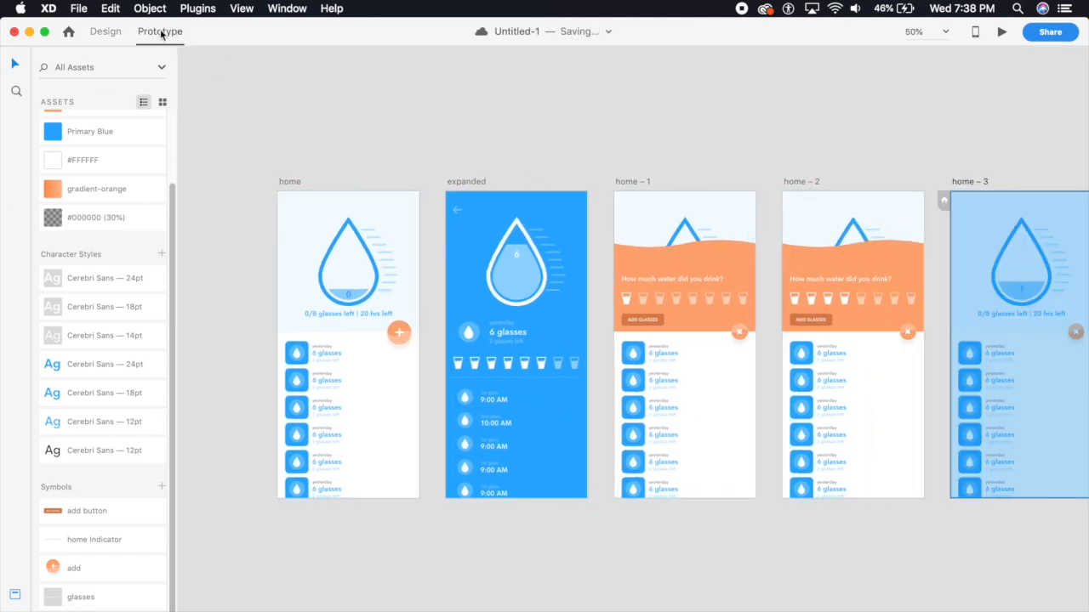
- Link the second yesterday entry on the home artboard to the expanded artboard with a tap-triggered Auto-Animate action
key(super+equal)
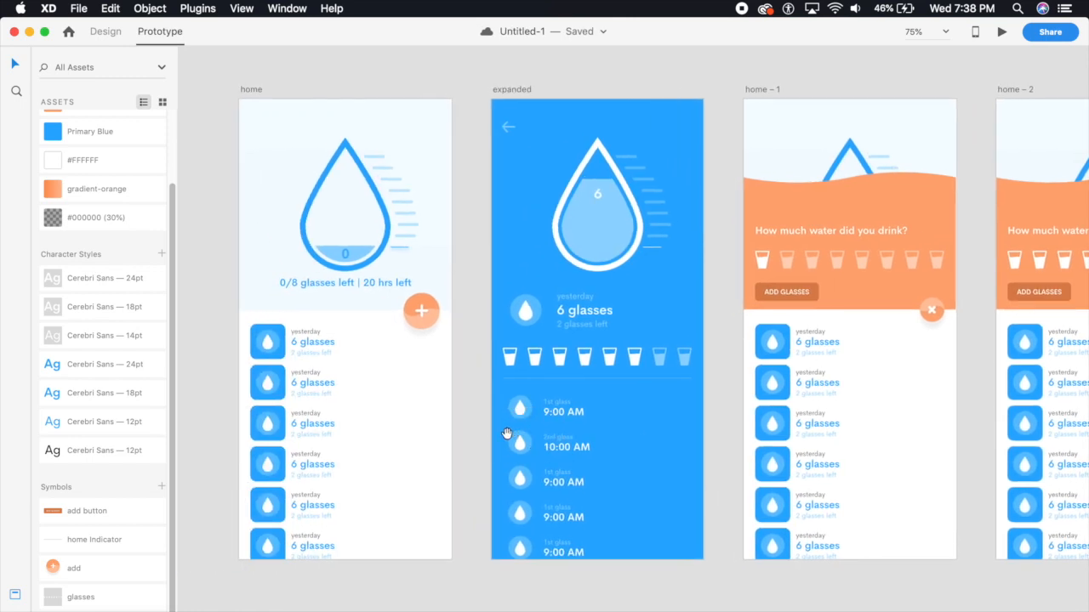
click(320, 392)
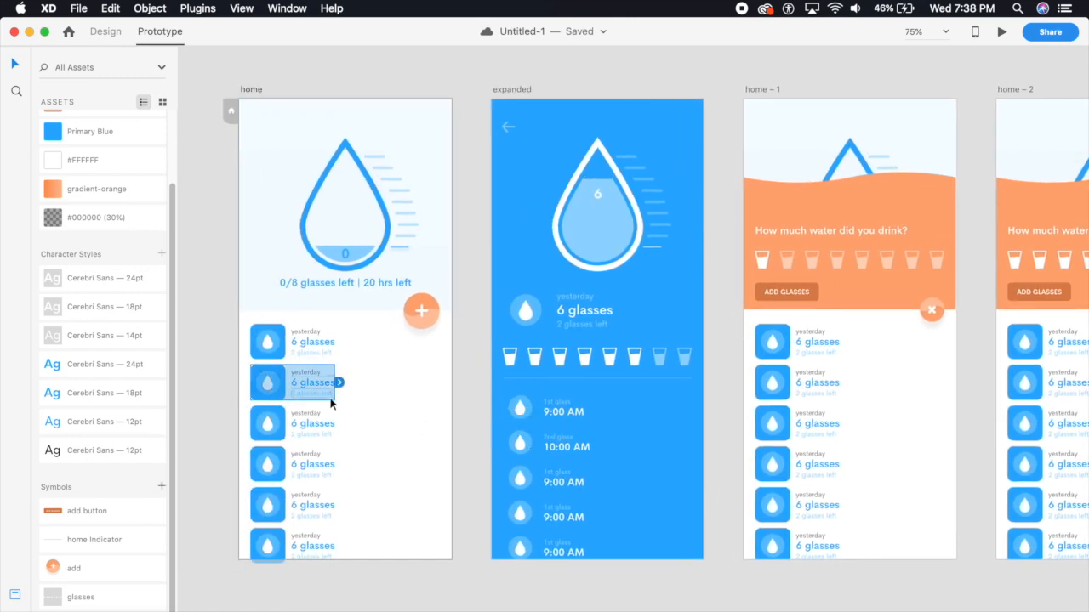
drag(493, 346, 517, 310)
click(523, 132)
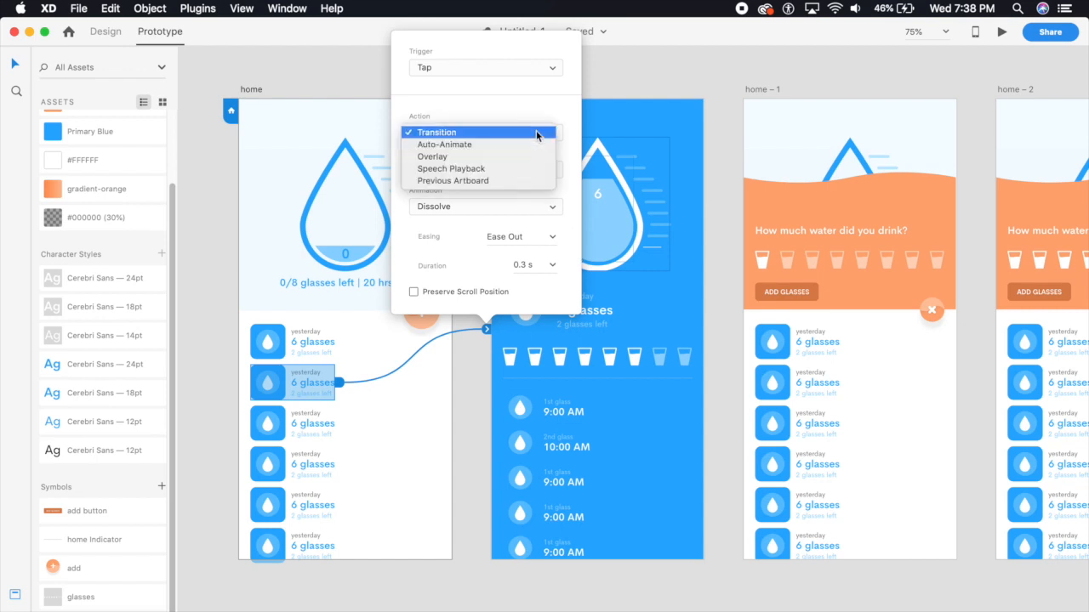
click(492, 144)
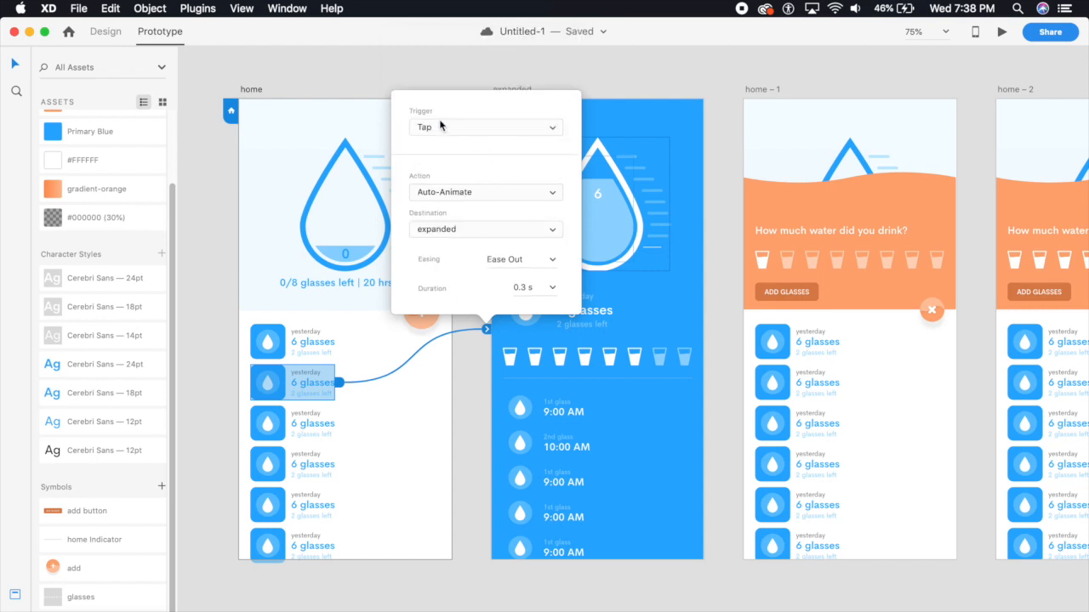
- Set the link's easing to Ease Out and its duration to 0.5 s
click(551, 262)
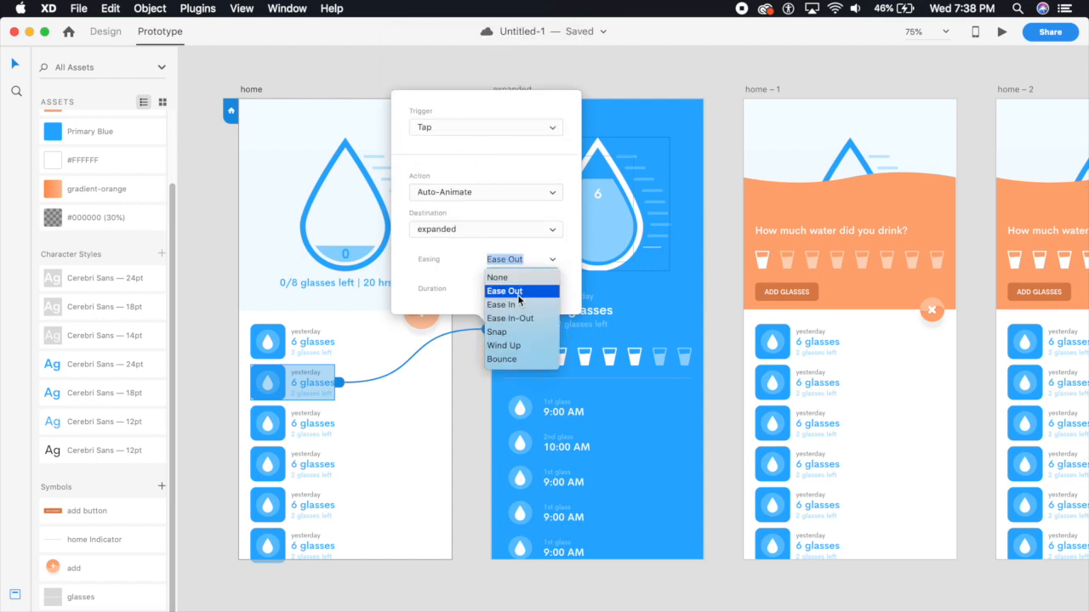
click(520, 294)
click(550, 290)
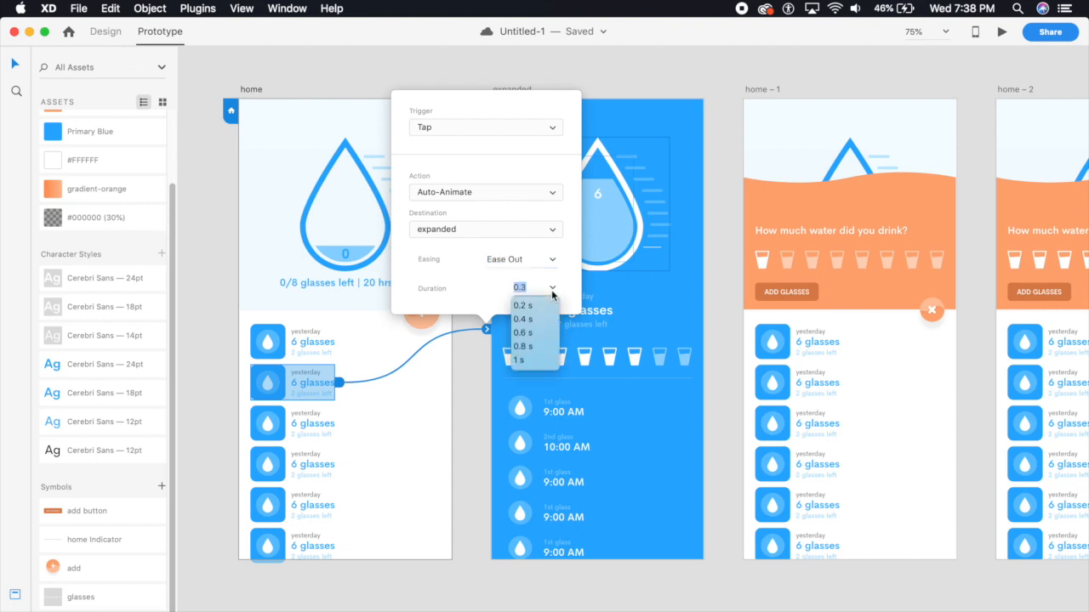
click(526, 332)
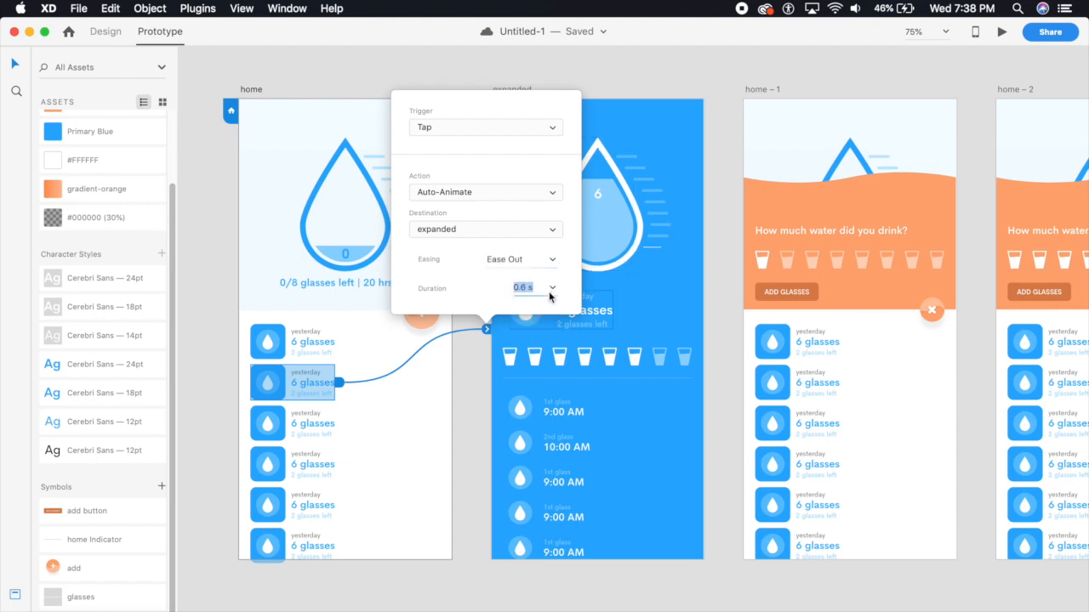
click(548, 291)
text(0.5)
key(Return)
click(486, 489)
- Link the plus button on the home artboard to home – 1 with Auto-Animate and a 0.2 s duration
key(super+minus)
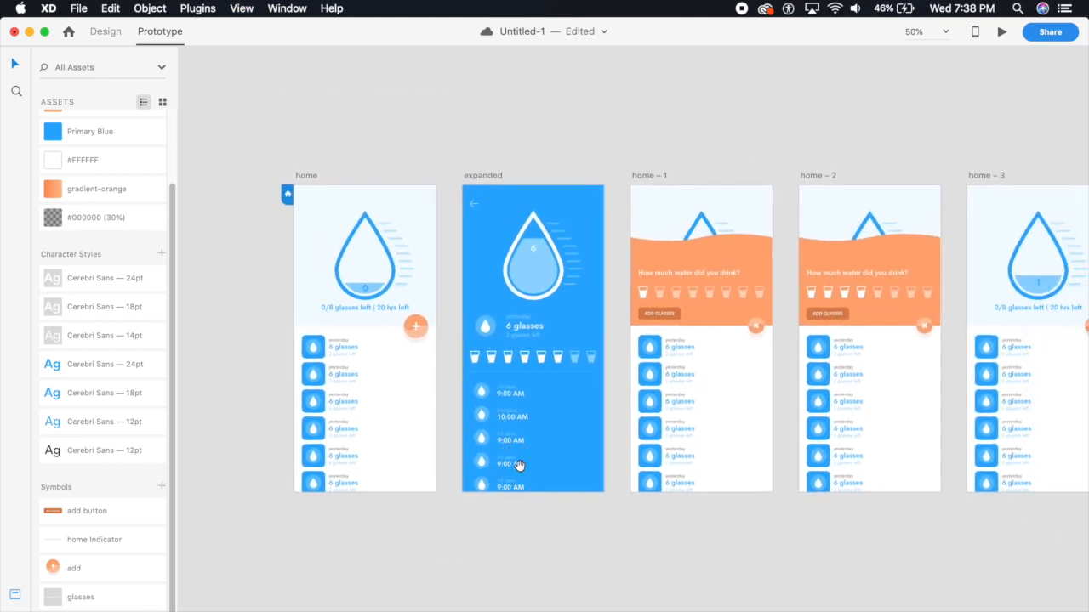
scroll(531, 412, right, 2)
click(375, 330)
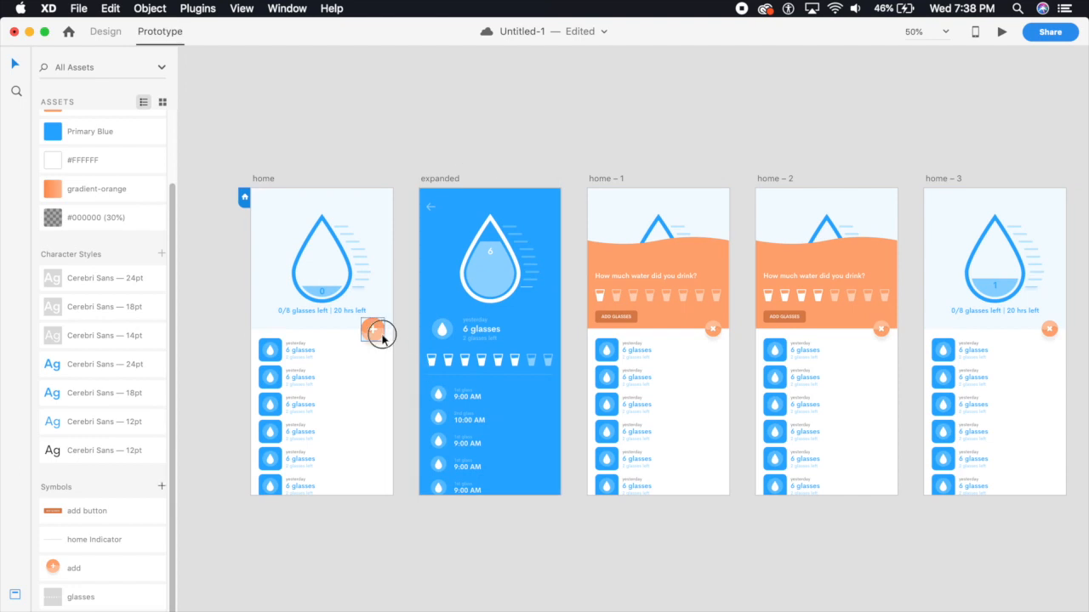
drag(388, 330, 630, 349)
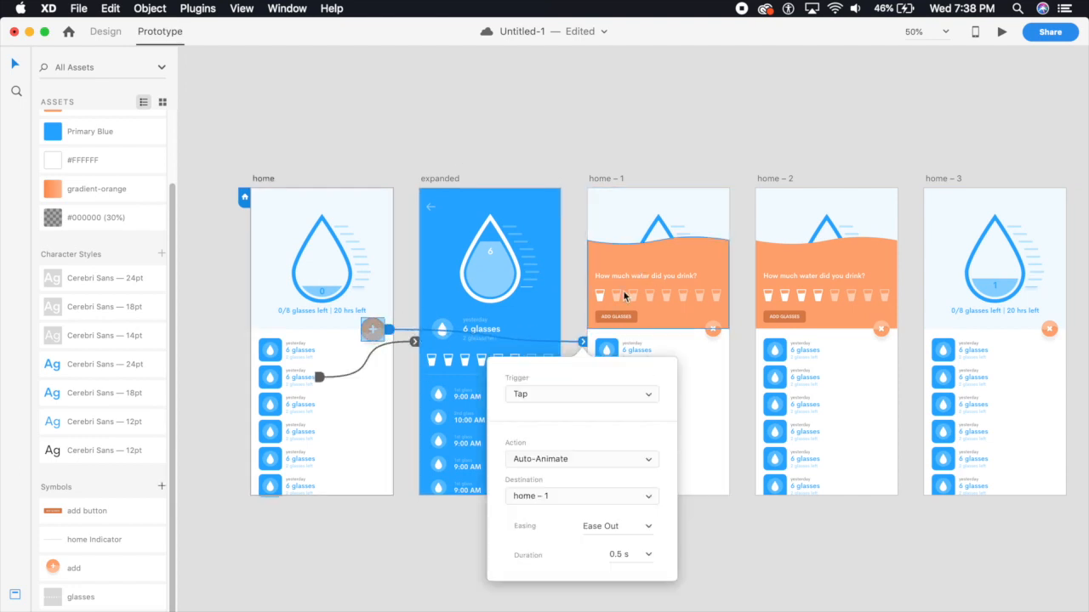
click(644, 554)
click(627, 578)
click(761, 518)
- Link the close buttons on home – 1 and home – 2 back to the home artboard with Auto-Animate
drag(760, 517, 591, 525)
key(super+equal)
key(super+minus)
click(570, 335)
drag(576, 335, 196, 359)
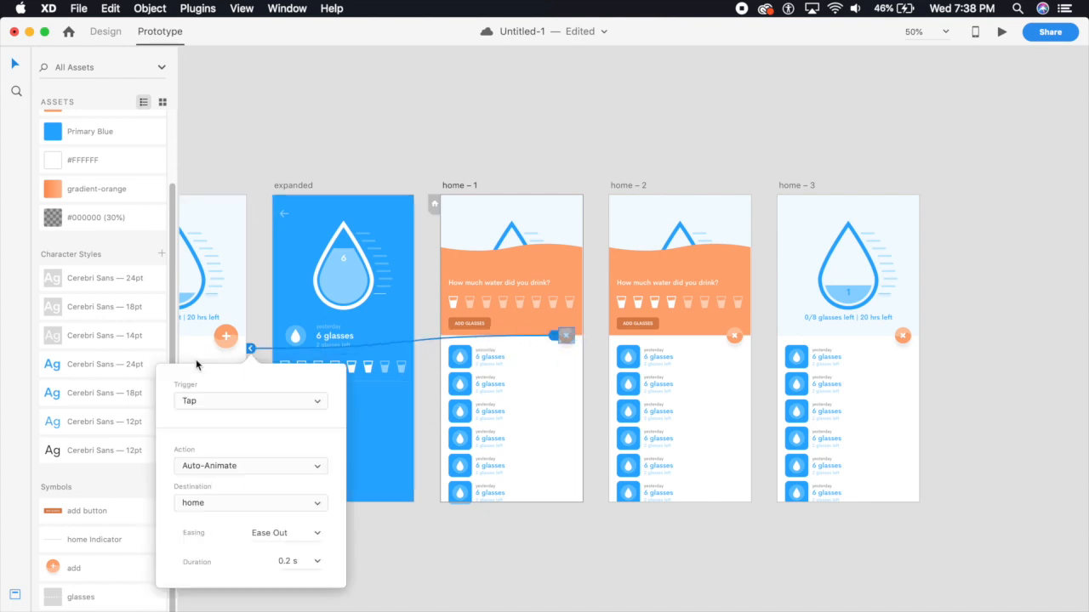
click(408, 553)
click(736, 336)
drag(746, 337, 249, 349)
click(566, 155)
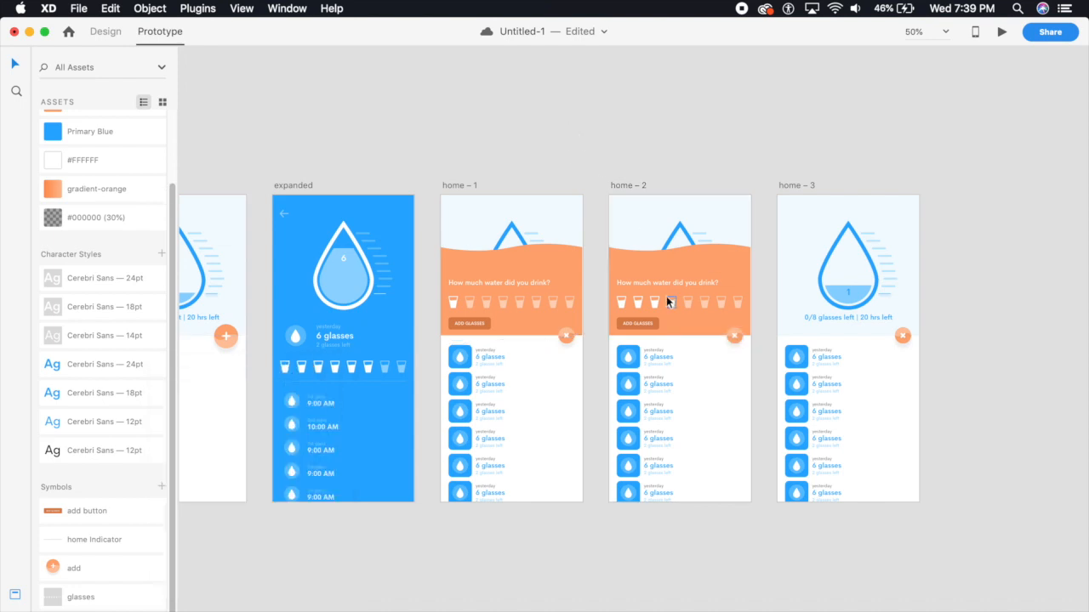
- Link the Add Glasses button on home – 1 to the home – 3 artboard with Auto-Animate
scroll(670, 301, up, 3)
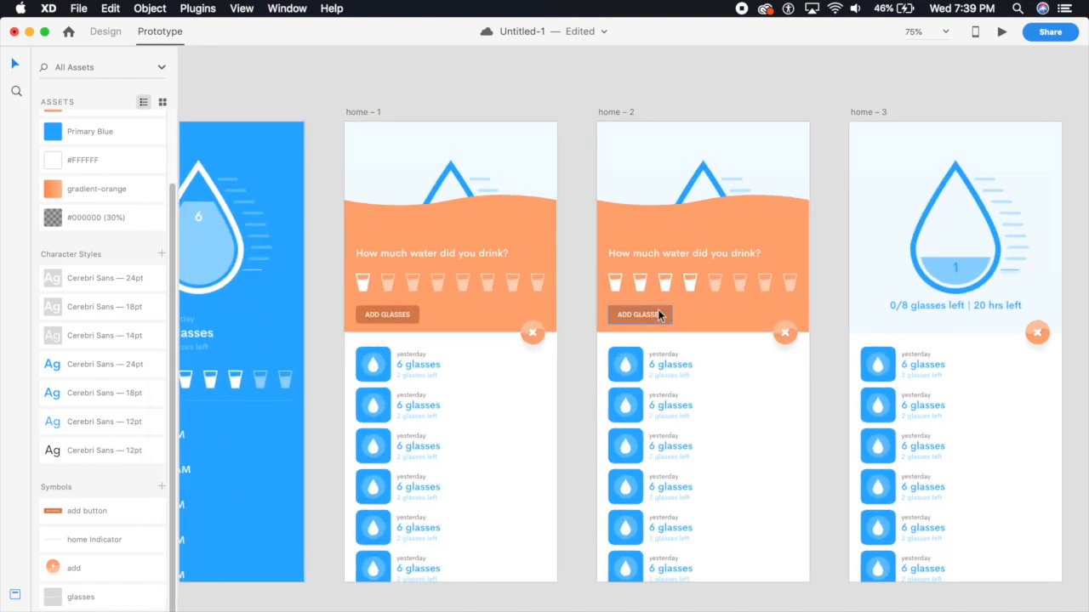
click(653, 326)
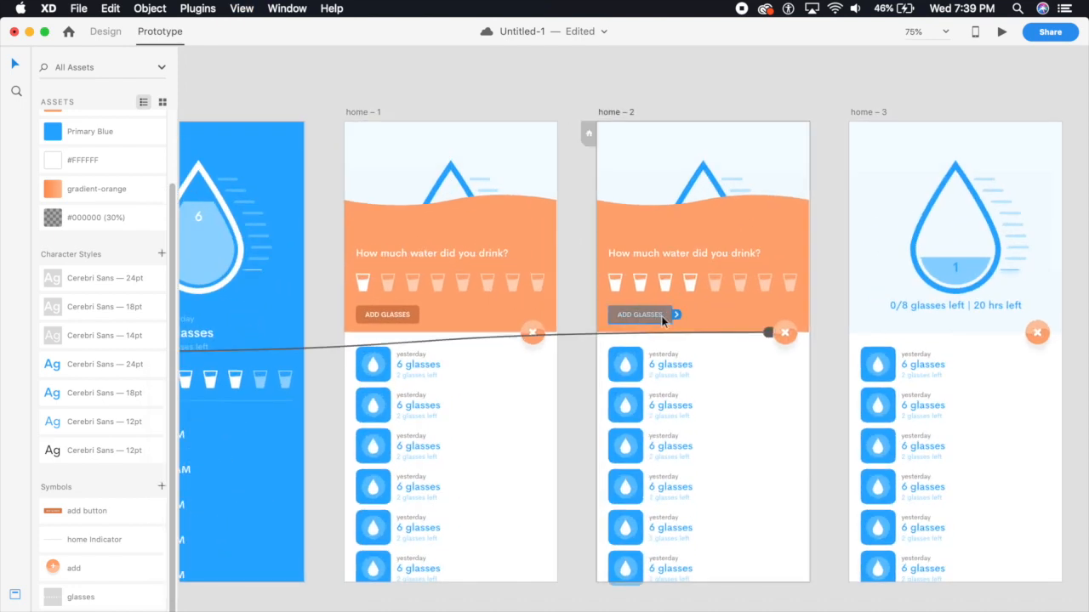
click(410, 313)
drag(424, 315, 911, 291)
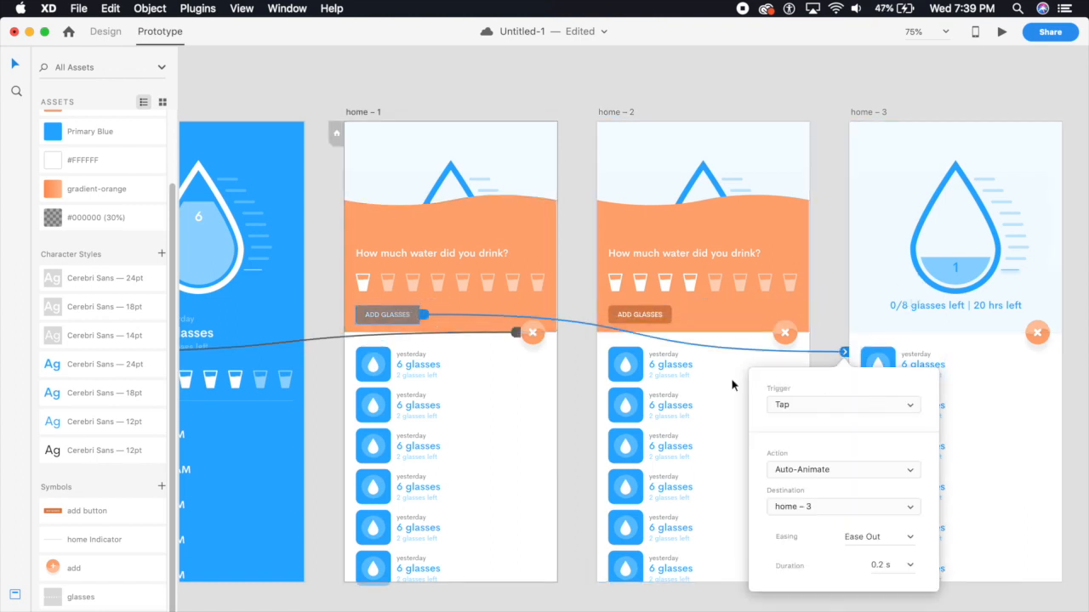
- Return to design mode and enlarge the round close button on home – 3 to about 57 × 57
click(106, 31)
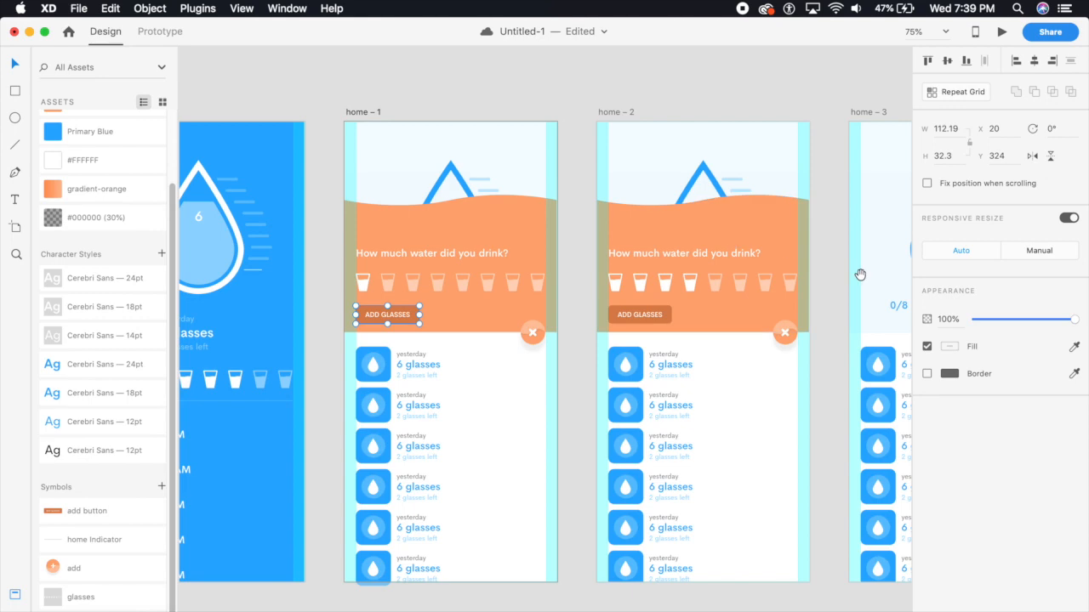
key(super+equal)
key(super+equal)
key(super+equal)
click(653, 330)
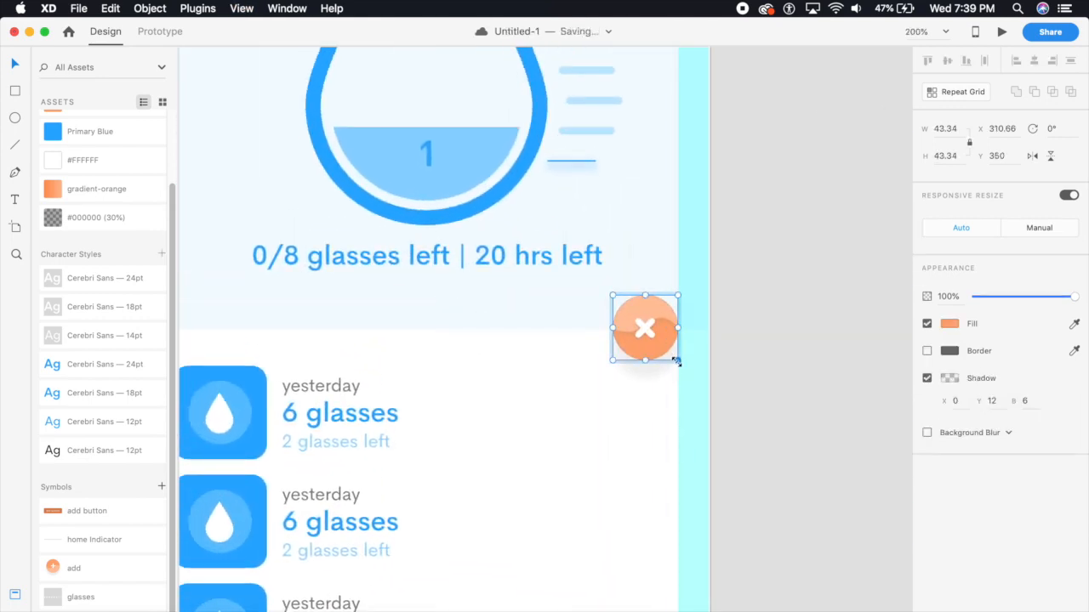
click(692, 432)
click(666, 343)
drag(679, 363, 703, 383)
- Check the size of the plus button on the home artboard as a reference for home – 3
key(super+minus)
key(super+minus)
key(super+minus)
drag(315, 416, 905, 431)
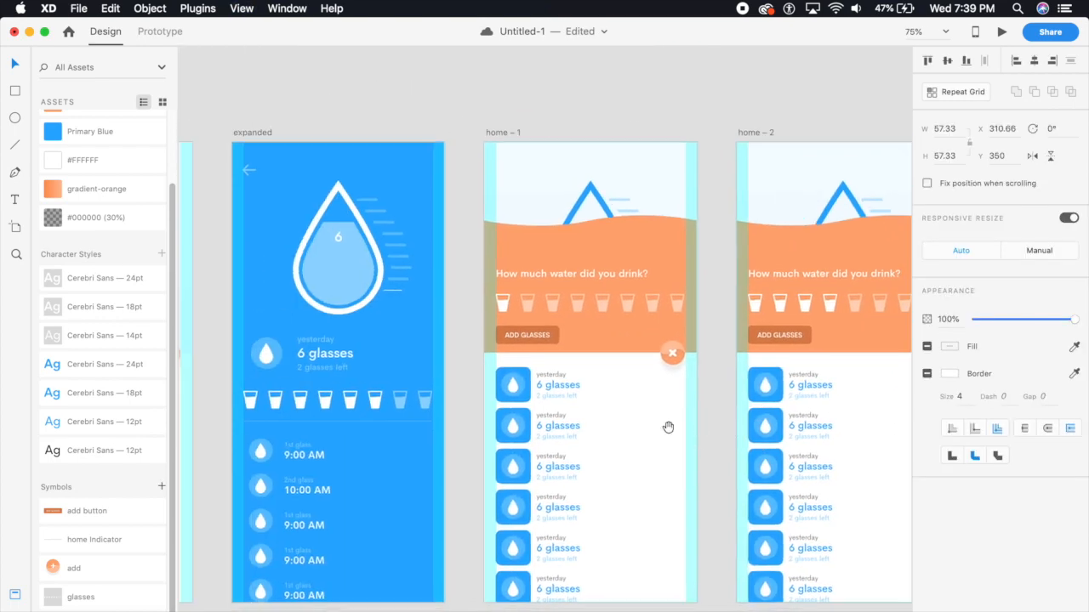
scroll(667, 427, left, 5)
click(437, 333)
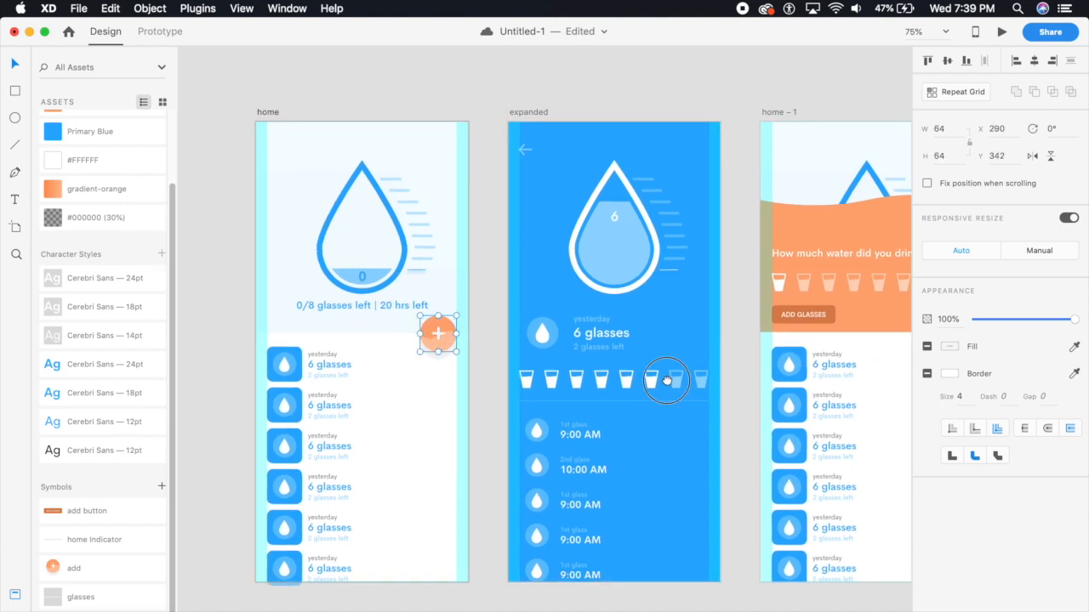
scroll(666, 380, right, 10)
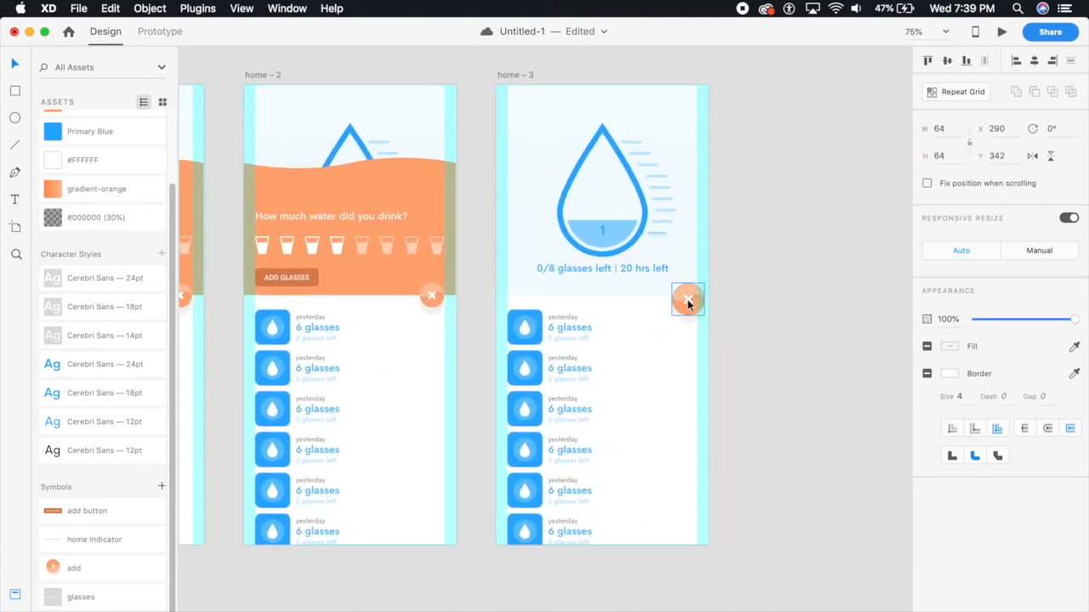
- Try to set the width of the home – 3 close button to 64, and undo that resize
click(688, 302)
click(944, 128)
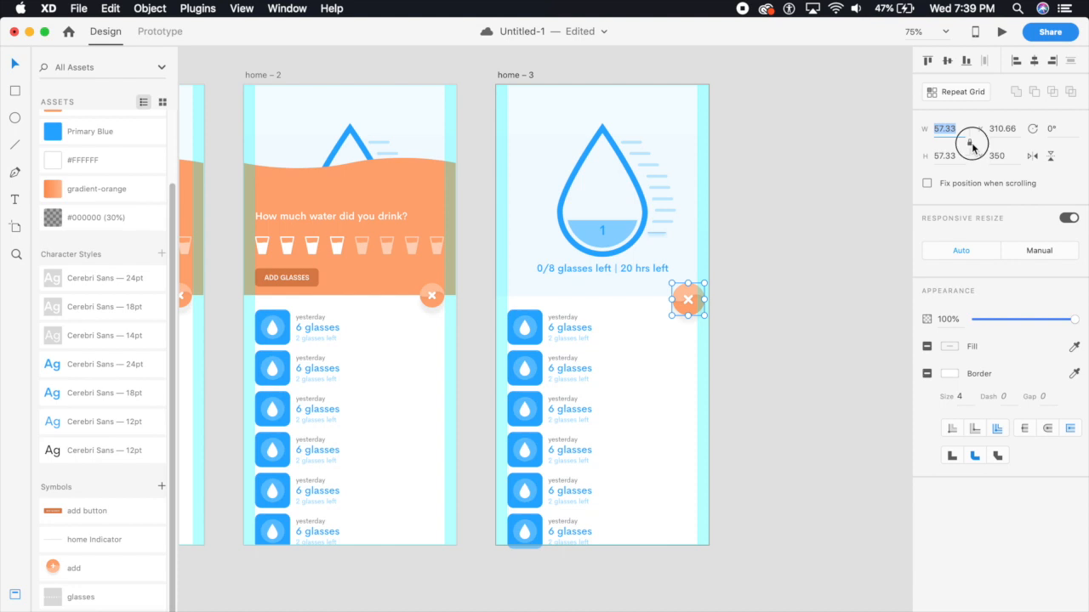
text(64)
key(Return)
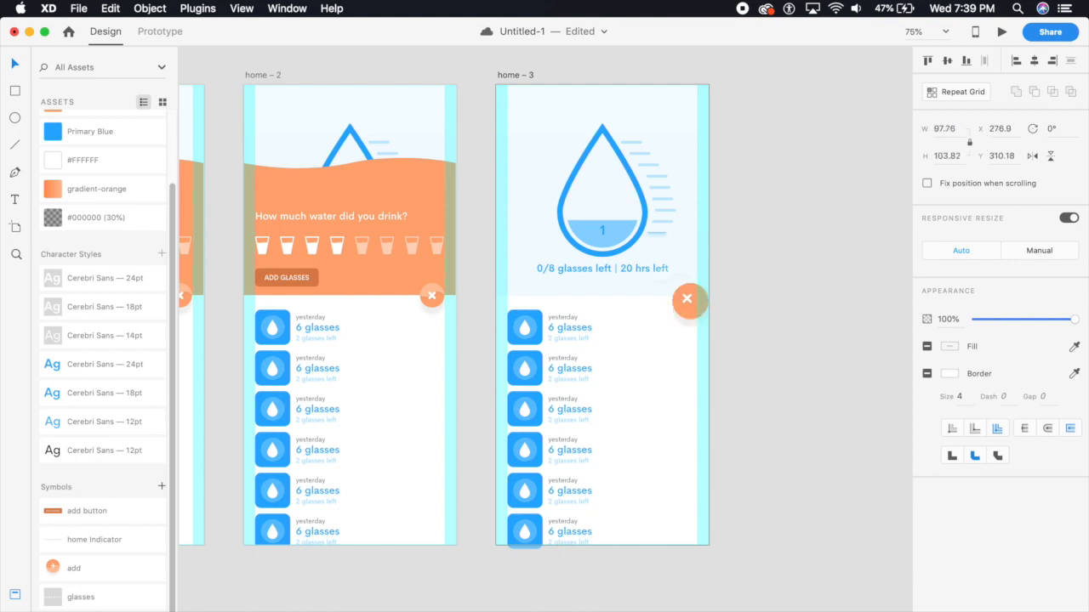
key(super+z)
- Scale the home – 3 close button to about 64 × 64 and turn it into a plus button inside the artboard's right margin
drag(705, 316, 708, 320)
key(super+1)
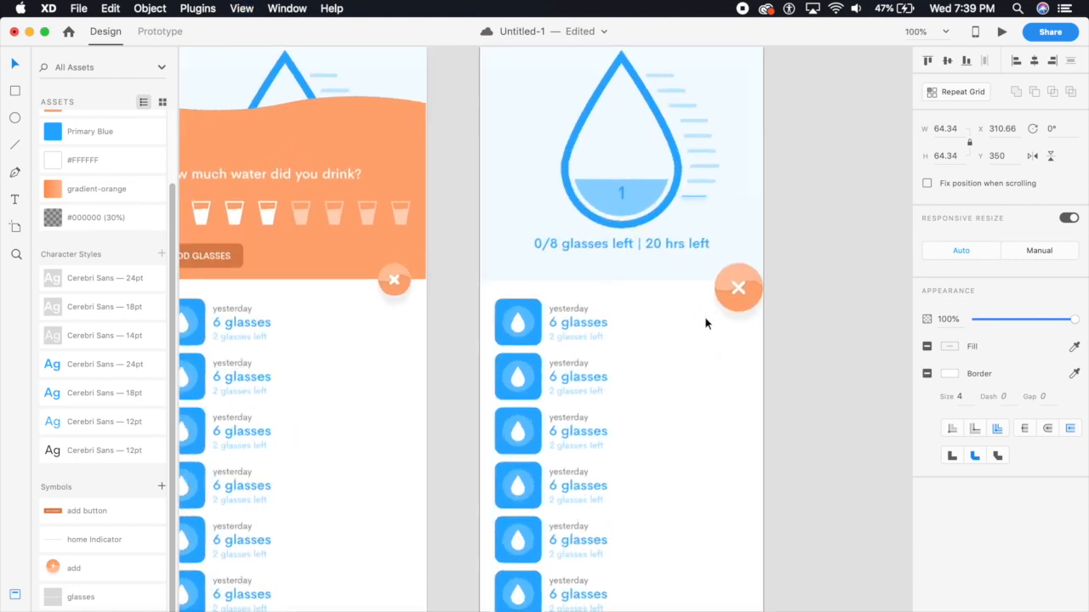
click(739, 293)
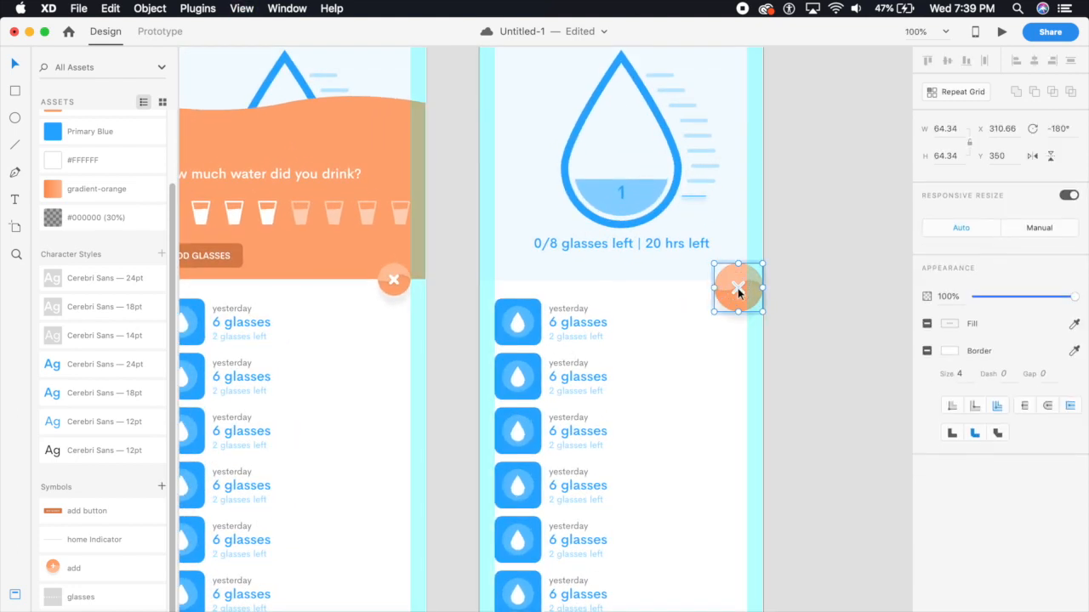
double_click(738, 291)
mouse_move(750, 291)
mouse_down()
mouse_move(756, 274)
mouse_move(761, 329)
mouse_move(734, 281)
mouse_move(735, 296)
mouse_up()
click(727, 347)
key(super+minus)
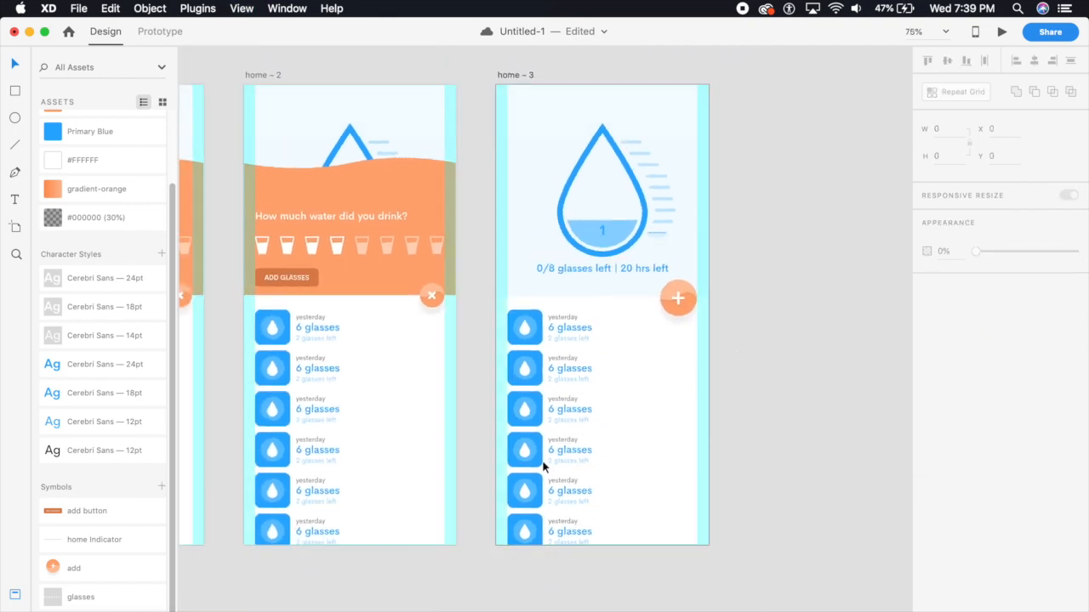
key(super+minus)
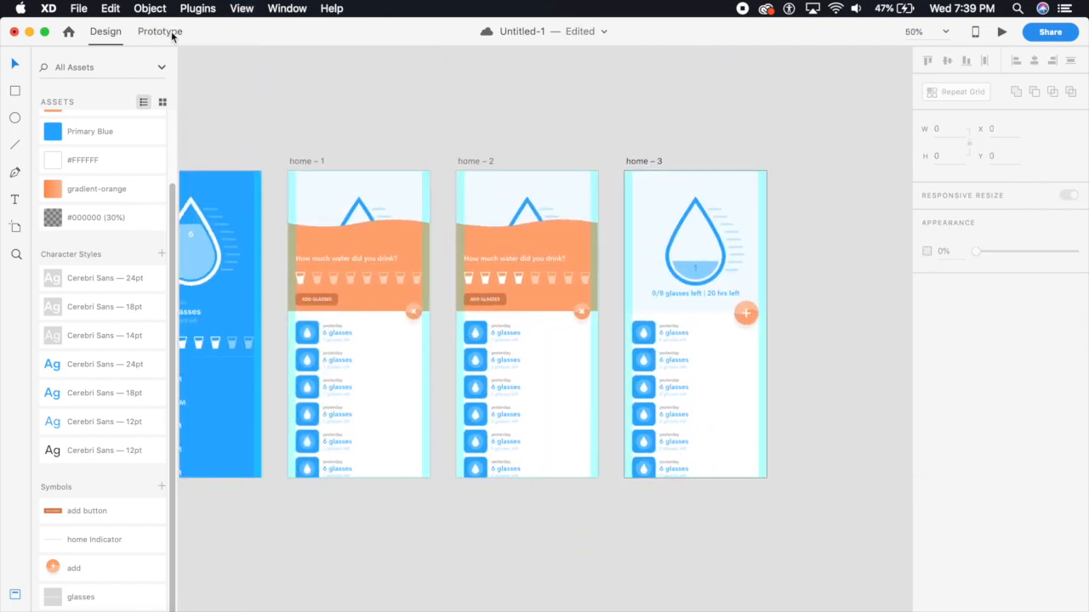
- Preview the prototype from the home artboard and test the second yesterday entry's link to the expanded screen
click(171, 34)
key(super+minus)
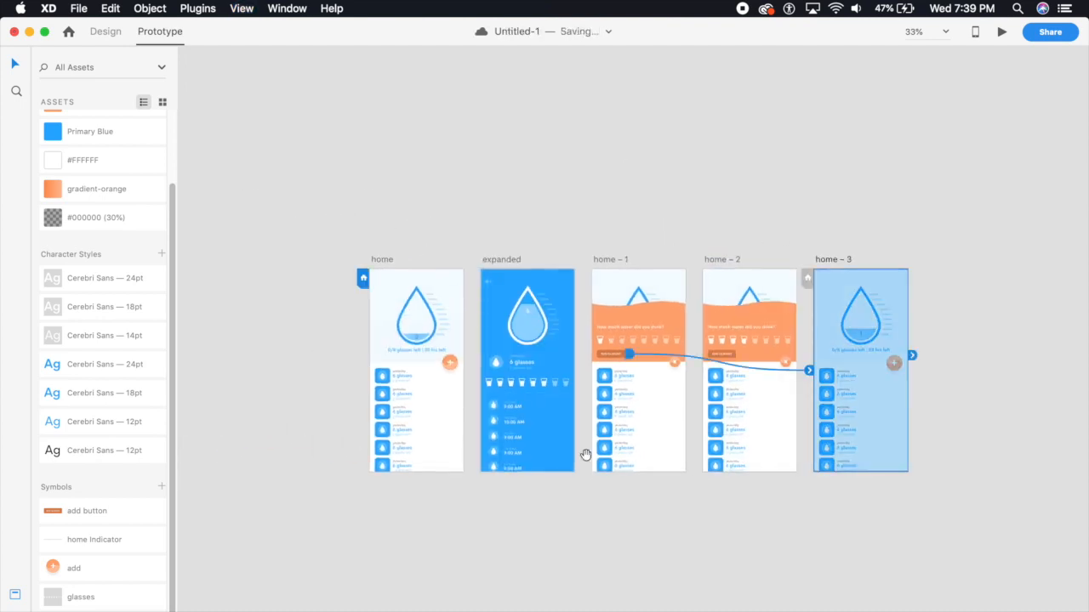
key(super+equal)
click(334, 218)
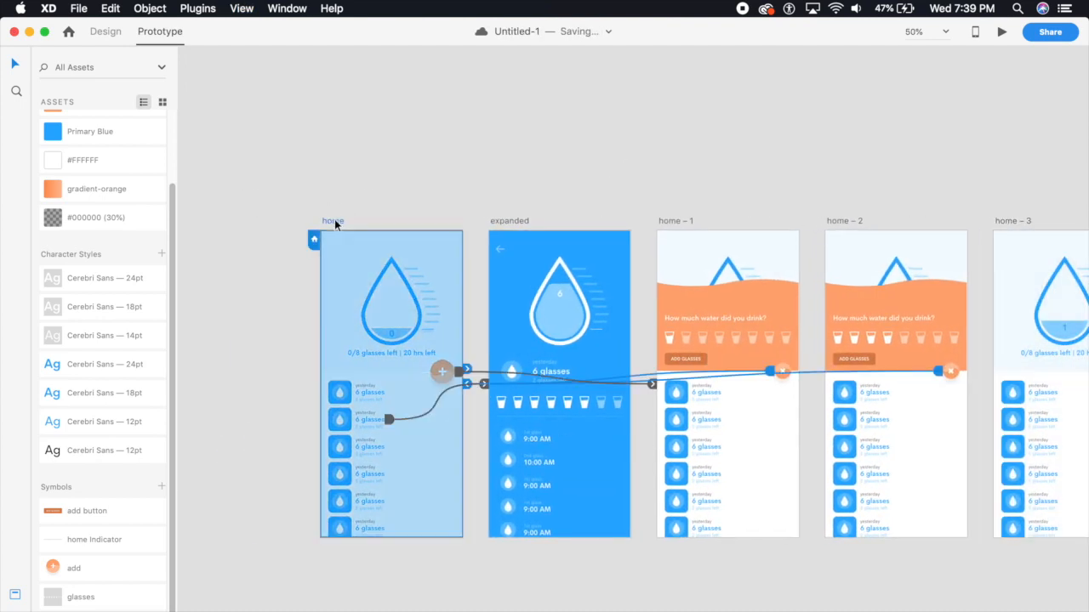
click(1002, 32)
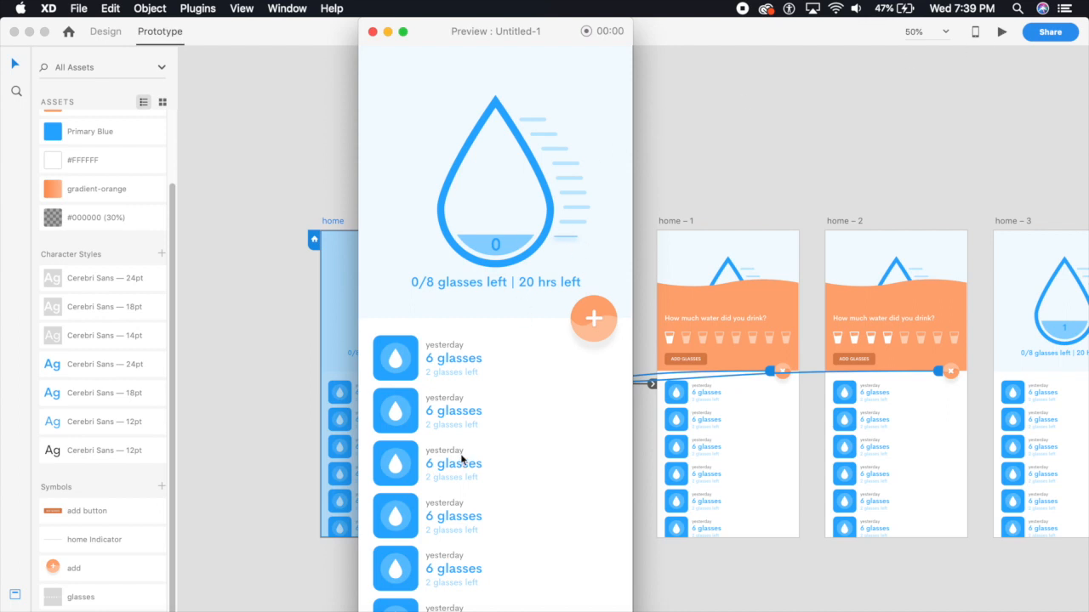
click(404, 430)
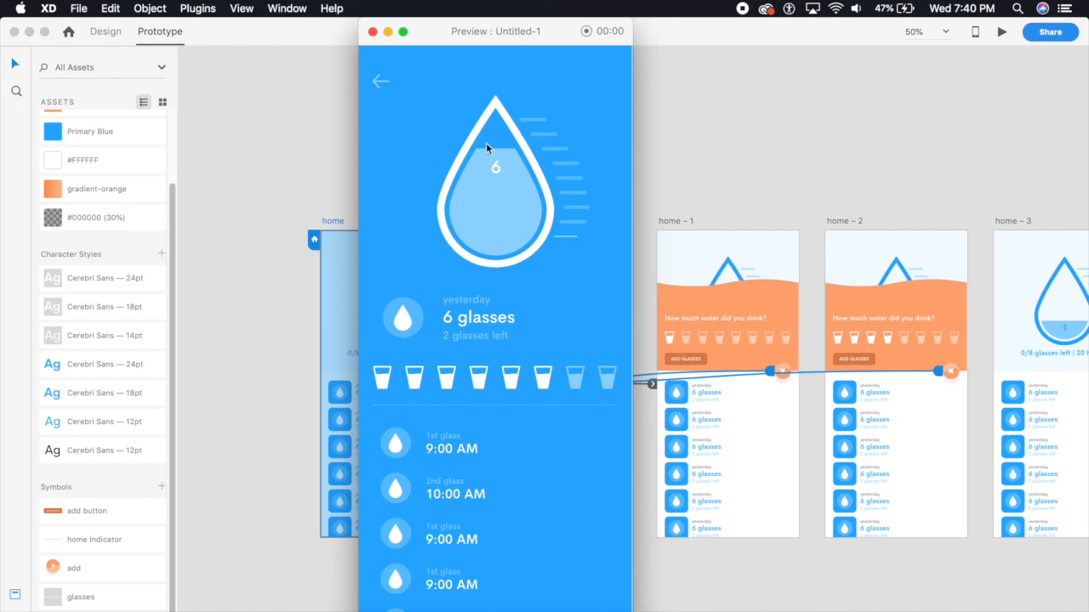
click(371, 32)
- Link the back arrow on the expanded artboard to the home artboard
click(496, 250)
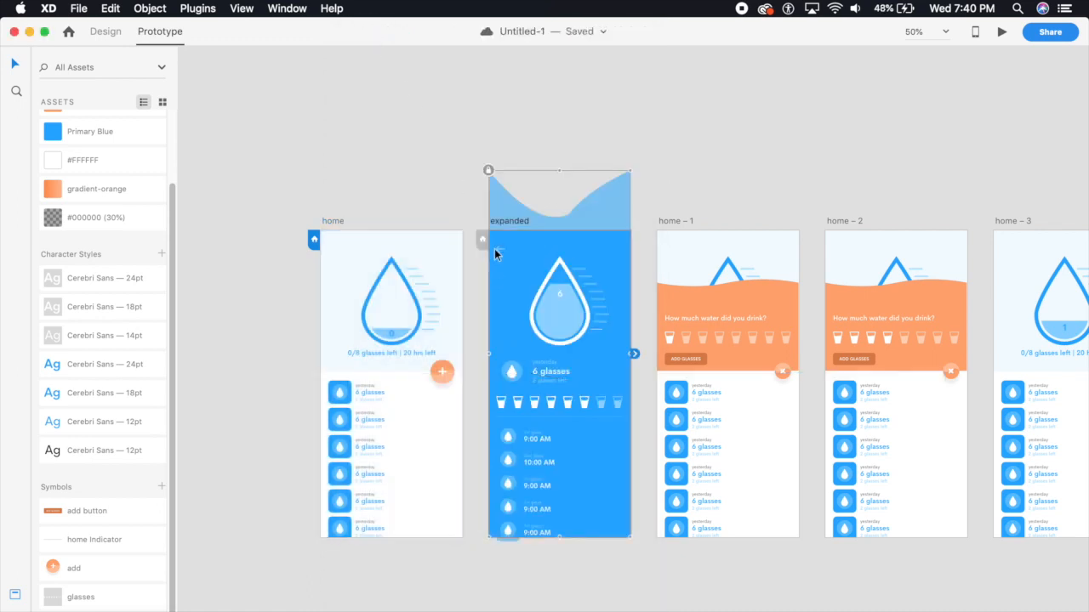
double_click(500, 249)
drag(509, 249, 417, 314)
click(421, 319)
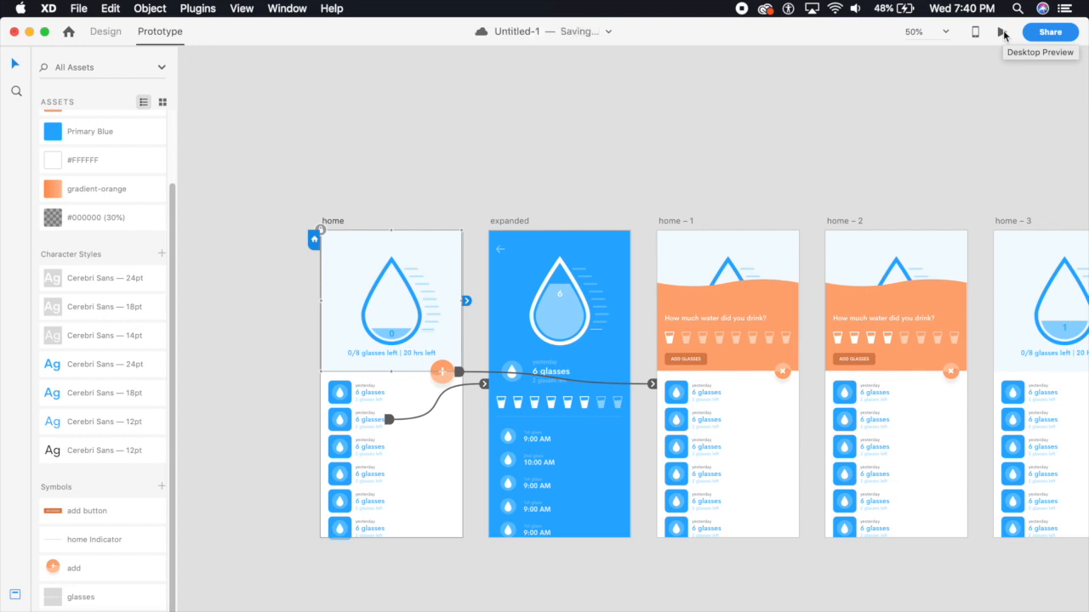
- Preview the prototype from home, testing the second entry, the back arrow, the plus button and the Add Glasses button
click(1002, 32)
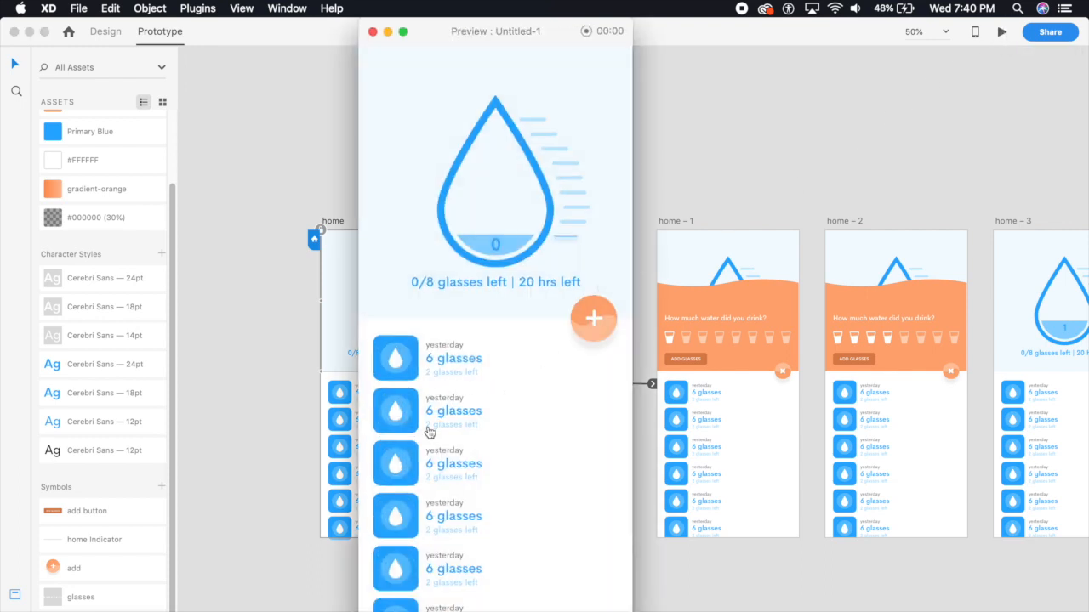
click(411, 421)
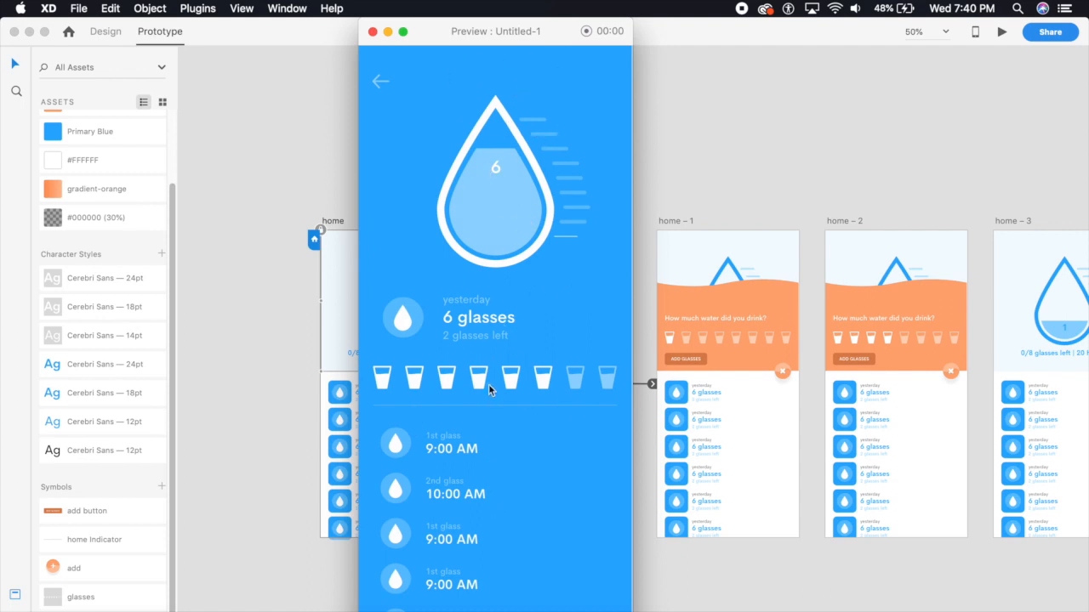
click(381, 82)
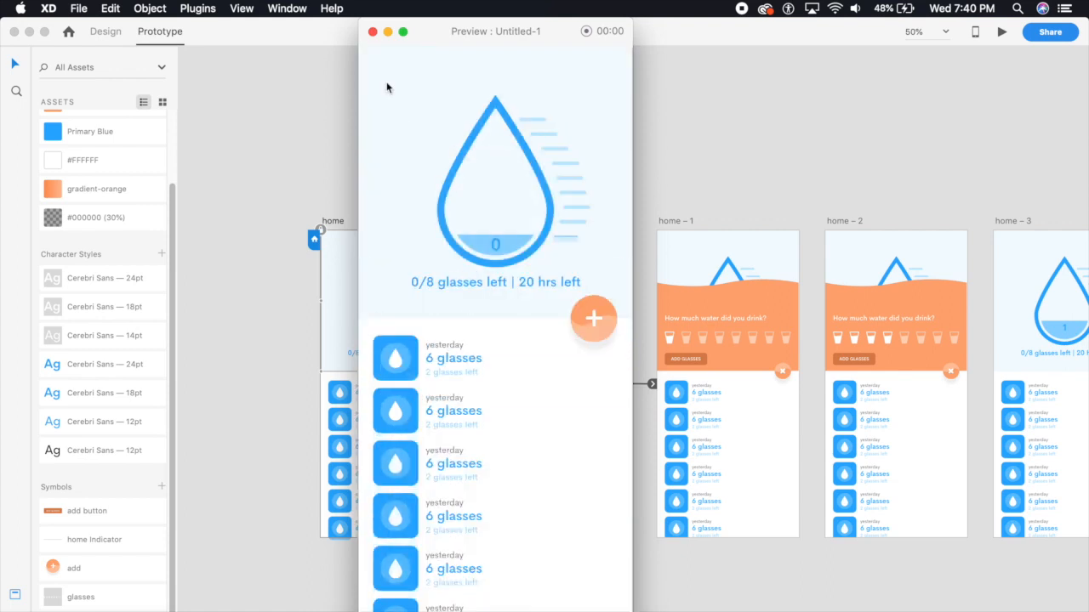
click(593, 326)
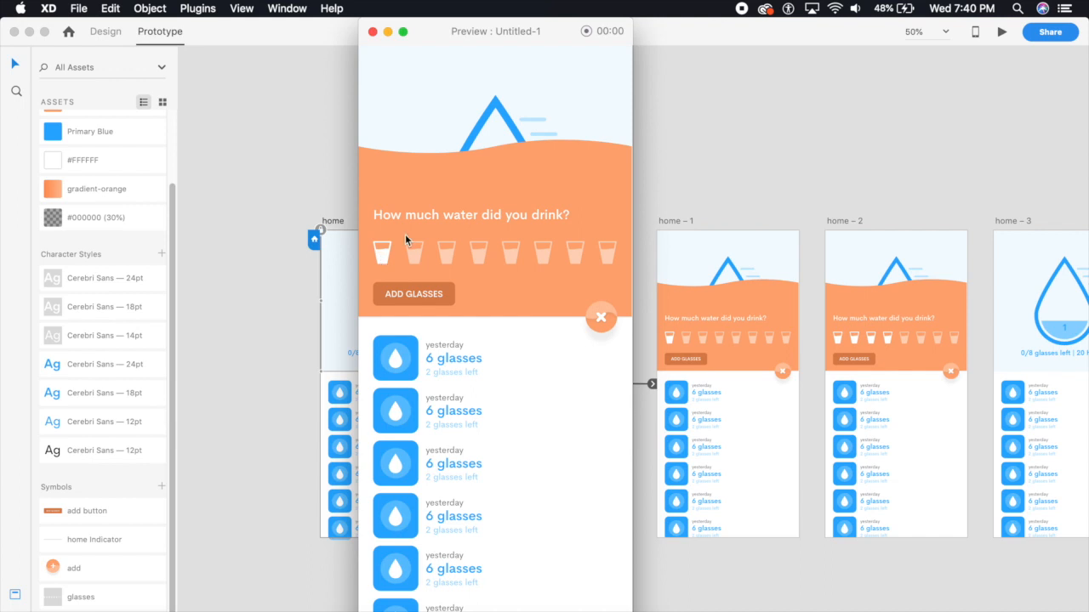
click(416, 294)
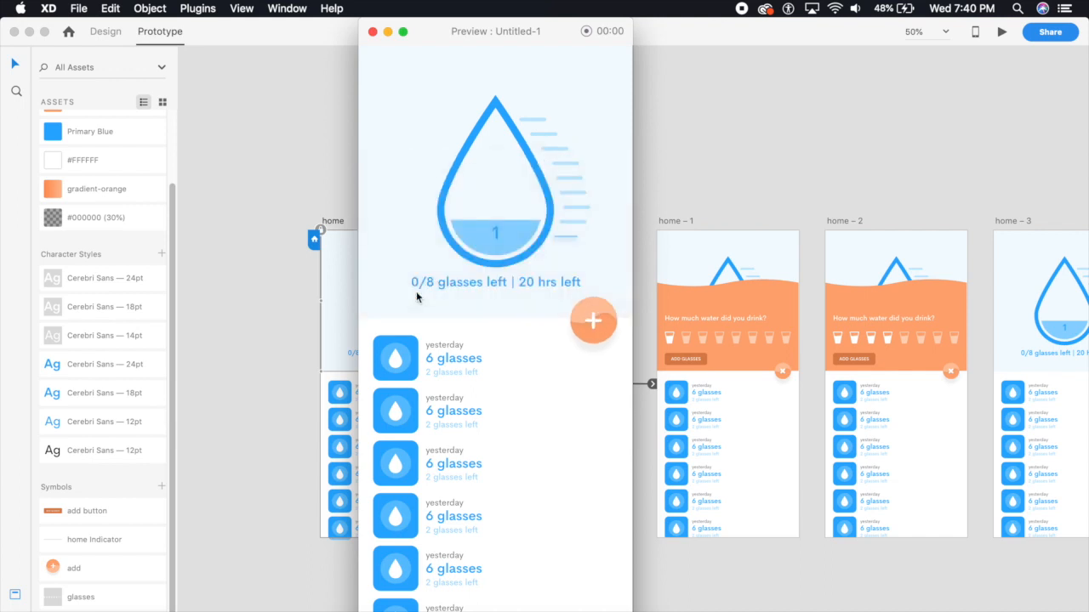